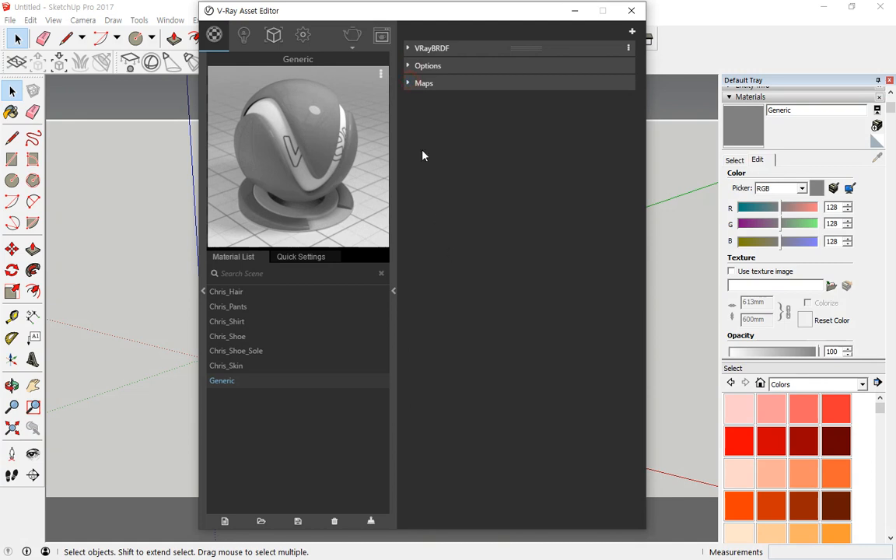
- Expand the Generic material's VRayBRDF settings and collapse all of its subsections except Diffuse
click(416, 51)
scroll(475, 299, down, 3)
scroll(475, 299, down, 5)
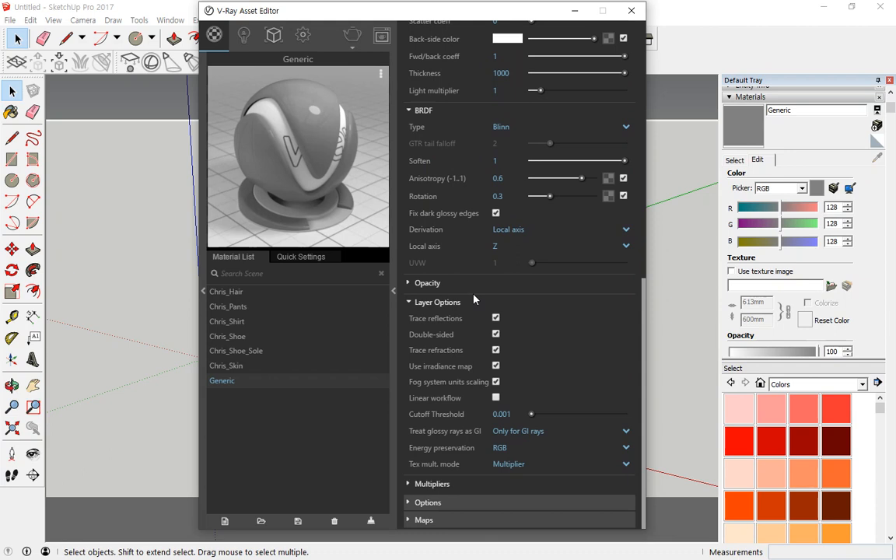
click(416, 302)
click(413, 272)
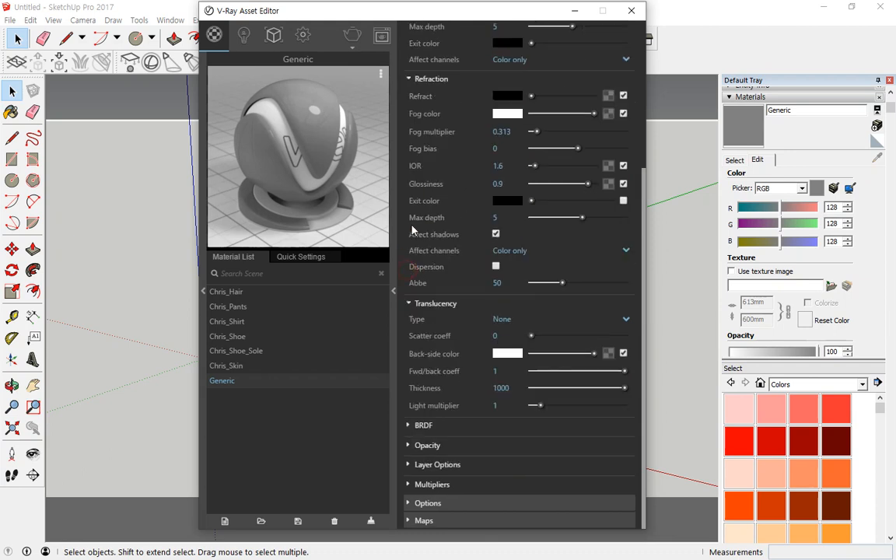
click(415, 76)
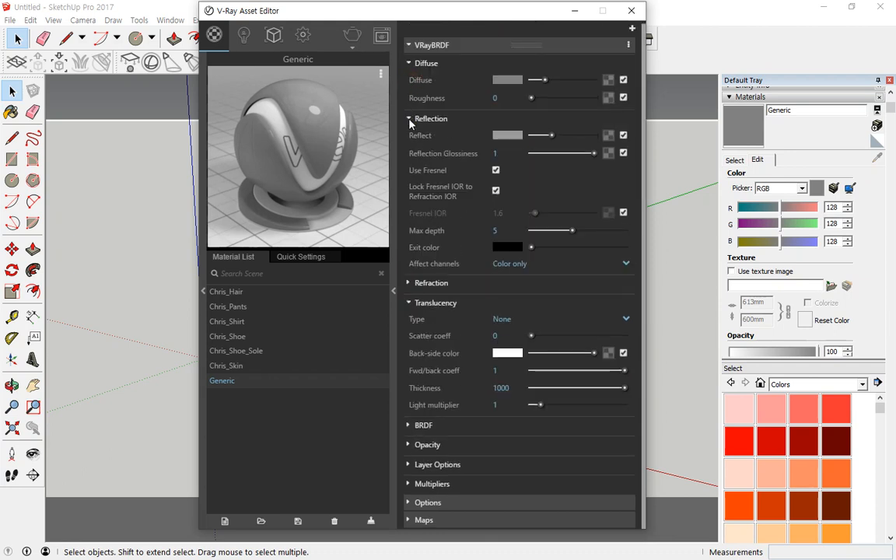
click(409, 120)
click(409, 161)
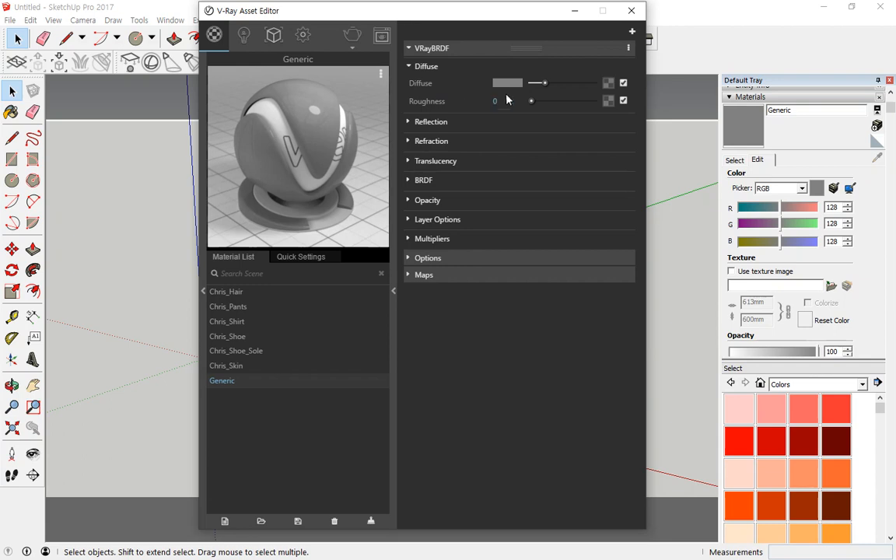
- Switch to Photoshop and examine the Diffuse section of VRayBRDF in the material settings screenshot
mouse_move(523, 100)
mouse_down()
mouse_move(417, 103)
mouse_move(428, 51)
mouse_move(529, 109)
mouse_move(467, 113)
mouse_up()
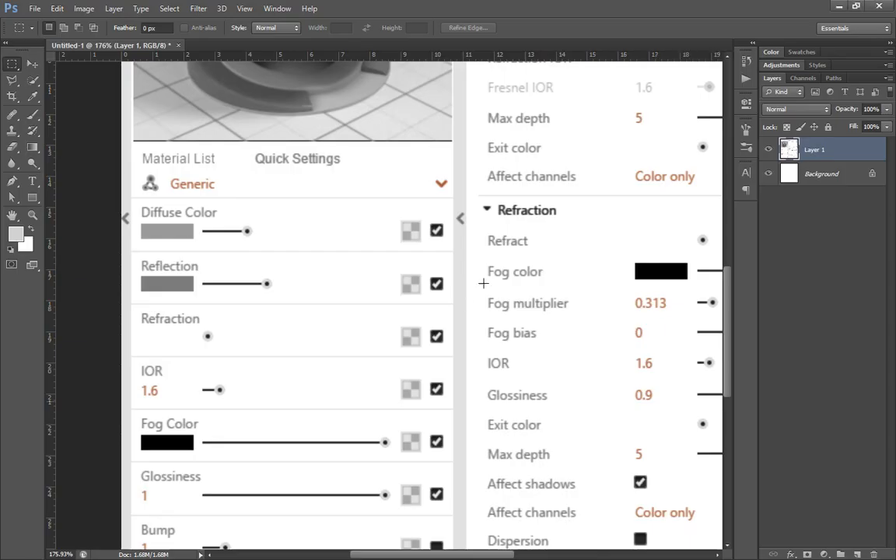
drag(577, 189, 477, 314)
click(417, 326)
mouse_move(544, 162)
mouse_down()
mouse_move(472, 224)
mouse_move(286, 445)
mouse_up()
drag(481, 211, 578, 175)
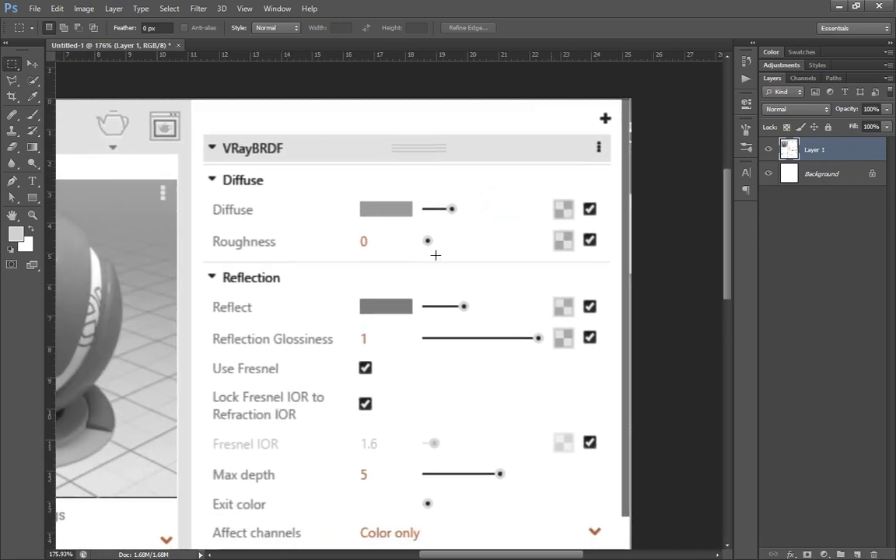
mouse_move(200, 263)
mouse_down()
mouse_move(360, 151)
mouse_move(626, 234)
mouse_move(451, 261)
mouse_up()
drag(364, 263, 181, 264)
key(e)
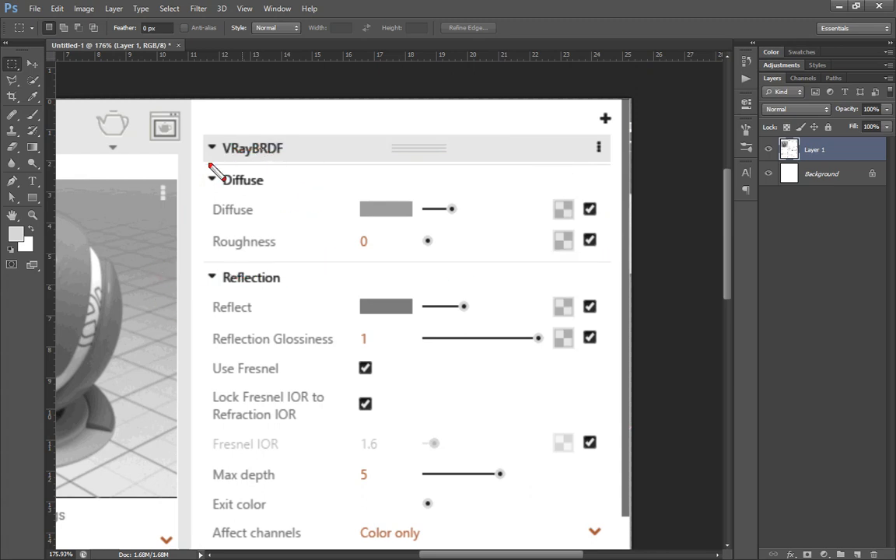
mouse_move(204, 138)
mouse_down()
mouse_move(209, 220)
mouse_move(296, 272)
mouse_move(624, 257)
mouse_move(622, 129)
mouse_move(201, 131)
mouse_up()
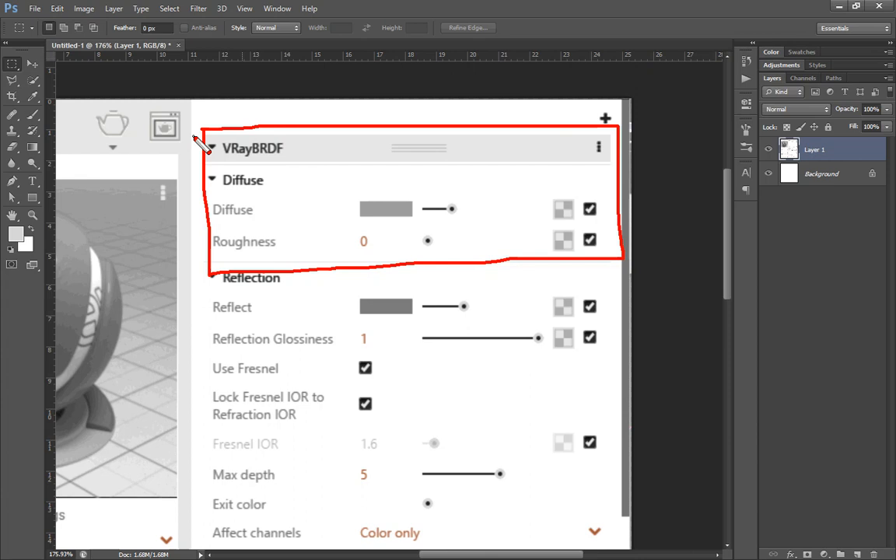
click(78, 2)
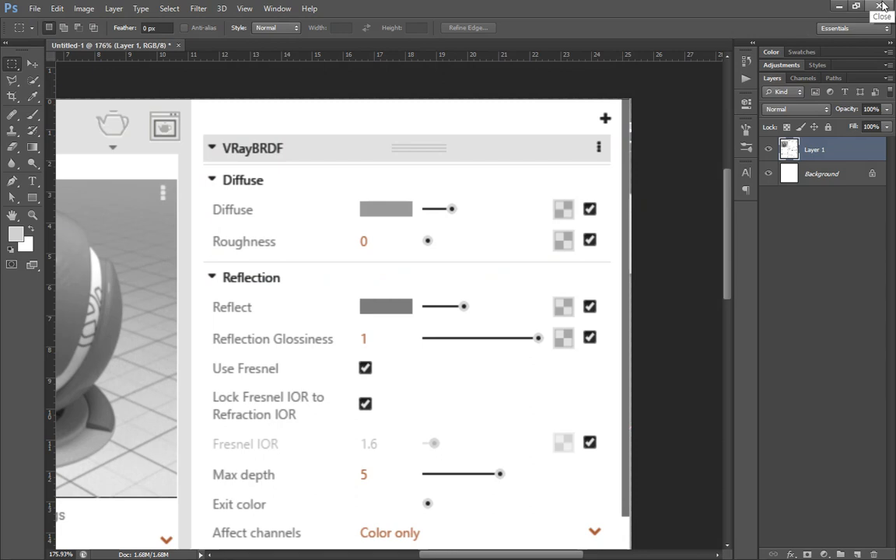
click(837, 8)
- Move the V-Ray Asset Editor away from the model origin and delete the human scale figure
drag(455, 17, 665, 87)
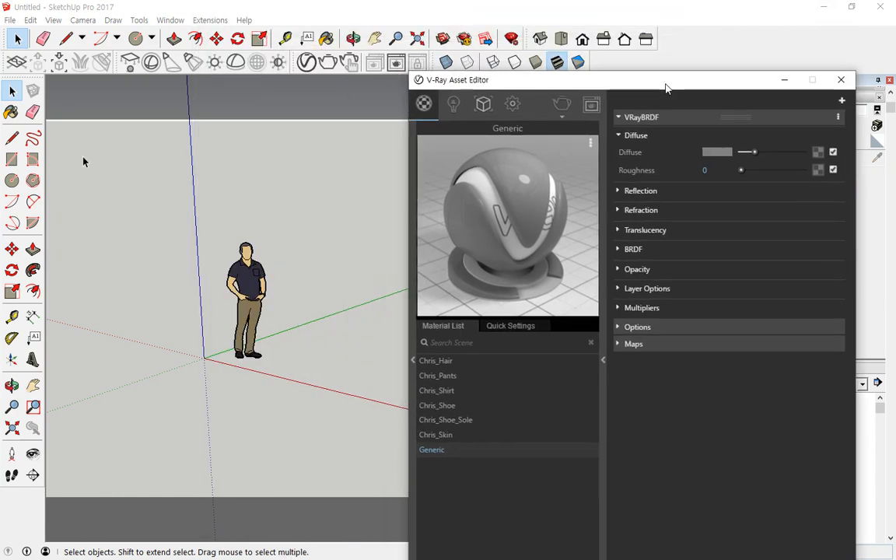
click(11, 159)
click(231, 288)
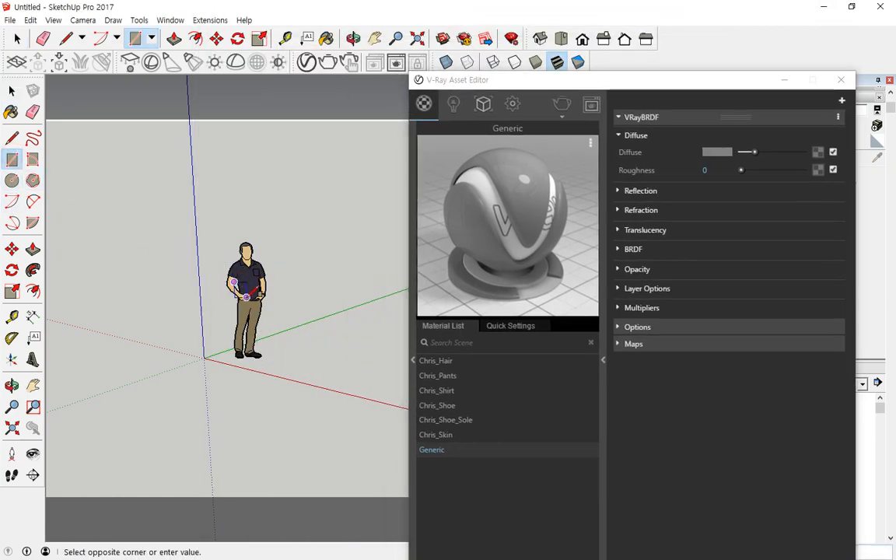
click(244, 300)
key(space)
click(233, 268)
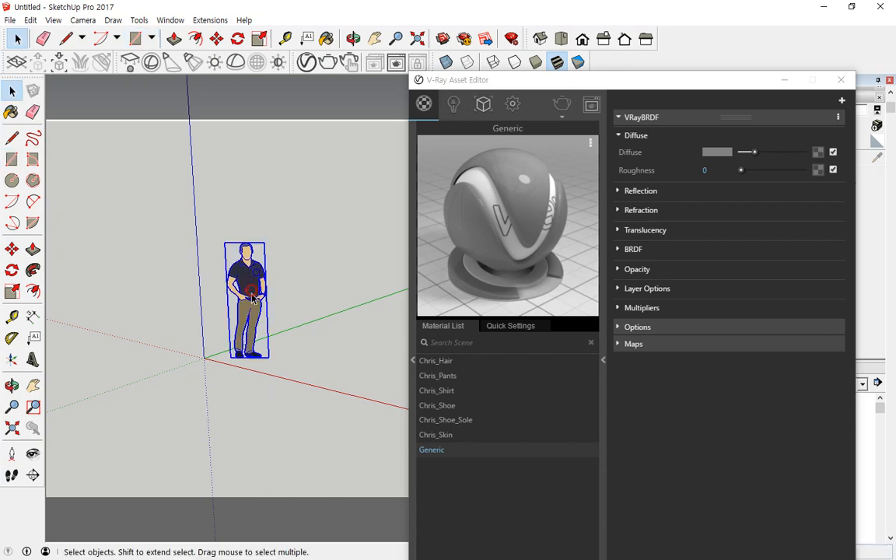
key(Delete)
- Draw a rectangle on the ground plane from the origin and Push/Pull it upward into a tall box
click(11, 159)
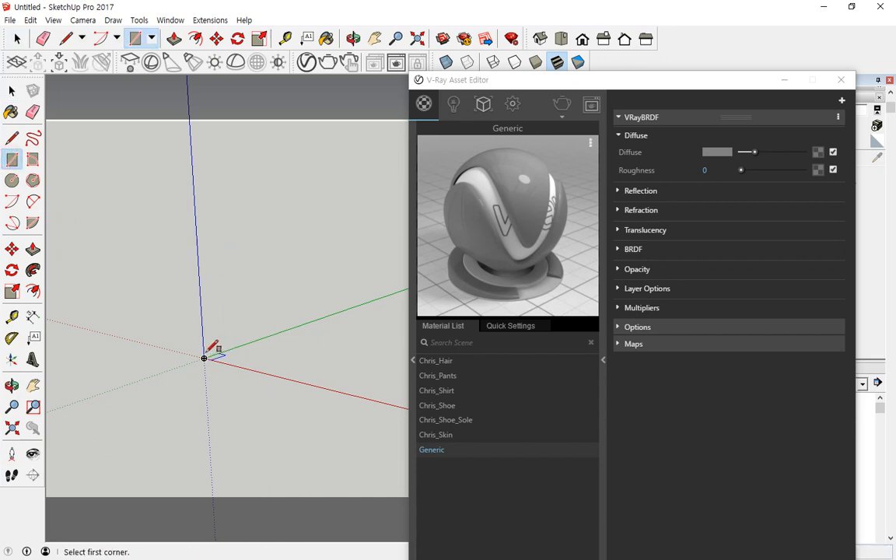
click(204, 358)
click(311, 356)
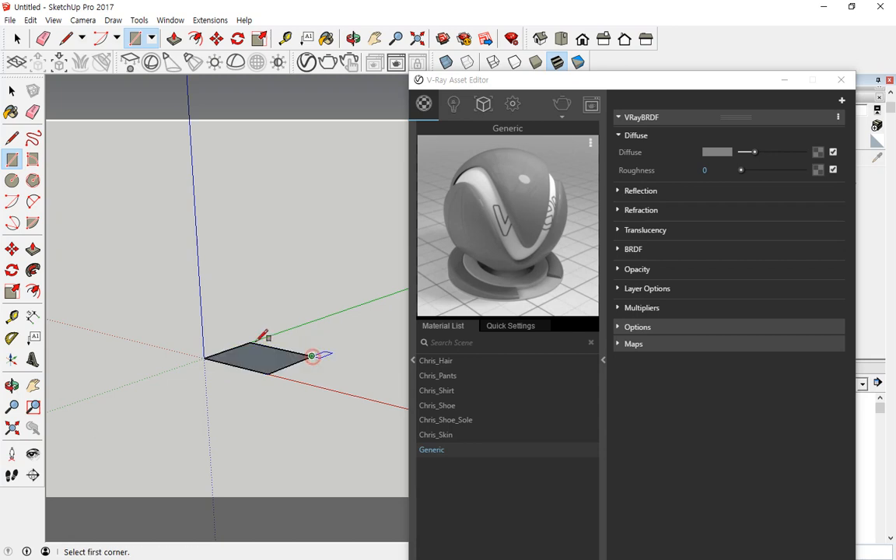
click(32, 249)
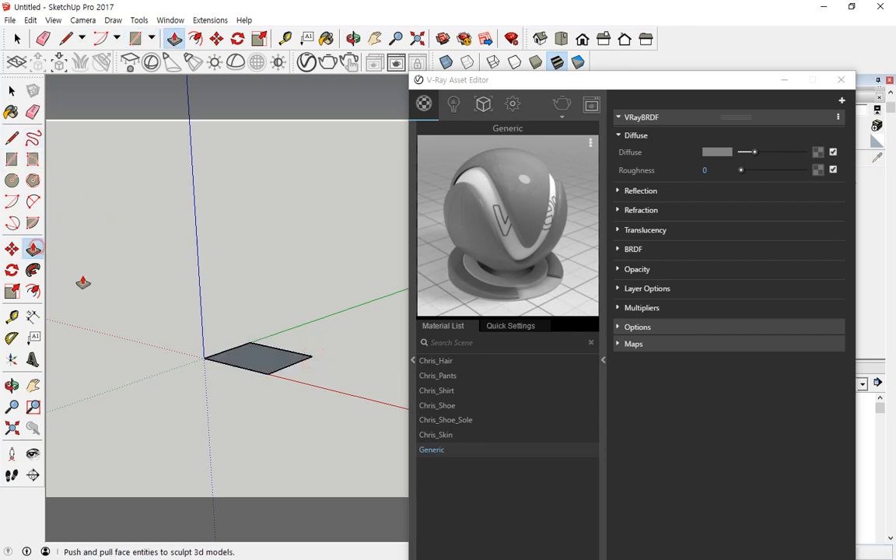
click(266, 360)
click(289, 221)
- Select the whole box with all its faces and edges and make it a group
middle_drag(289, 221, 264, 242)
key(space)
triple_click(255, 224)
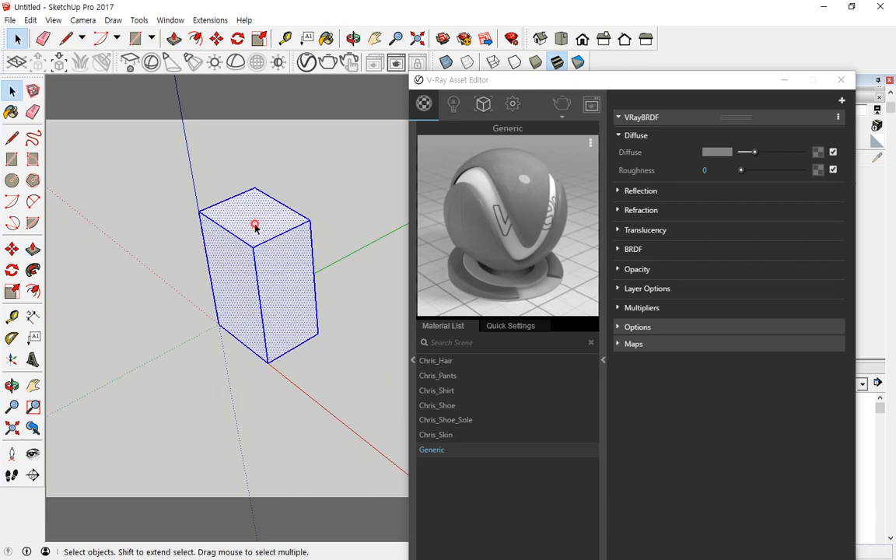
right_click(256, 218)
click(297, 324)
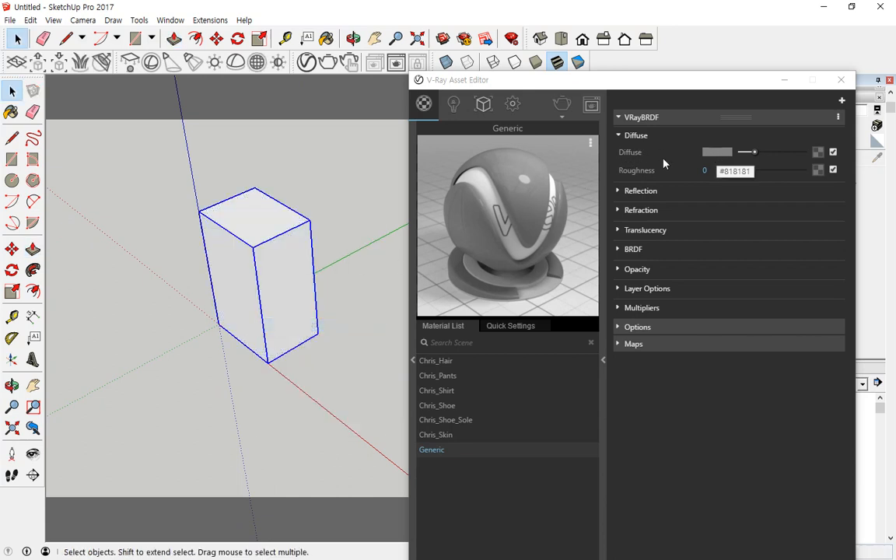
- Set the Generic material's diffuse color to red (RGB 219, 0, 5) and apply the material to the selected box
click(723, 153)
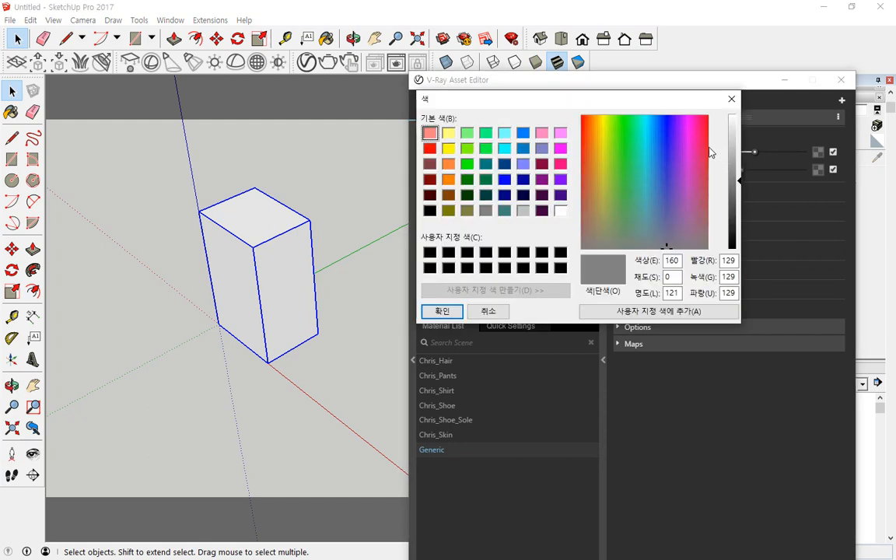
click(705, 118)
drag(733, 196, 737, 191)
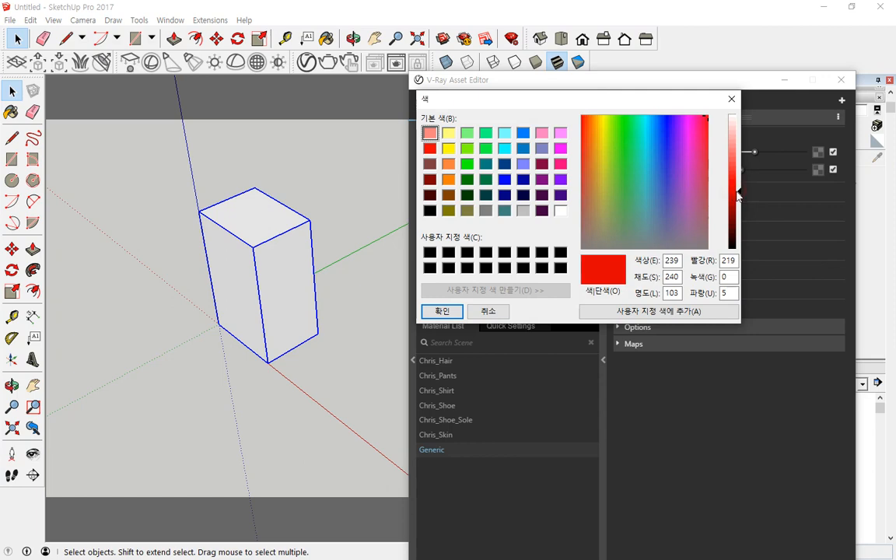
click(443, 312)
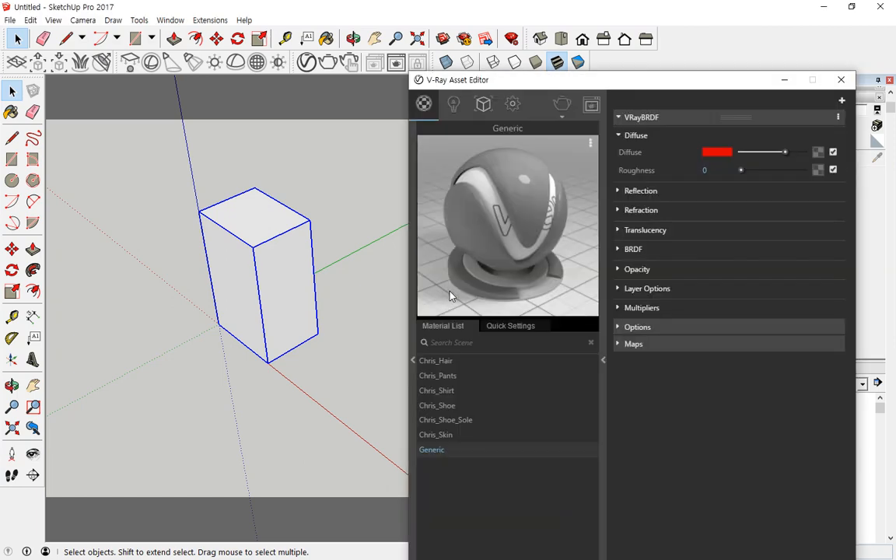
right_click(514, 207)
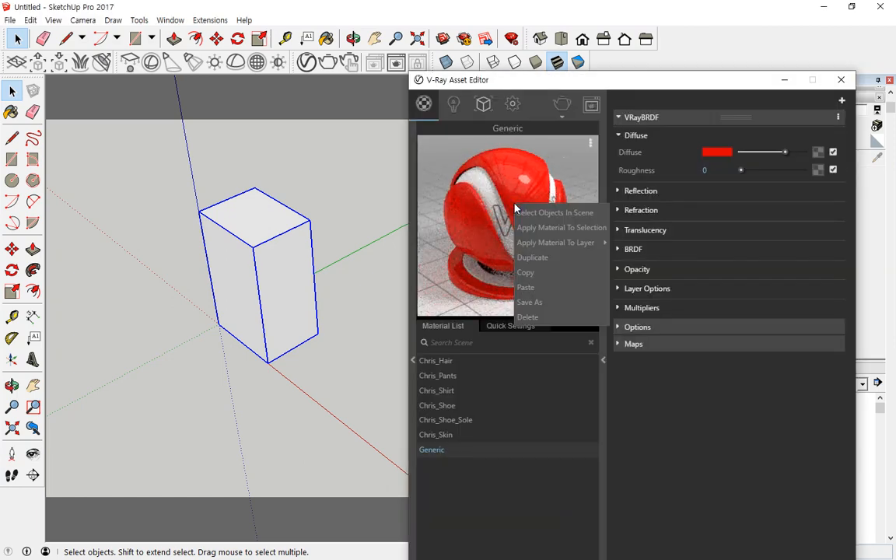
click(552, 228)
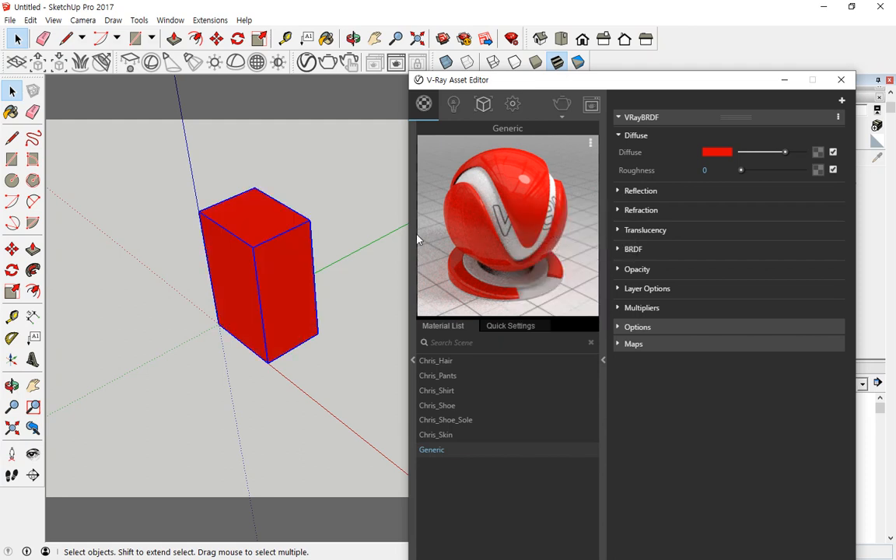
key(ctrl+alt+d)
mouse_move(517, 234)
mouse_down()
mouse_move(522, 166)
mouse_move(527, 239)
mouse_up()
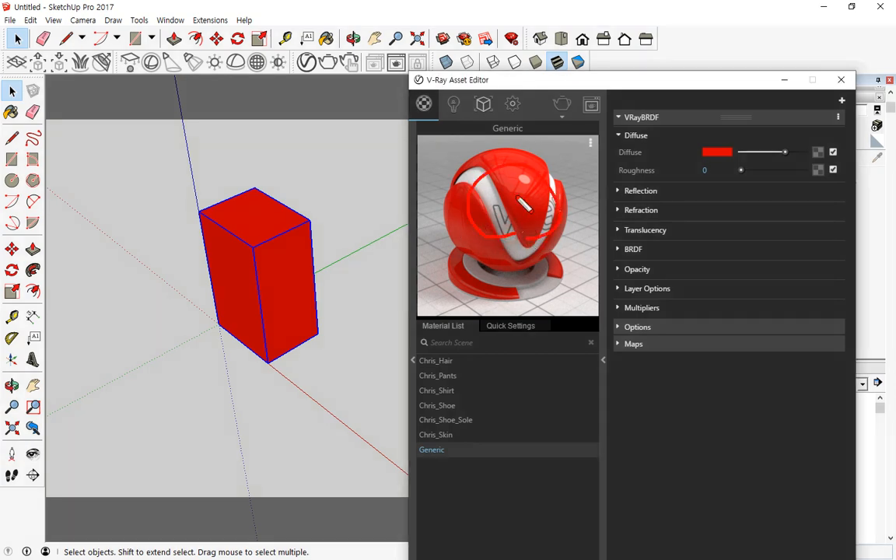
mouse_move(490, 180)
mouse_down()
mouse_move(298, 218)
mouse_move(316, 184)
mouse_move(352, 234)
mouse_move(300, 200)
mouse_up()
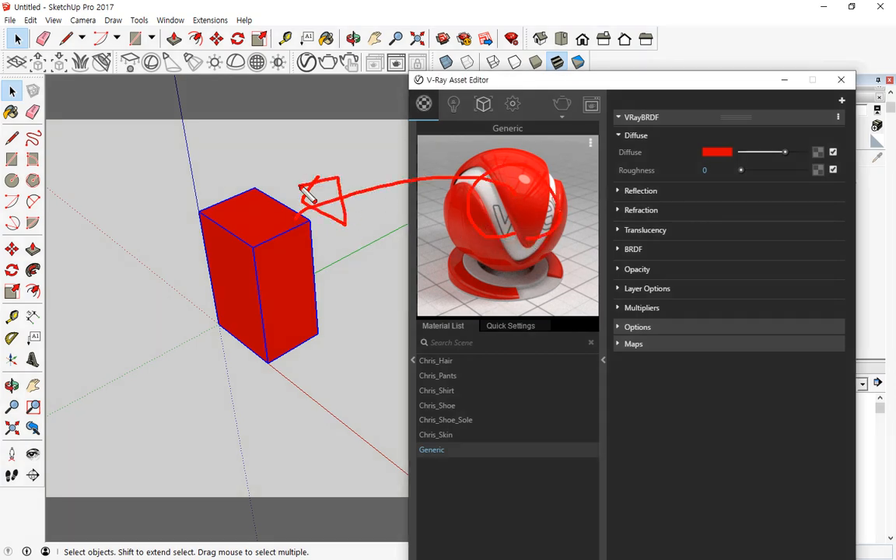
key(Escape)
- Change the Generic material's diffuse color to ochre (RGB 186, 152, 33)
click(716, 152)
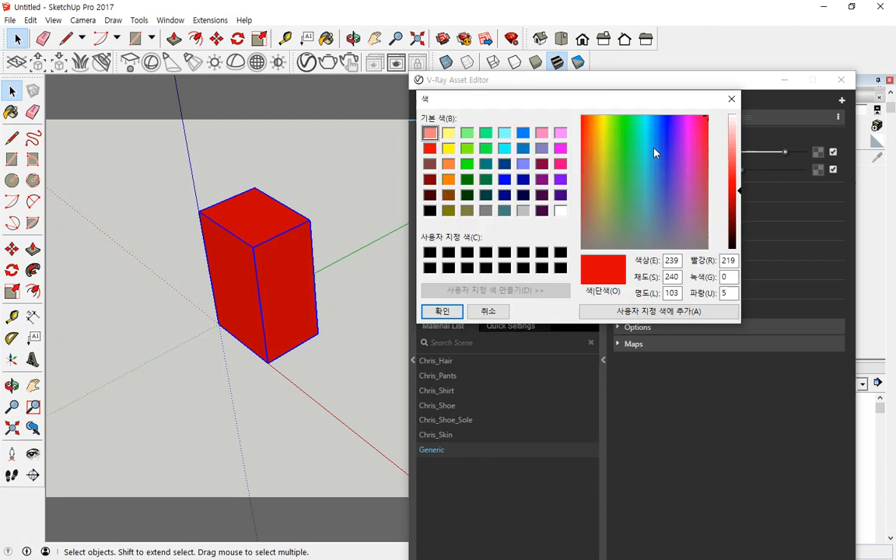
drag(653, 125, 597, 156)
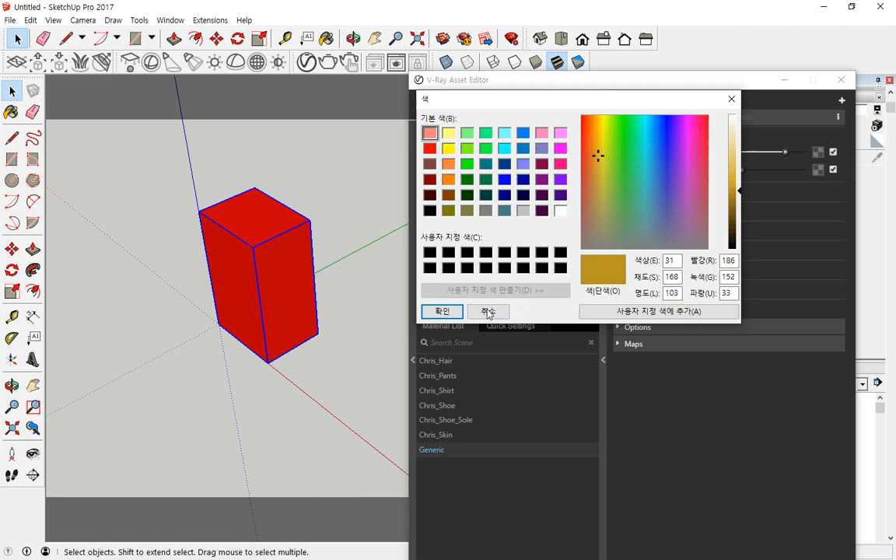
click(442, 311)
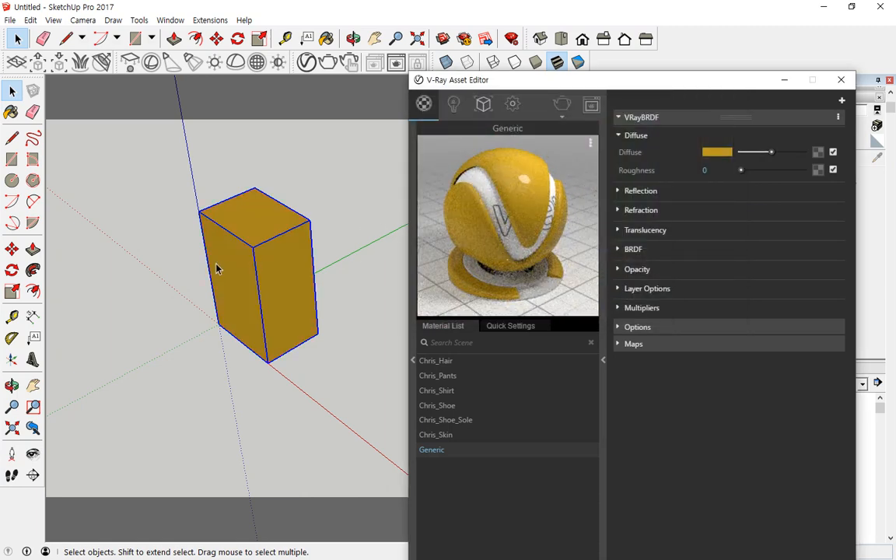
- Change the Generic material's diffuse color to bright red (RGB 223, 0, 5)
click(715, 151)
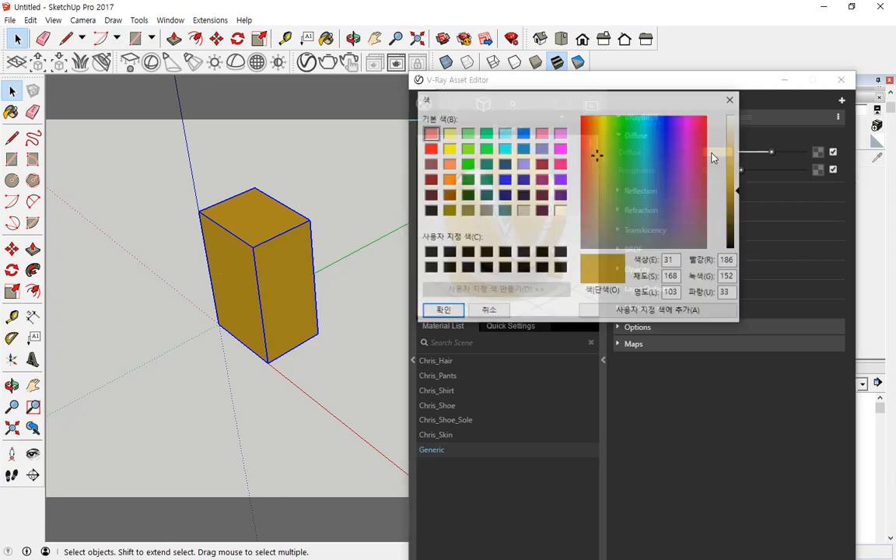
drag(599, 123, 625, 116)
drag(683, 116, 707, 119)
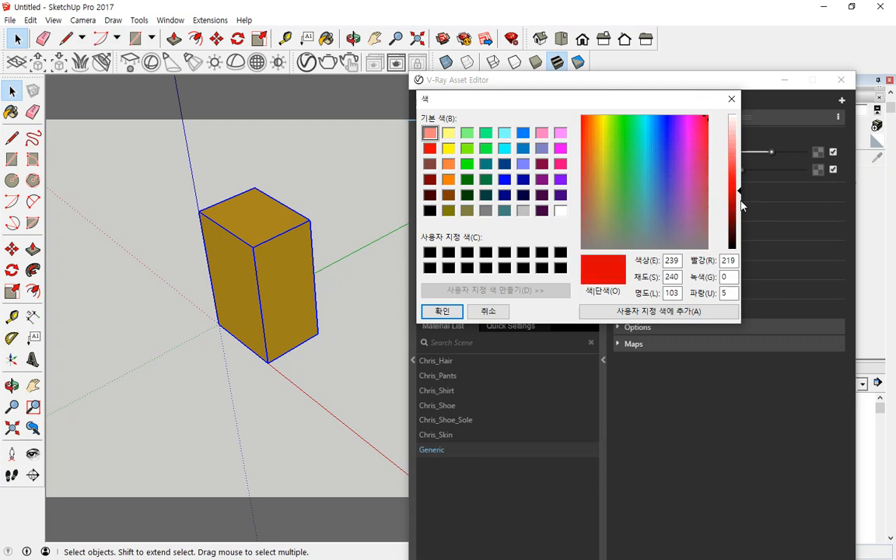
drag(739, 190, 739, 193)
click(442, 311)
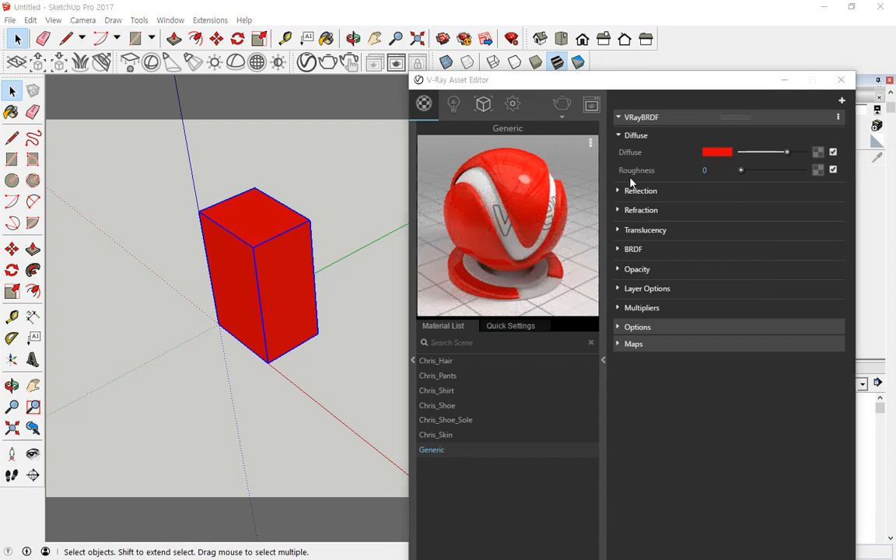
drag(619, 181, 835, 180)
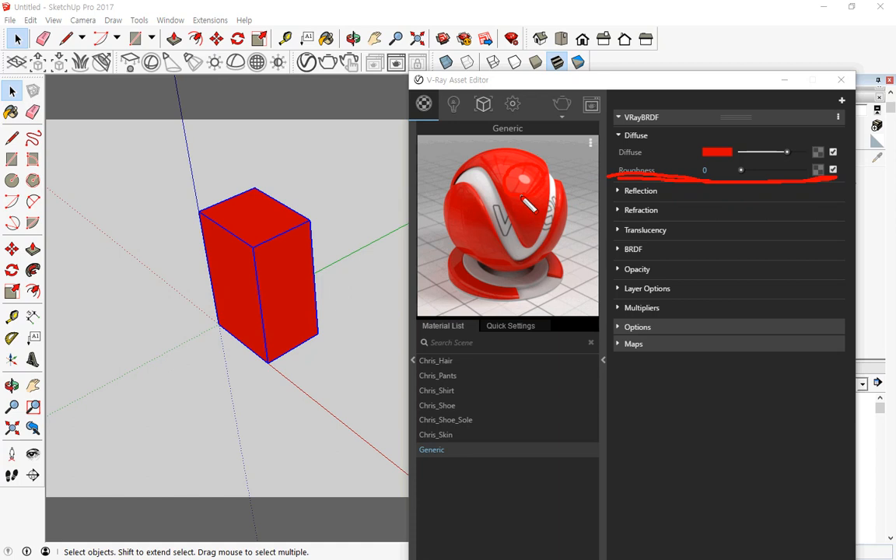
- Set the Generic material's diffuse color to yellow (RGB 223, 196, 0)
click(716, 151)
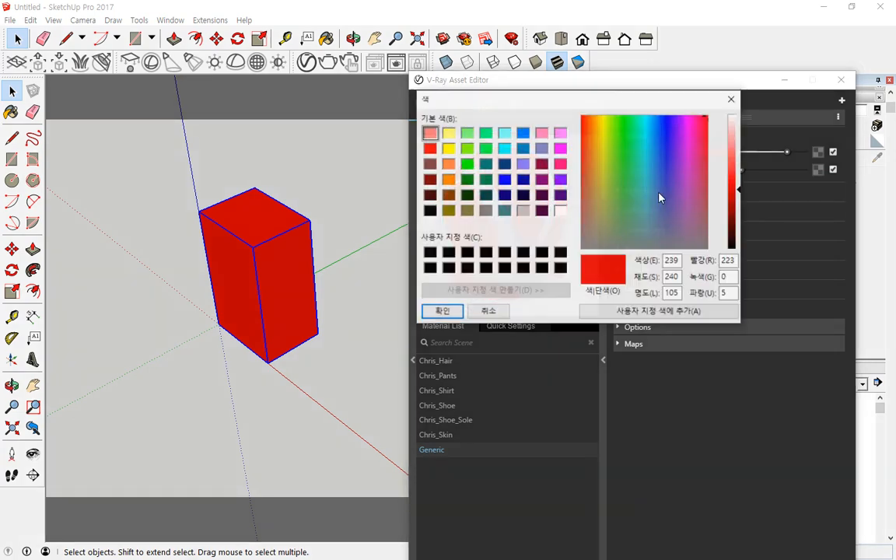
click(605, 124)
drag(604, 122, 601, 116)
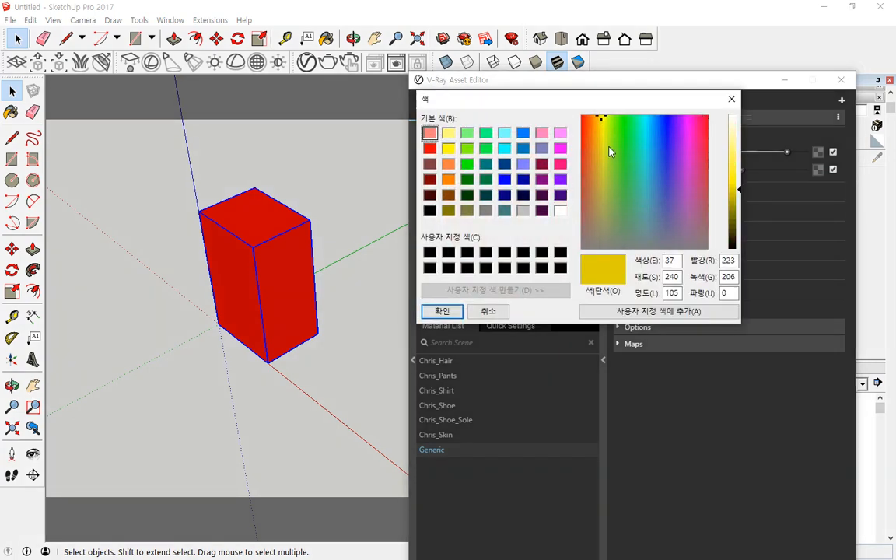
click(599, 116)
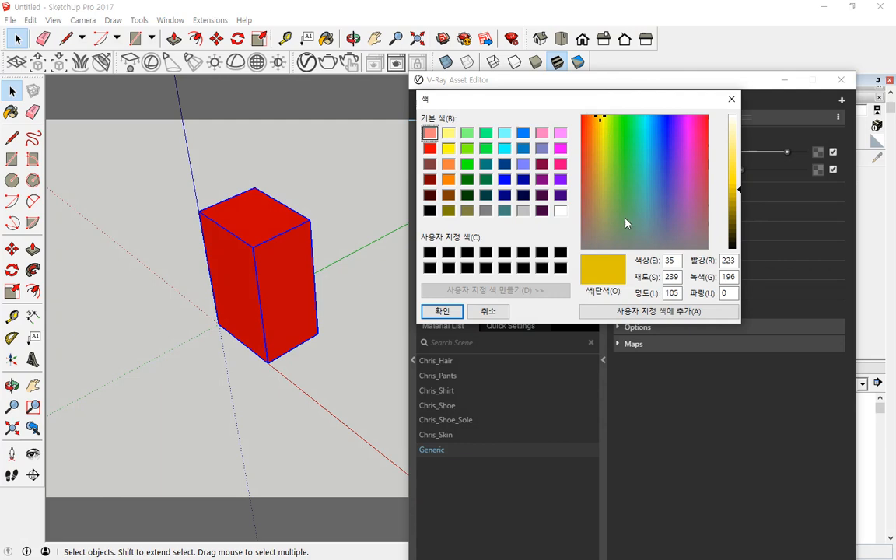
click(442, 311)
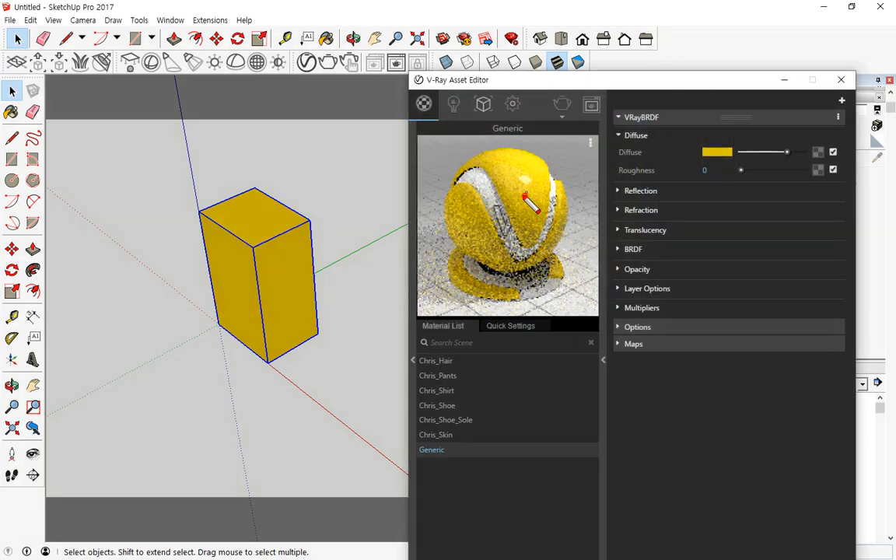
- Set the Generic material's diffuse color to green (RGB 0, 223, 17)
click(710, 153)
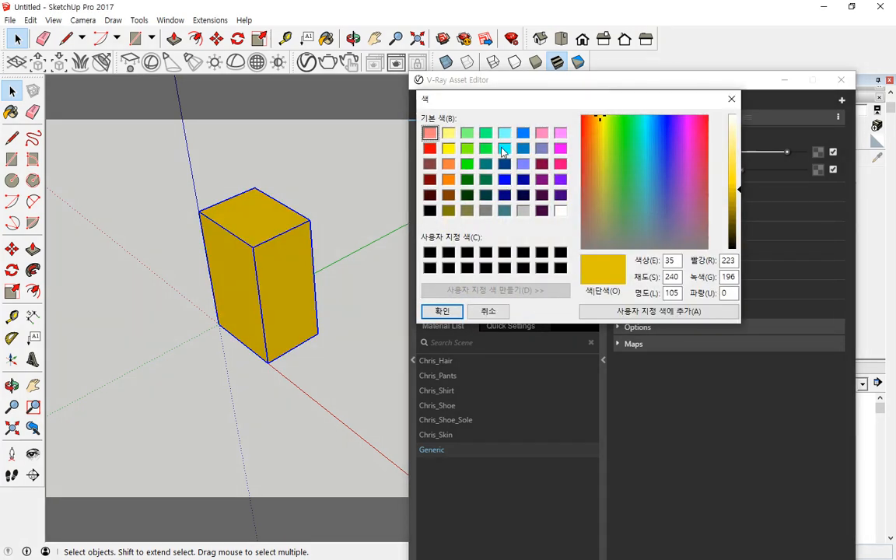
click(625, 118)
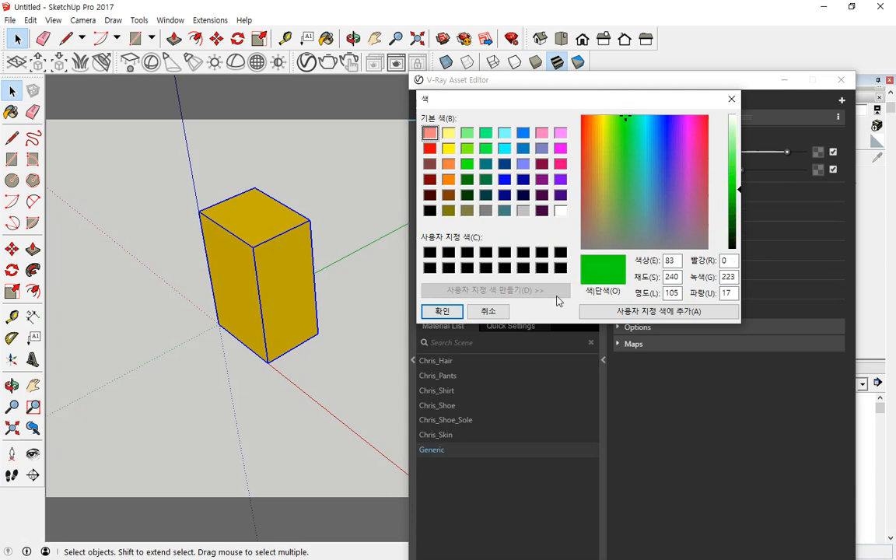
click(443, 312)
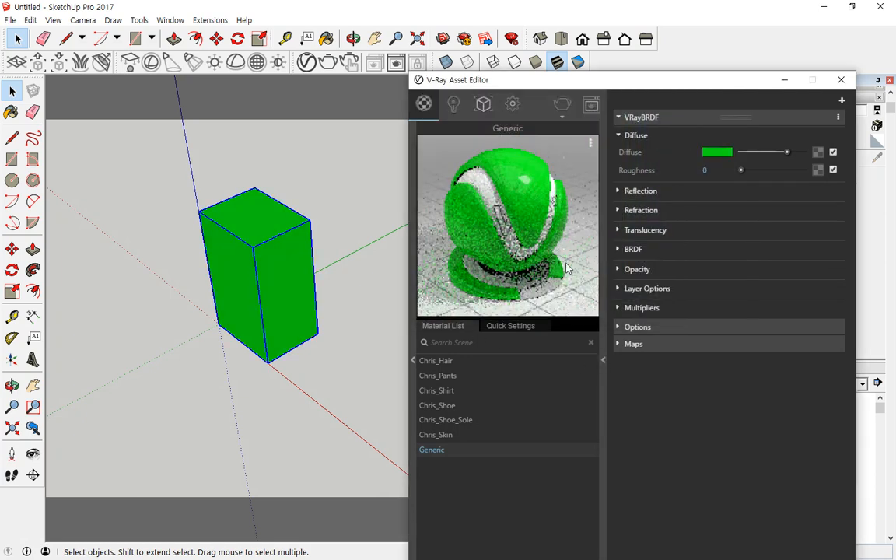
mouse_move(540, 183)
mouse_down()
mouse_move(516, 176)
mouse_move(543, 203)
mouse_up()
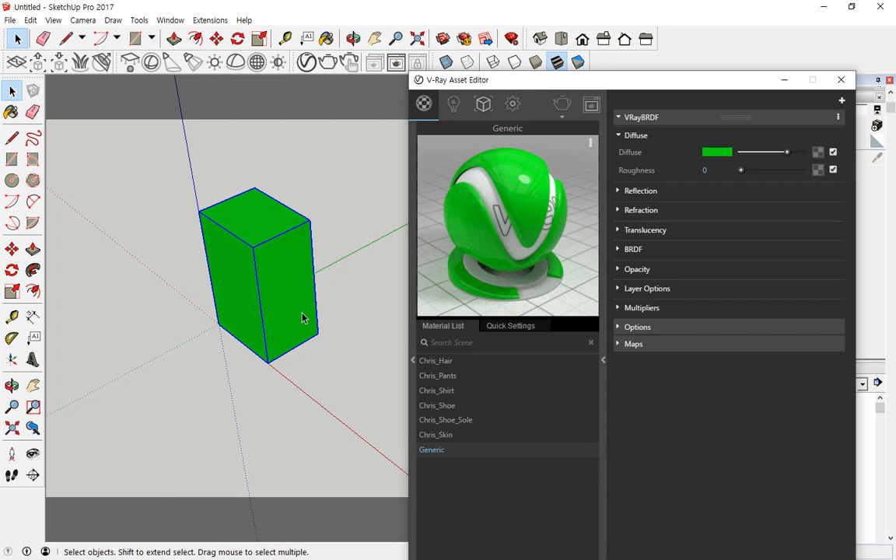
mouse_move(511, 205)
mouse_down()
mouse_move(498, 163)
mouse_move(548, 191)
mouse_move(511, 212)
mouse_up()
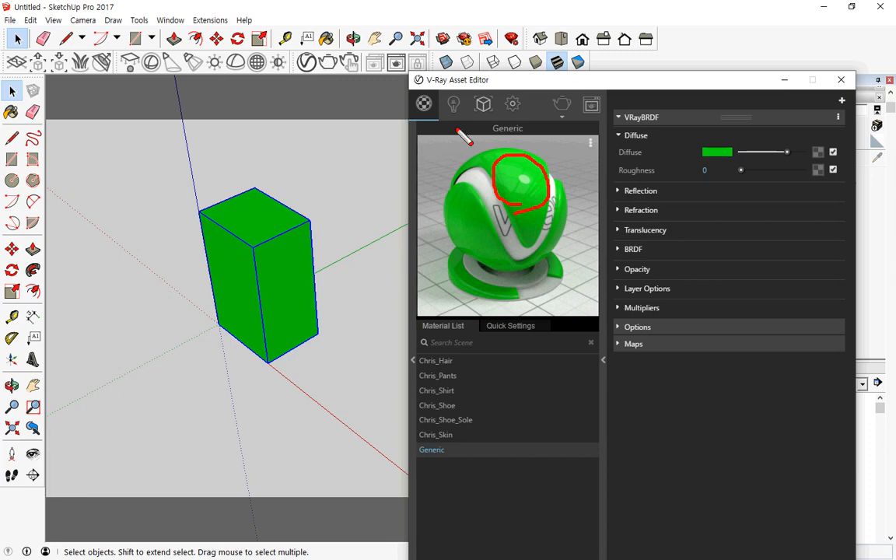
key(Escape)
- Try a diffuse Roughness of 0.15 on the Generic material and reset it to 0
mouse_move(747, 175)
mouse_down()
mouse_move(810, 172)
mouse_move(762, 170)
mouse_up()
mouse_move(540, 220)
mouse_down()
mouse_move(486, 174)
mouse_move(591, 204)
mouse_move(579, 228)
mouse_up()
key(Escape)
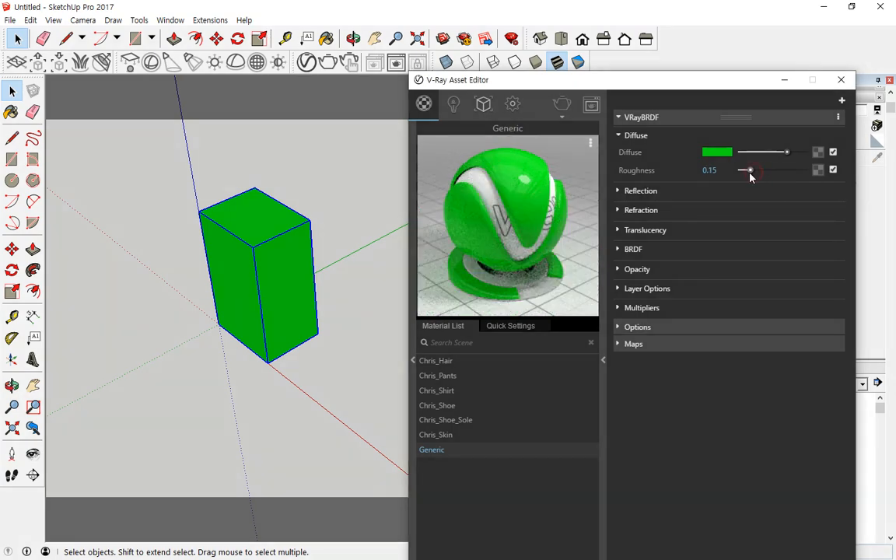
mouse_move(750, 176)
mouse_down()
mouse_move(794, 172)
mouse_move(740, 172)
mouse_up()
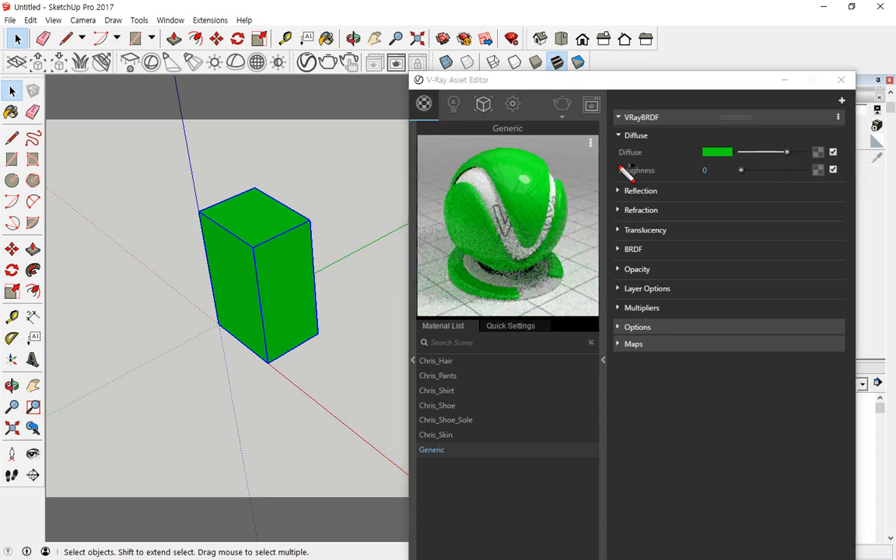
drag(610, 163, 848, 162)
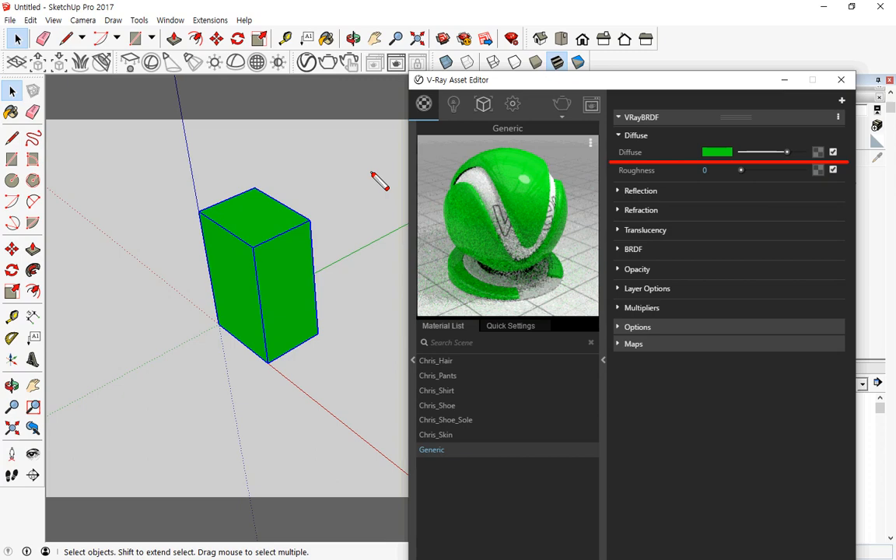
key(e)
mouse_move(808, 145)
mouse_down()
mouse_move(823, 167)
mouse_move(818, 149)
mouse_move(825, 162)
mouse_move(810, 154)
mouse_move(818, 151)
mouse_up()
key(Escape)
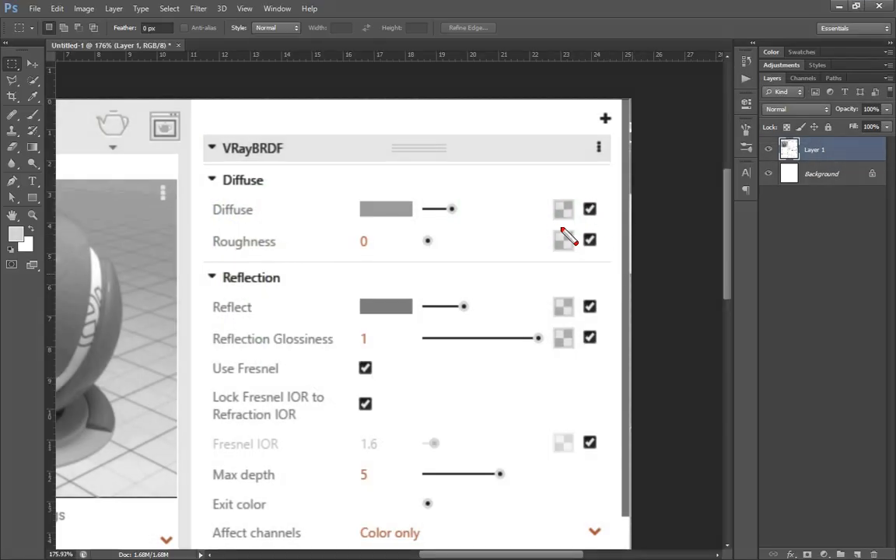
mouse_move(574, 198)
mouse_down()
mouse_move(554, 232)
mouse_move(570, 227)
mouse_move(567, 204)
mouse_move(592, 236)
mouse_up()
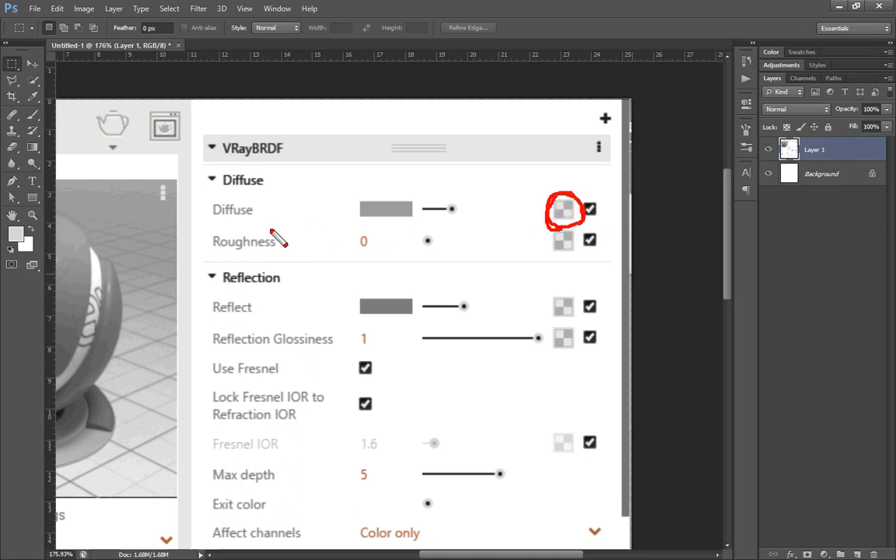
mouse_move(215, 225)
mouse_down()
mouse_move(556, 227)
mouse_move(212, 227)
mouse_up()
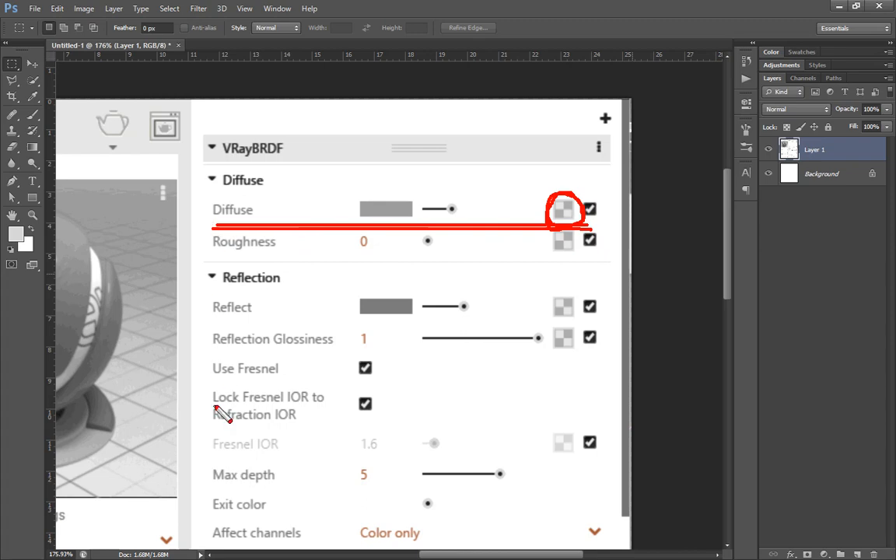
key(Escape)
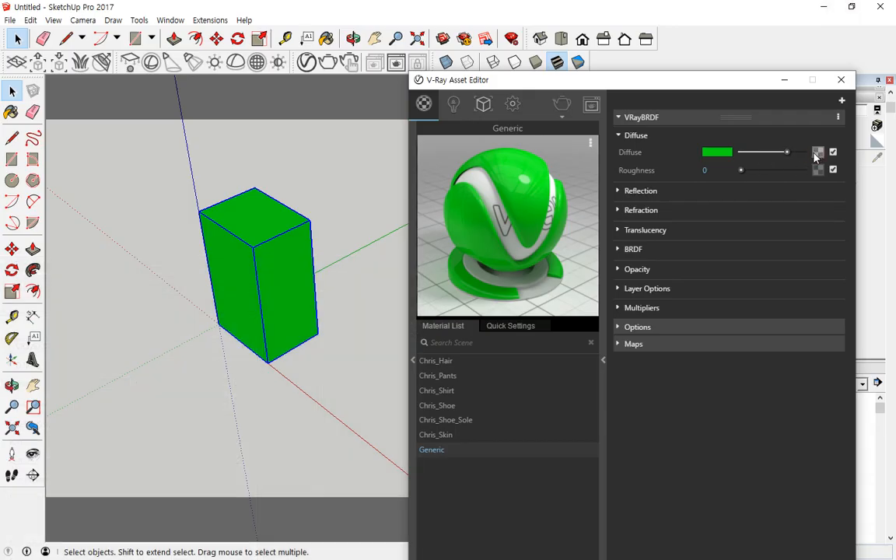
- Open the list of texture types for the Generic material's diffuse color and move the V-Ray Asset Editor window aside
click(817, 152)
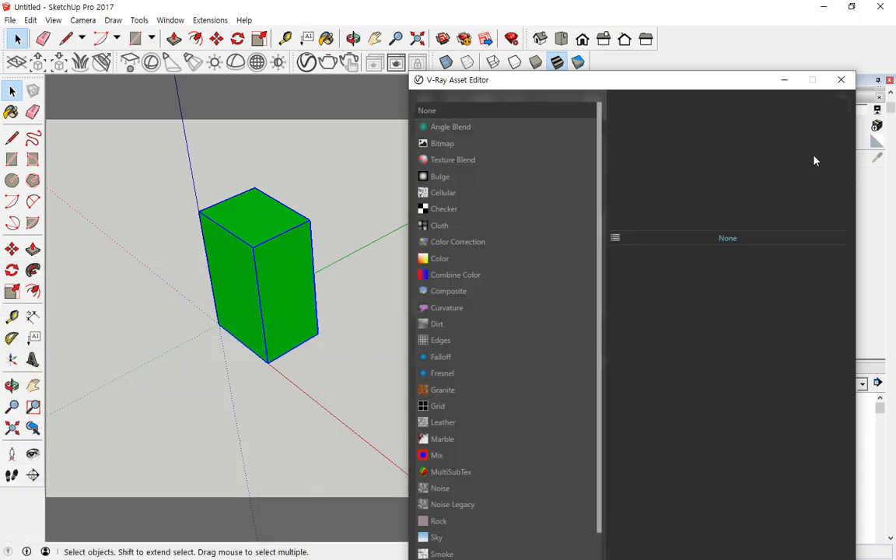
mouse_move(644, 80)
mouse_down()
mouse_move(383, 31)
mouse_move(436, 33)
mouse_up()
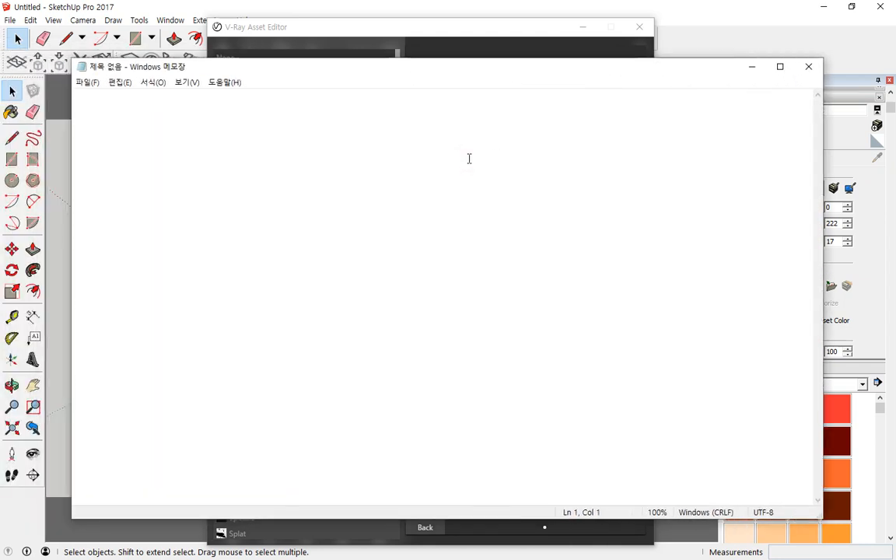
- Write "사진, 그림 - image - bitmap" as the first line of the blank Notepad document
text(사진,)
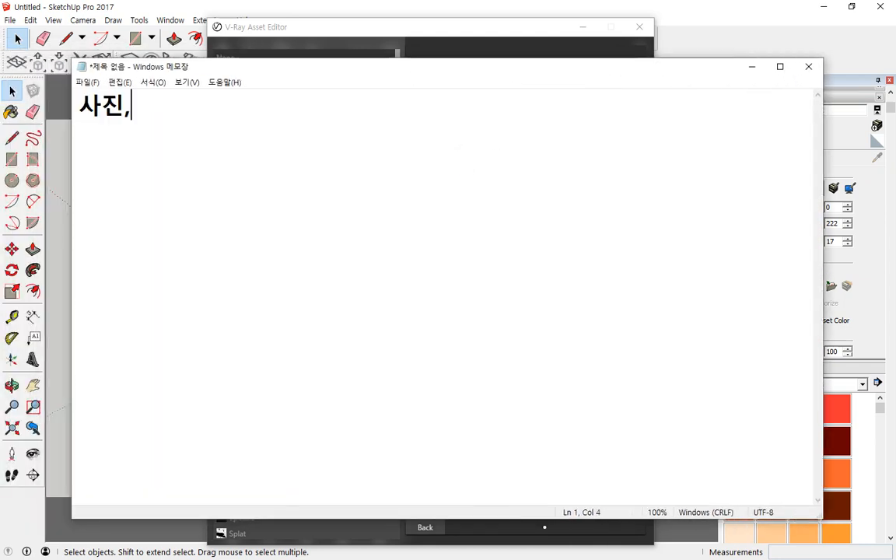
text( 그림 - )
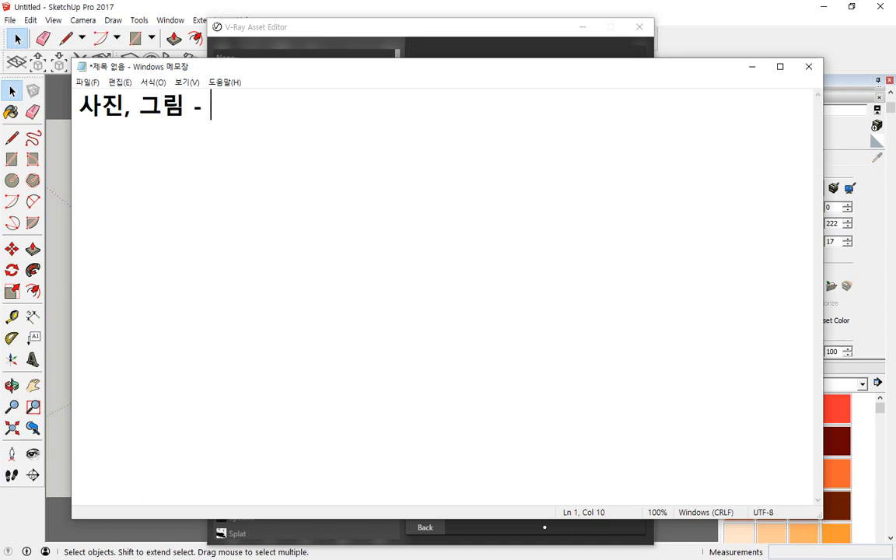
text(image)
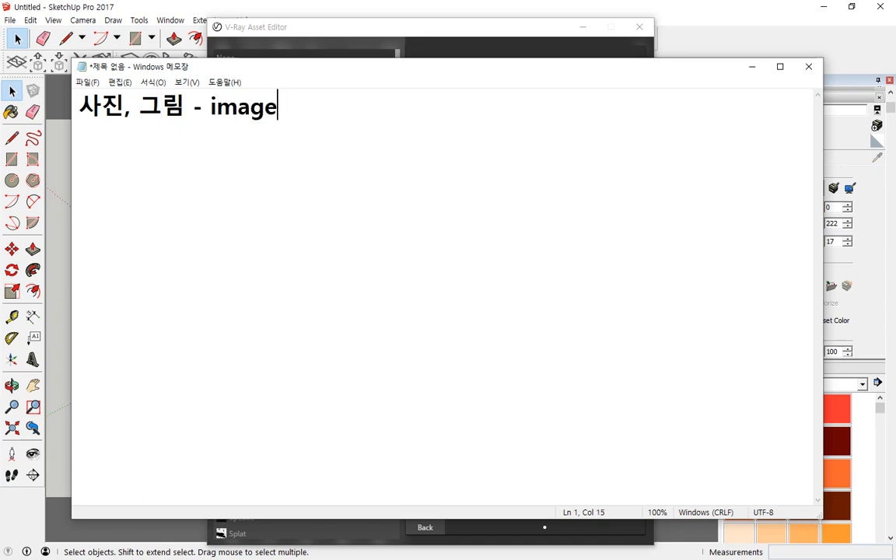
key(Return)
key(Up)
key(End)
text(- bitmap)
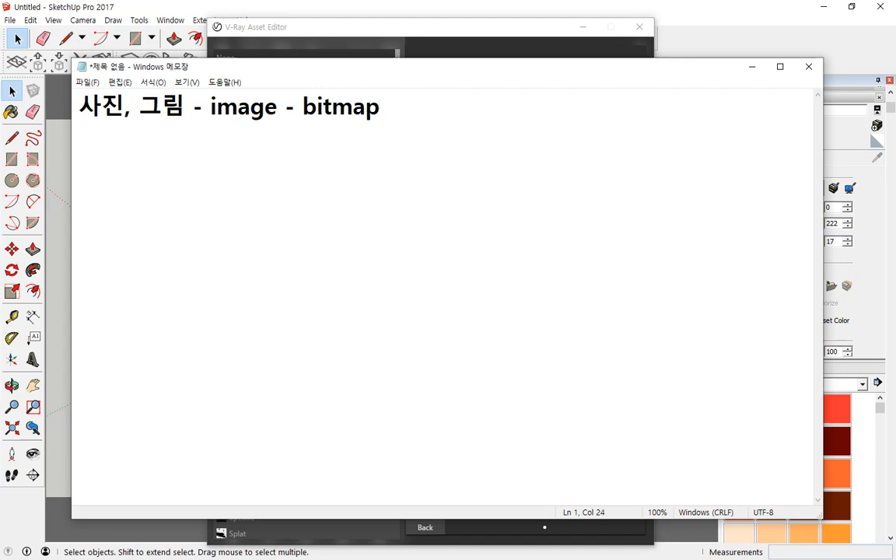
- Add the lines "bitmap 방식" and "vector 방식" below the first line of the note
key(Down)
text(bitmap)
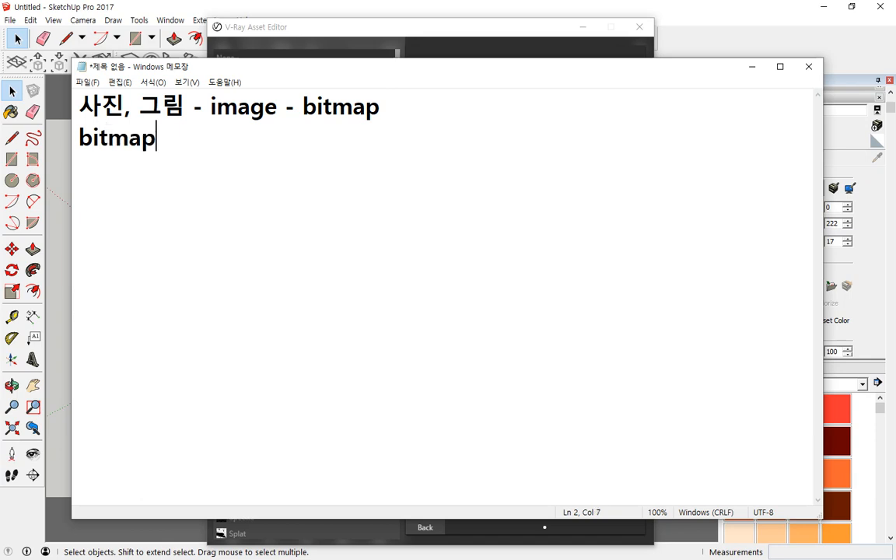
text( 바ㅇ식)
key(Return)
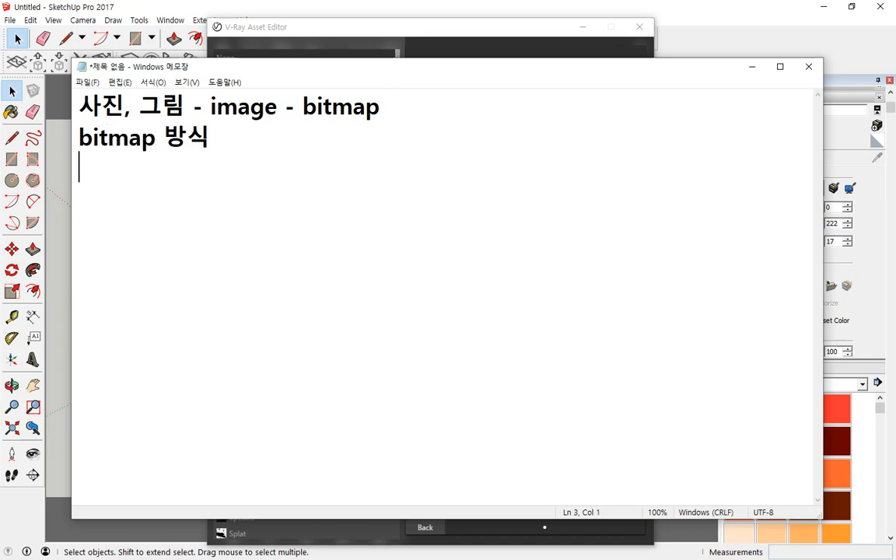
text(vect)
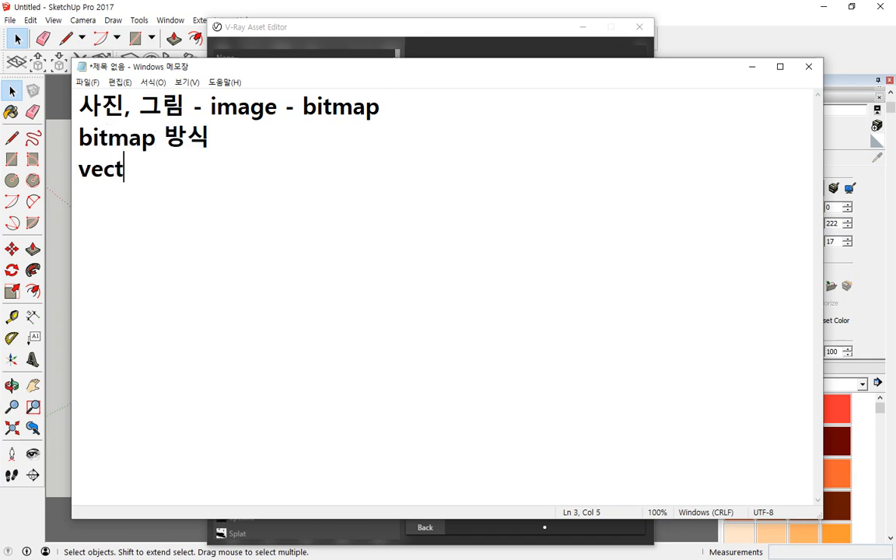
text(or 방ㅅㅣㄱ)
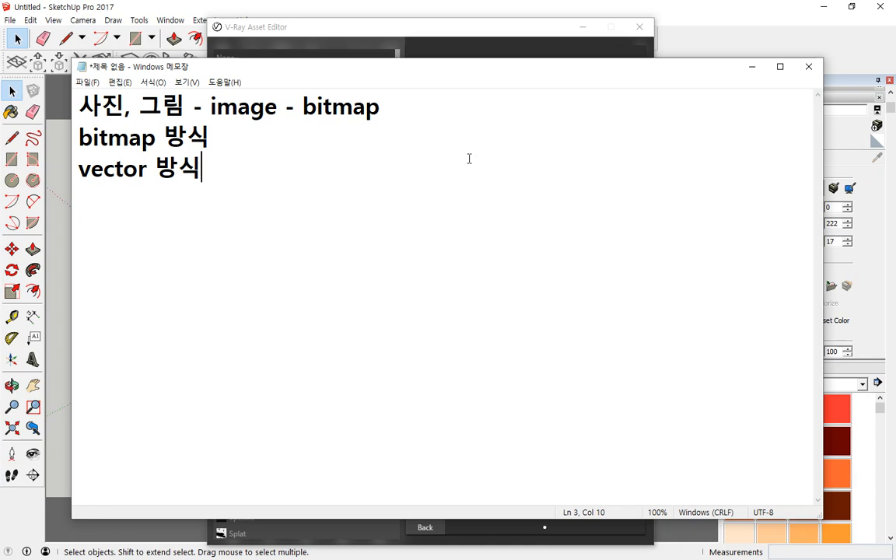
- Append "- 그림" to the "bitmap 방식" line and "- 좌표" to the "vector 방식" line
key(Up)
text(- ㄱ)
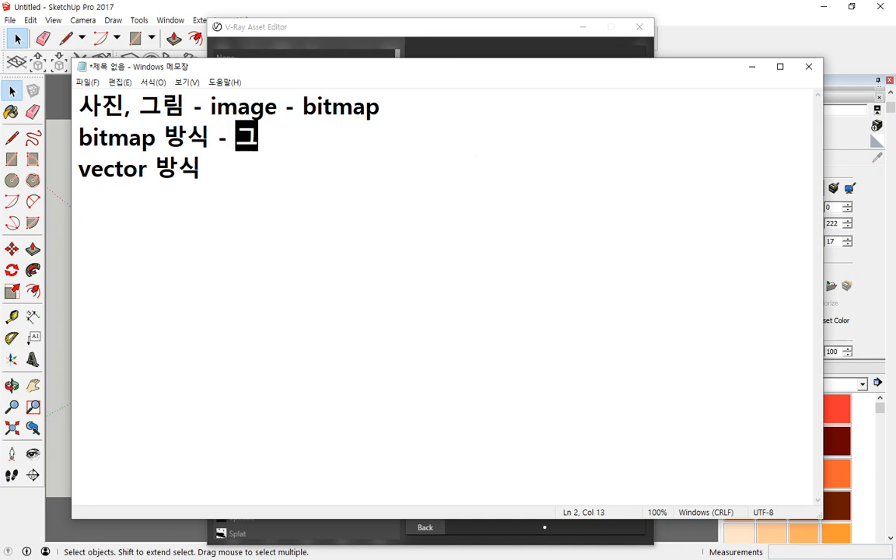
text(림)
key(Down)
text(- )
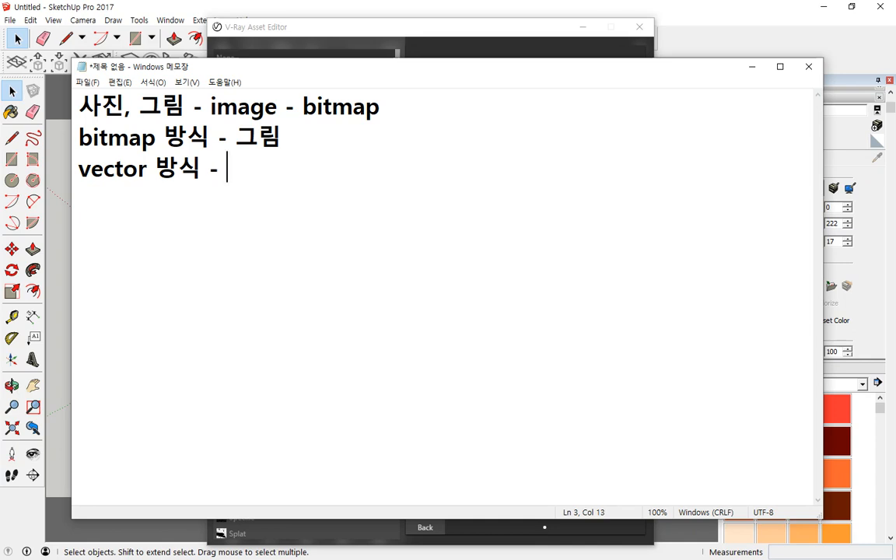
text(좌표)
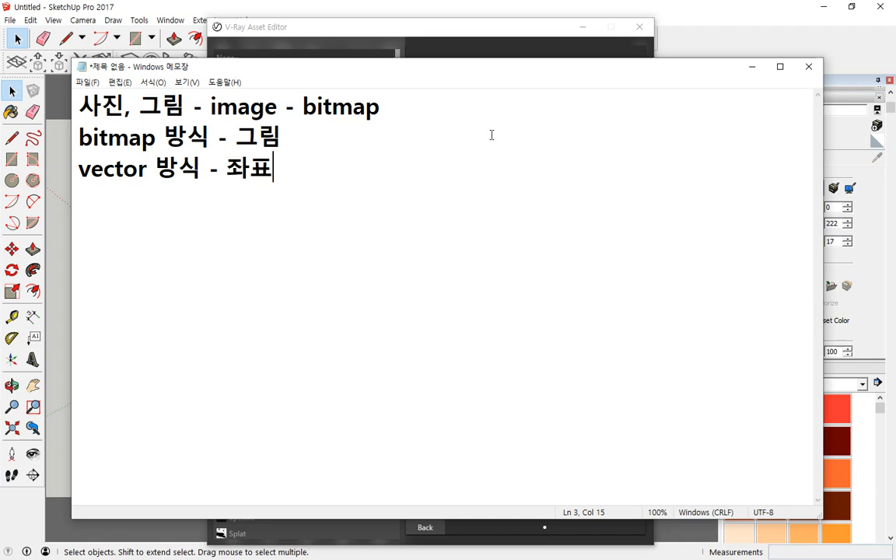
- Switch back to the V-Ray Asset Editor, choose Bitmap as the diffuse texture and browse the images in the 벽-탄성코트 folder
click(426, 45)
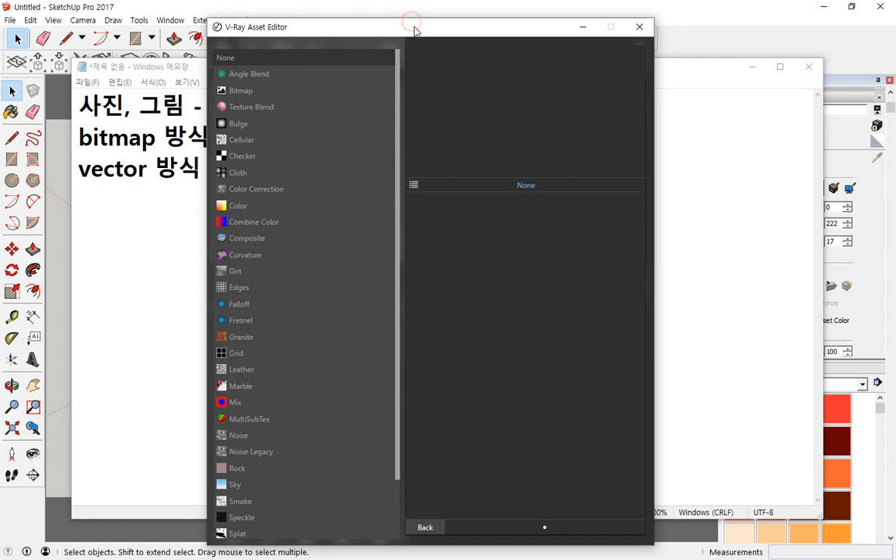
click(243, 92)
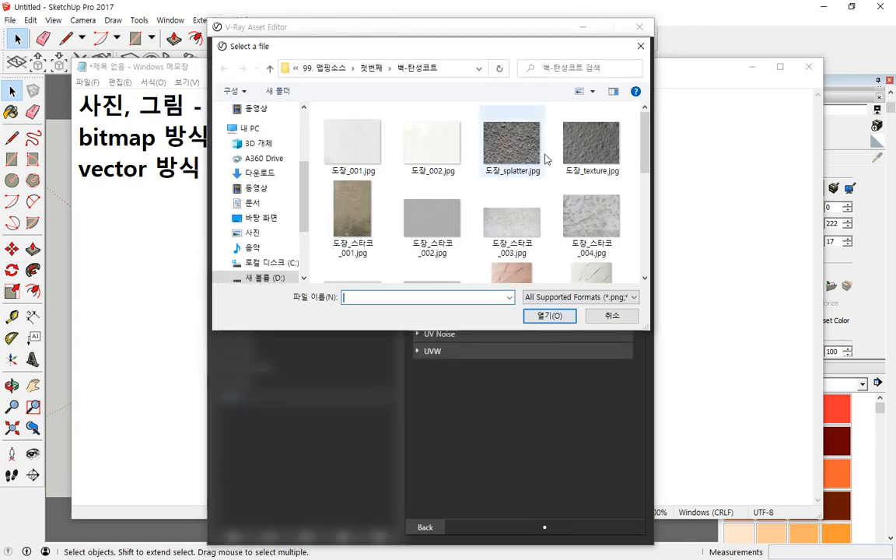
scroll(568, 259, down, 1)
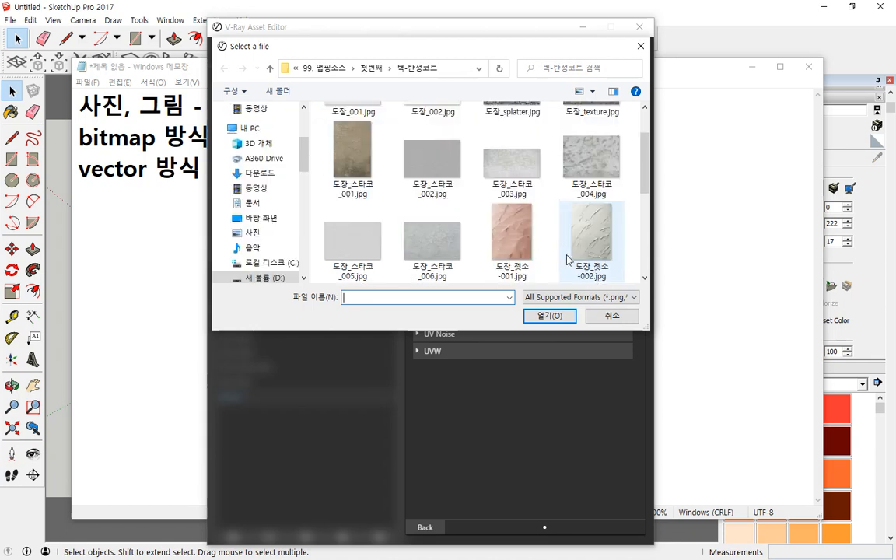
scroll(544, 245, down, 3)
scroll(412, 115, up, 3)
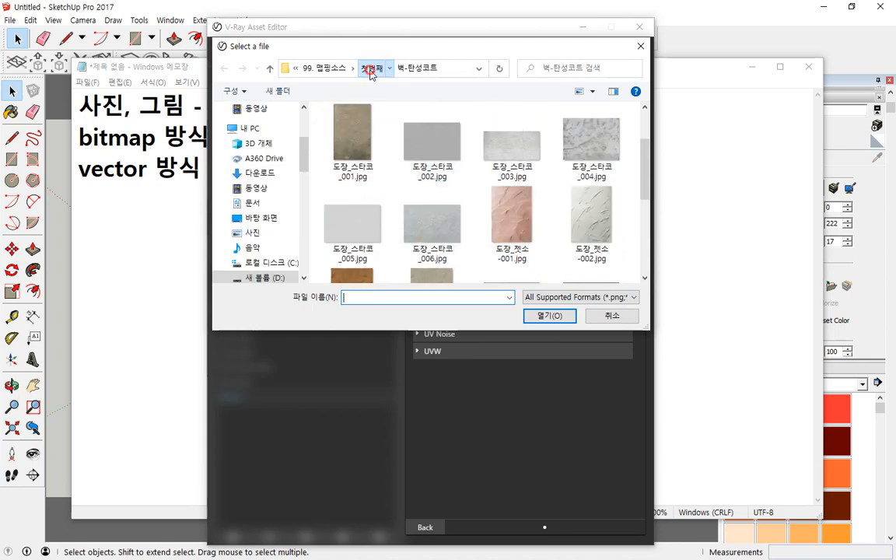
- Load the marble image 대리석_003_(2).jpg from the 석재-대리석 folder as the diffuse bitmap
click(371, 69)
scroll(395, 247, down, 1)
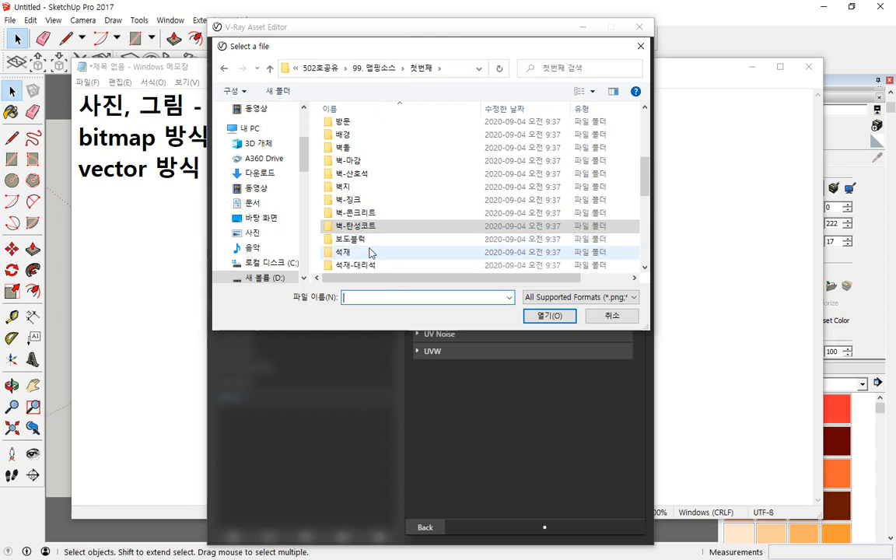
click(371, 265)
double_click(372, 265)
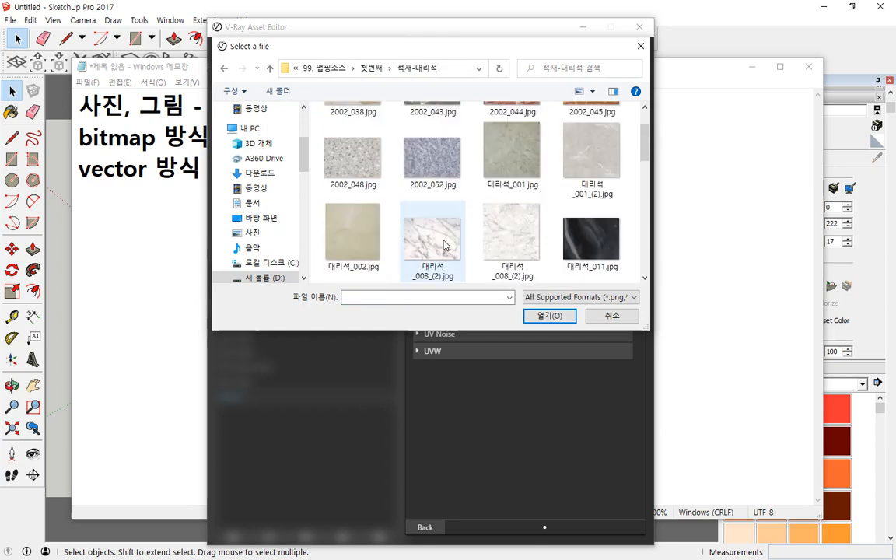
click(444, 245)
click(547, 315)
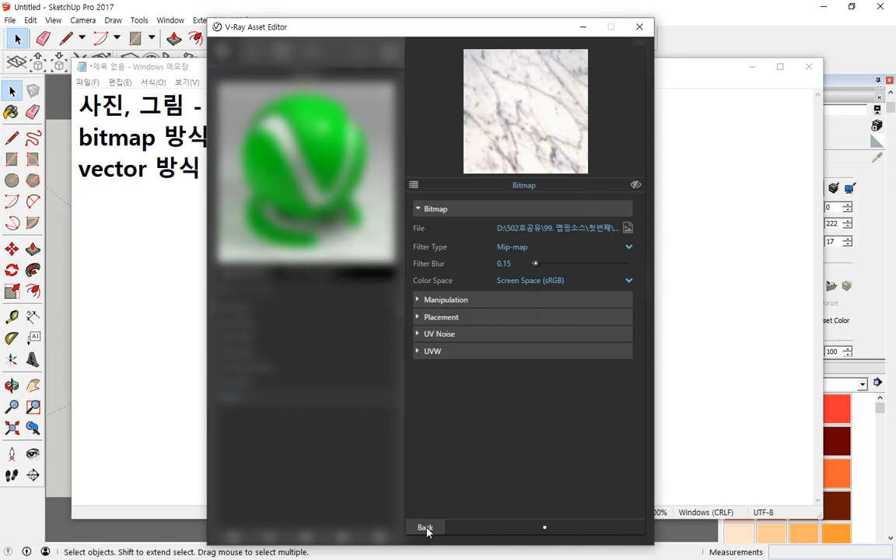
- Shorten and reposition the V-Ray Asset Editor window, and return from the bitmap settings to the Generic material's settings
drag(361, 46, 359, 184)
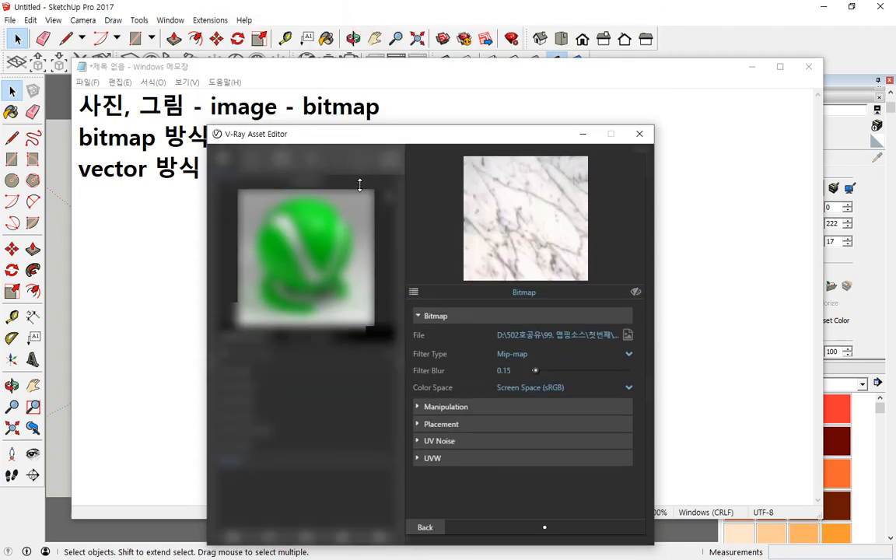
drag(362, 141, 358, 30)
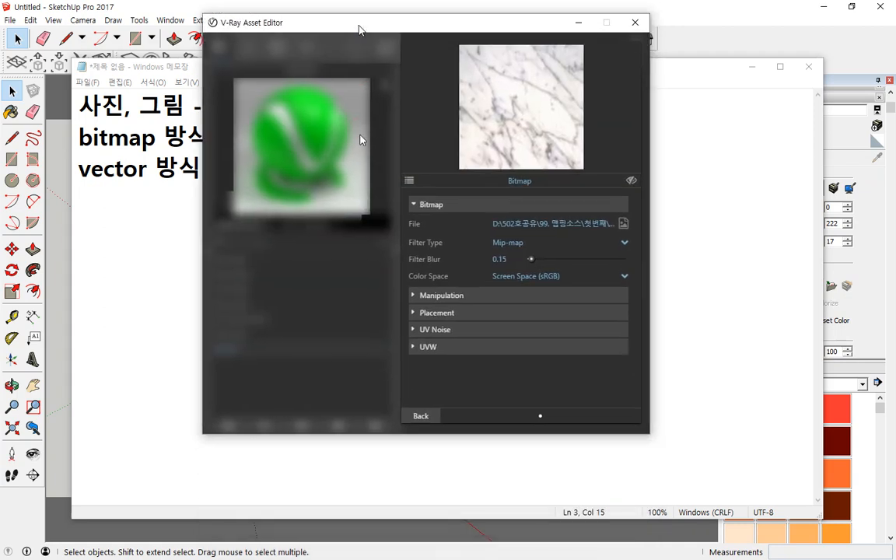
click(418, 416)
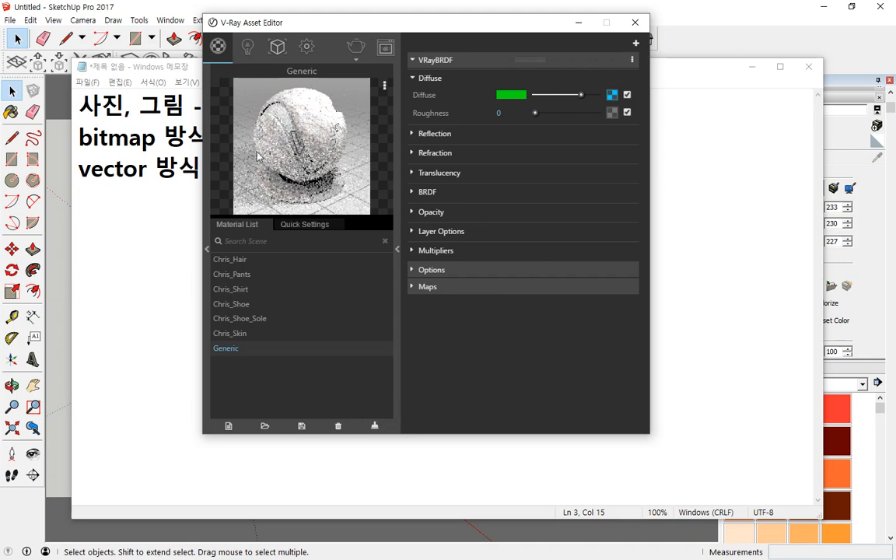
- Switch back to the SketchUp model and examine the marble texture on the box's faces and the Generic material's edit settings
click(276, 11)
scroll(233, 272, up, 8)
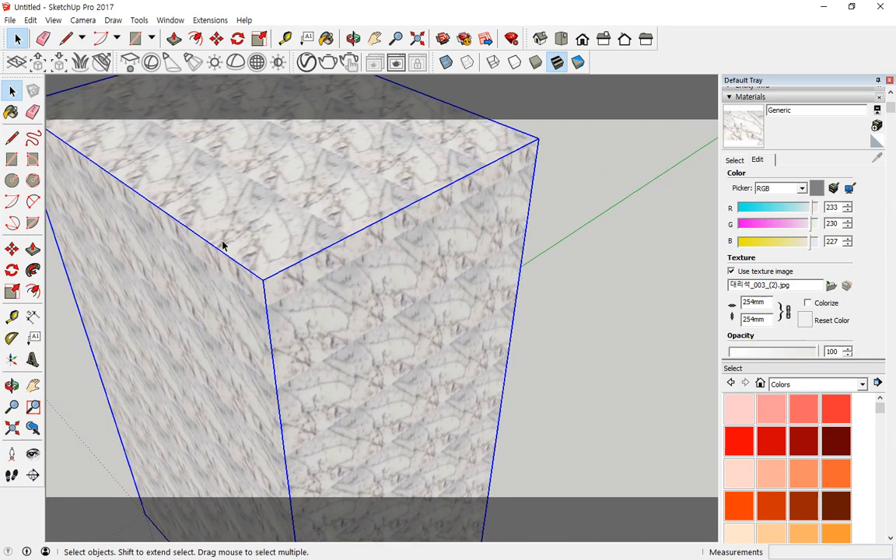
scroll(233, 253, up, 2)
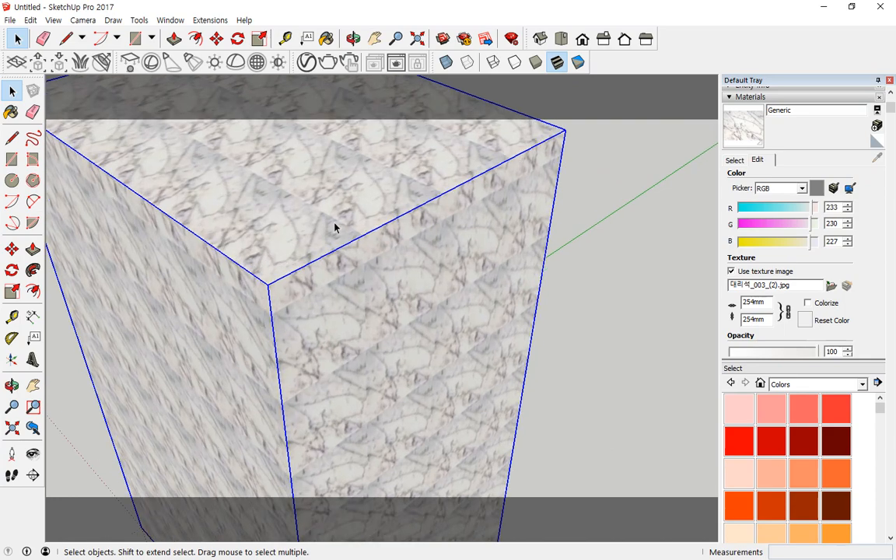
scroll(329, 249, down, 2)
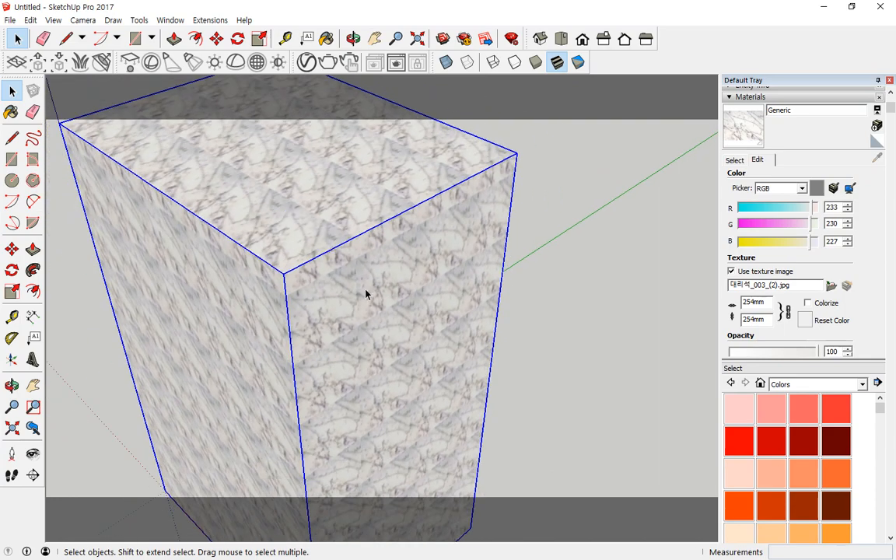
click(754, 161)
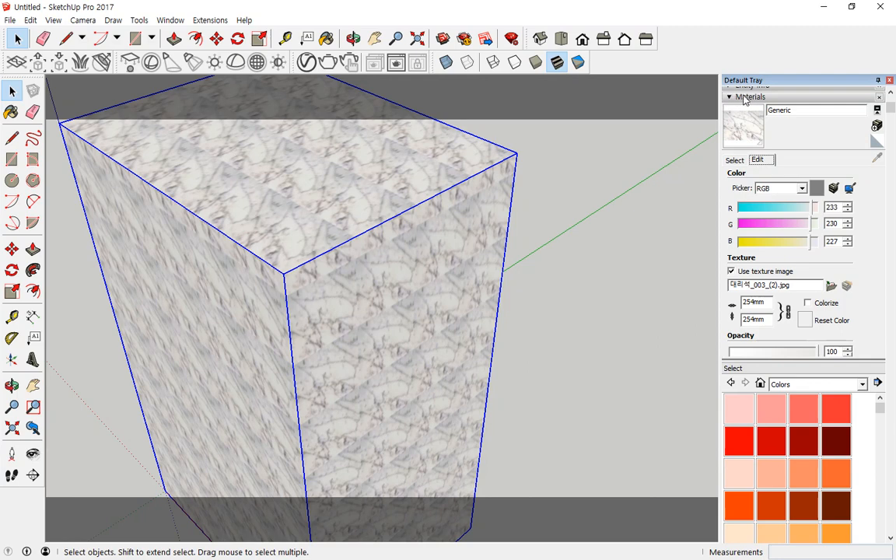
click(736, 161)
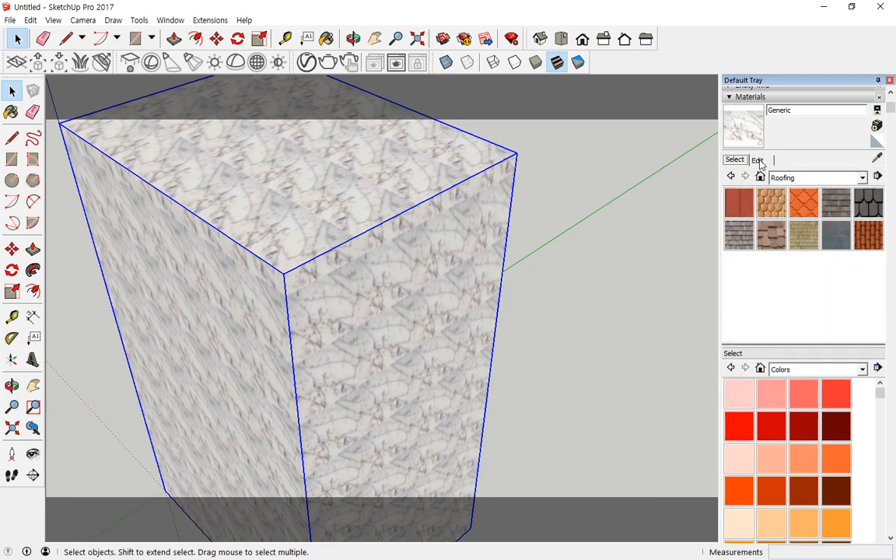
click(758, 160)
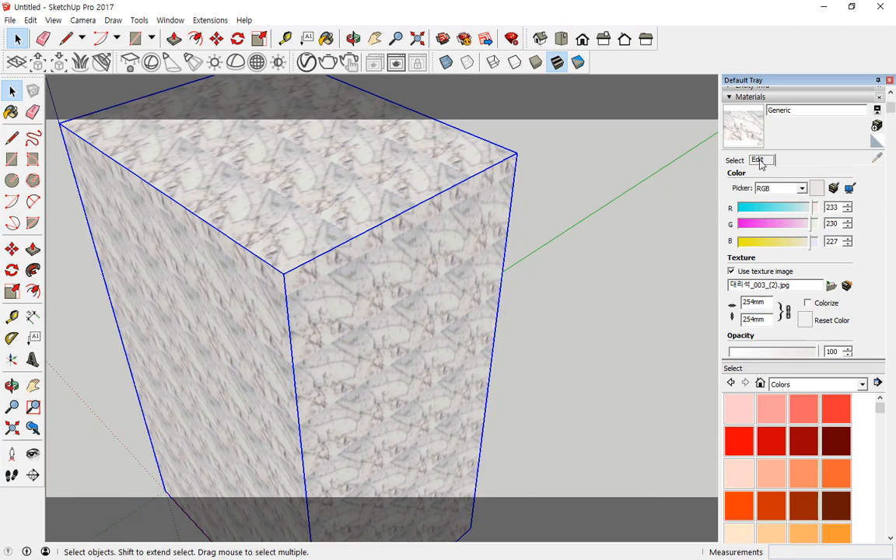
- Set the Generic material's texture size to 500 mm by 500 mm and view the box's top face
double_click(768, 303)
text(500)
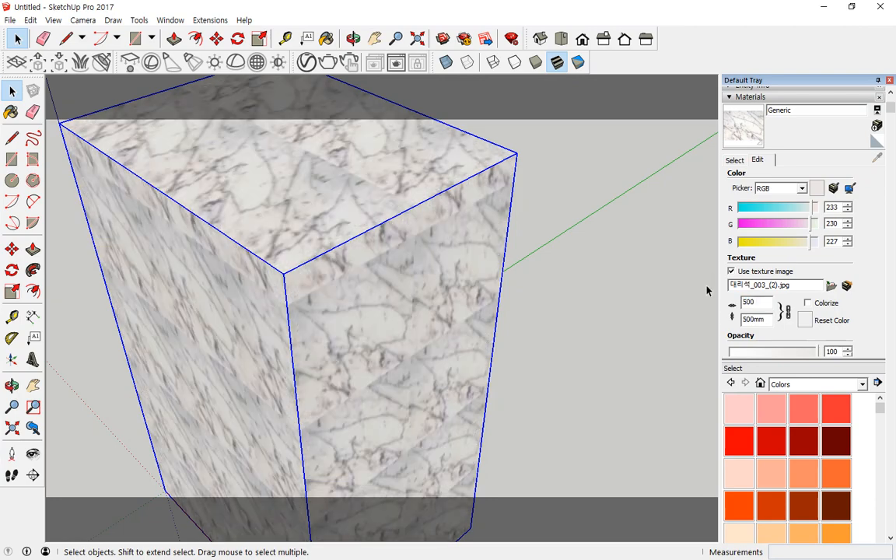
middle_drag(398, 264, 435, 299)
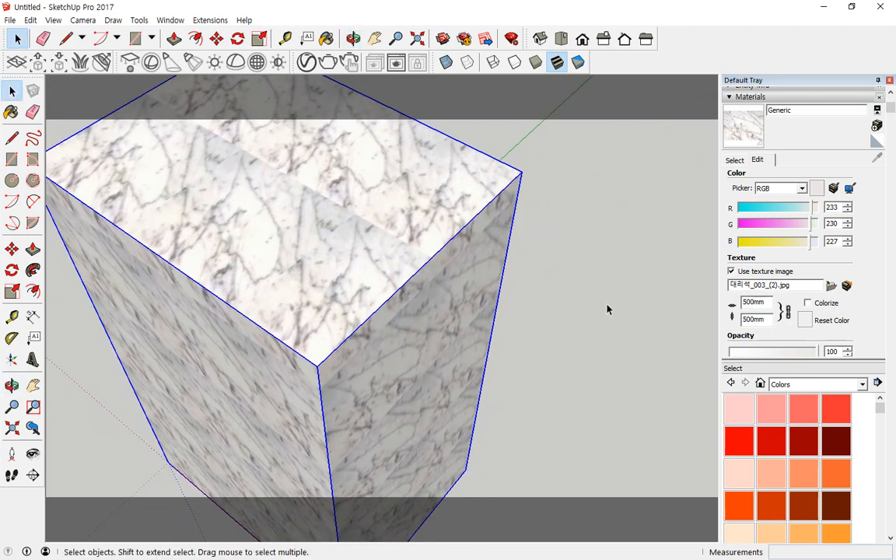
- Set the Generic material's texture size to 1000 mm by 1000 mm
double_click(751, 304)
text(100)
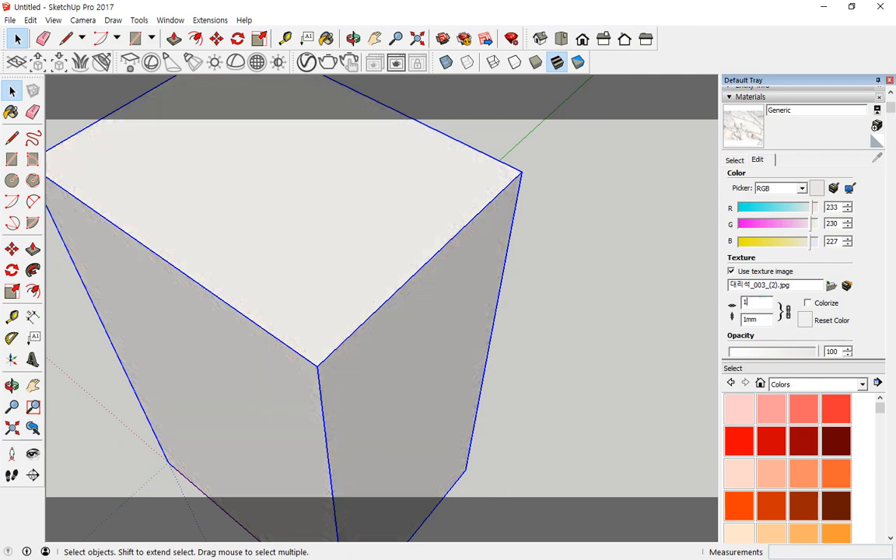
text(0)
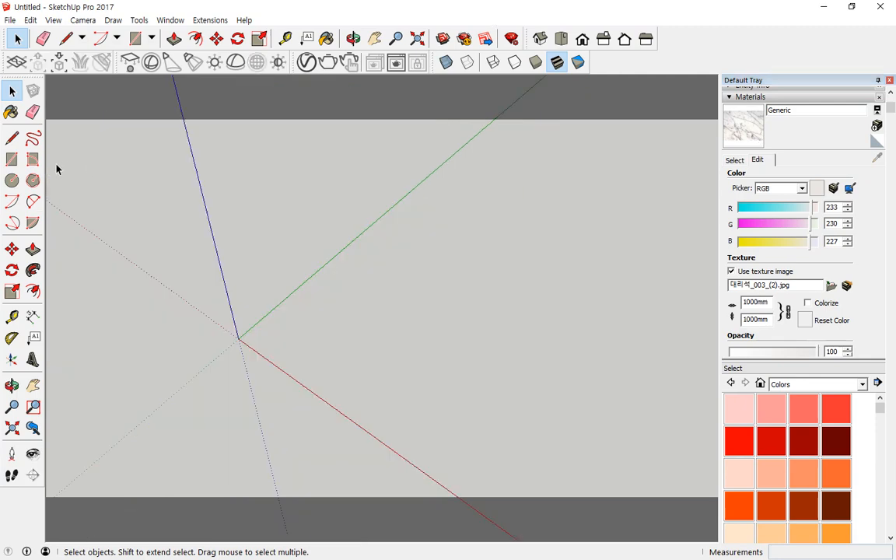
- Draw a large horizontal rectangle from the origin, with its sides along the red and green axes
click(12, 159)
click(239, 338)
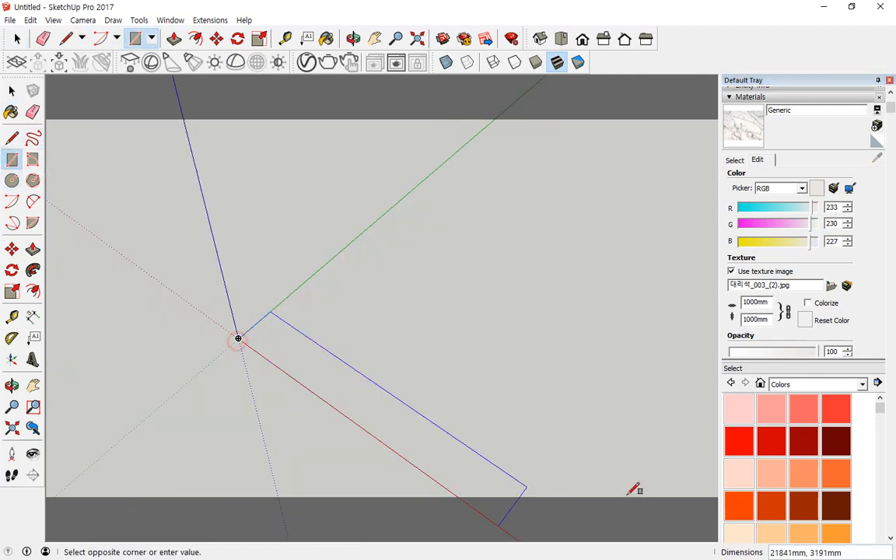
scroll(640, 313, down, 4)
middle_drag(637, 314, 529, 342)
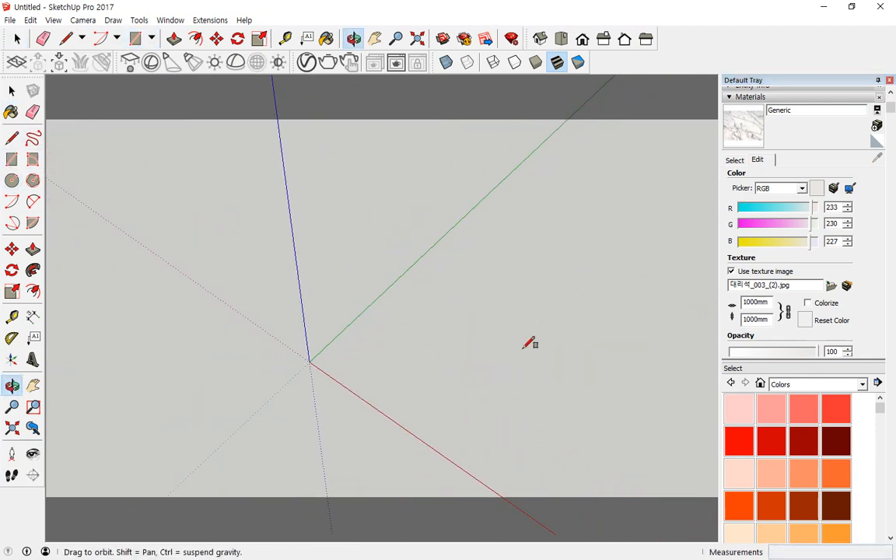
click(678, 285)
key(space)
- Select the rectangle's face with its edges and make them a group
click(592, 311)
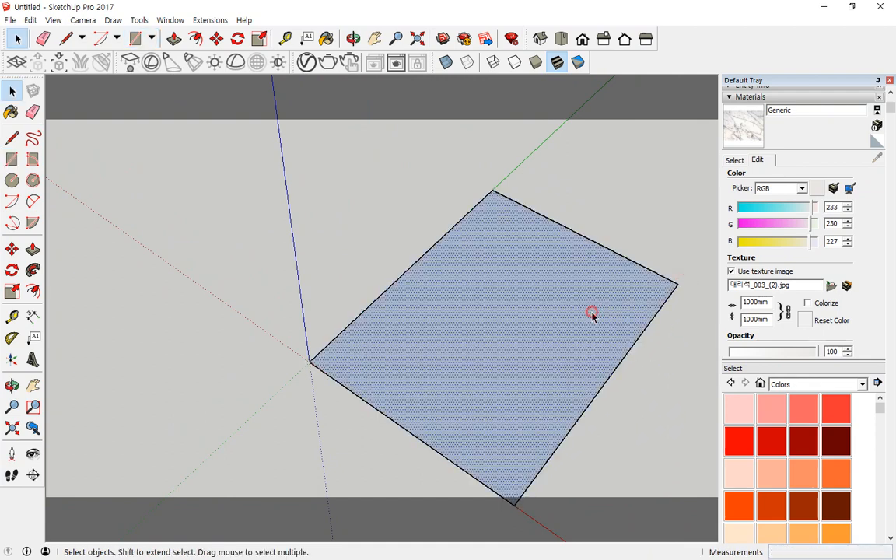
double_click(572, 304)
right_click(572, 303)
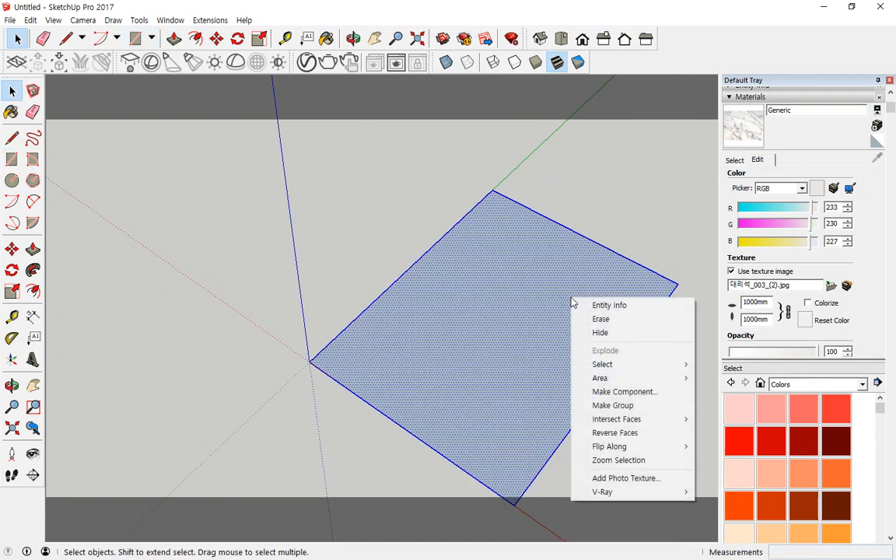
click(572, 303)
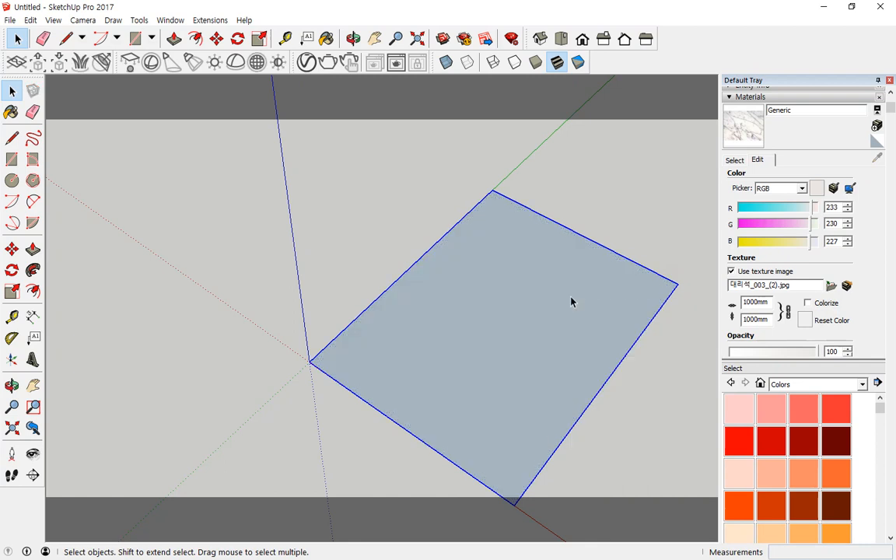
- Draw a small horizontal circle on the plane and a vertical circle of about 3350 mm radius centered above it
click(11, 181)
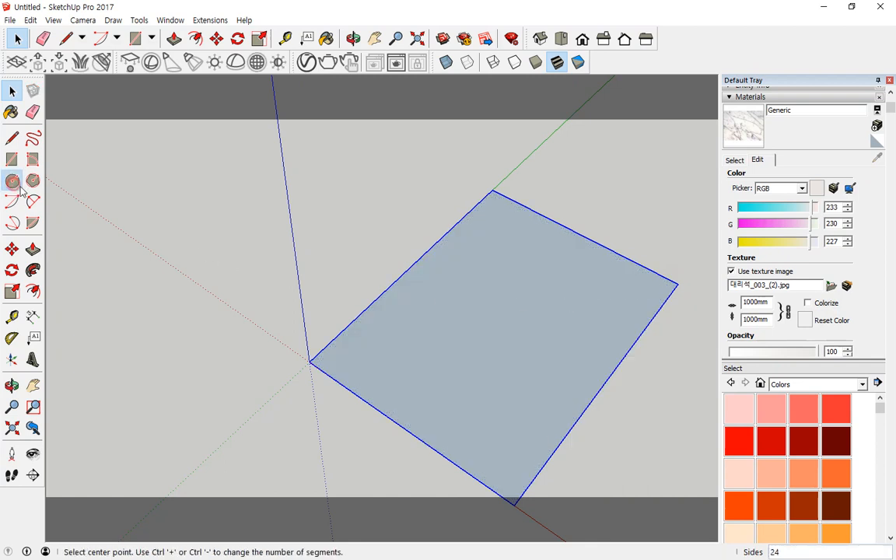
click(382, 335)
click(387, 342)
scroll(381, 338, up, 3)
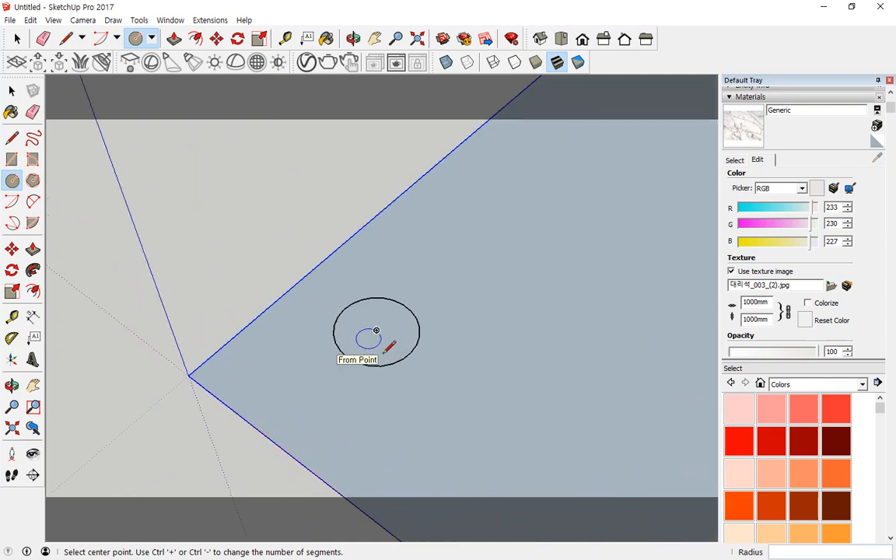
click(375, 270)
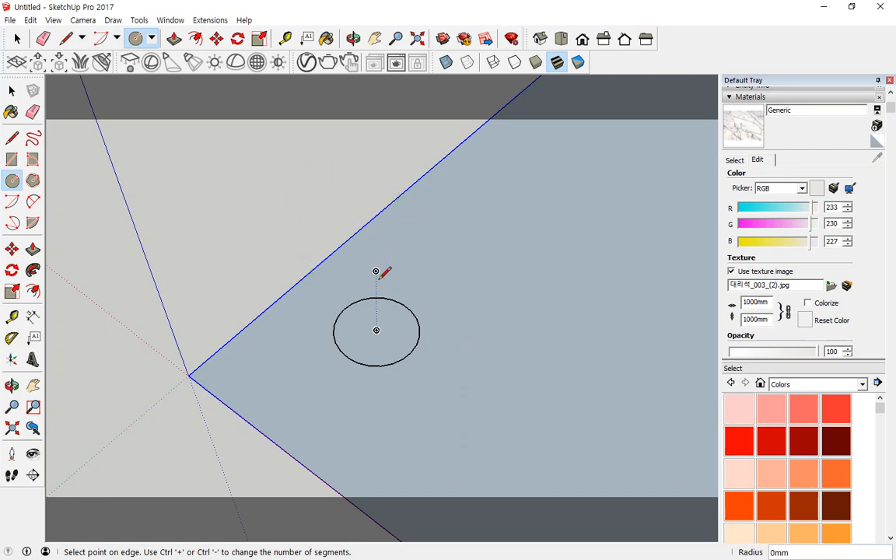
click(354, 311)
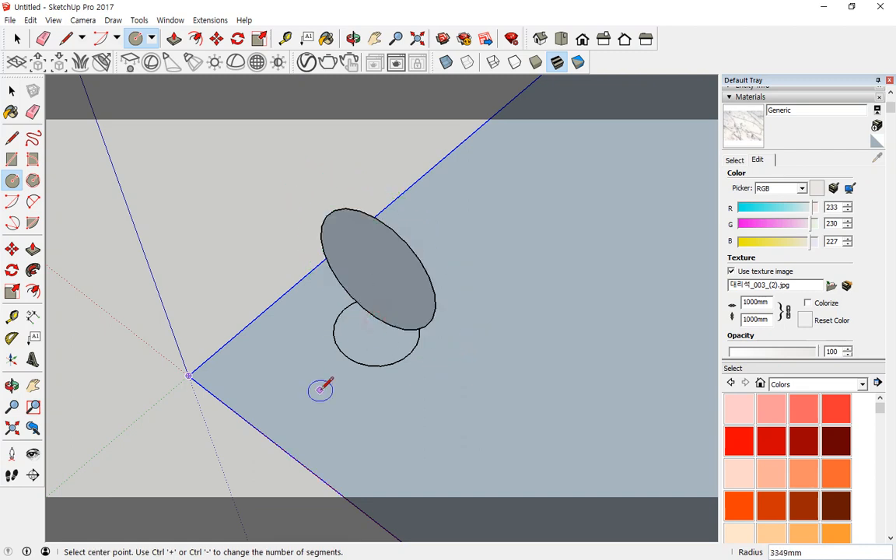
- Split the upright circle with a vertical line through its center and delete one half
key(l)
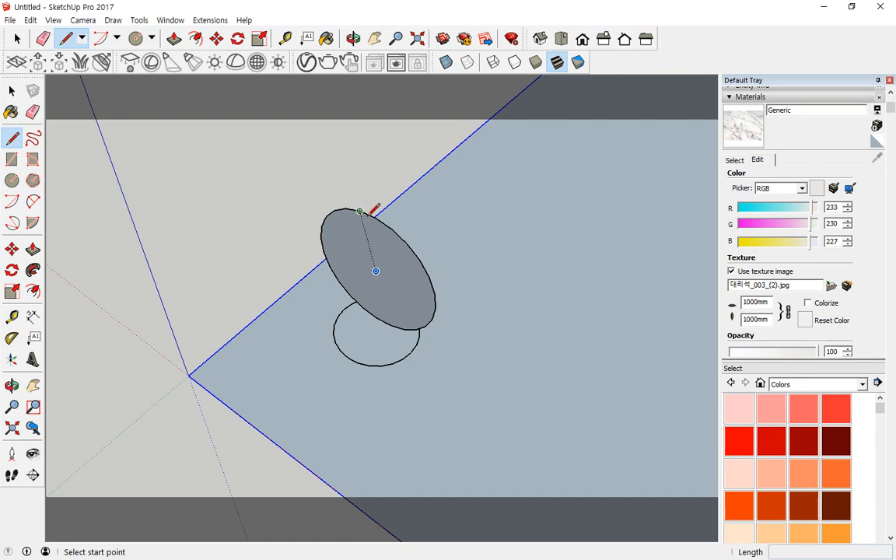
click(376, 270)
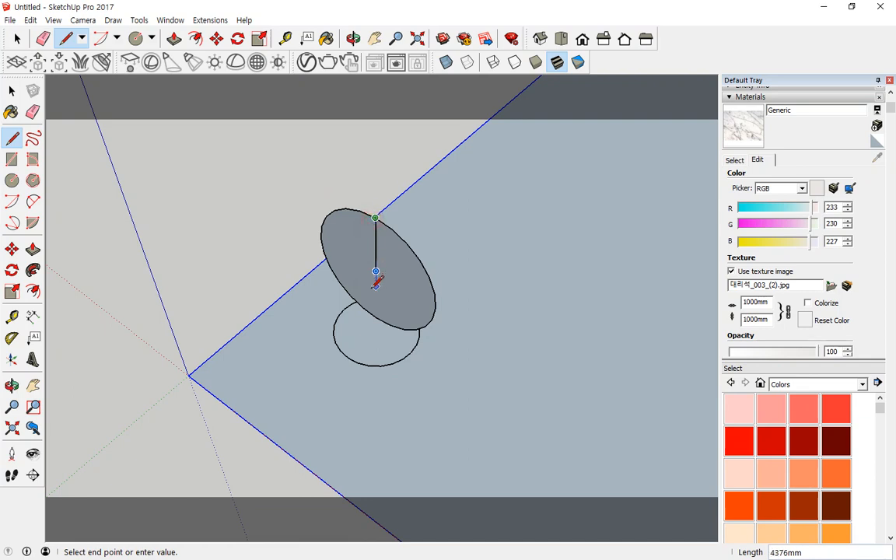
click(376, 311)
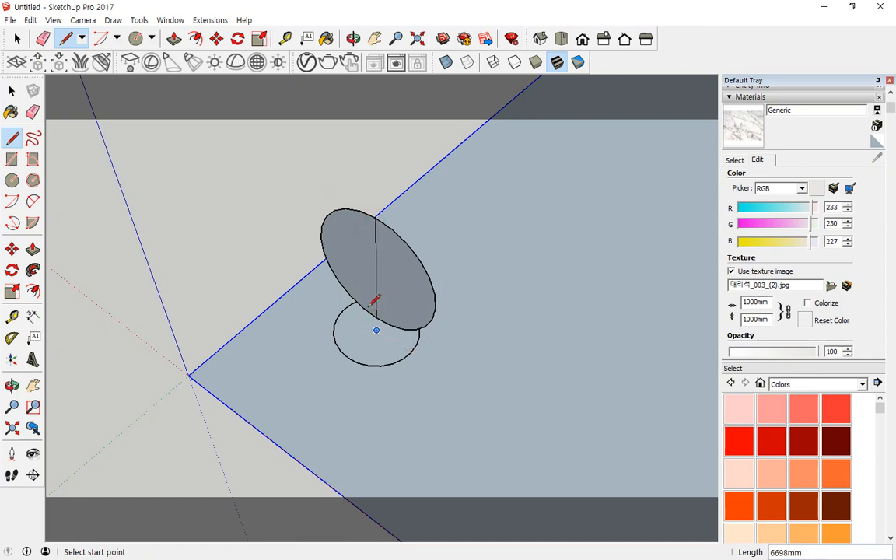
key(space)
click(319, 249)
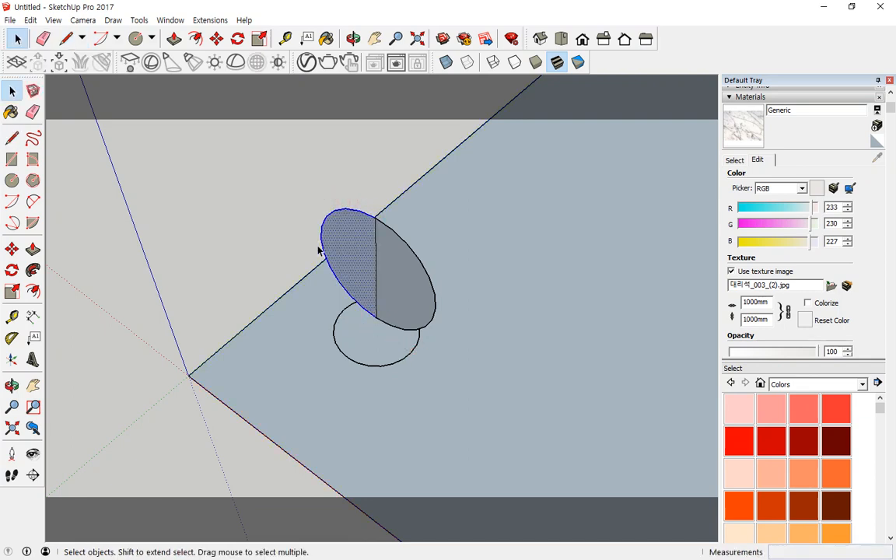
key(Delete)
- Sweep the half circle around the small horizontal circle with Follow Me to form a sphere
click(343, 356)
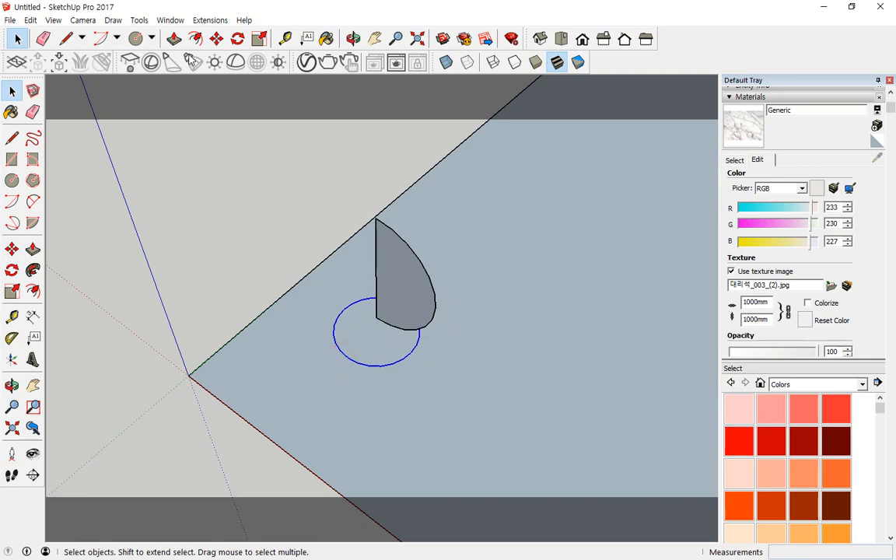
click(170, 21)
mouse_move(139, 20)
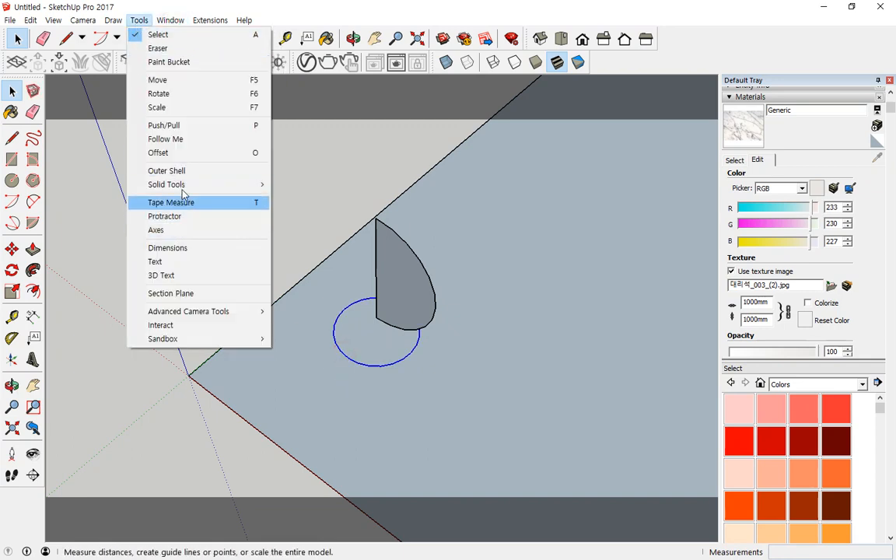
click(175, 139)
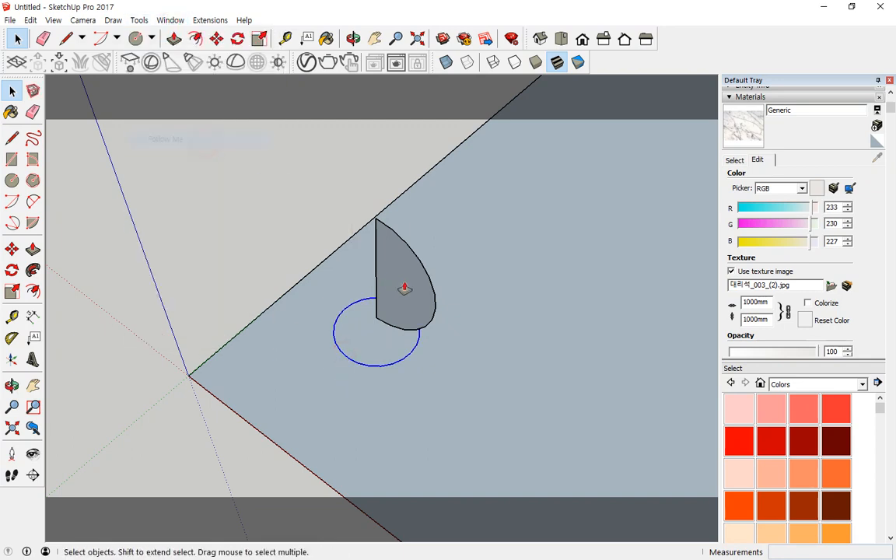
click(410, 287)
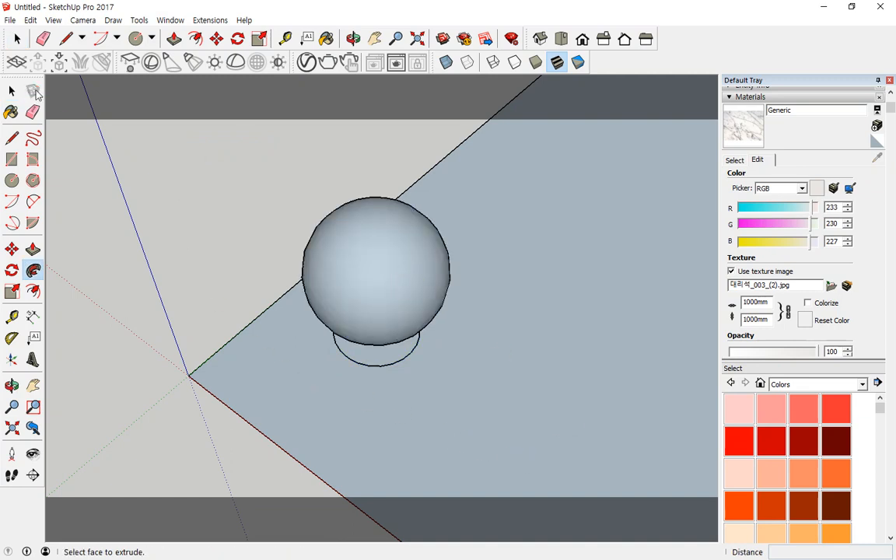
- Delete the small path circle beneath the sphere
click(12, 91)
middle_drag(255, 374, 206, 243)
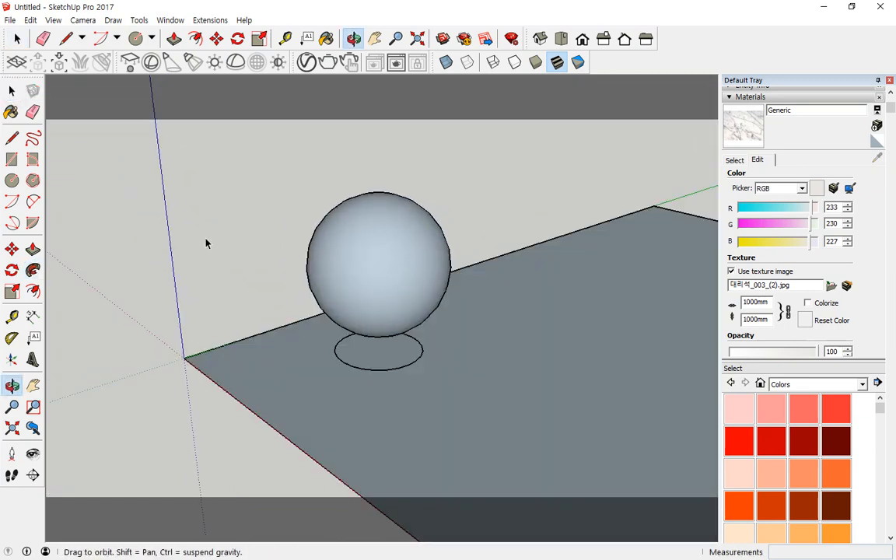
click(408, 364)
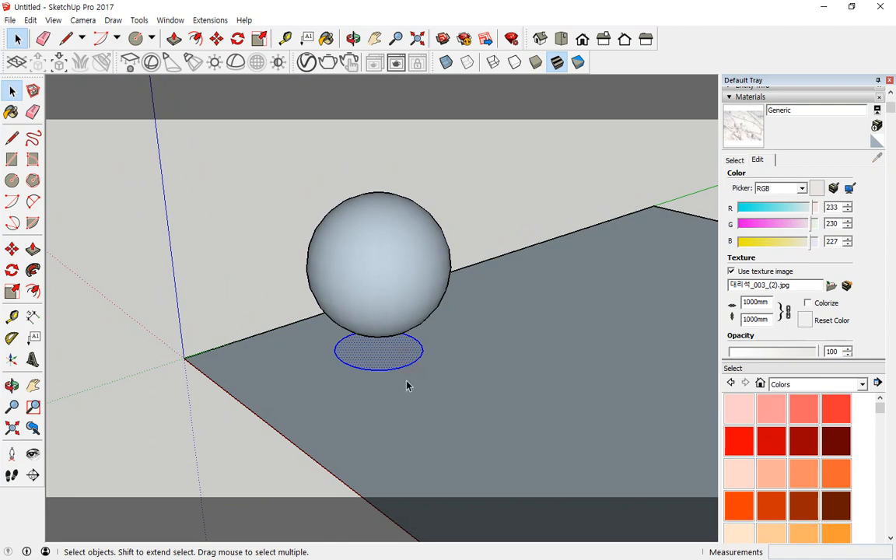
key(Delete)
- Select the whole sphere and make it a group
click(381, 294)
click(347, 225)
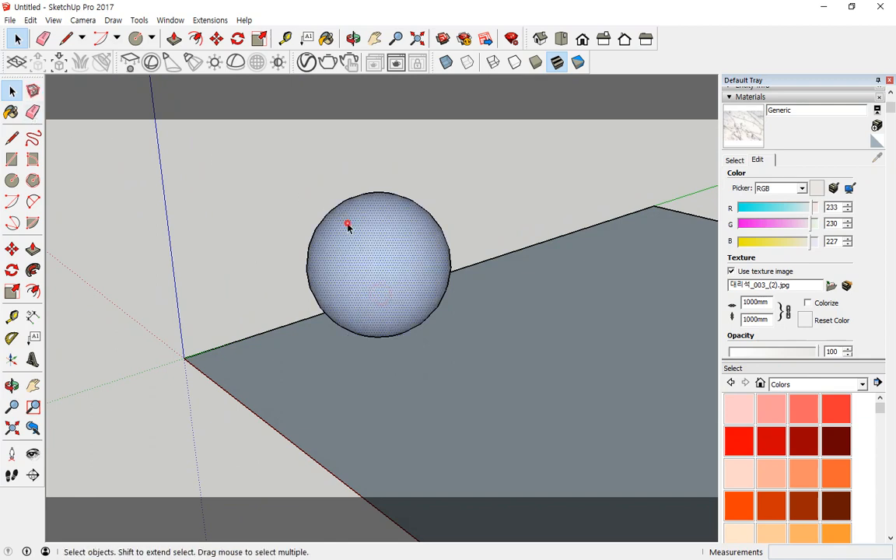
triple_click(362, 213)
right_click(365, 217)
click(407, 318)
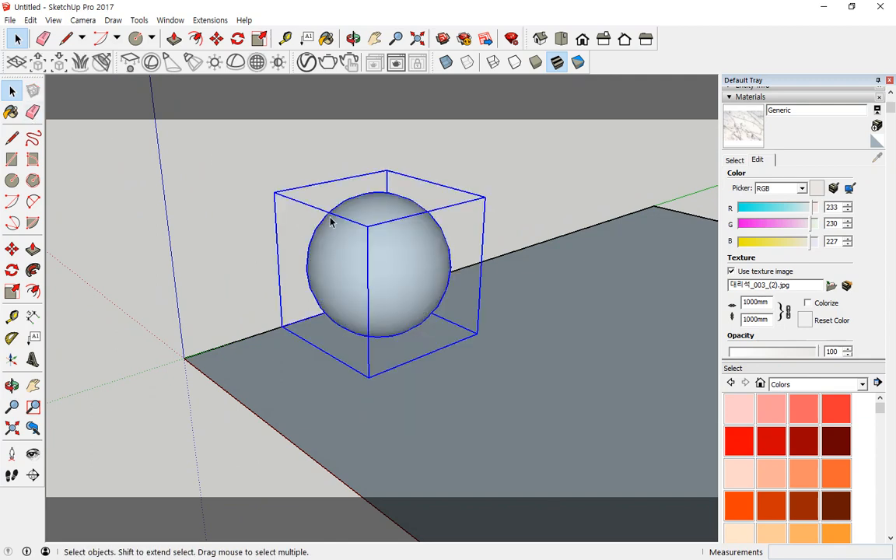
- Move the sphere group away from the corner and edge of the ground plane onto its interior
click(216, 39)
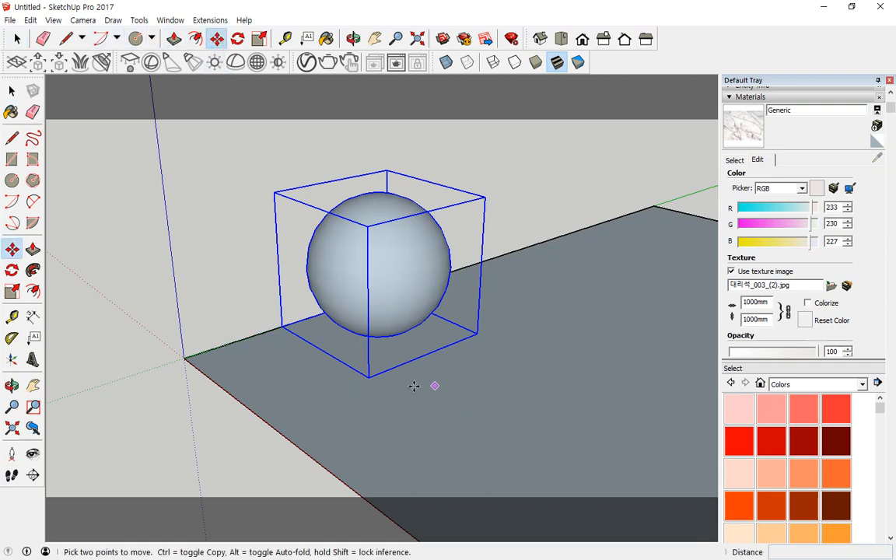
click(370, 376)
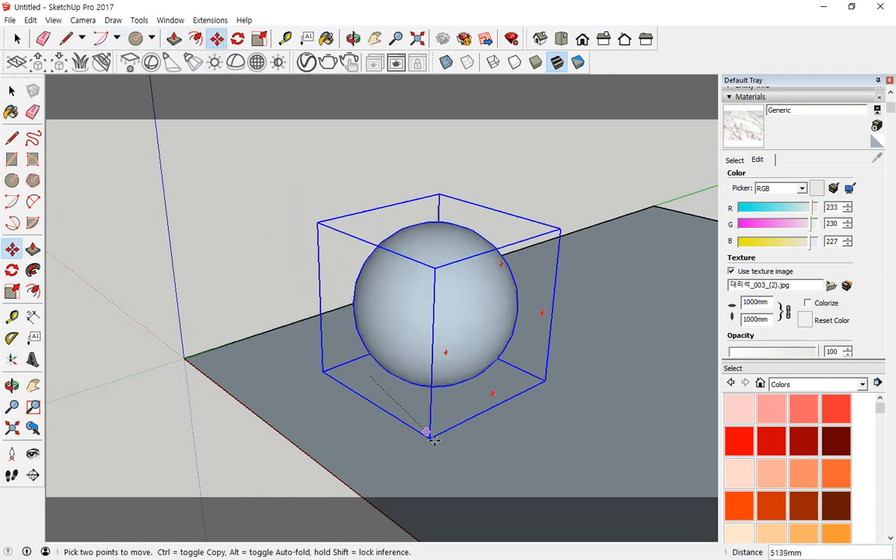
key(Escape)
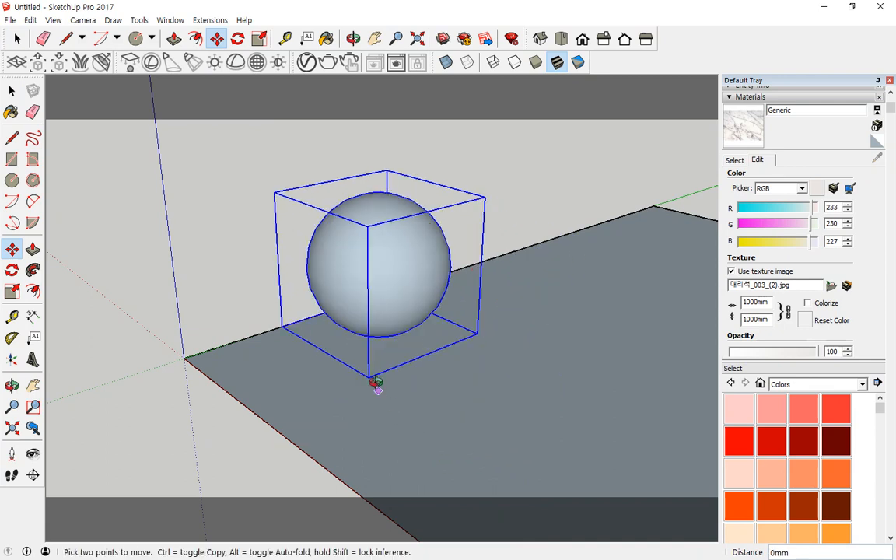
middle_drag(372, 384, 360, 274)
click(377, 303)
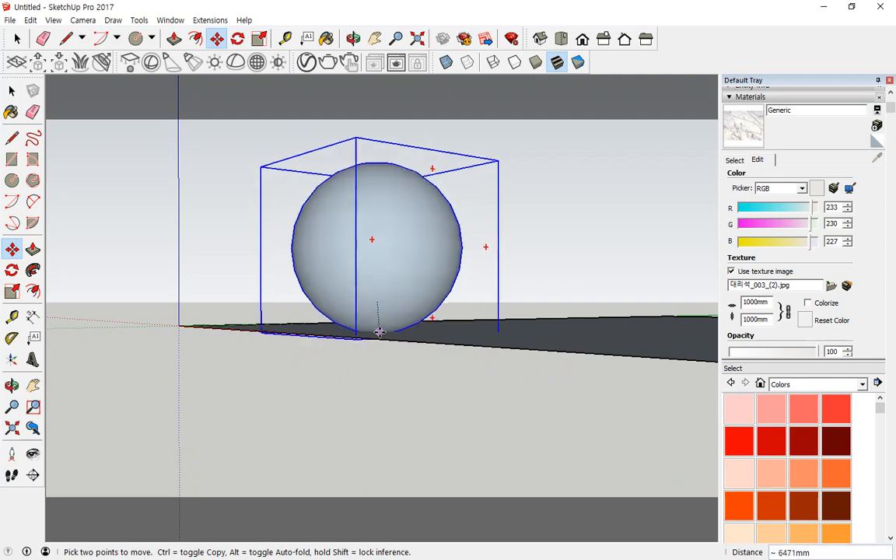
mouse_move(388, 321)
middle_down()
mouse_move(383, 446)
mouse_move(391, 336)
middle_up()
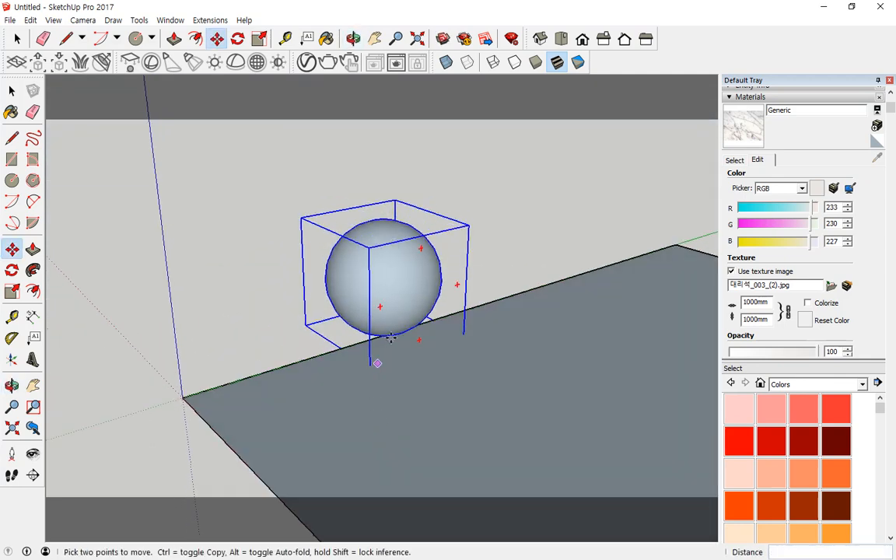
click(399, 331)
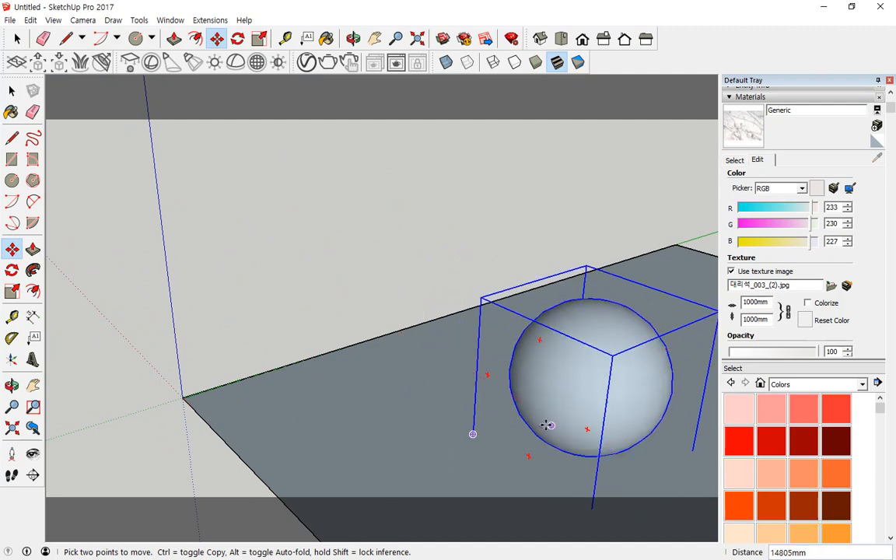
middle_drag(488, 394, 347, 401)
- Copy the sphere along the green axis to place a second sphere beside it on the ground plane
click(320, 265)
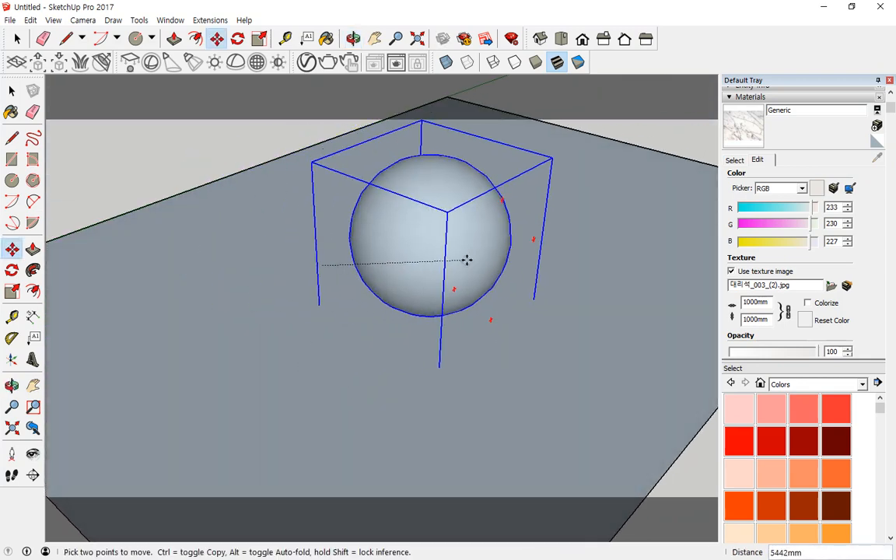
key(ctrl)
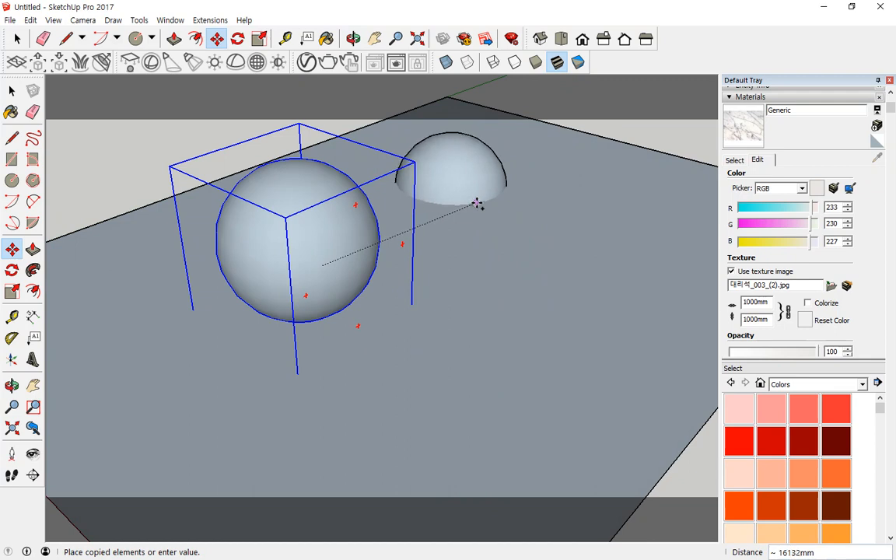
key(Up)
key(Right)
key(Left)
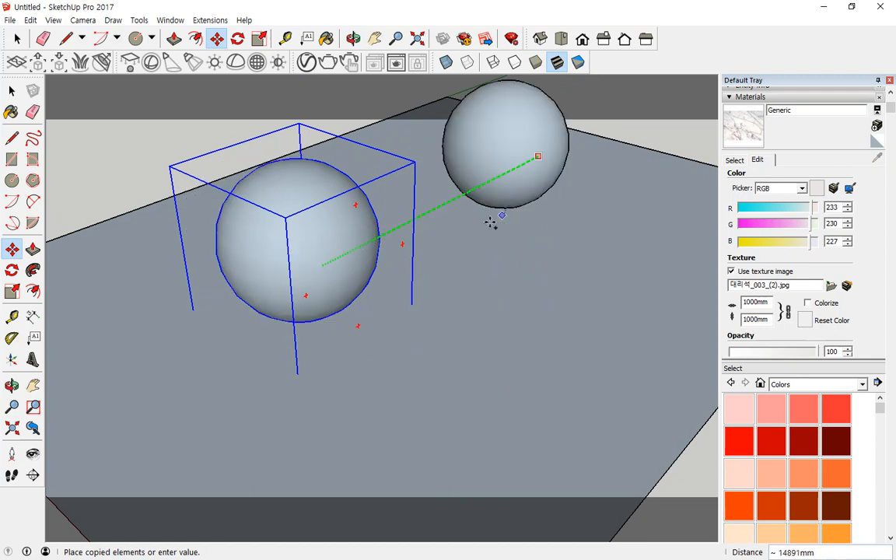
click(450, 259)
- Copy the second sphere about 10350 mm toward the front of the ground plane as a third sphere
middle_drag(449, 260, 218, 334)
click(465, 225)
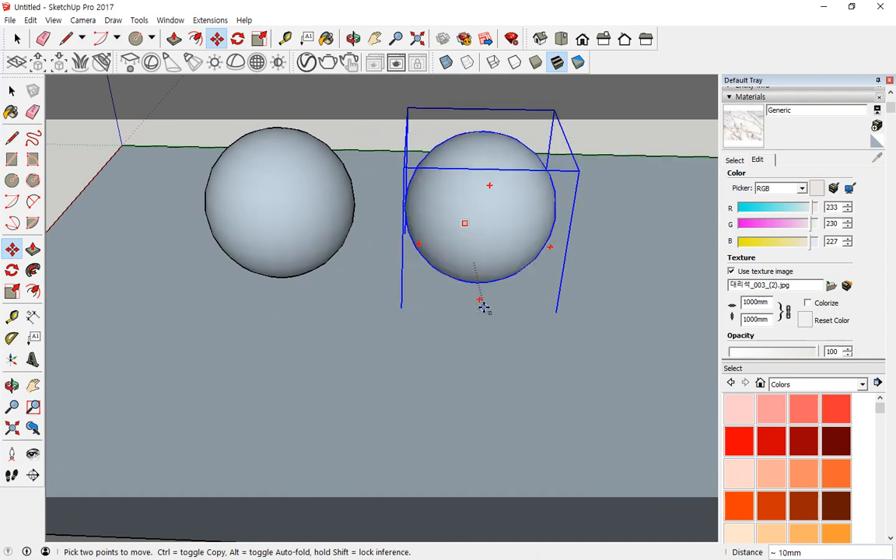
key(ctrl)
click(503, 486)
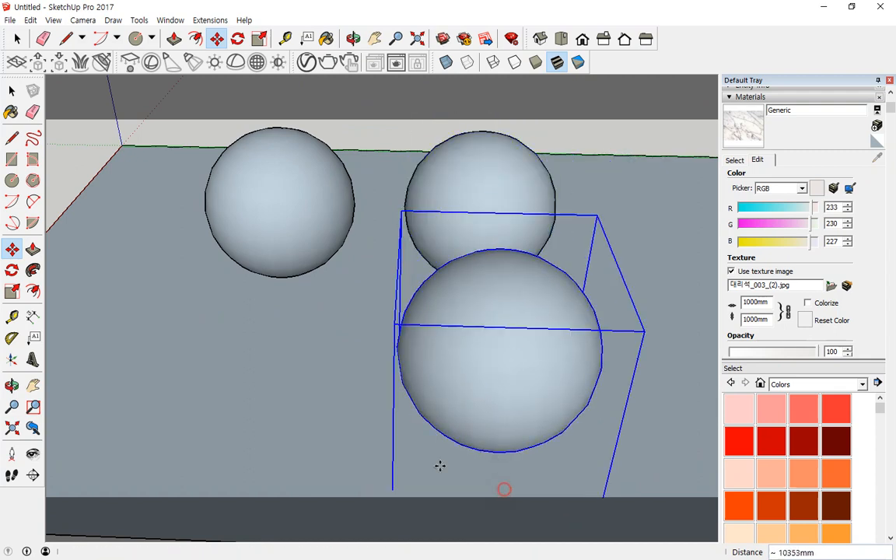
- Shift the front sphere along the green axis and fine-tune its position between the two rear spheres
mouse_move(440, 465)
middle_down()
mouse_move(376, 301)
mouse_move(554, 202)
mouse_move(500, 282)
mouse_move(372, 406)
middle_up()
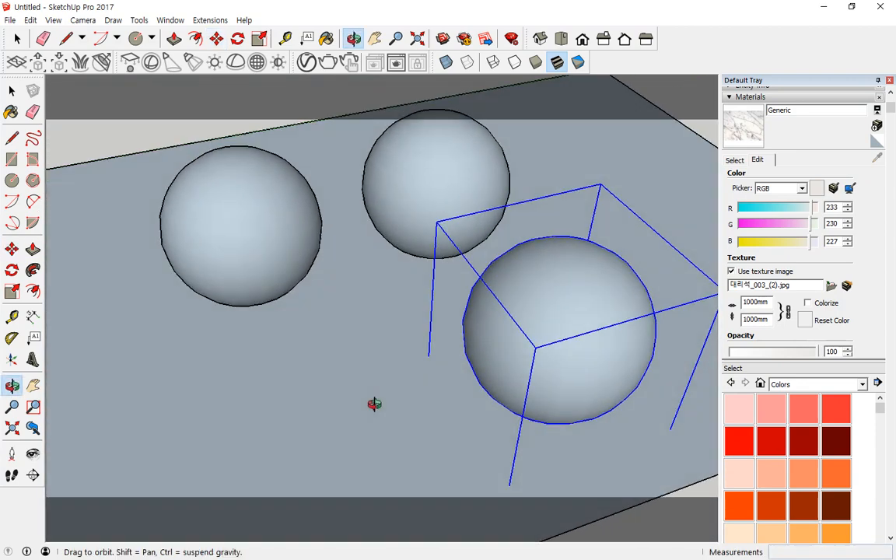
click(402, 181)
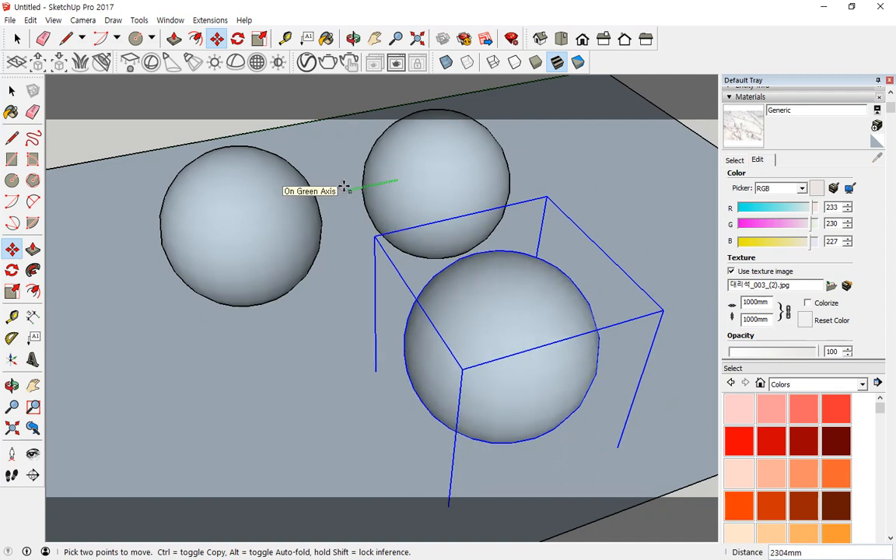
click(336, 193)
click(489, 293)
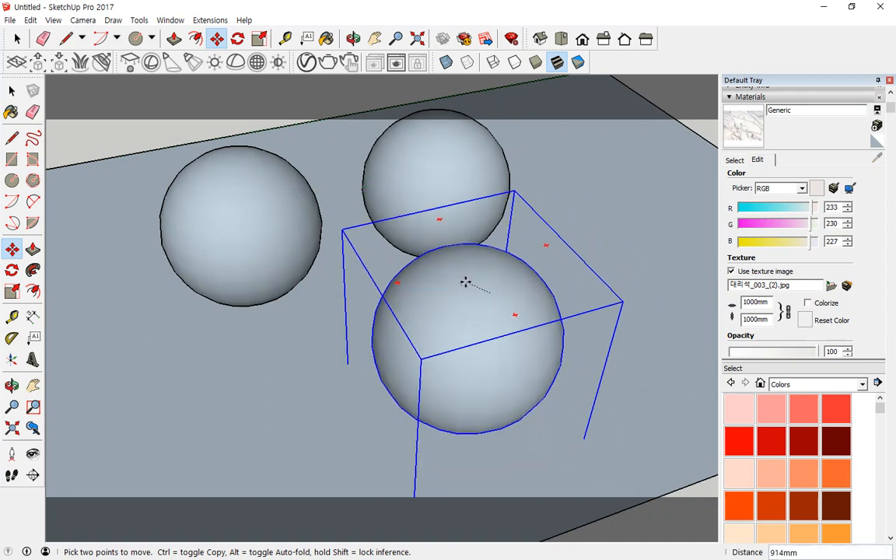
click(464, 277)
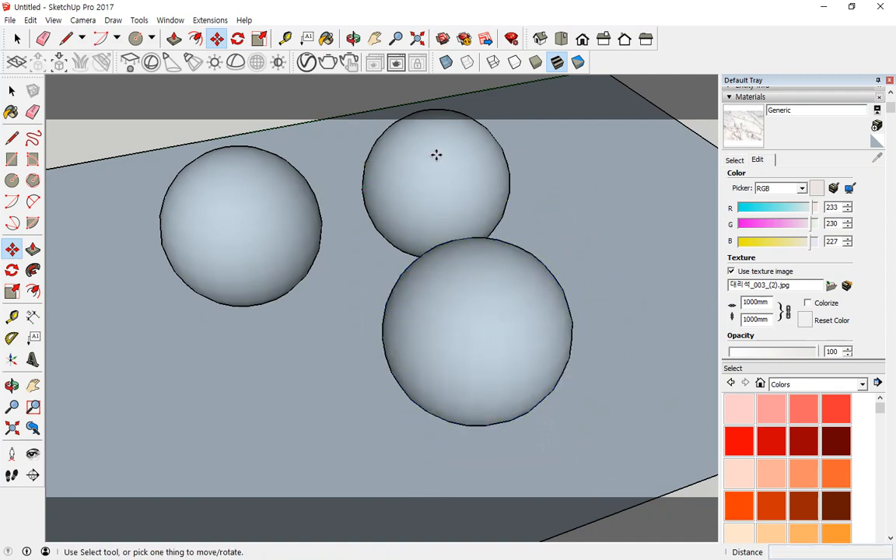
- Move the second sphere along the green axis closer to the first sphere
click(435, 156)
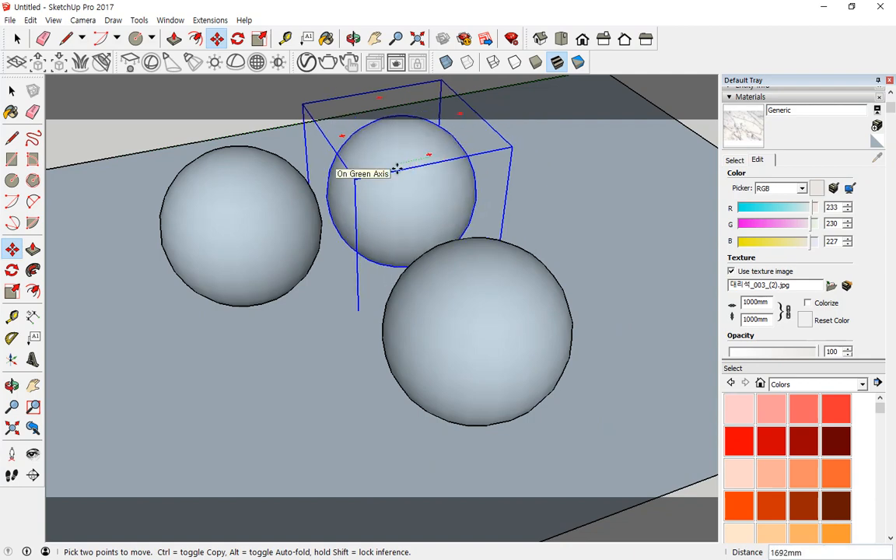
click(352, 200)
middle_drag(354, 204, 476, 388)
scroll(475, 387, up, 1)
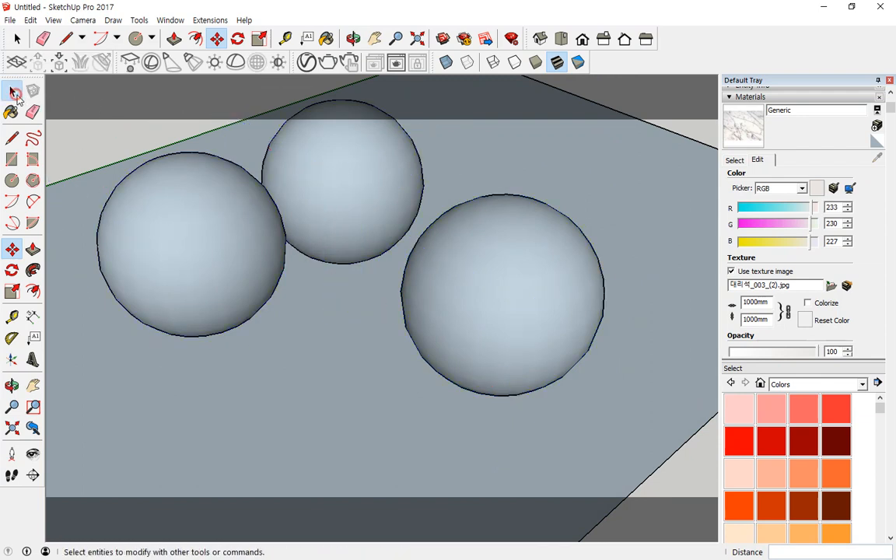
- Select the ground plane face with its edges and create a new Generic material in the V-Ray Asset Editor
click(12, 91)
double_click(334, 410)
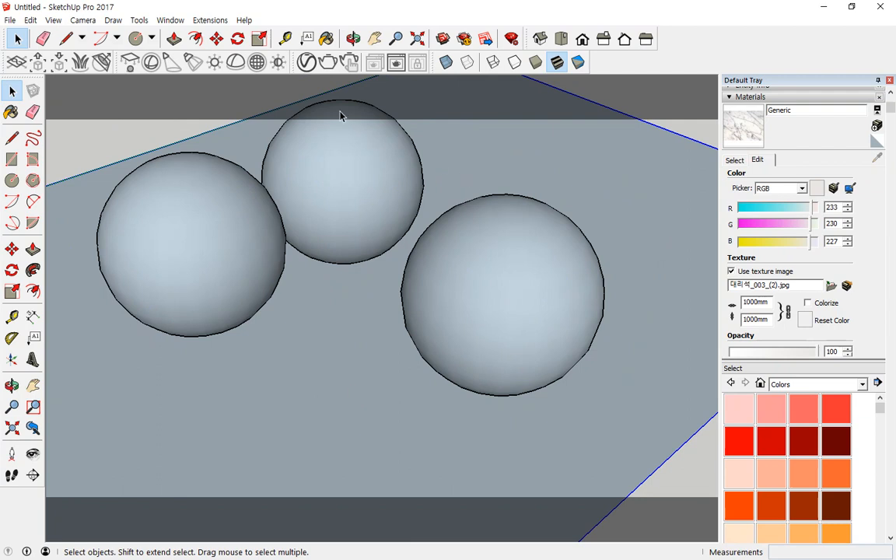
click(300, 64)
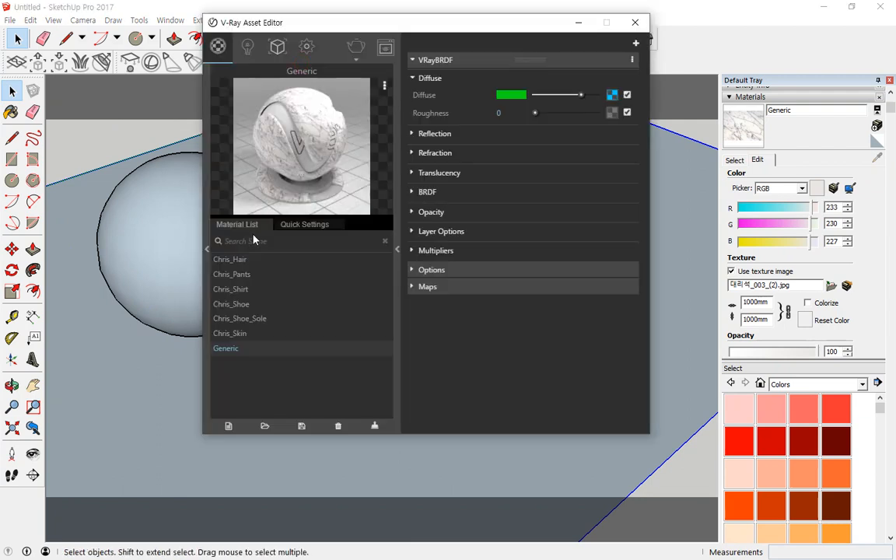
click(227, 427)
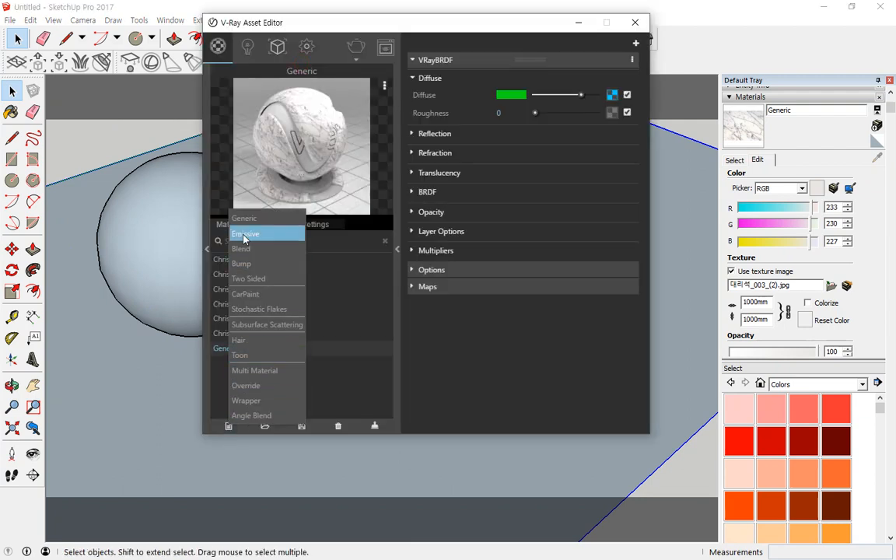
click(227, 209)
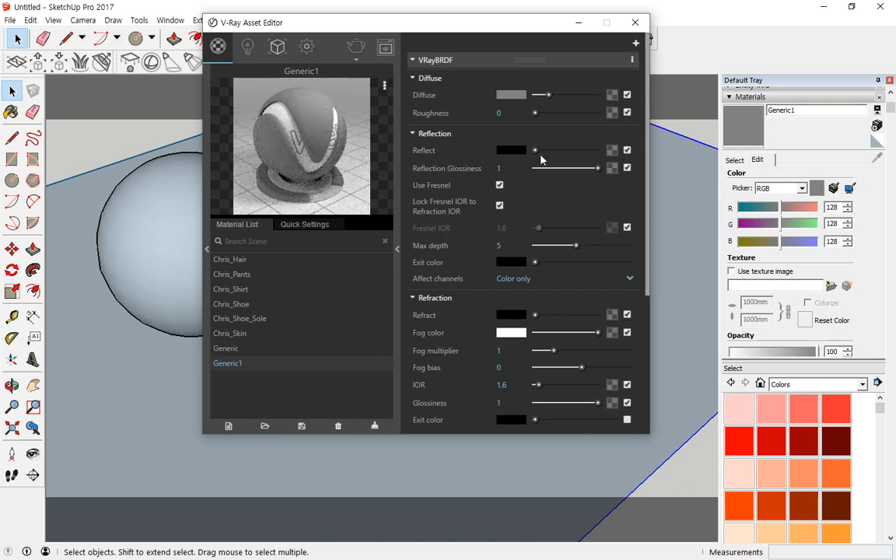
- Raise the new material's Reflect color to full white and apply the material to the selected ground plane
drag(535, 150, 596, 151)
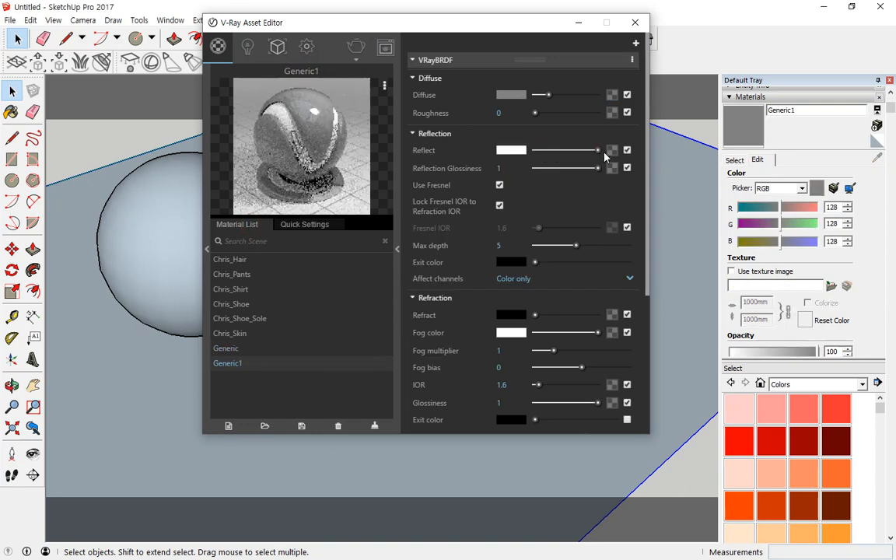
right_click(308, 153)
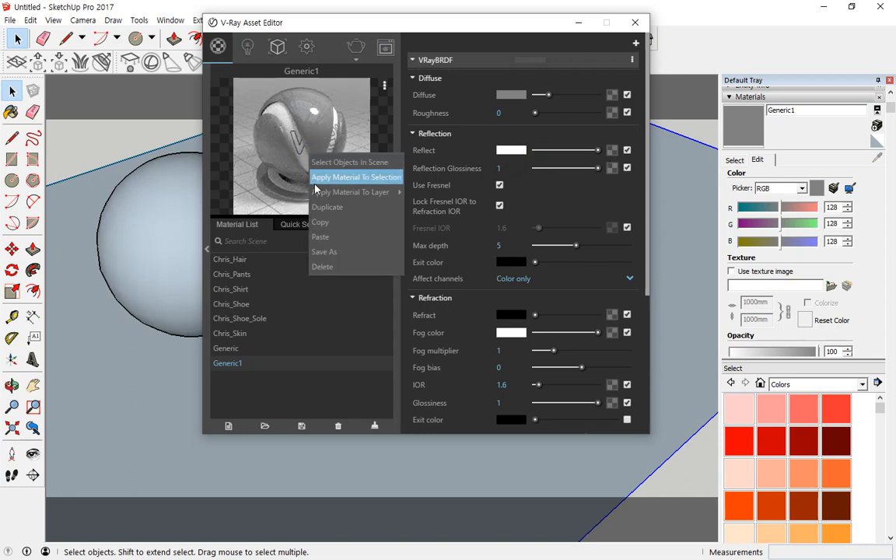
click(315, 183)
- Move the V-Ray Asset Editor aside and render the three spheres on the ground plane from a lower viewpoint
drag(371, 37, 657, 40)
key(o)
drag(240, 280, 311, 337)
key(space)
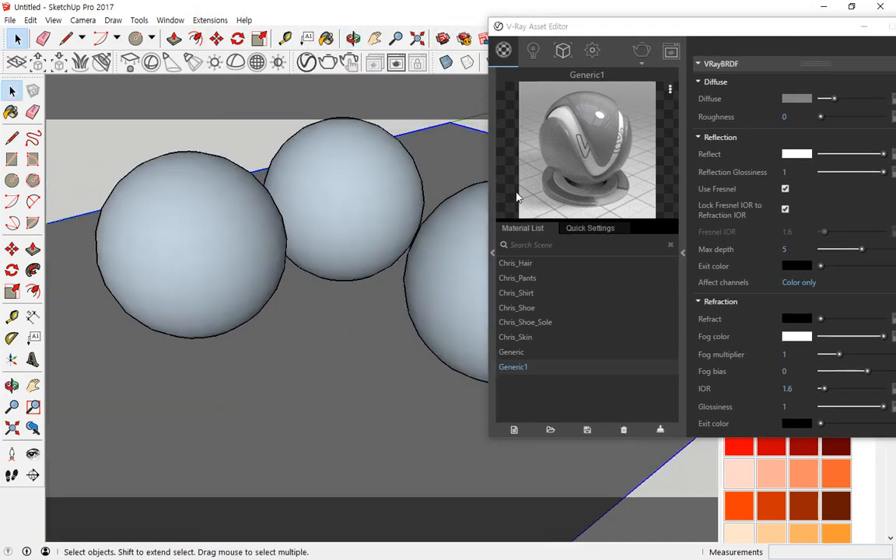
click(642, 51)
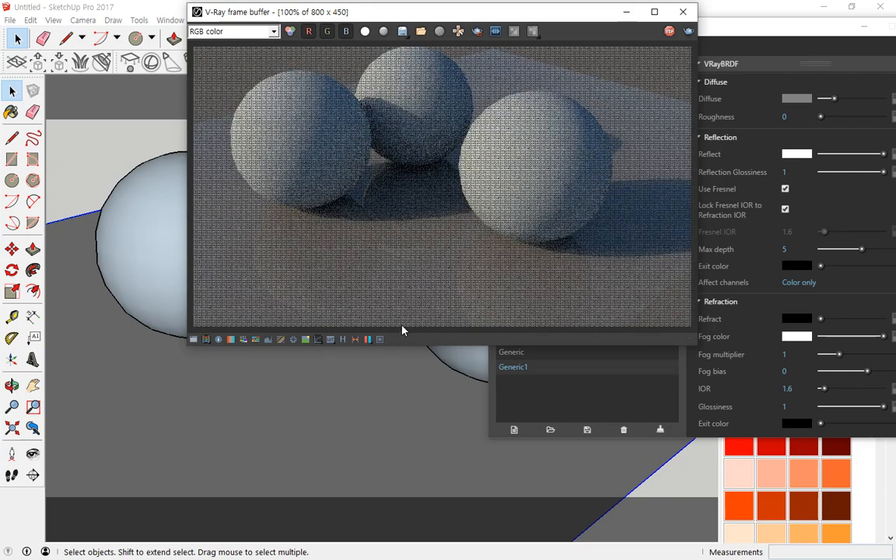
- Examine the ground plane's reflections around the spheres in the render, and close the frame buffer and progress windows
mouse_move(416, 310)
mouse_down()
mouse_move(300, 282)
mouse_move(371, 166)
mouse_move(516, 195)
mouse_move(618, 276)
mouse_up()
drag(591, 305, 315, 312)
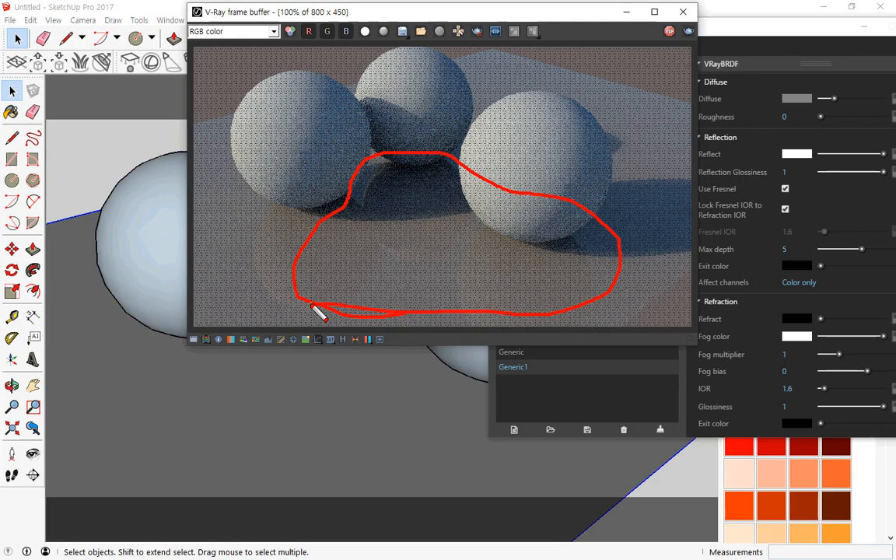
key(Escape)
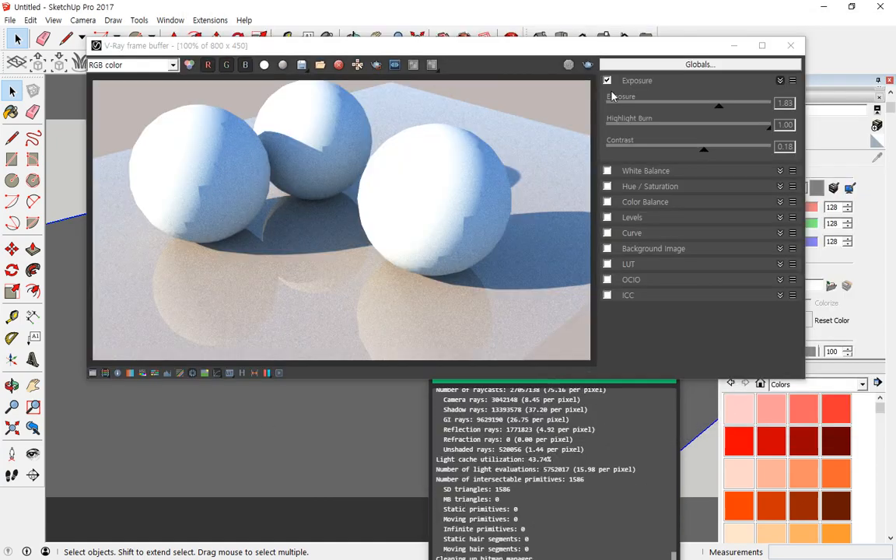
click(799, 52)
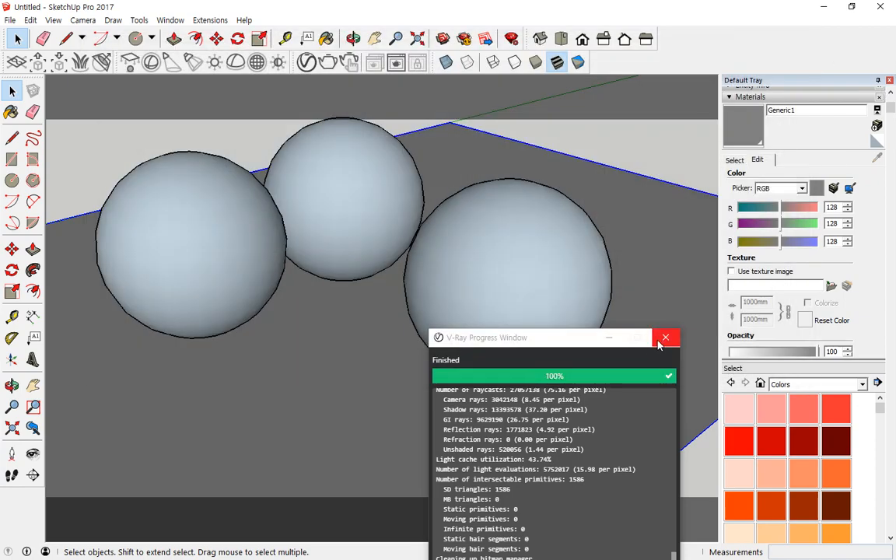
click(668, 336)
- Draw a thin rectangle about 6574 by 655 mm on the ground plane in front of the spheres
scroll(223, 231, down, 2)
scroll(299, 286, down, 2)
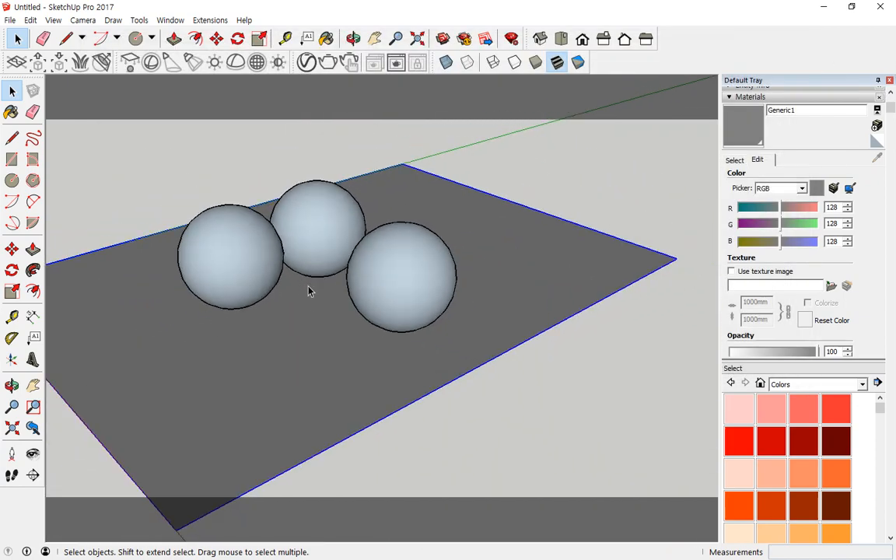
middle_click(307, 303)
click(11, 160)
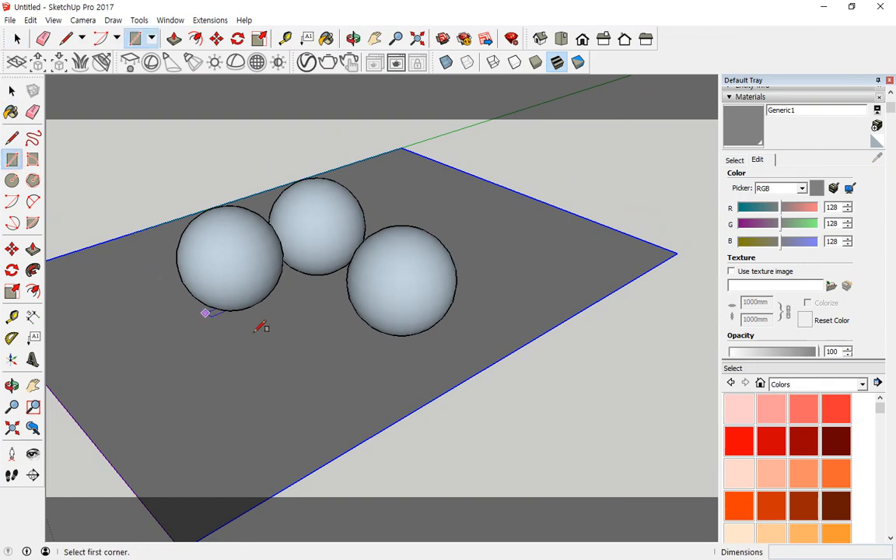
click(255, 337)
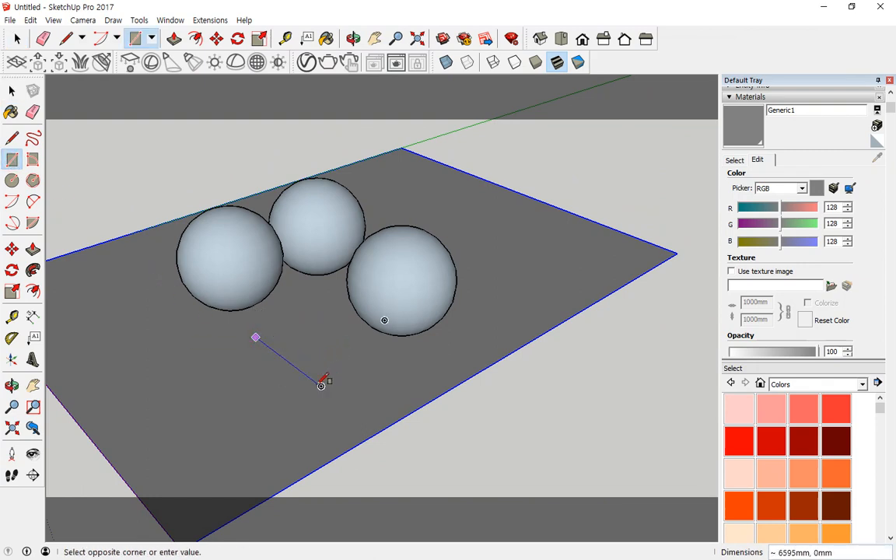
click(327, 383)
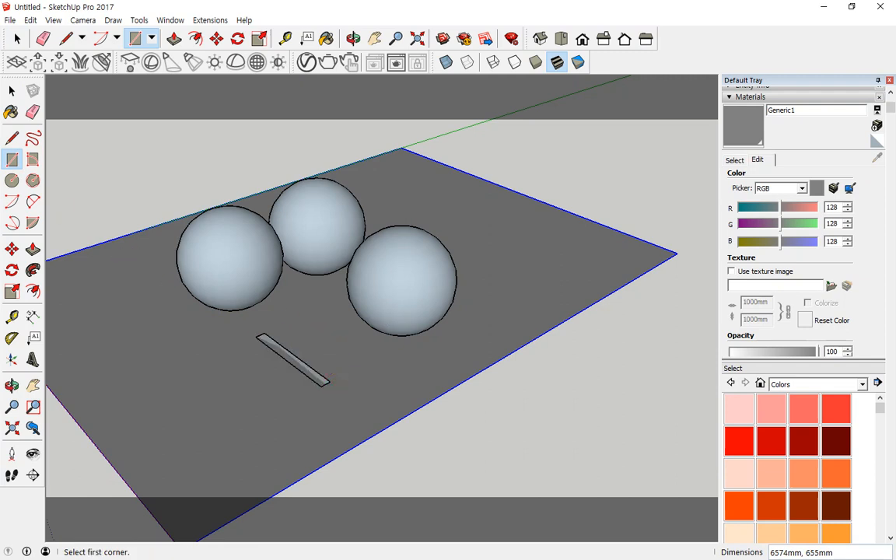
- Push/Pull the thin rectangle upward about 13422 mm into a tall upright slab
click(33, 249)
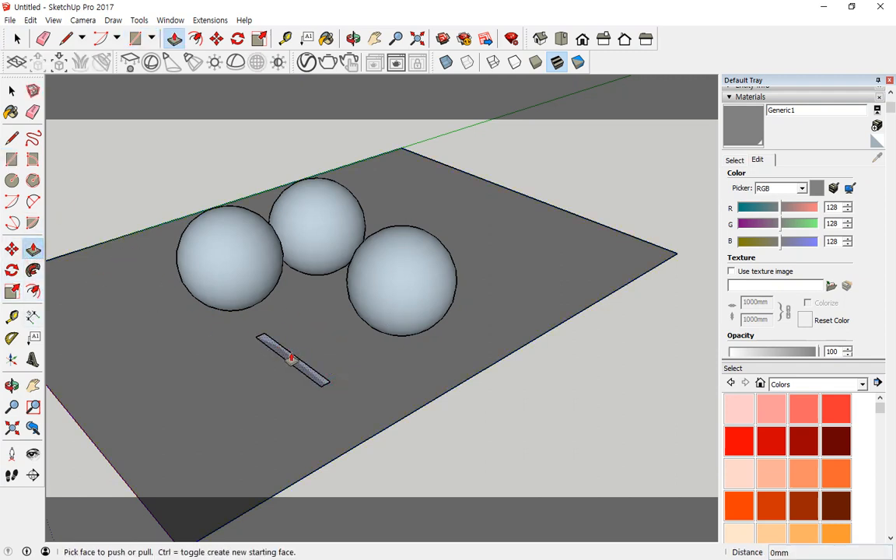
drag(291, 354, 272, 141)
middle_drag(210, 248, 245, 323)
- Make the upright slab in front of the spheres into a group
key(space)
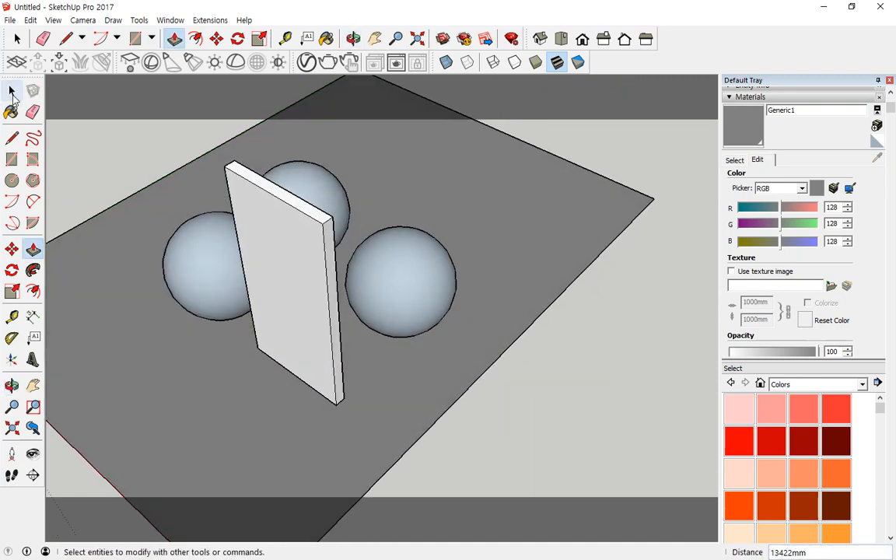
click(283, 257)
right_click(284, 260)
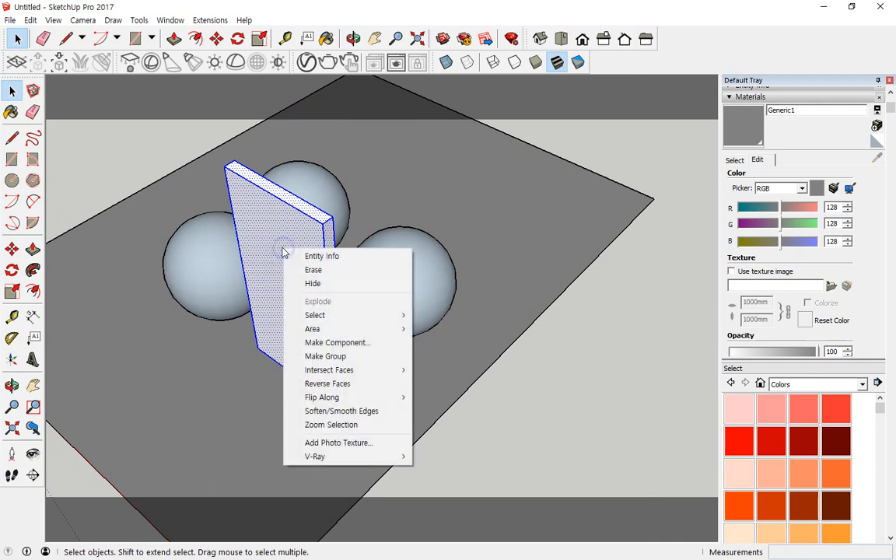
click(307, 356)
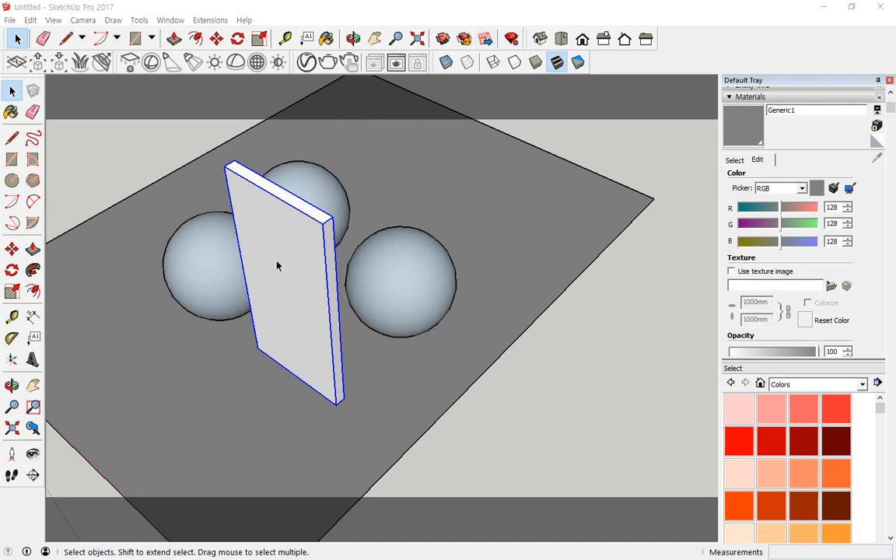
- Open the V-Ray Asset Editor beside the slab and create a new Generic material
click(305, 63)
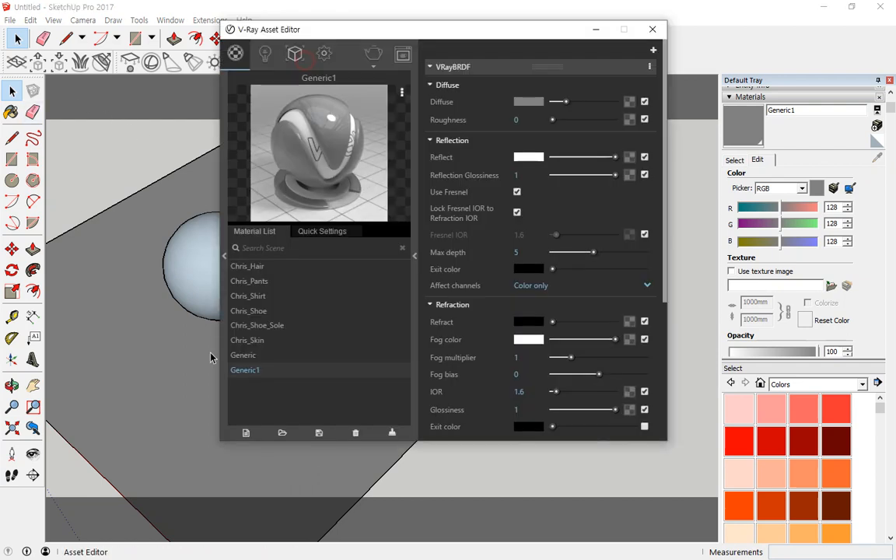
drag(313, 26, 372, 31)
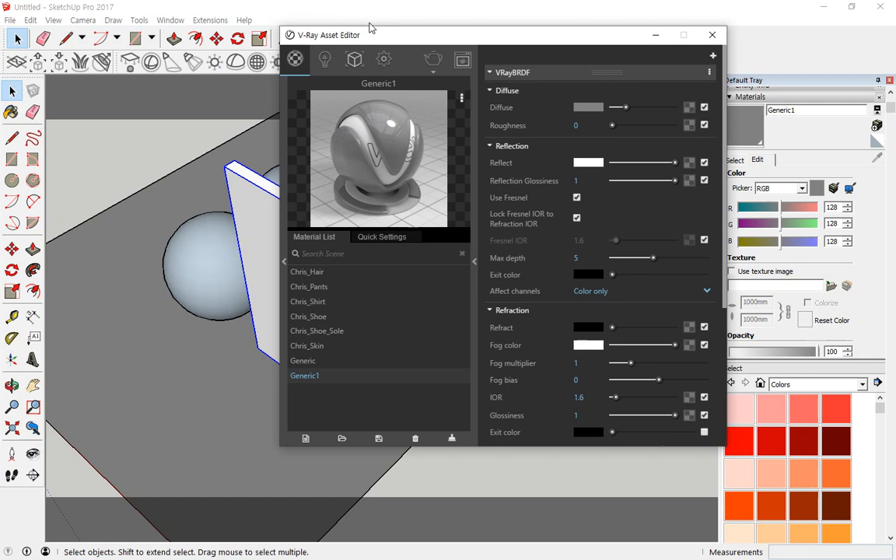
drag(357, 41, 402, 46)
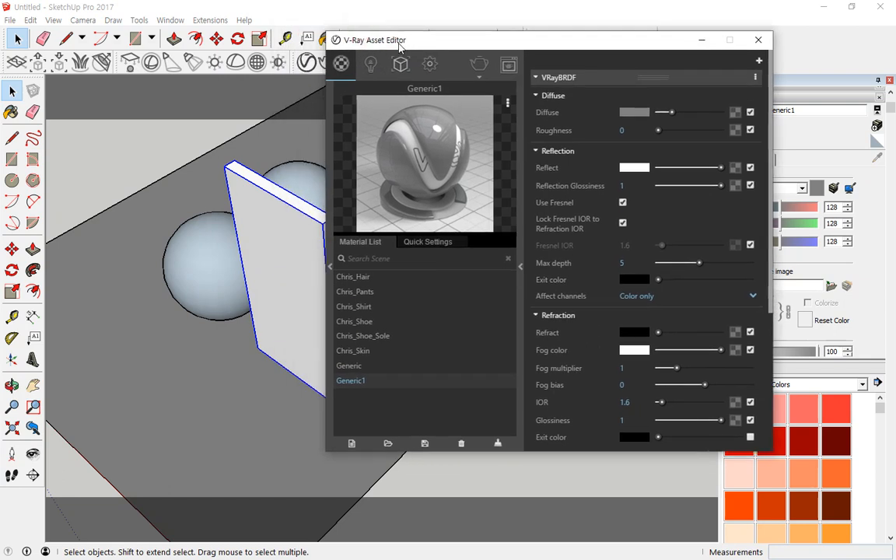
click(353, 444)
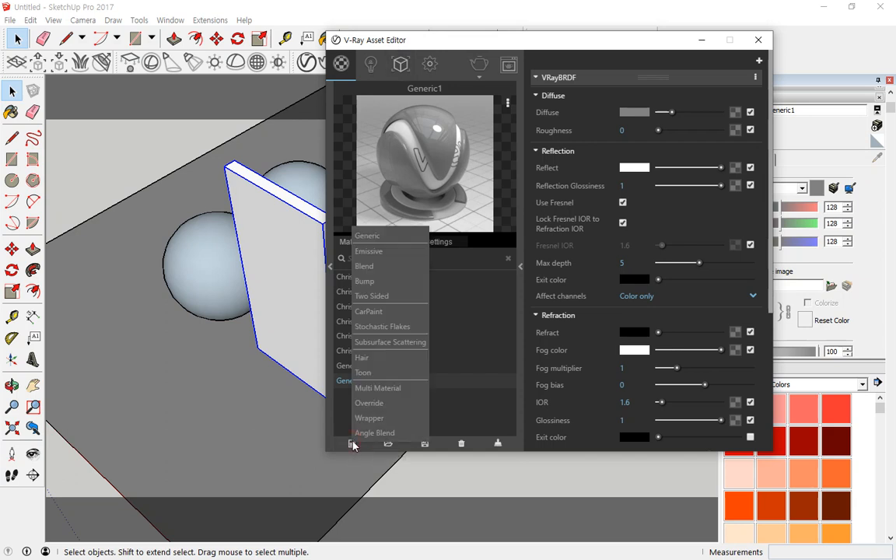
click(404, 236)
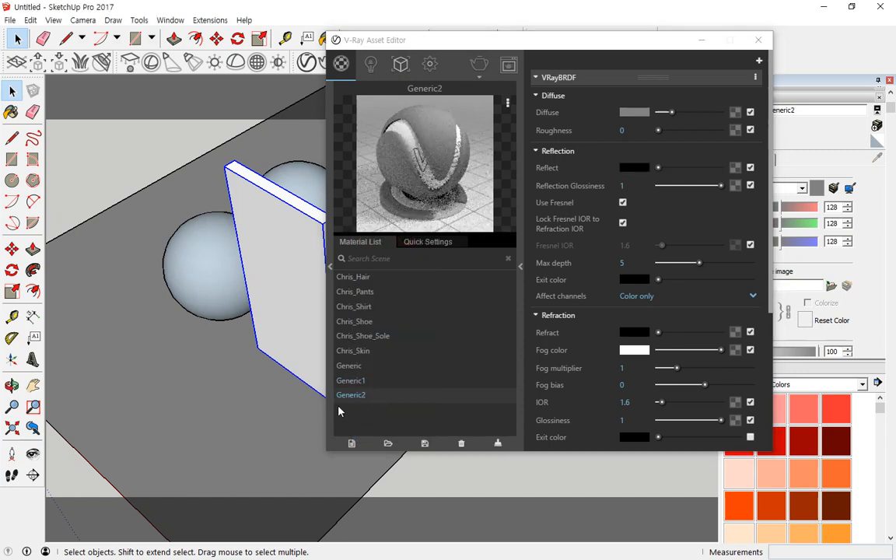
mouse_move(326, 400)
mouse_down()
mouse_move(380, 392)
mouse_move(327, 398)
mouse_move(393, 409)
mouse_move(363, 386)
mouse_move(327, 407)
mouse_move(384, 395)
mouse_move(393, 406)
mouse_up()
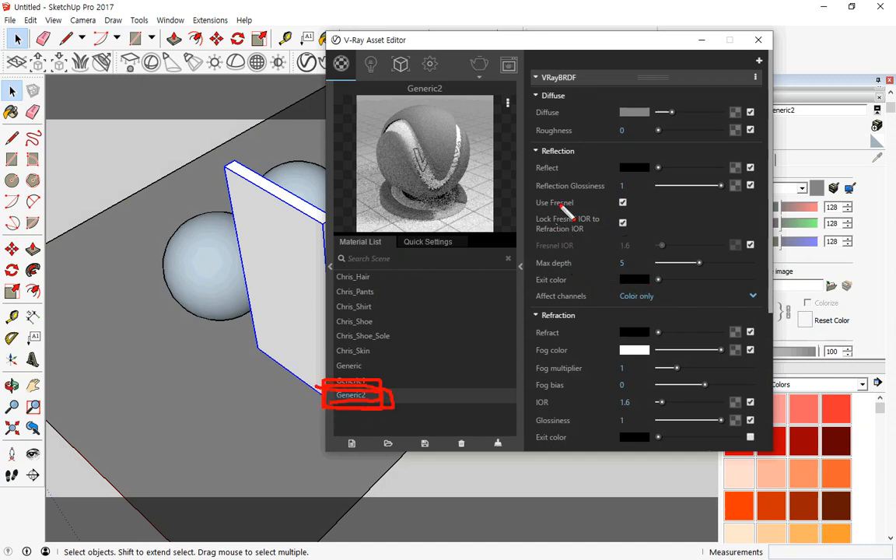
mouse_move(534, 161)
mouse_down()
mouse_move(571, 164)
mouse_move(520, 161)
mouse_move(571, 158)
mouse_move(548, 170)
mouse_up()
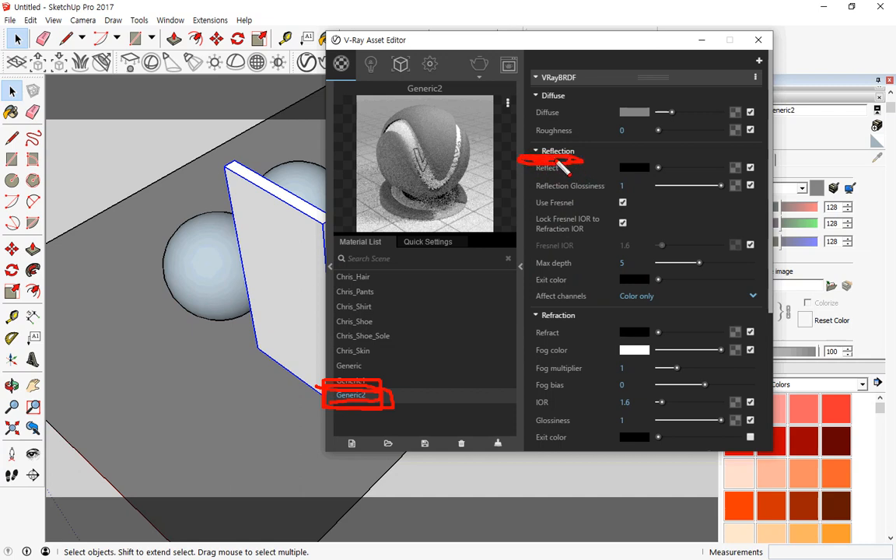
mouse_move(580, 329)
mouse_down()
mouse_move(536, 332)
mouse_move(591, 336)
mouse_move(537, 333)
mouse_up()
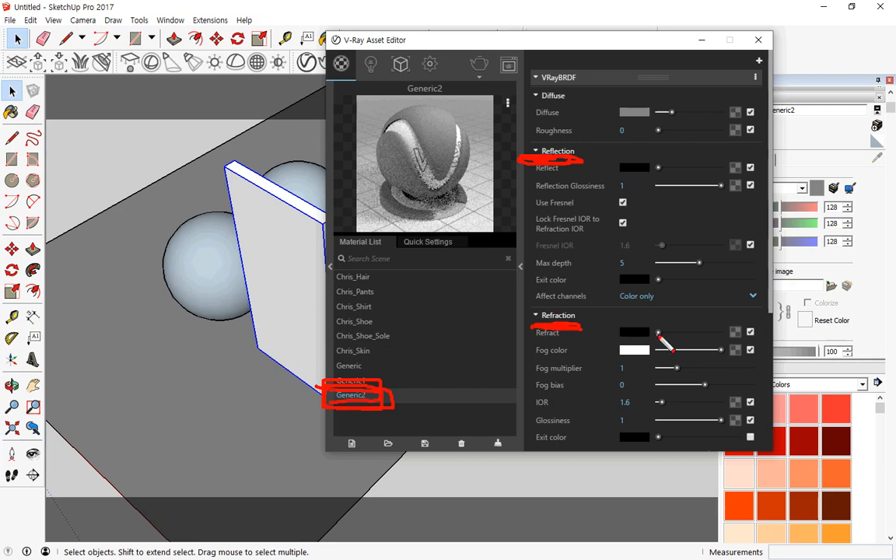
drag(655, 342, 727, 349)
key(Escape)
- Raise the Generic2 material's Refract color from black to light grey and apply the material to the selected slab group
mouse_move(661, 333)
mouse_down()
mouse_move(698, 333)
mouse_move(691, 334)
mouse_up()
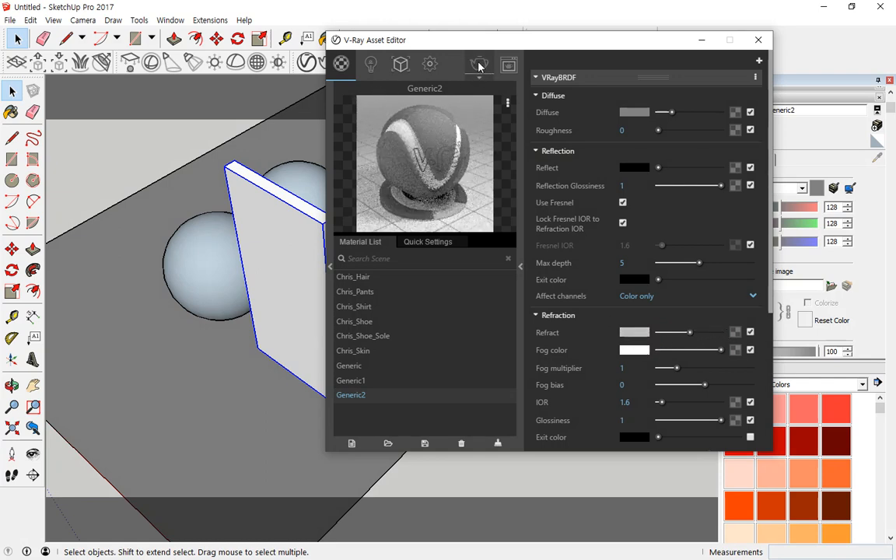
right_click(427, 155)
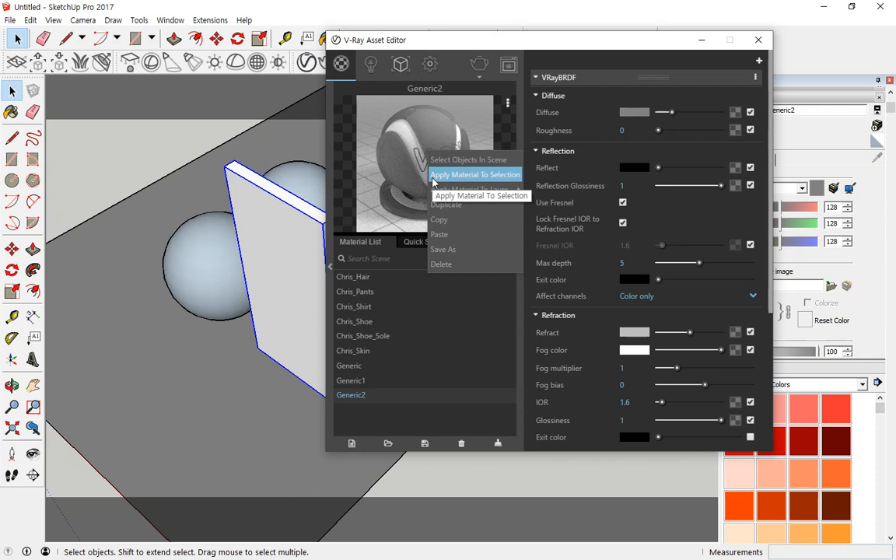
click(433, 176)
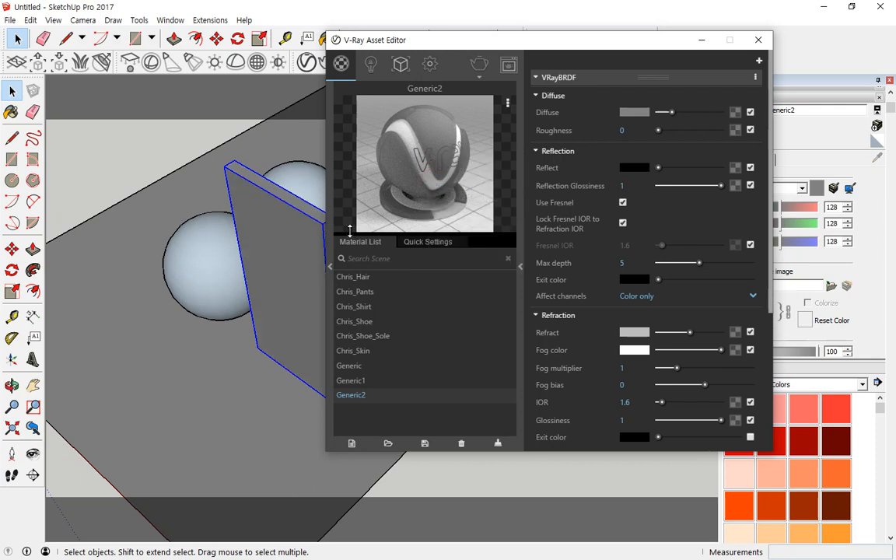
mouse_move(334, 415)
mouse_down()
mouse_move(381, 397)
mouse_move(325, 343)
mouse_move(274, 272)
mouse_move(310, 290)
mouse_up()
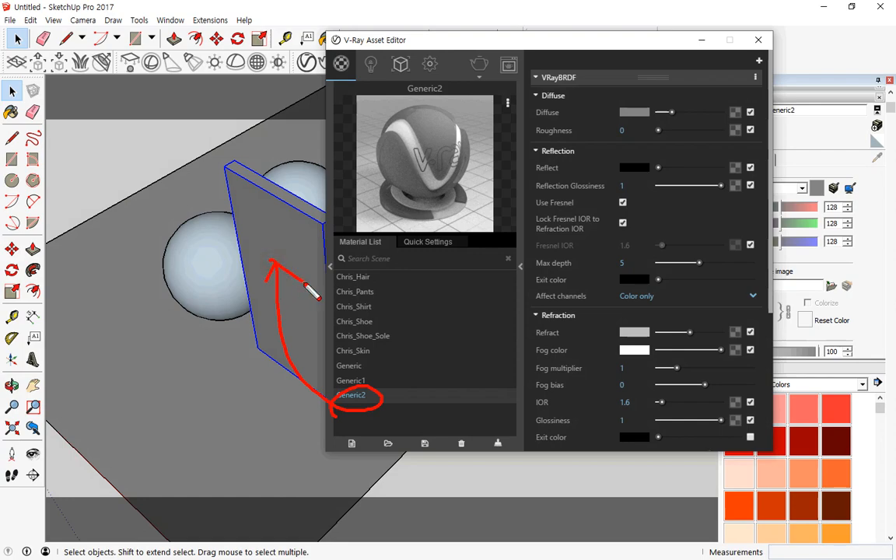
- Render the scene to examine how see-through the slab is, and minimize the frame buffer
click(478, 63)
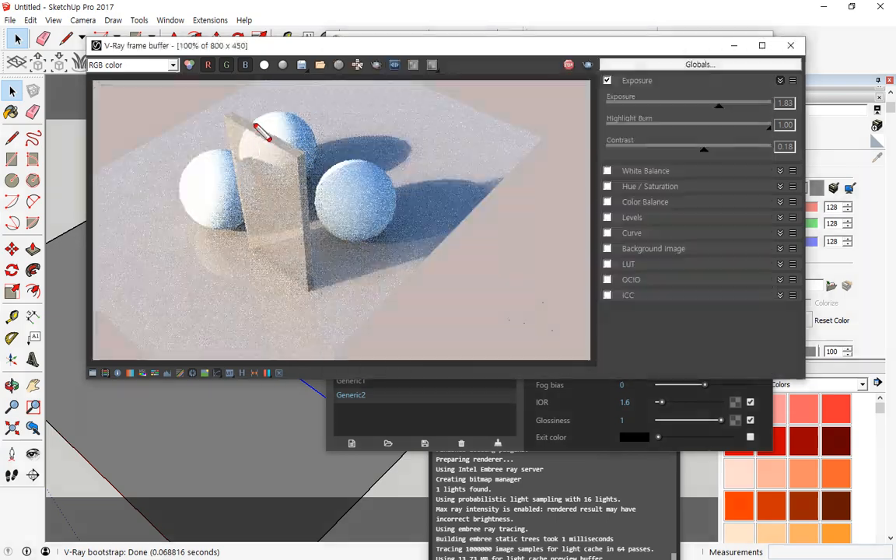
mouse_move(253, 118)
mouse_down()
mouse_move(258, 212)
mouse_move(255, 118)
mouse_up()
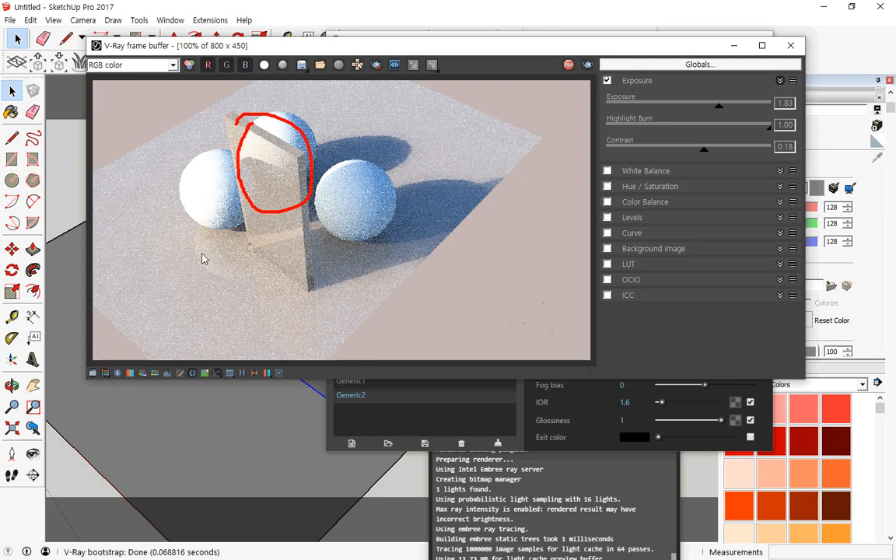
key(Escape)
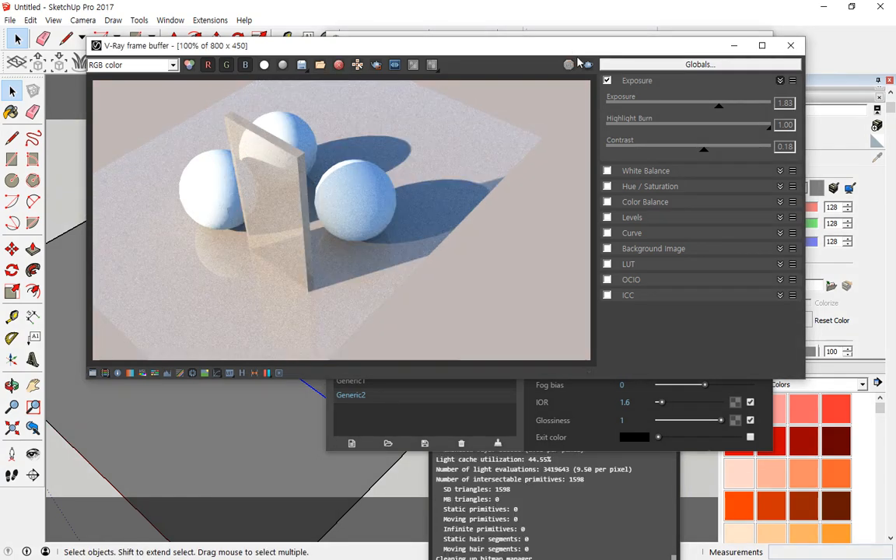
click(732, 46)
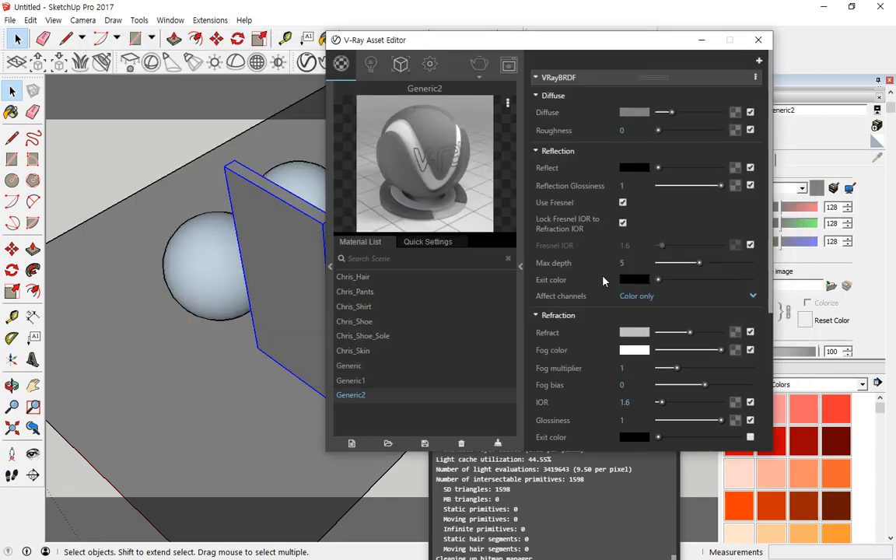
- Raise Generic2's Refract color to full white and render again, inspecting the slab's transparency and edges up close
drag(690, 332, 721, 332)
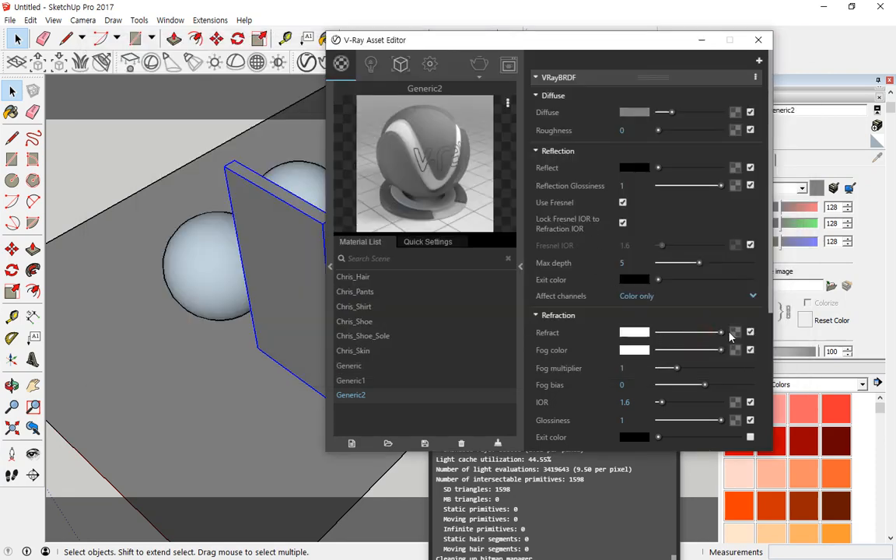
click(479, 64)
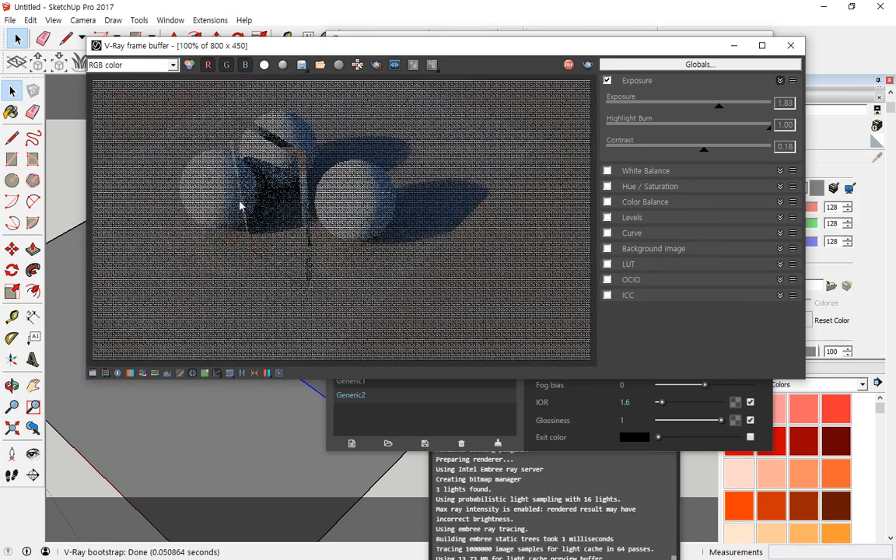
scroll(246, 156, up, 1)
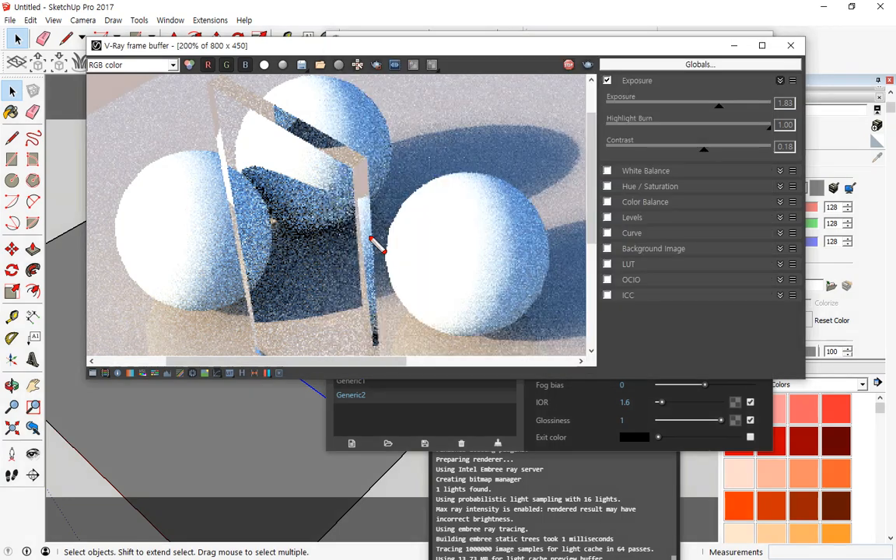
drag(362, 196, 360, 191)
mouse_move(290, 145)
mouse_down()
mouse_move(264, 97)
mouse_move(313, 155)
mouse_up()
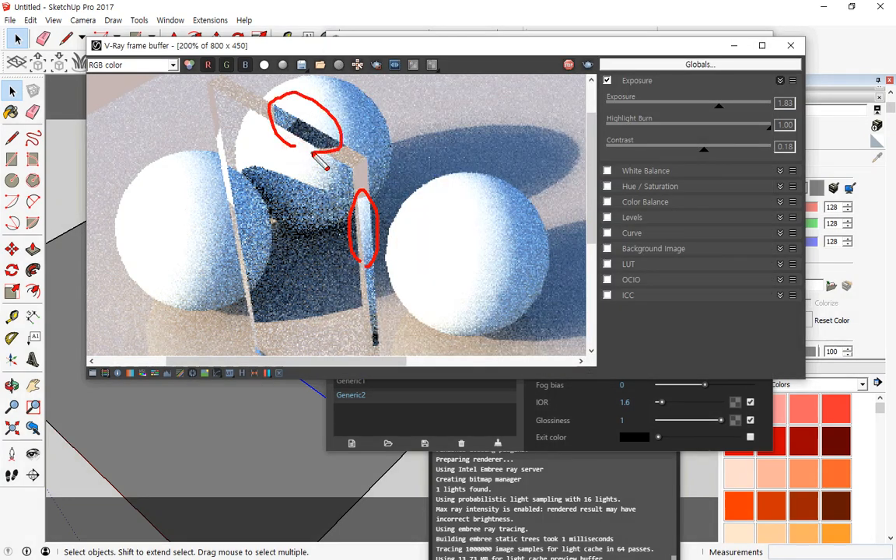
key(Escape)
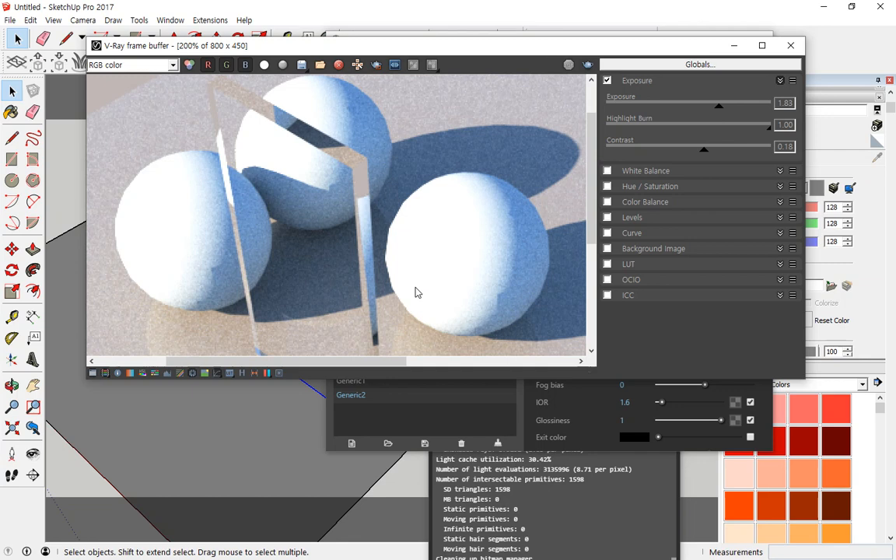
key(Escape)
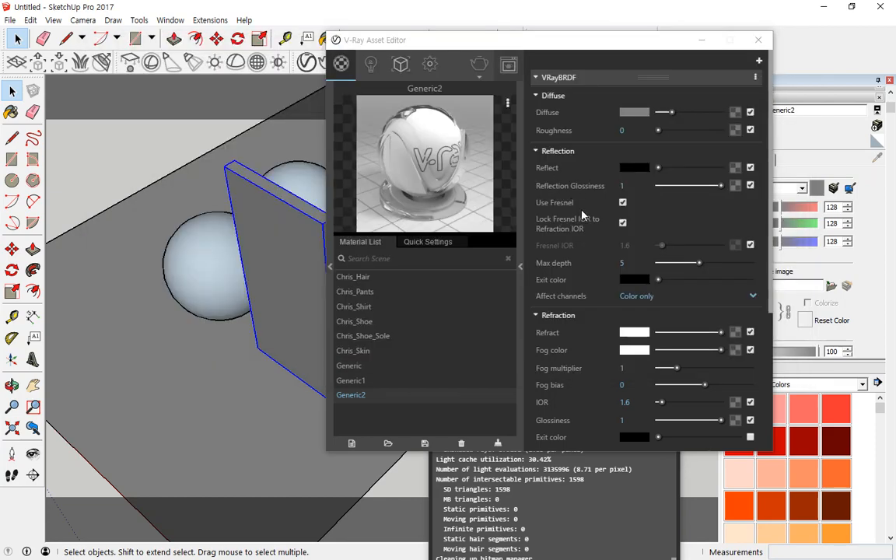
- Move and enlarge the V-Ray Asset Editor to show more settings, and open the Generic1 material
drag(570, 46, 468, 61)
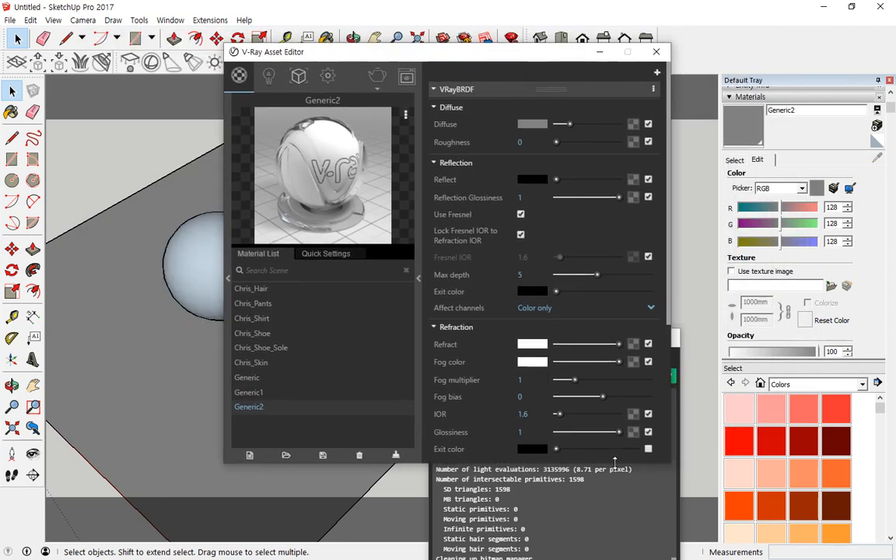
drag(615, 464, 615, 538)
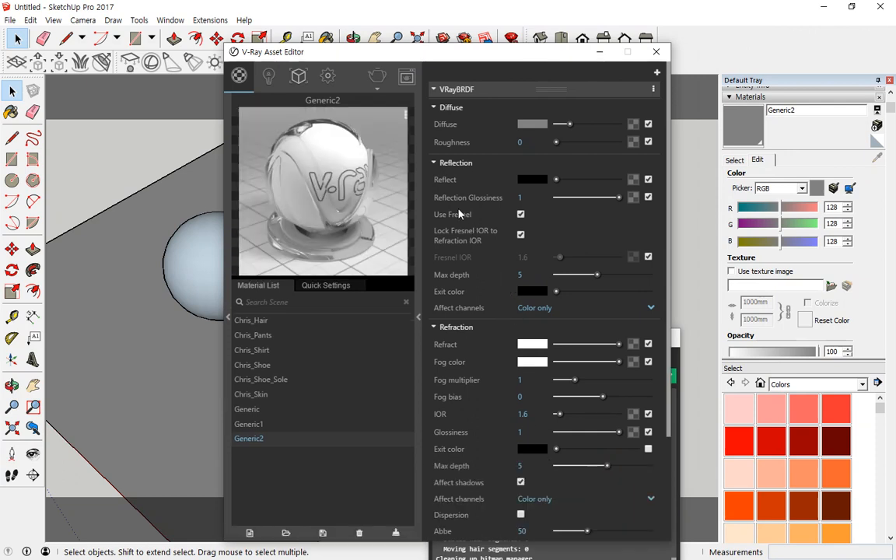
click(249, 424)
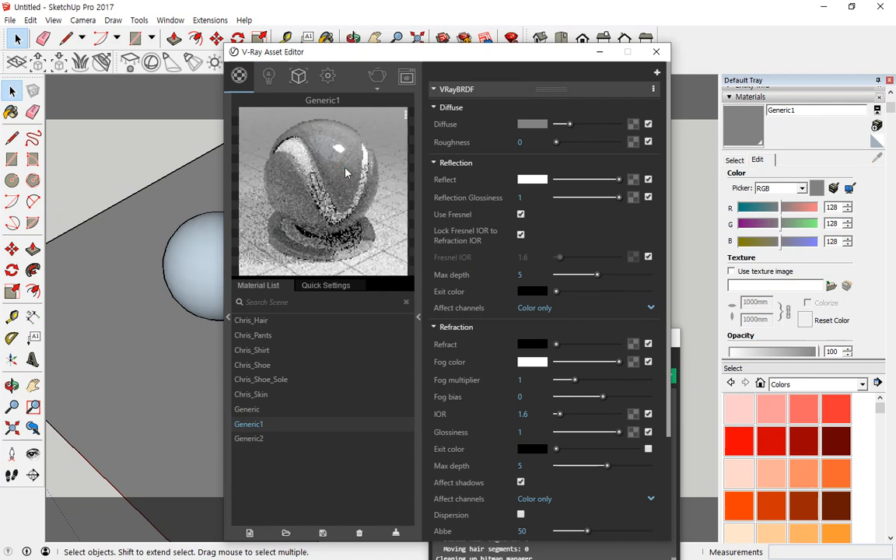
mouse_move(347, 166)
mouse_down()
mouse_move(321, 135)
mouse_move(334, 161)
mouse_move(355, 161)
mouse_up()
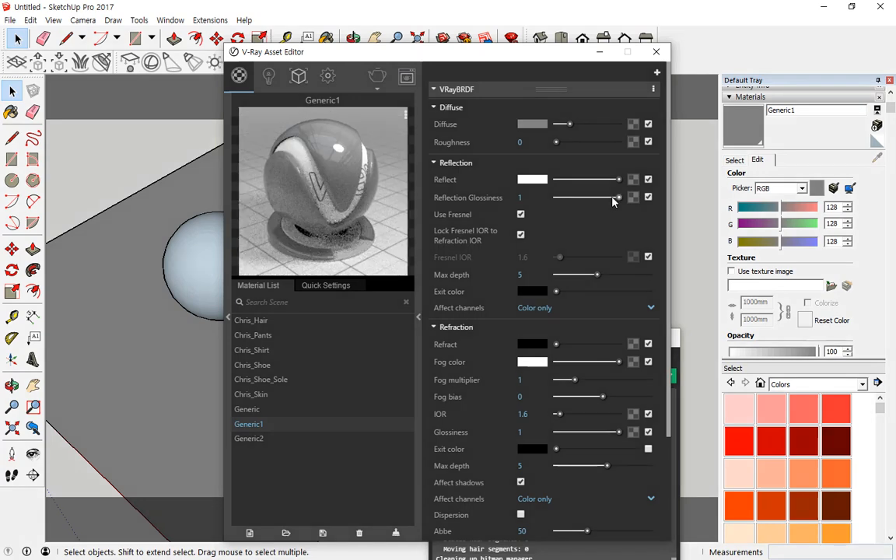
- Try Reflection Glossiness values of 0.6, 0.8 and 0.85 on Generic1, comparing the material preview
drag(617, 197, 594, 198)
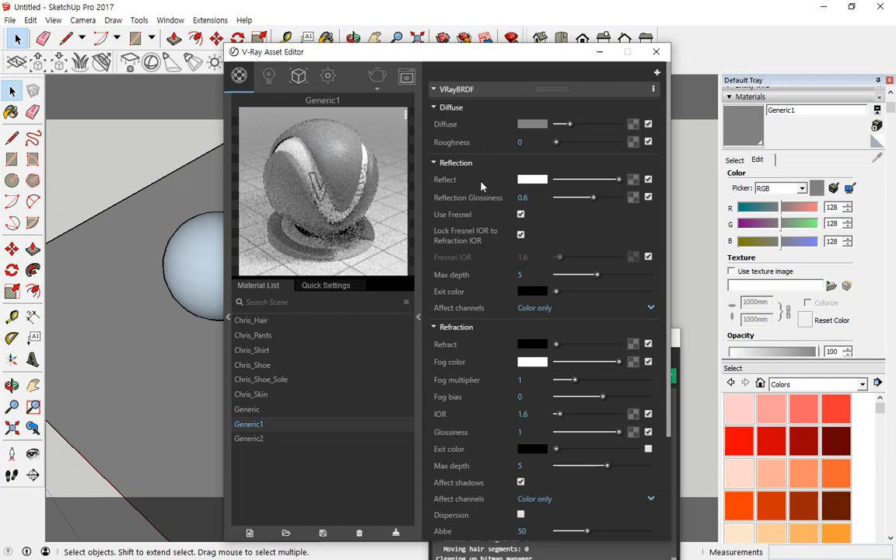
drag(593, 198, 607, 197)
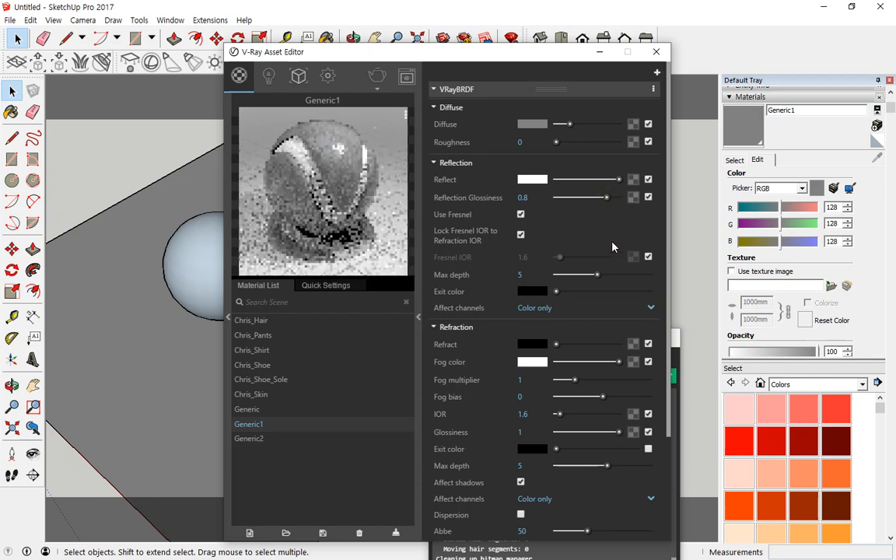
drag(607, 197, 610, 197)
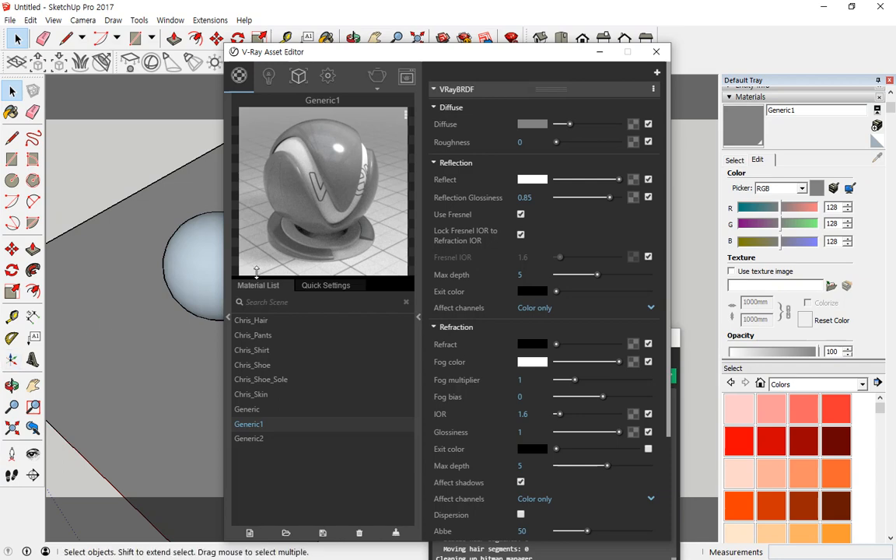
- Set Generic1's Reflection Glossiness to 0.5, and refresh its preview by switching to the Generic material and back
drag(609, 197, 536, 199)
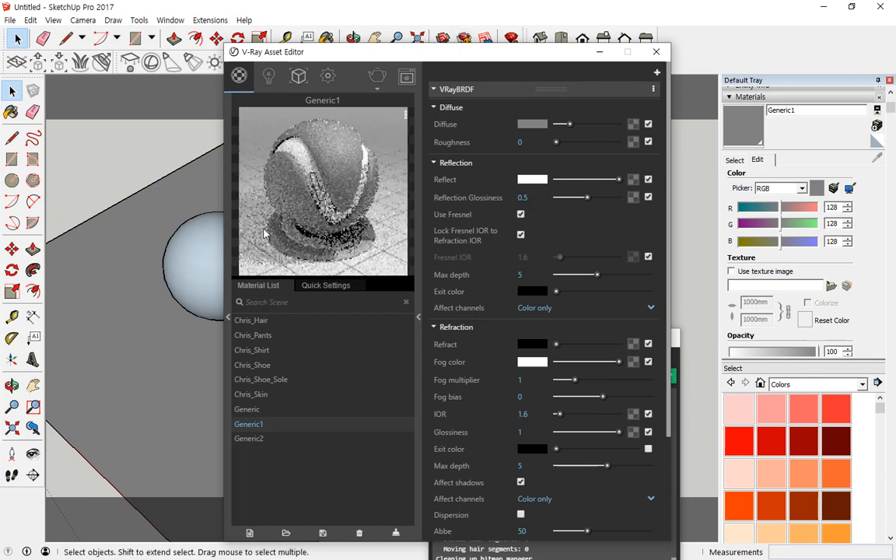
click(248, 410)
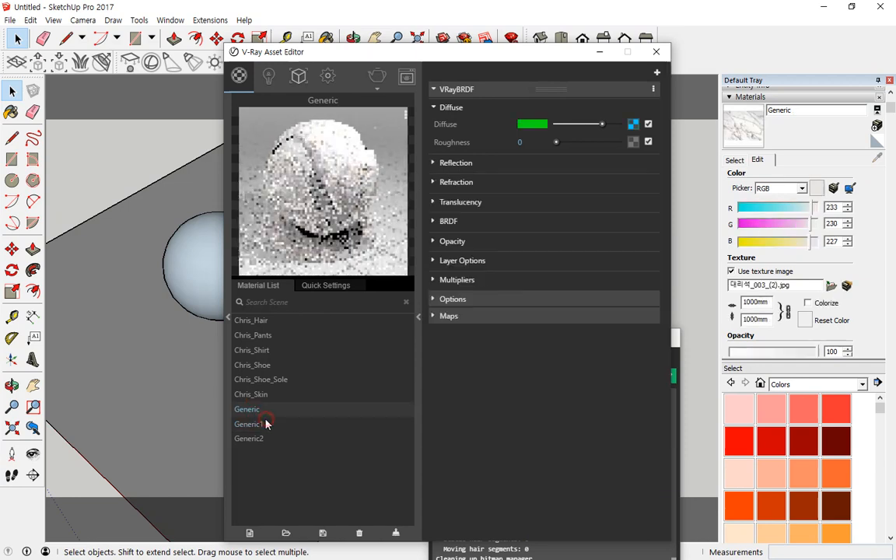
click(263, 424)
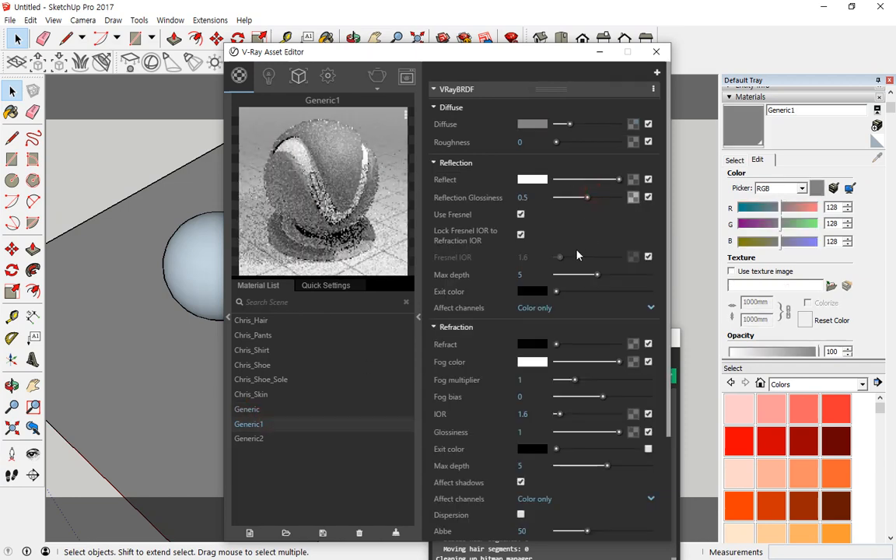
- Set Generic1's Reflection Glossiness to 1 and switch to the Generic material
click(596, 198)
click(600, 197)
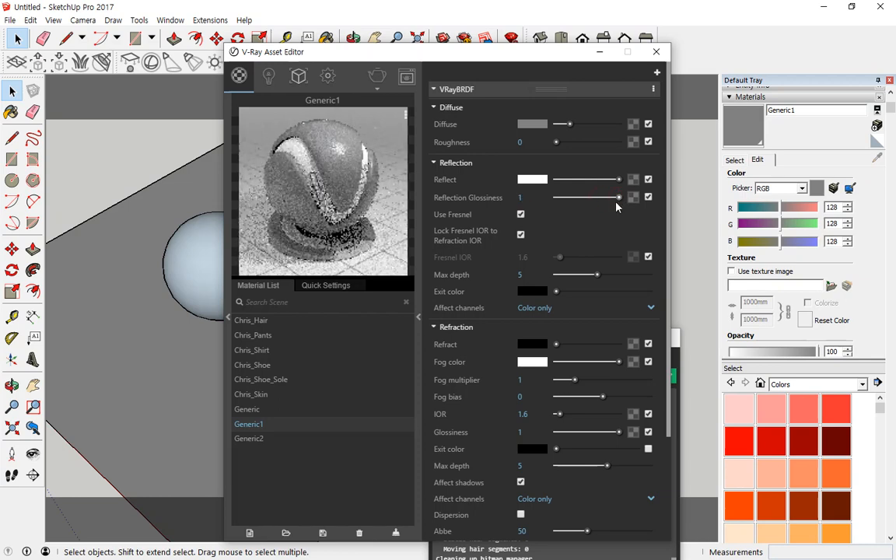
click(259, 414)
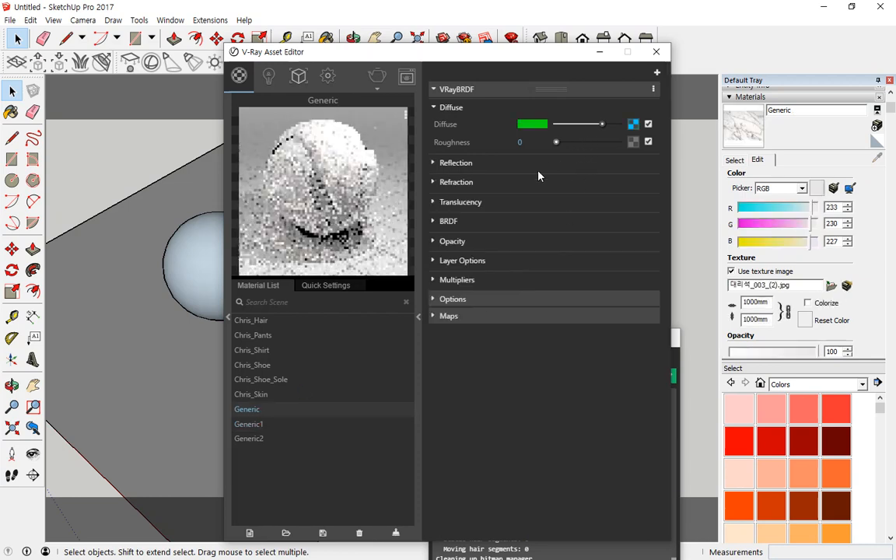
- Raise the Generic material's Reflect color to full white and set its Reflection Glossiness to 0.5
click(451, 168)
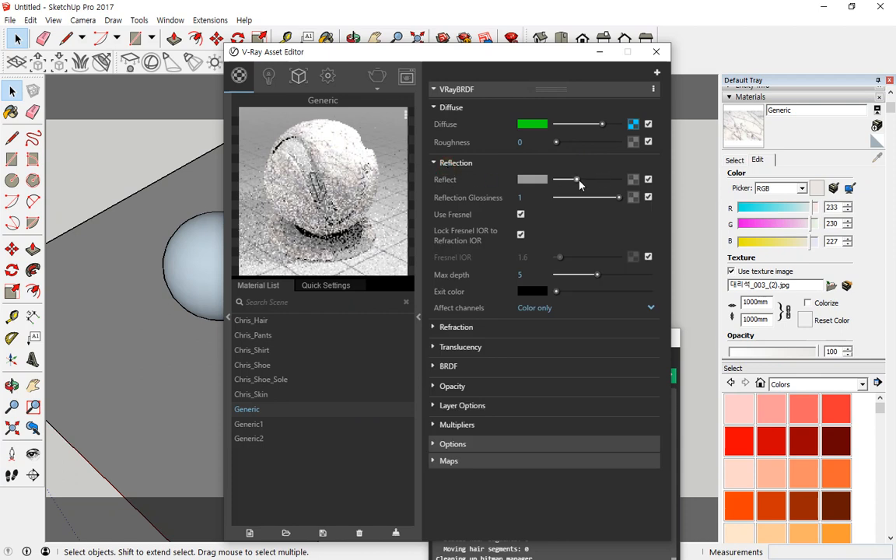
drag(577, 179, 579, 200)
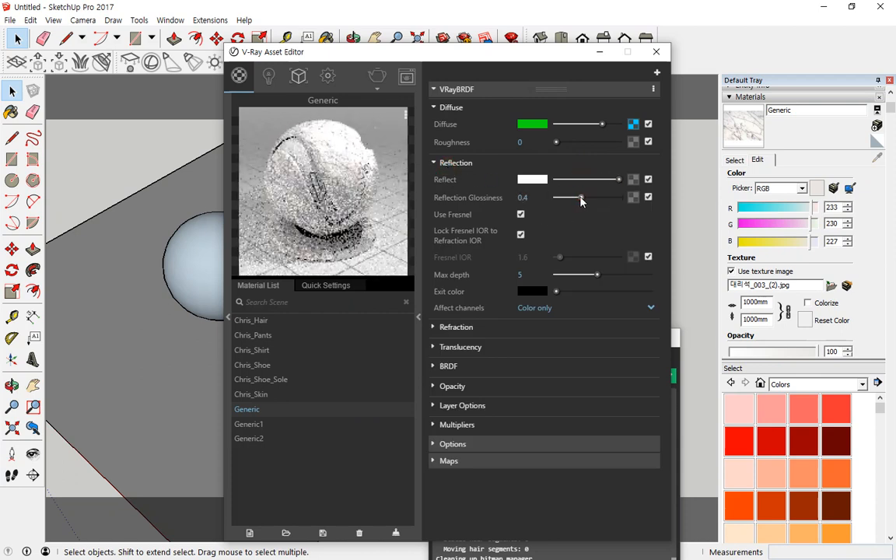
double_click(522, 198)
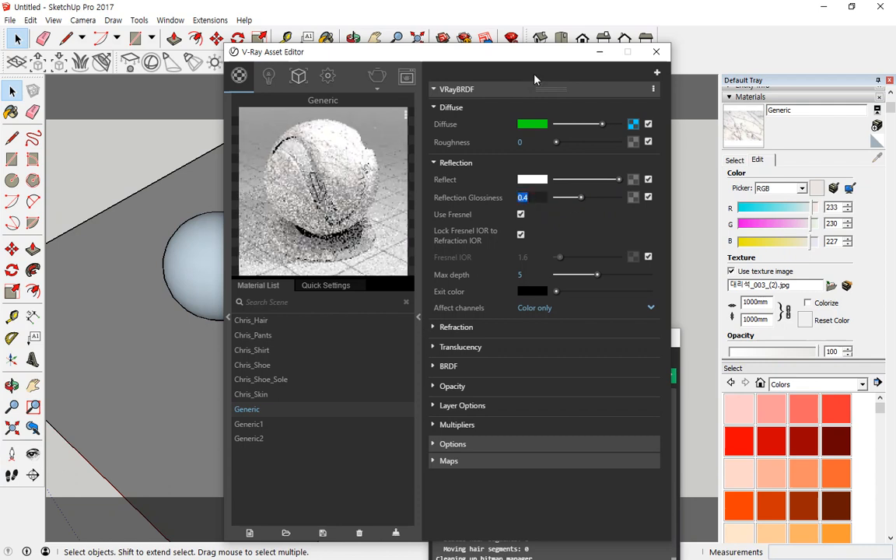
text(0.5)
key(Return)
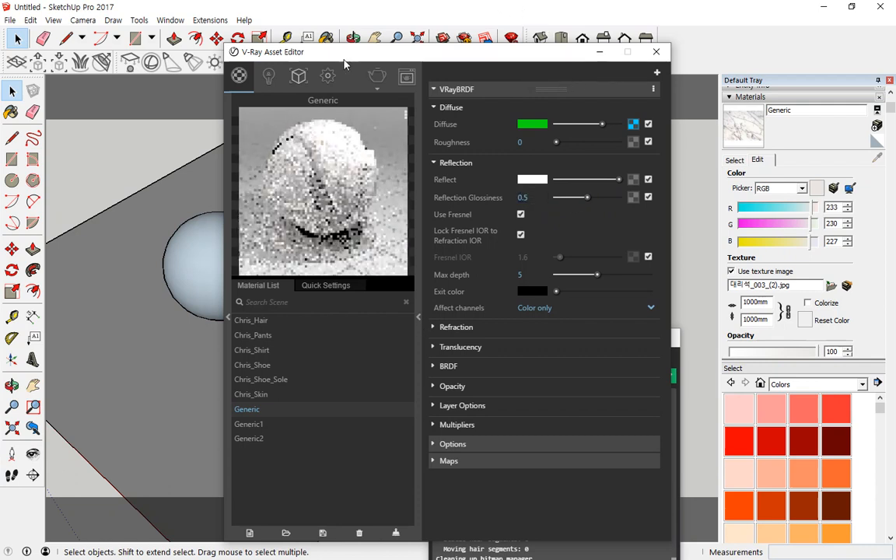
- Render the scene with the Generic material's new reflection settings, and close the Photoshop window
click(374, 78)
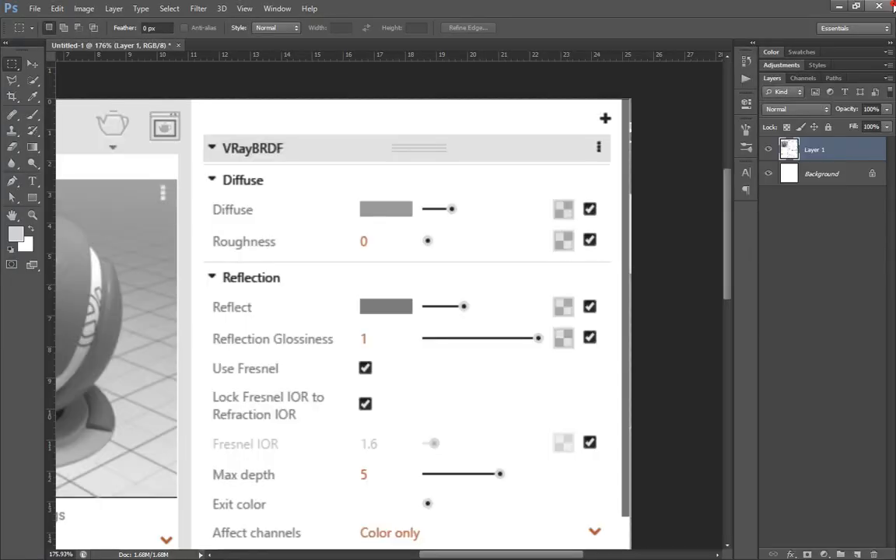
click(880, 6)
click(404, 201)
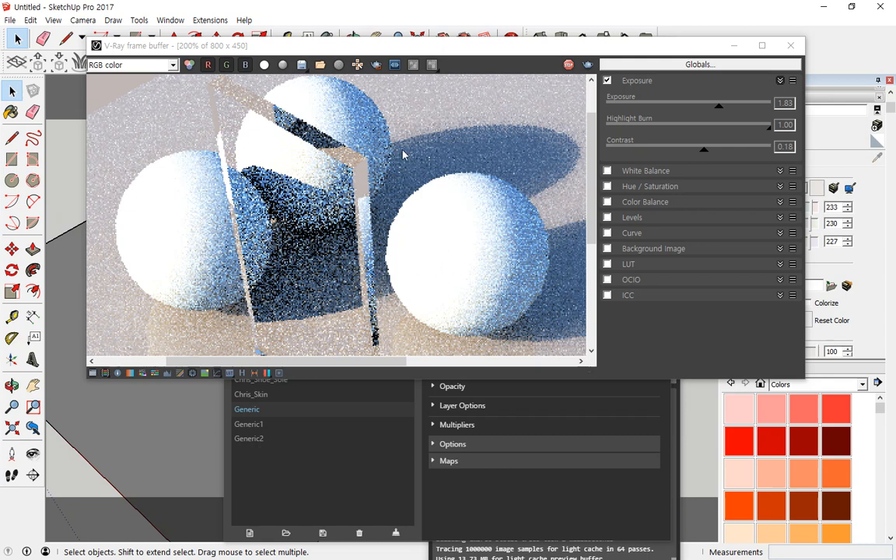
- Examine the lit and shaded areas of the rendered spheres, marking the highlight, light directions and shaded edge with on-screen pen strokes
drag(326, 84, 396, 152)
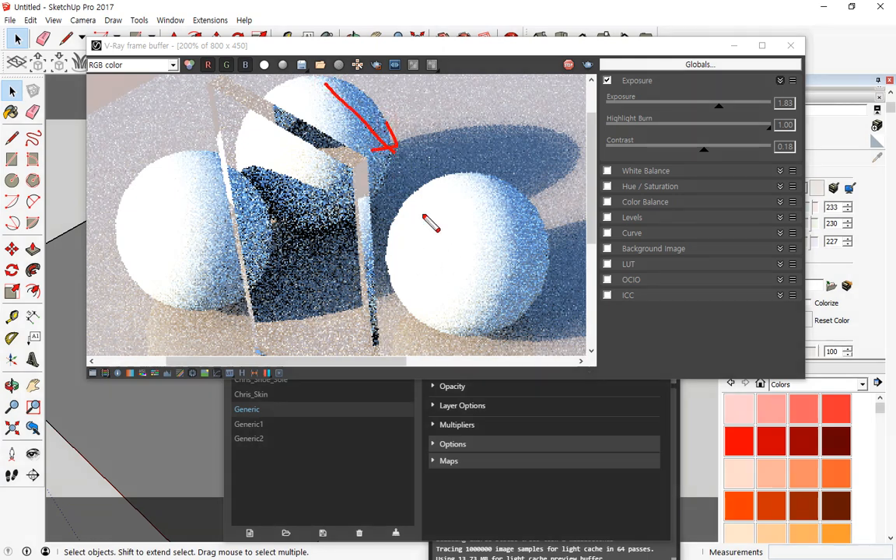
mouse_move(464, 196)
mouse_down()
mouse_move(451, 241)
mouse_move(444, 189)
mouse_up()
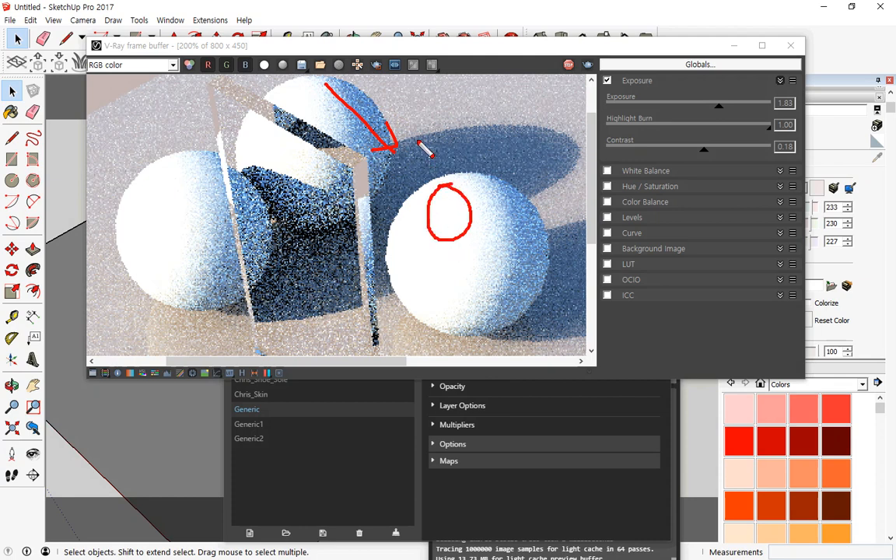
mouse_move(417, 138)
mouse_down()
mouse_move(445, 183)
mouse_move(367, 181)
mouse_move(396, 200)
mouse_up()
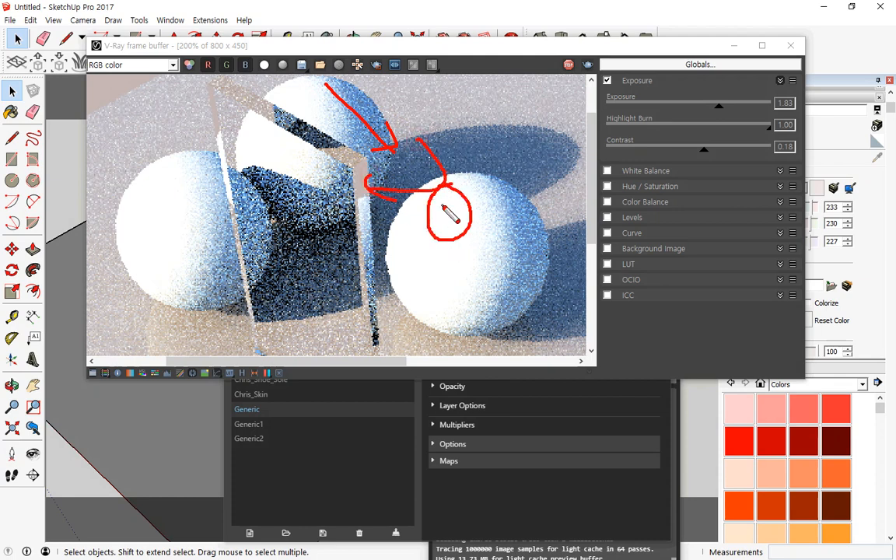
mouse_move(529, 220)
mouse_down()
mouse_move(532, 256)
mouse_move(517, 298)
mouse_move(484, 326)
mouse_up()
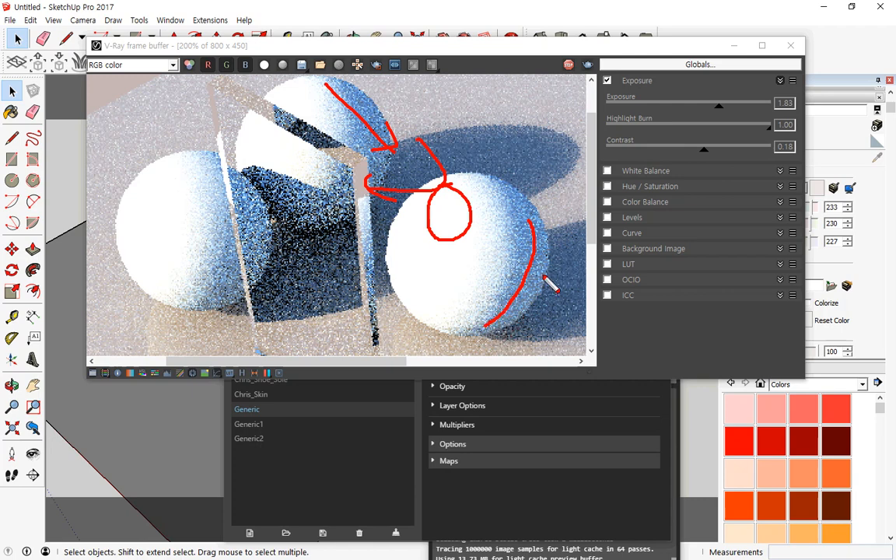
drag(545, 280, 513, 323)
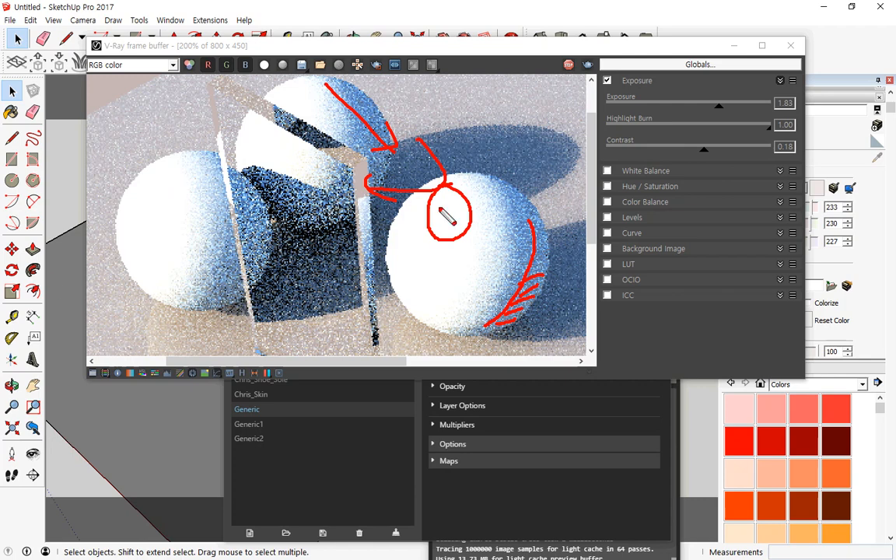
drag(530, 99, 499, 181)
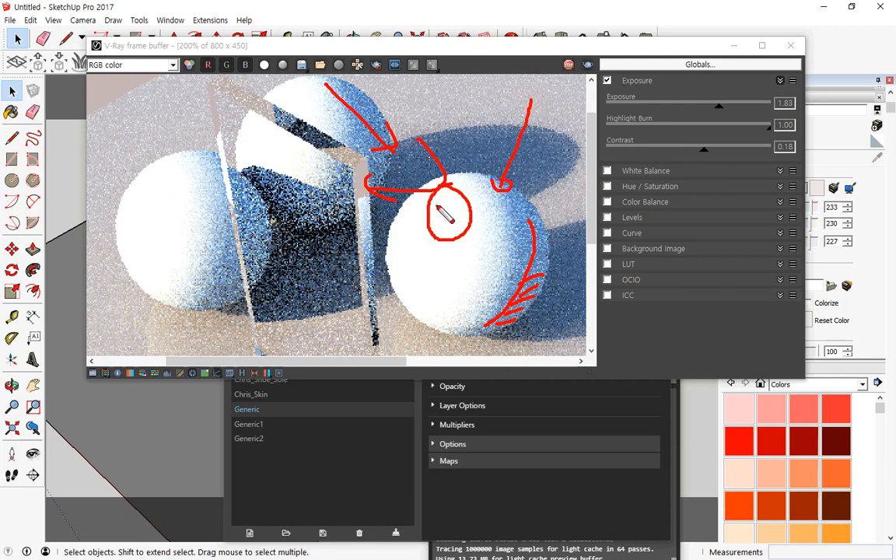
mouse_move(448, 206)
mouse_down()
mouse_move(430, 136)
mouse_move(452, 132)
mouse_move(412, 204)
mouse_move(367, 207)
mouse_move(361, 220)
mouse_up()
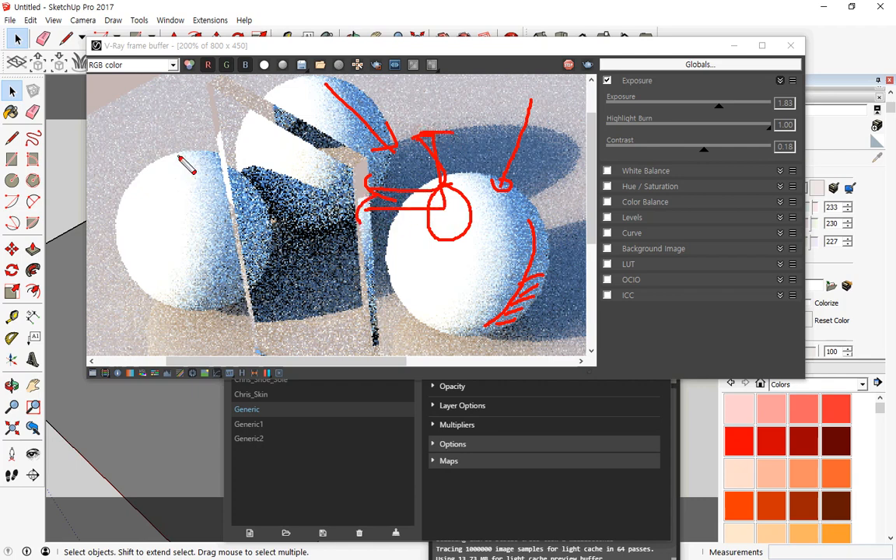
mouse_move(411, 211)
mouse_down()
mouse_move(441, 195)
mouse_move(435, 213)
mouse_move(455, 196)
mouse_move(432, 210)
mouse_move(462, 221)
mouse_move(439, 201)
mouse_move(445, 195)
mouse_move(442, 209)
mouse_move(459, 210)
mouse_move(432, 214)
mouse_up()
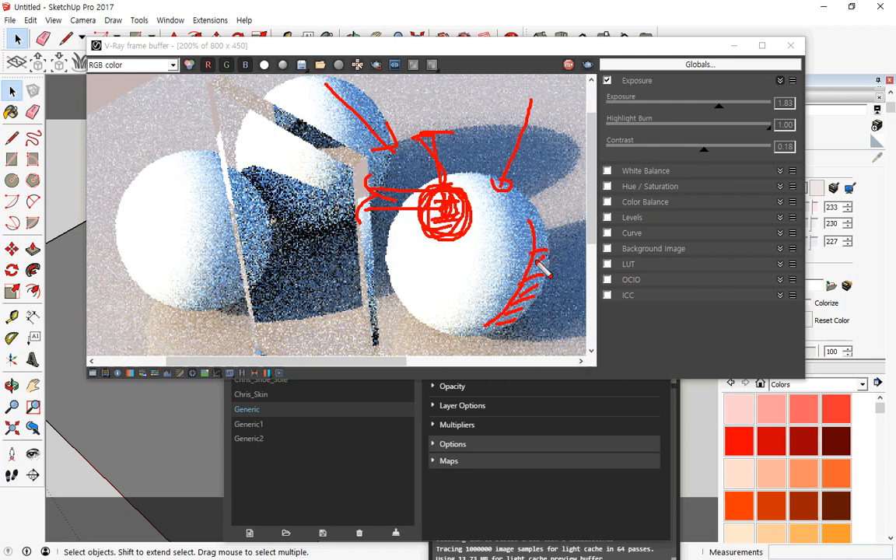
drag(537, 254, 520, 309)
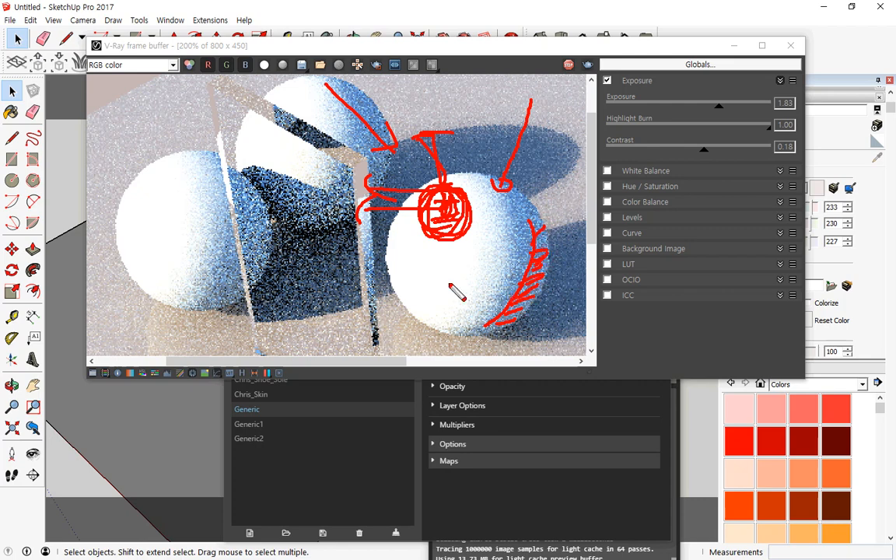
key(Escape)
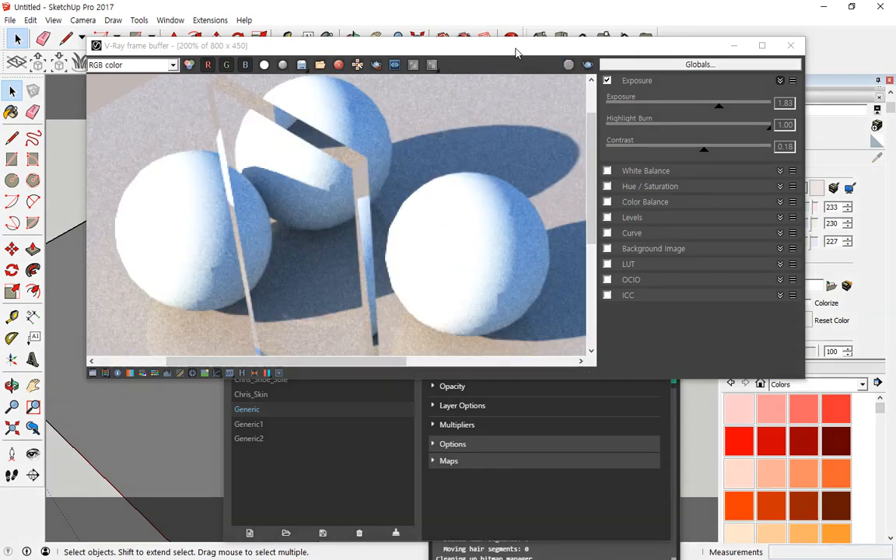
- Close the rendered image, set the Generic material's Reflection Glossiness to 1 and render again
drag(515, 53, 549, 97)
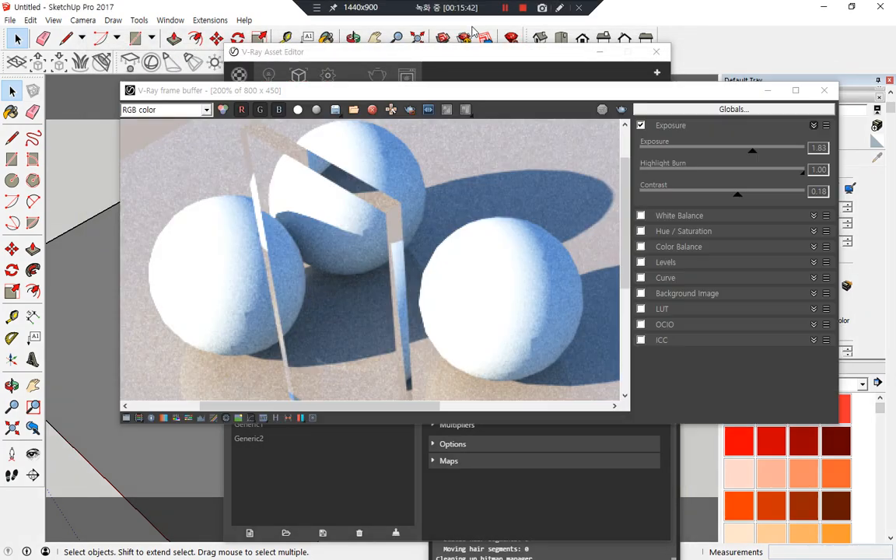
click(819, 90)
drag(591, 204, 622, 199)
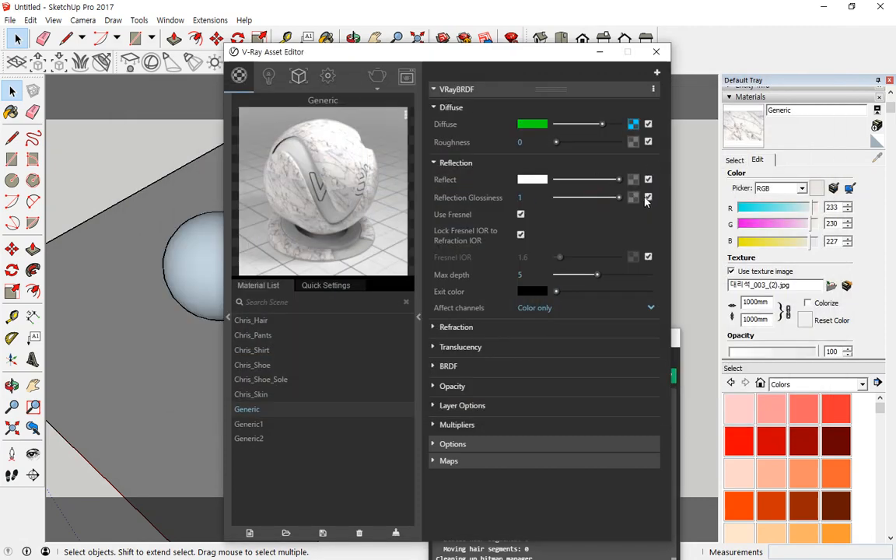
click(375, 78)
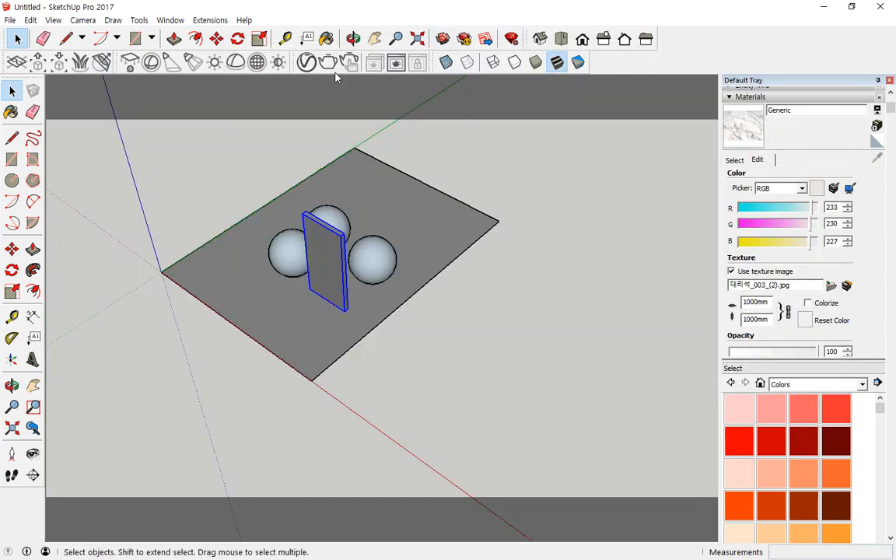
- Open the V-Ray Asset Editor's light settings and disable the SunLight
click(306, 67)
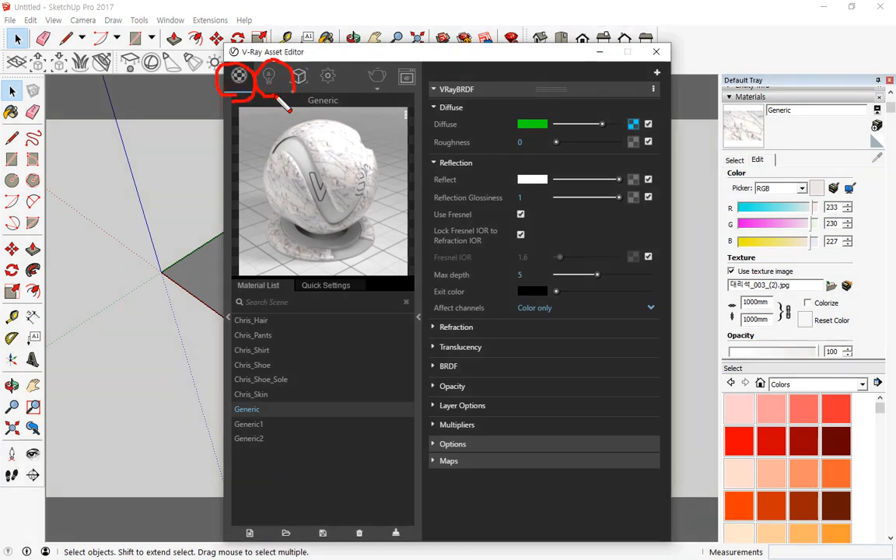
click(268, 76)
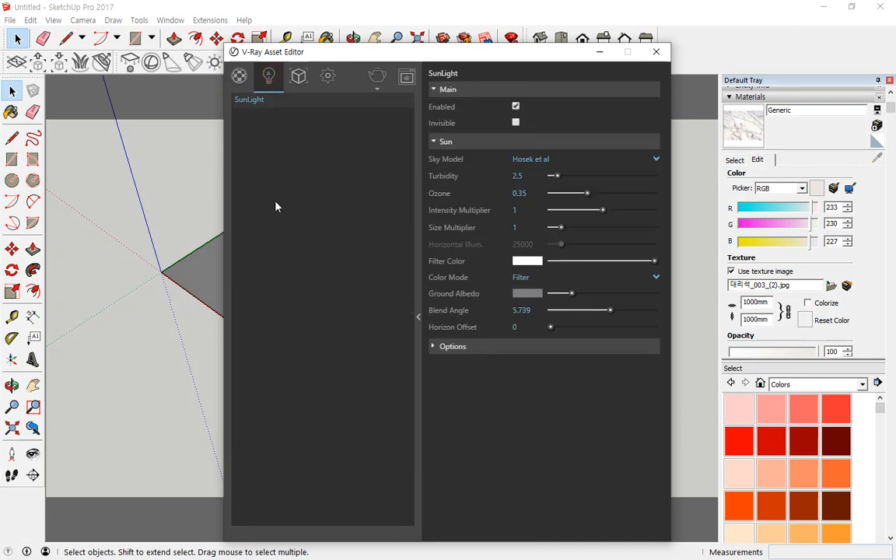
key(ctrl+alt+d)
drag(225, 107, 281, 108)
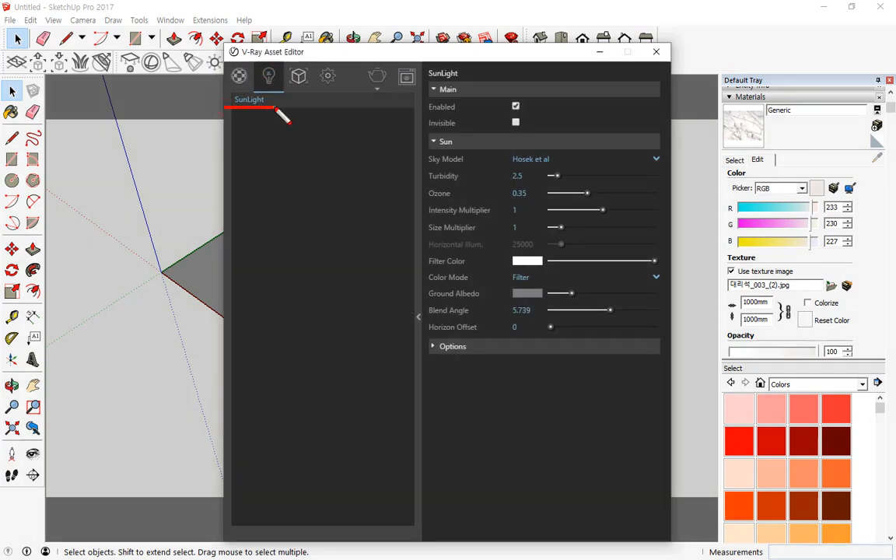
key(Escape)
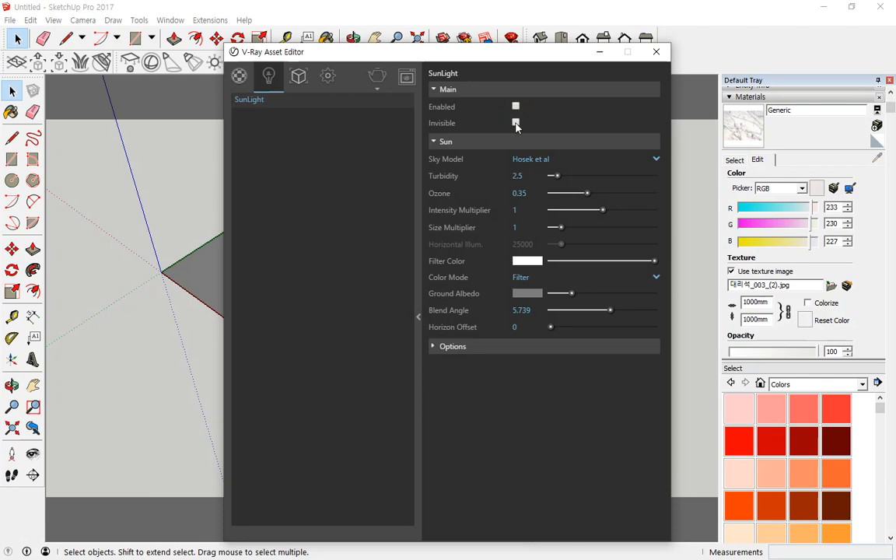
key(ctrl+alt+d)
drag(522, 113, 430, 116)
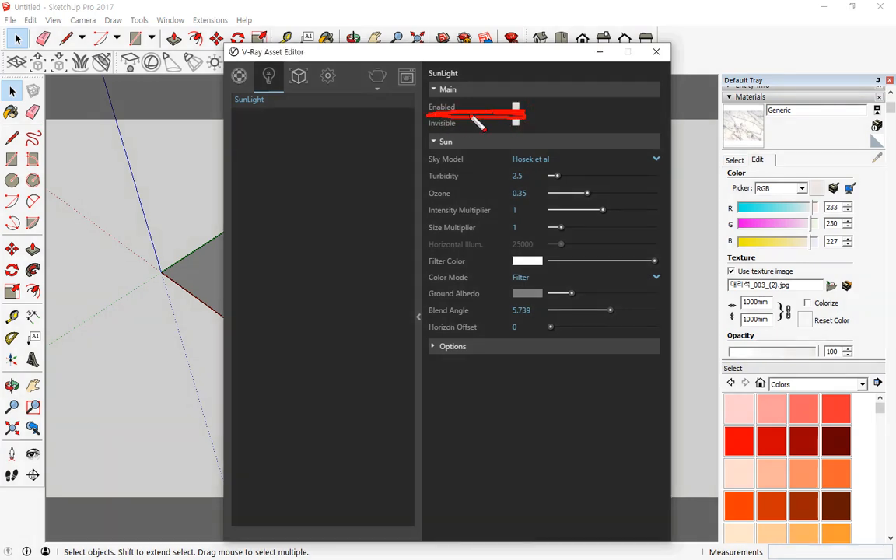
key(Escape)
- Render the scene without sunlight, and close the rendered image and the Asset Editor
click(376, 77)
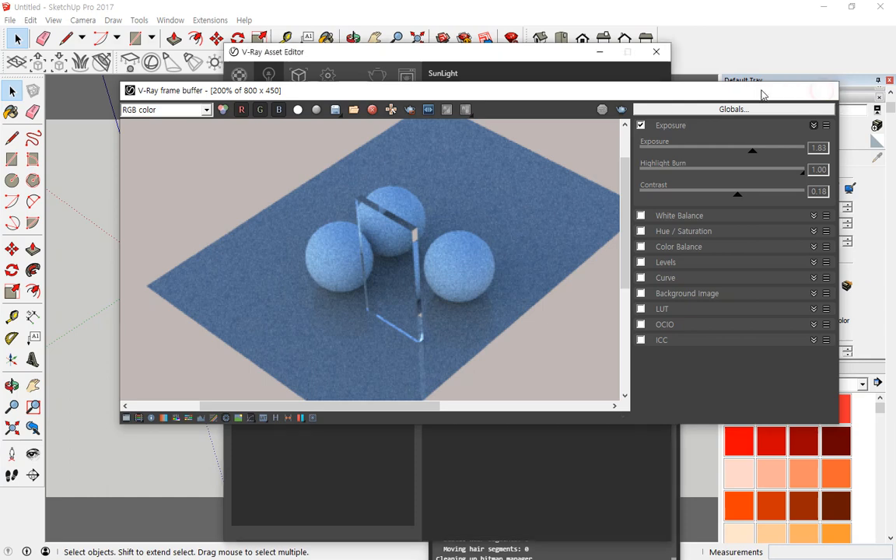
click(824, 92)
click(657, 54)
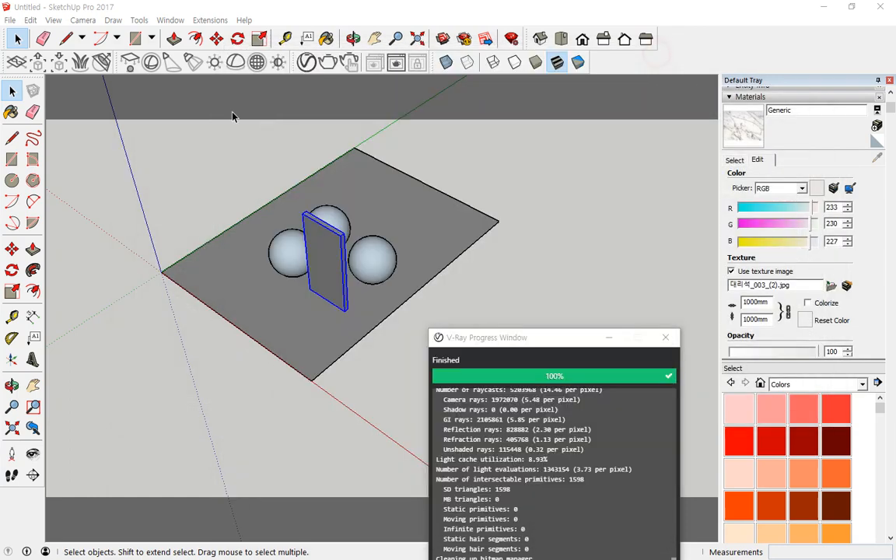
- Draw a small V-Ray rectangle light beside the ground plane, near the blue axis
click(131, 67)
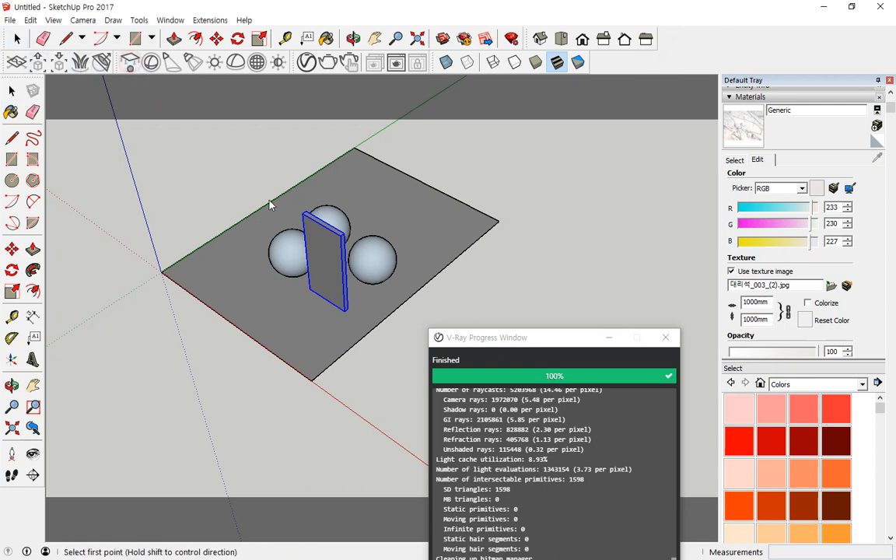
click(168, 161)
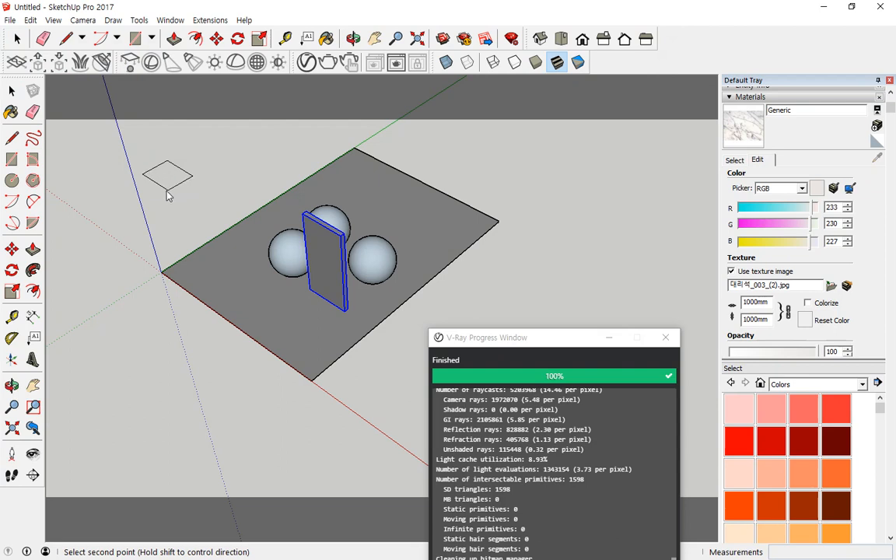
click(165, 194)
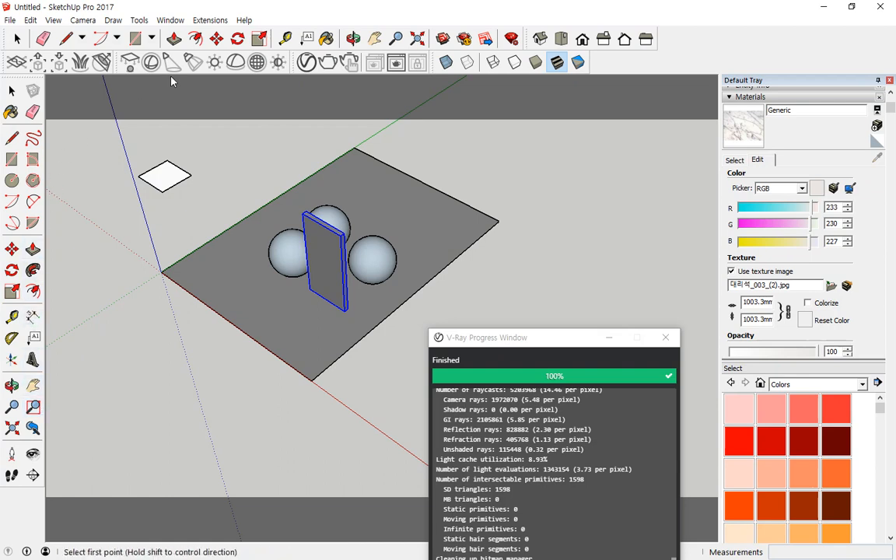
- Select the rectangle light and rotate it 180° to flip it over
click(238, 39)
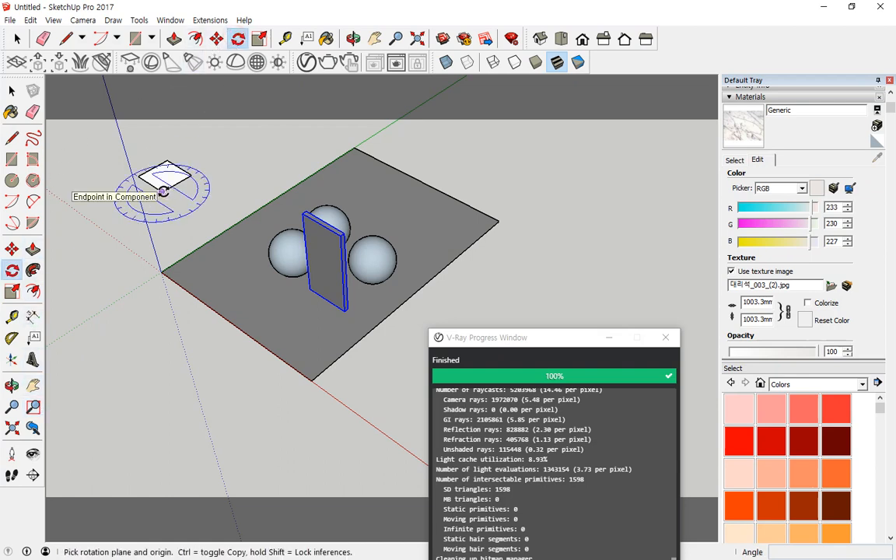
key(space)
click(189, 189)
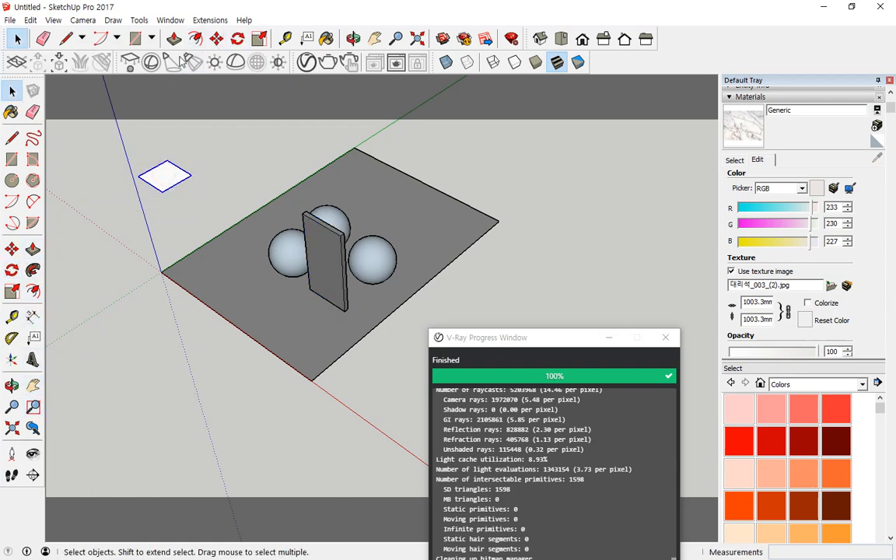
click(238, 38)
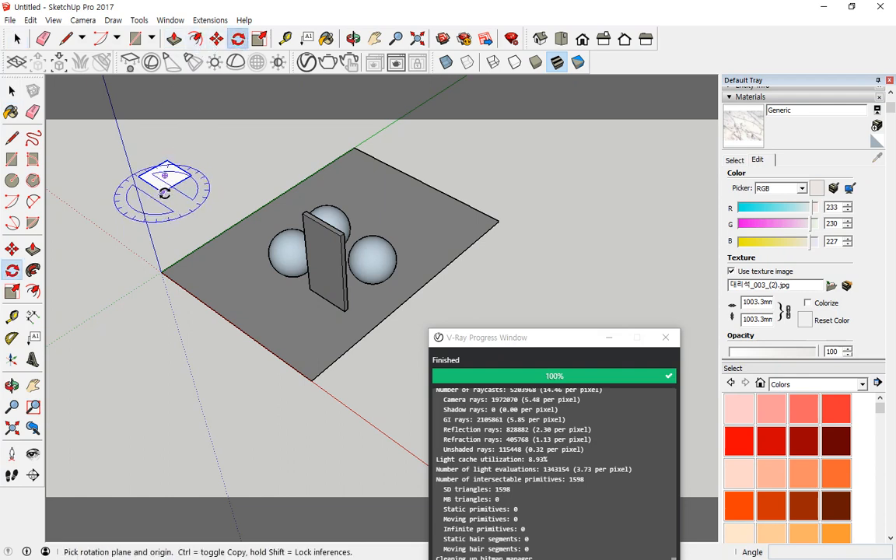
mouse_move(161, 192)
mouse_down()
mouse_move(137, 172)
mouse_move(155, 186)
mouse_up()
click(121, 196)
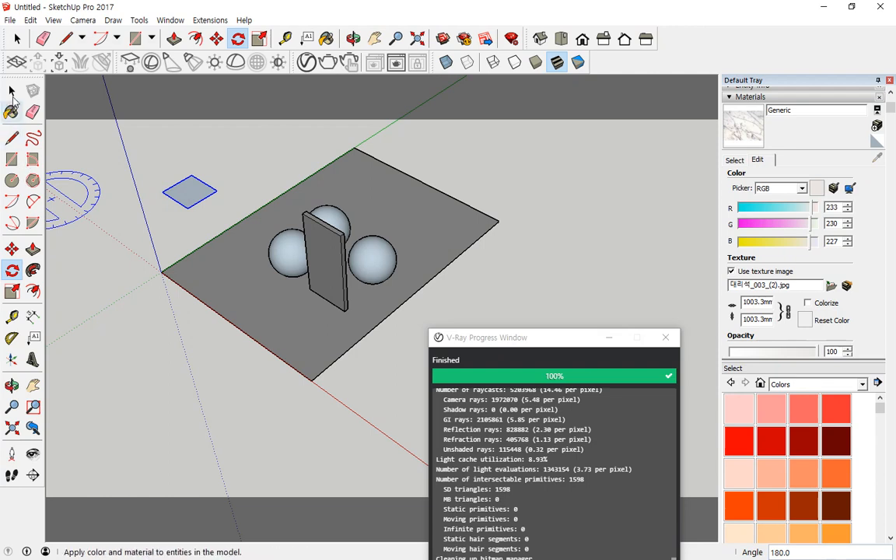
- Move the rectangle light about 8350 mm so it hovers near the far corner of the ground plane
click(11, 249)
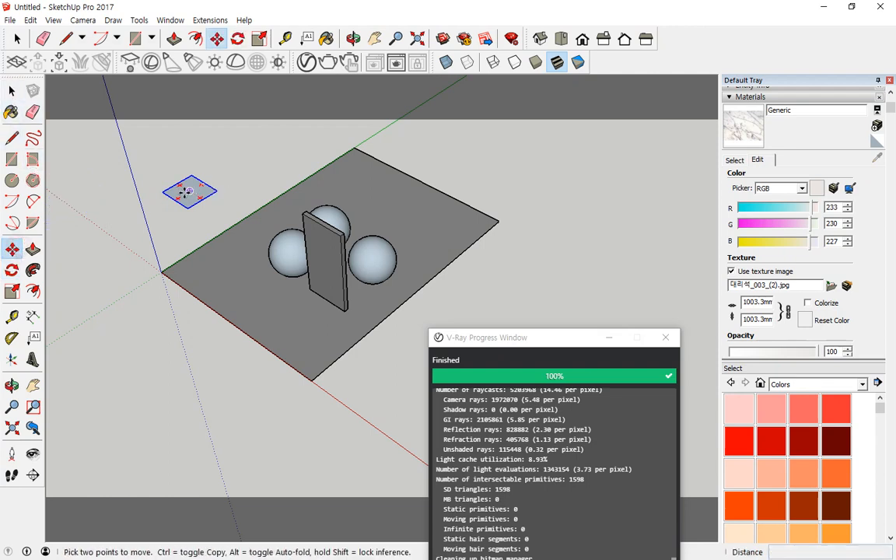
click(190, 191)
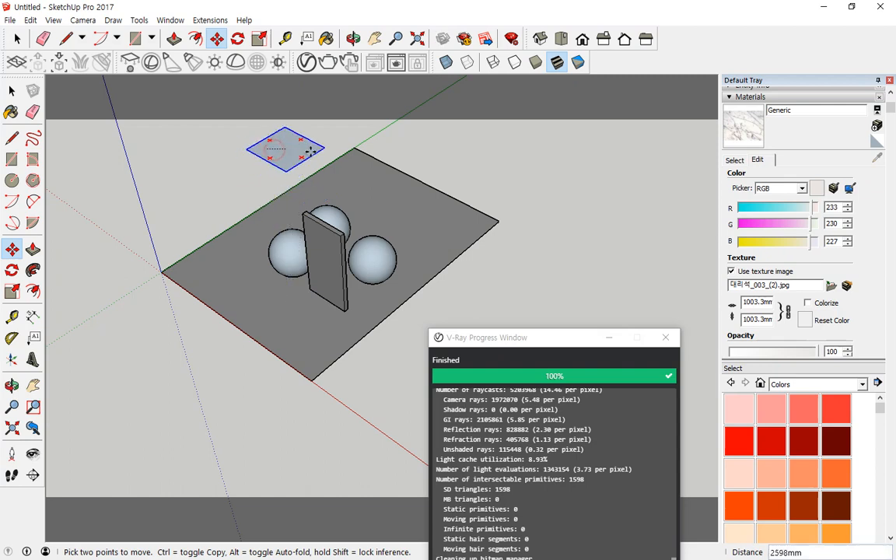
click(339, 154)
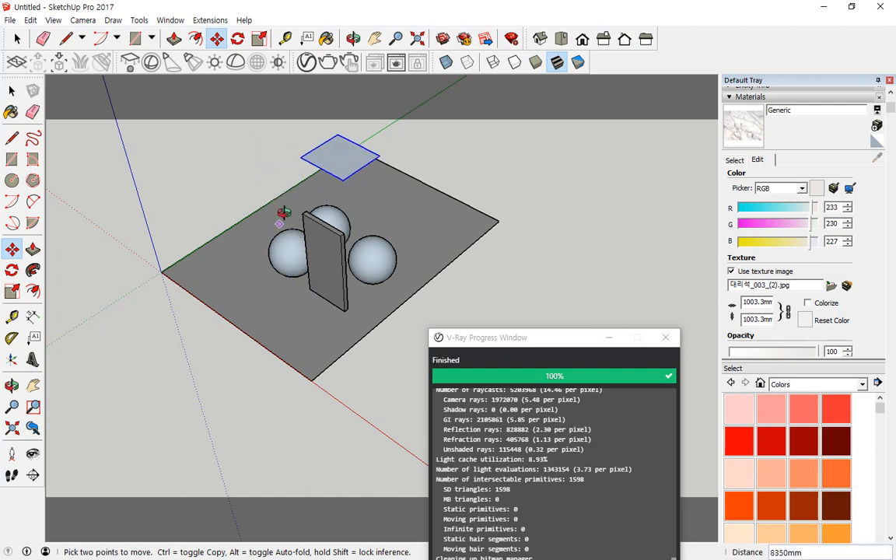
- Enable the GI (Skylight) environment override in the V-Ray render settings
middle_drag(255, 194, 280, 176)
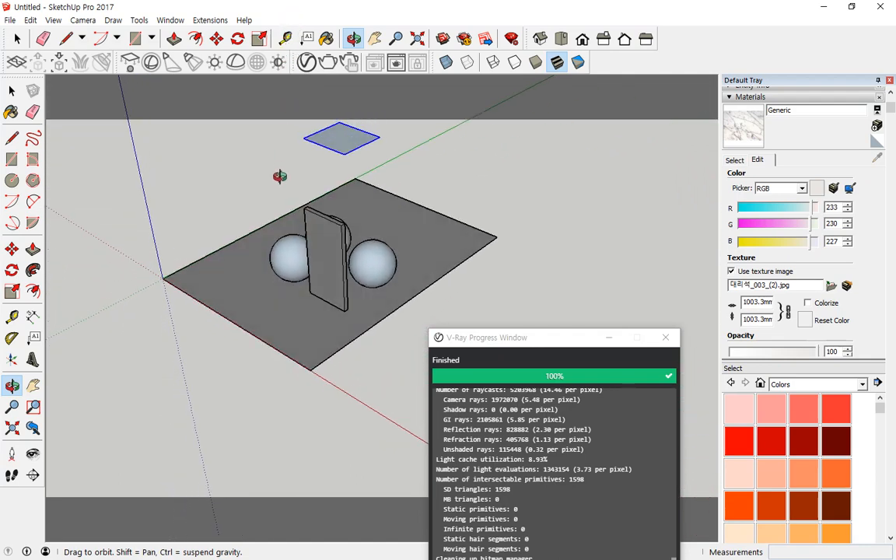
shift+middle_drag(344, 174, 313, 298)
scroll(291, 343, up, 3)
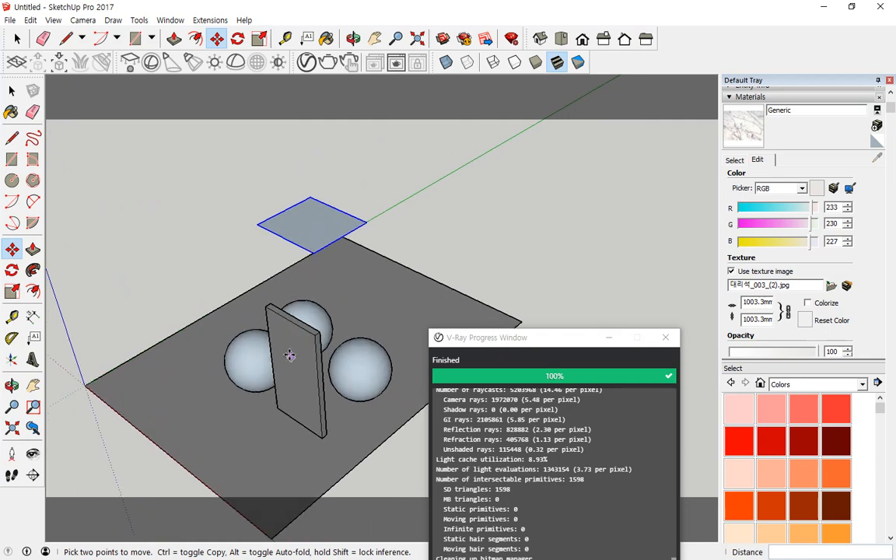
middle_drag(293, 347, 313, 294)
click(306, 62)
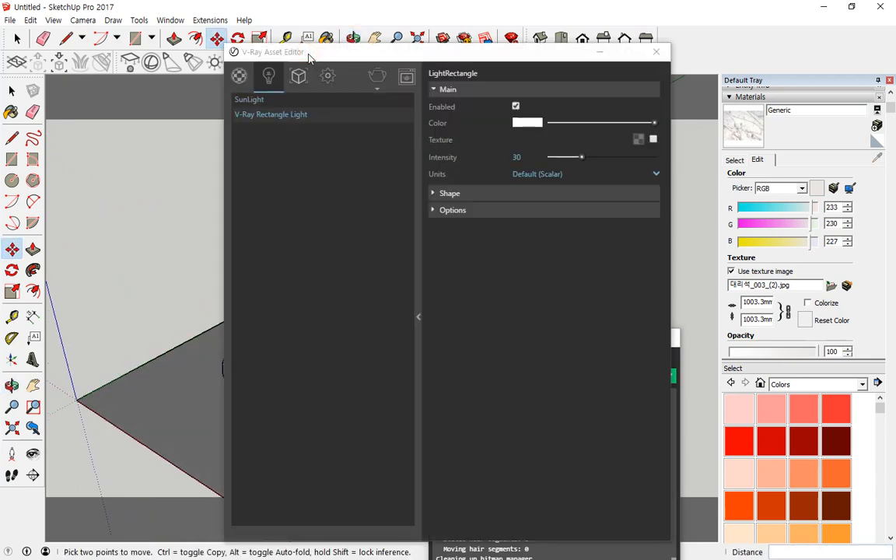
click(327, 76)
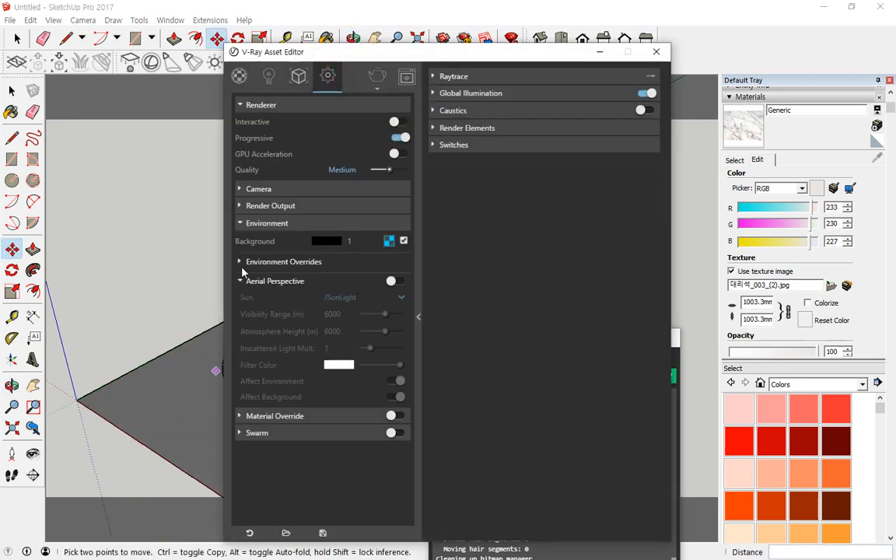
click(242, 266)
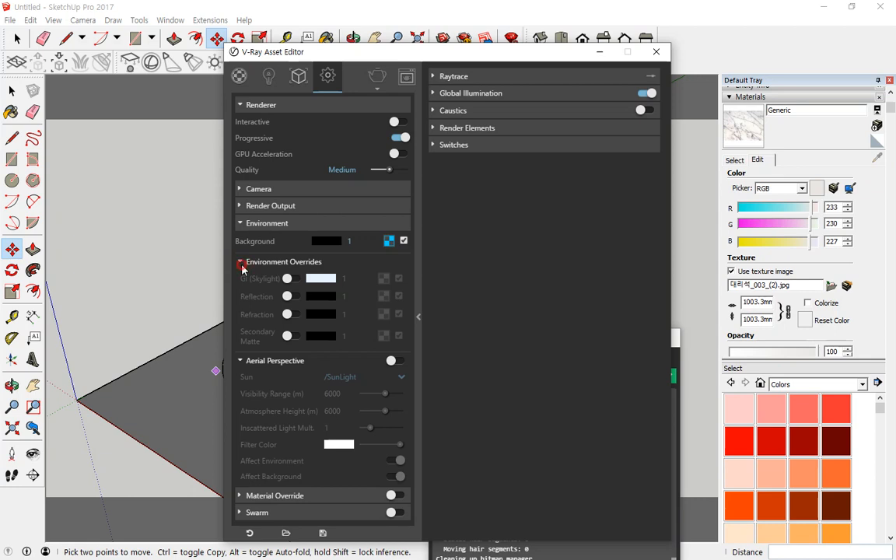
click(242, 266)
click(242, 267)
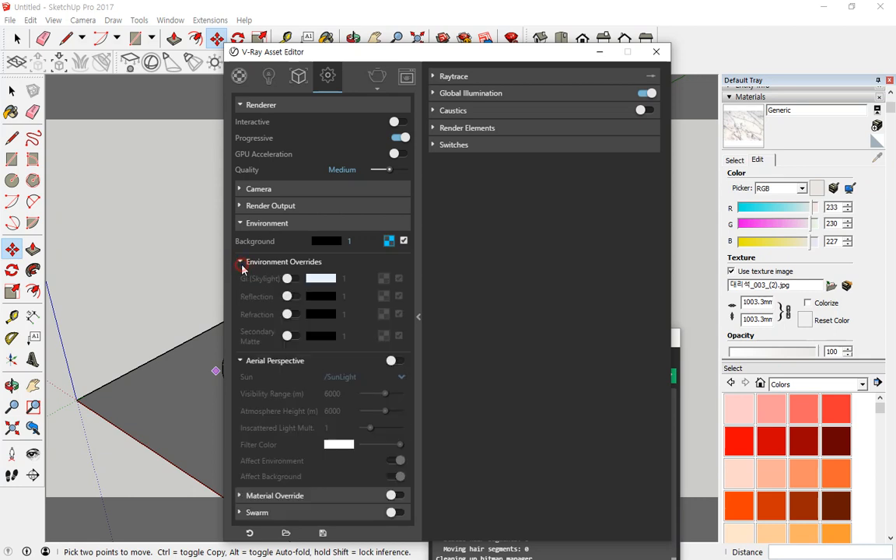
click(290, 279)
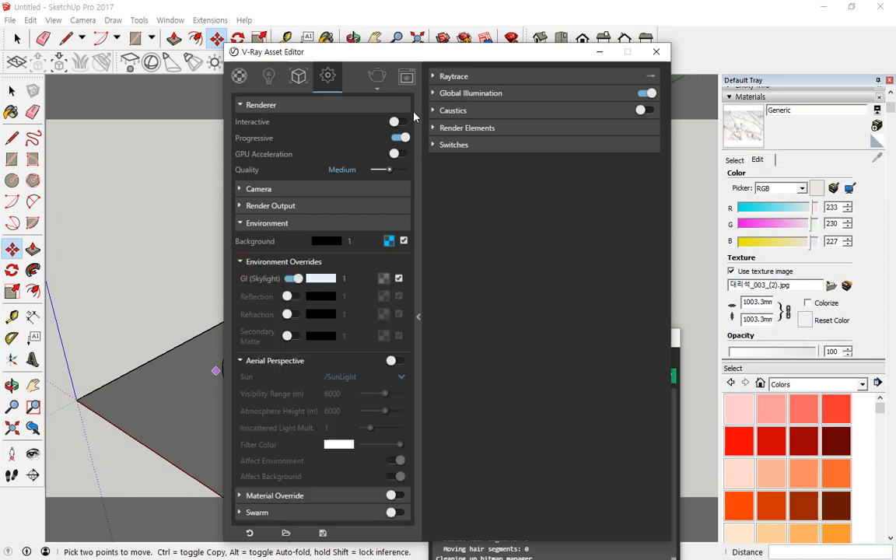
- Render the scene, compare the image with Exposure correction off and on, and close the rendered image
click(376, 75)
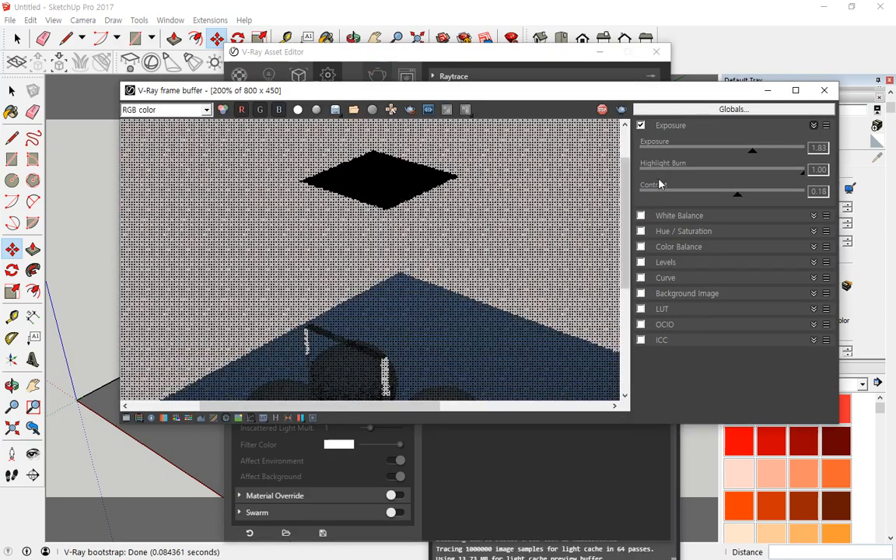
click(641, 125)
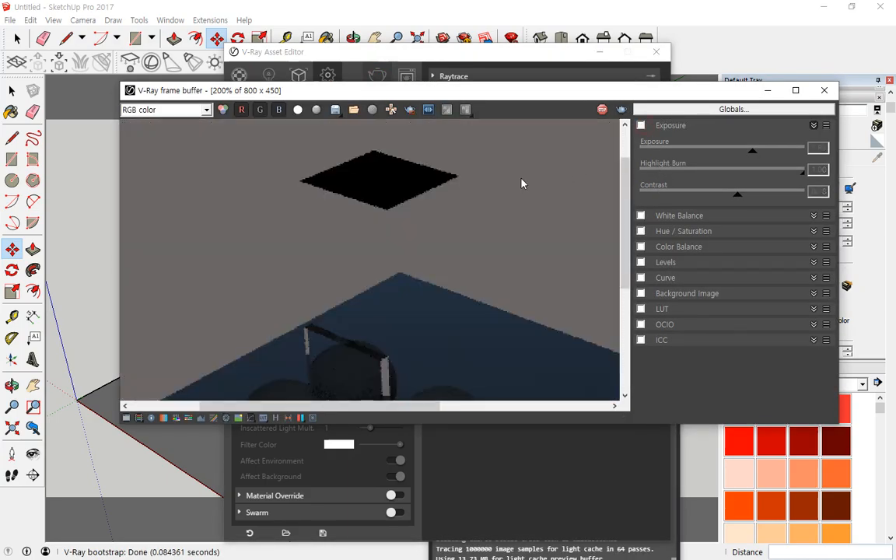
scroll(424, 316, down, 3)
scroll(419, 309, up, 2)
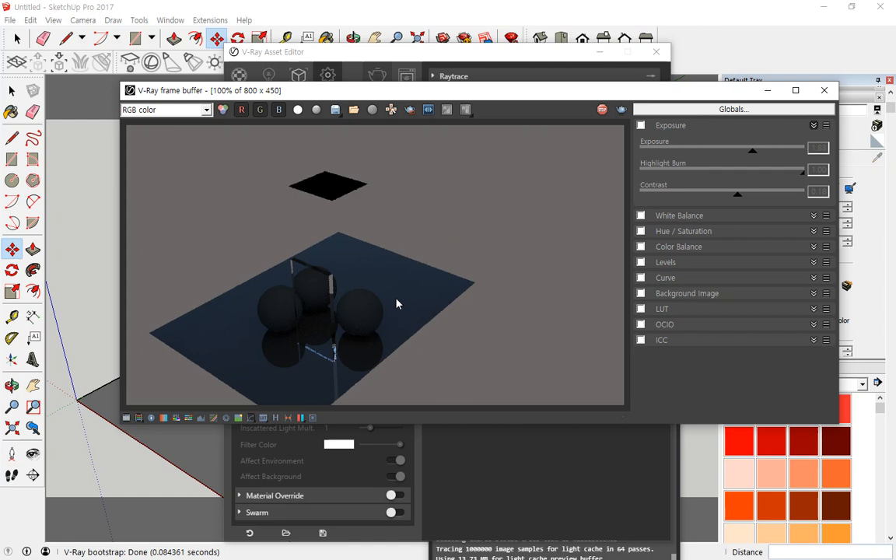
scroll(313, 187, up, 1)
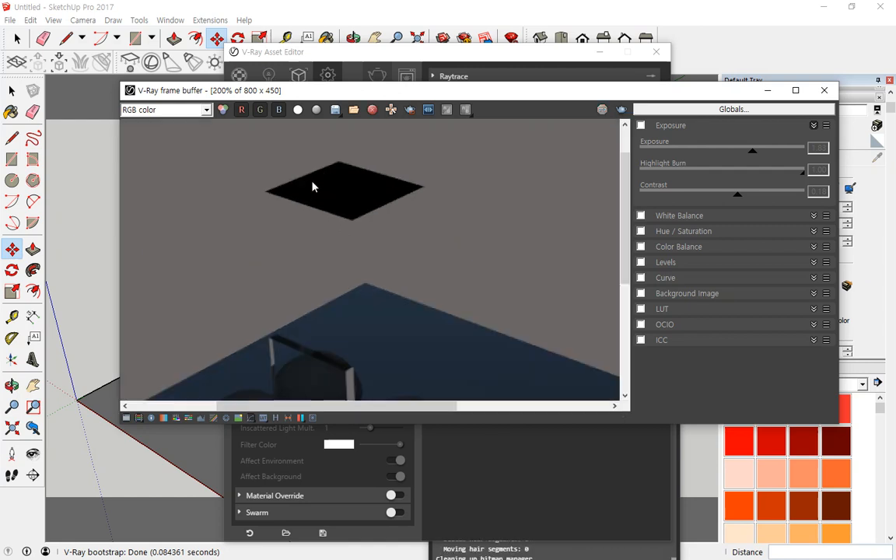
scroll(311, 193, down, 1)
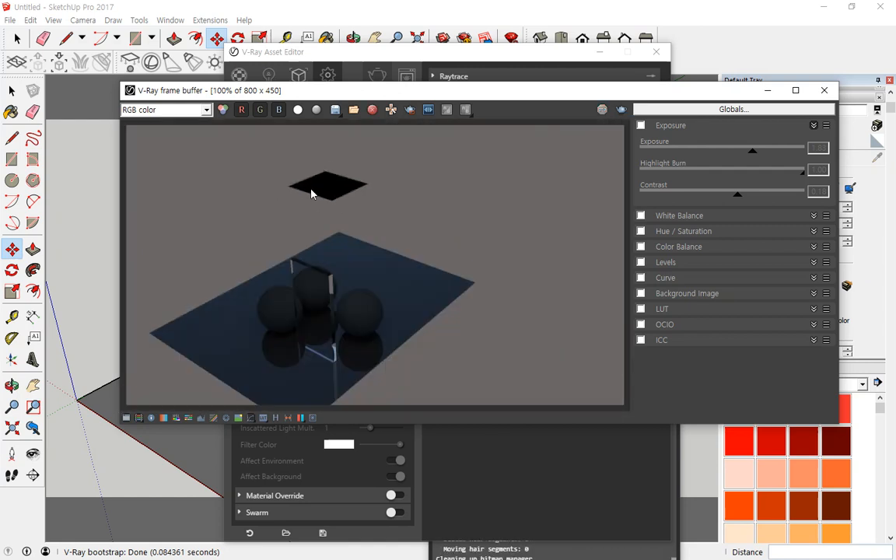
click(640, 127)
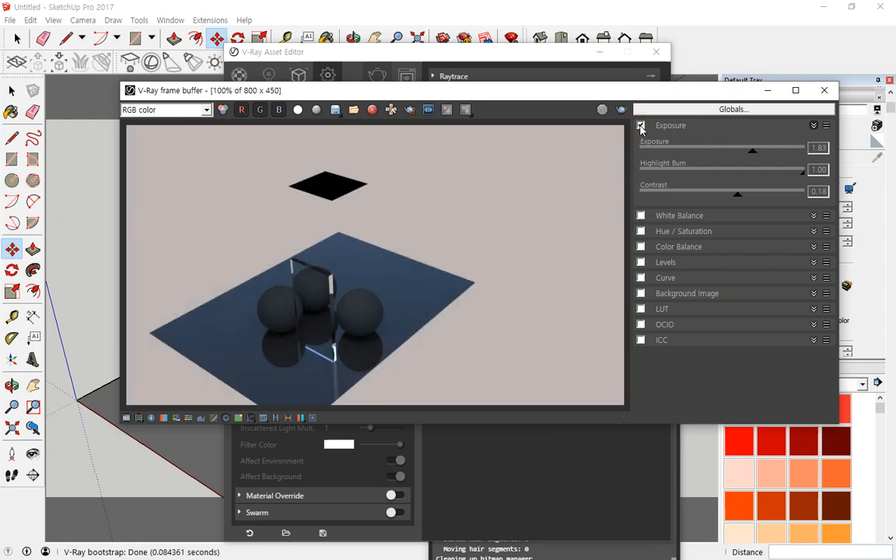
scroll(320, 235, up, 1)
scroll(323, 236, down, 1)
click(823, 92)
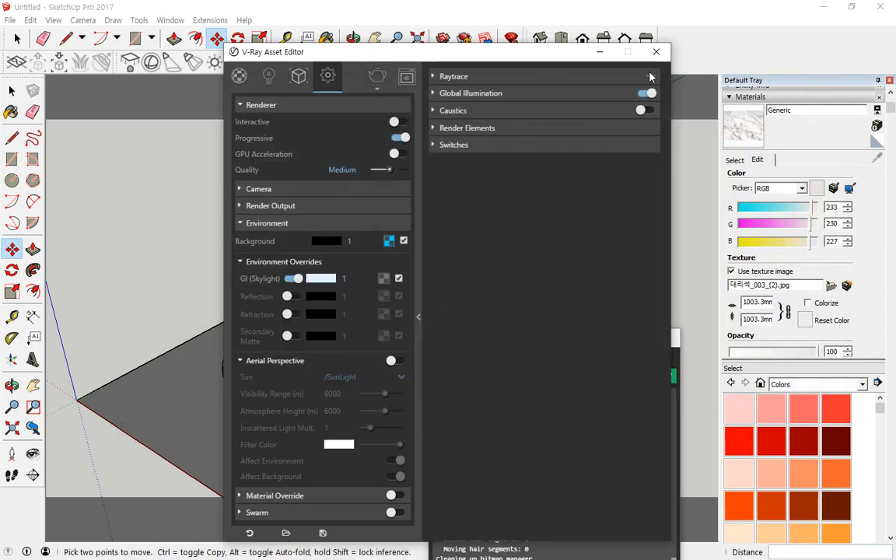
- Minimize the Asset Editor and move the rectangle light about 18083 mm so it hangs above the slab
click(597, 51)
click(312, 213)
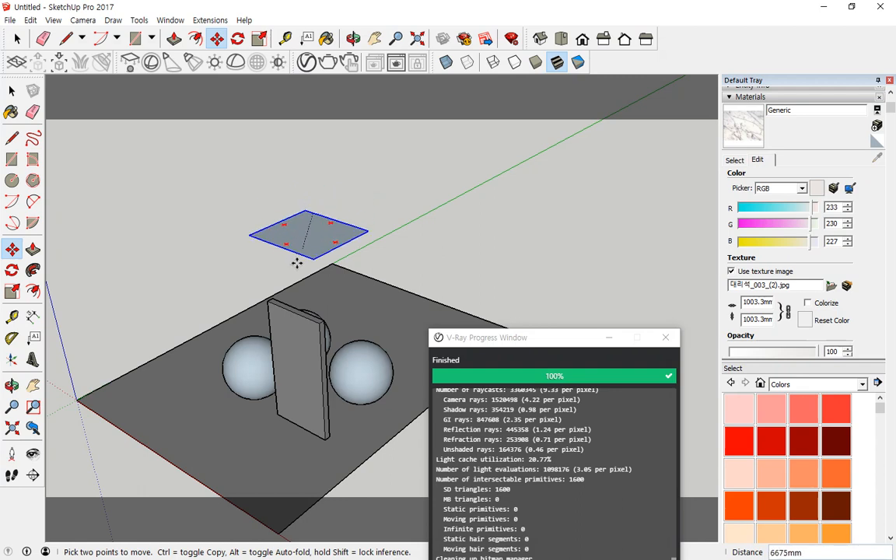
click(293, 338)
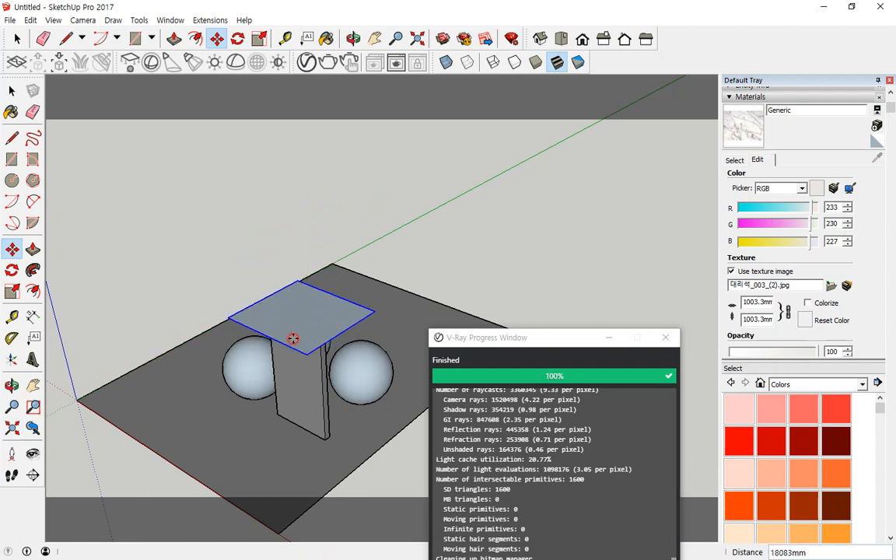
- Lower the rectangle light closer to the slab and adjust its position above the three spheres
middle_drag(293, 338, 276, 154)
click(276, 141)
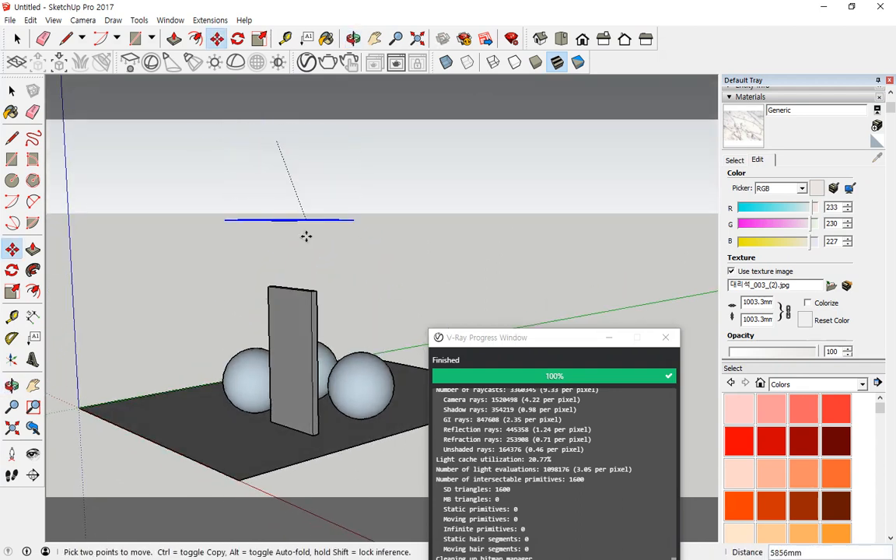
click(304, 281)
middle_drag(304, 281, 295, 356)
click(269, 226)
click(305, 252)
click(290, 330)
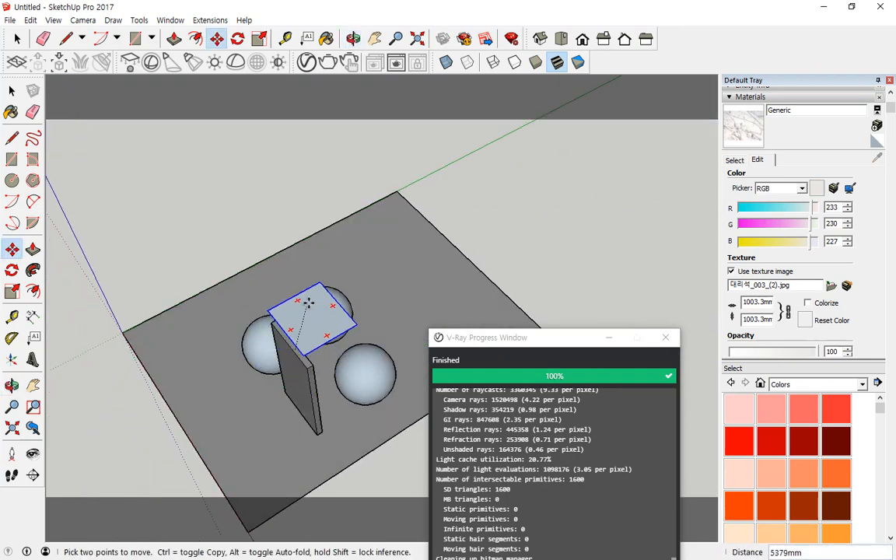
click(307, 307)
- Render a close view of the spheres and slab beneath the rectangle light, and stop the render
middle_drag(307, 307, 157, 438)
scroll(342, 400, up, 3)
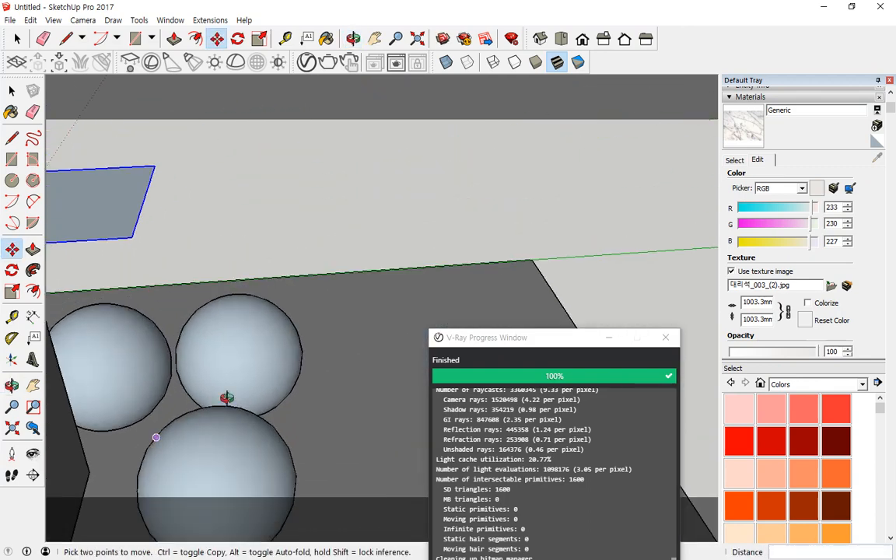
middle_drag(225, 398, 291, 373)
middle_drag(259, 435, 328, 329)
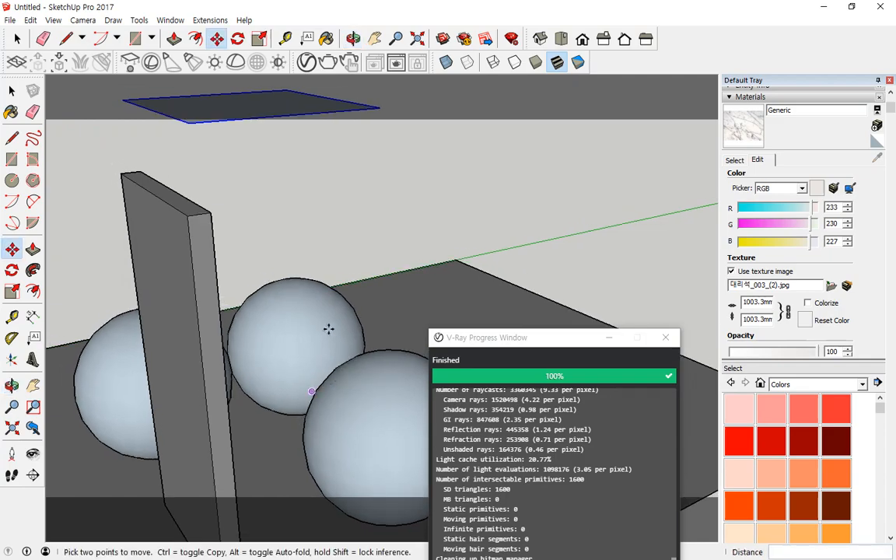
click(305, 62)
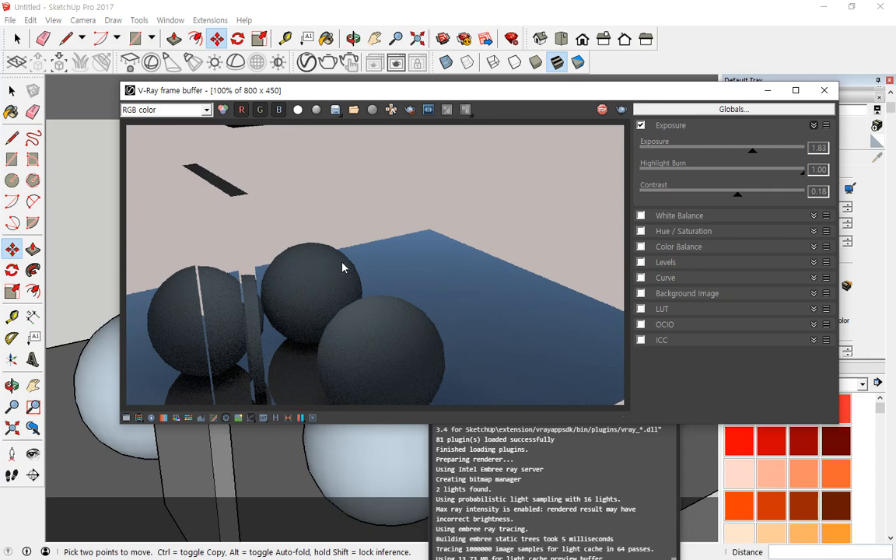
click(601, 110)
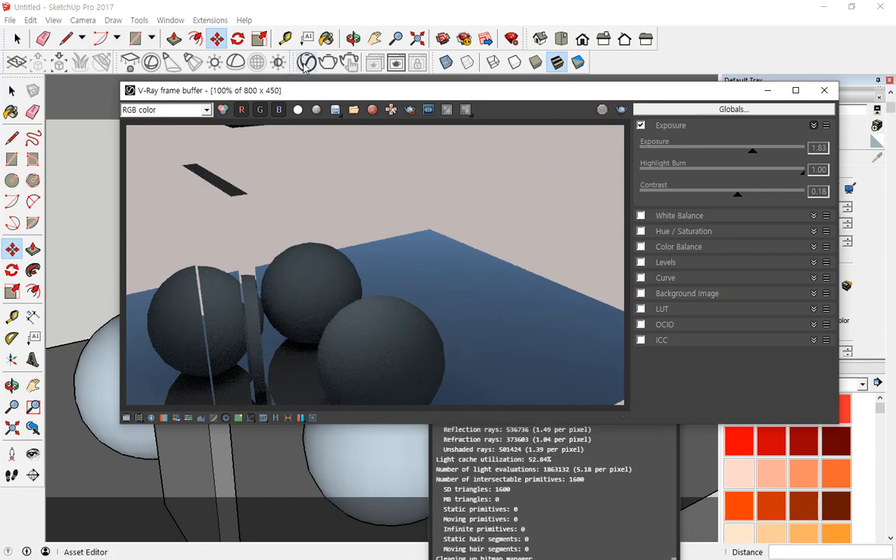
- Set the V-Ray Rectangle Light's intensity to 90, keeping its units at Default (Scalar)
click(306, 62)
click(268, 76)
click(253, 115)
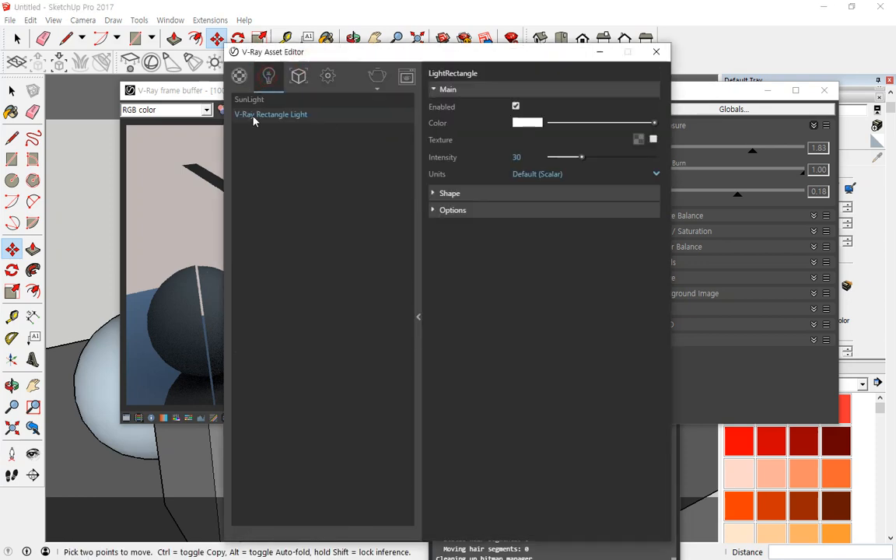
click(515, 157)
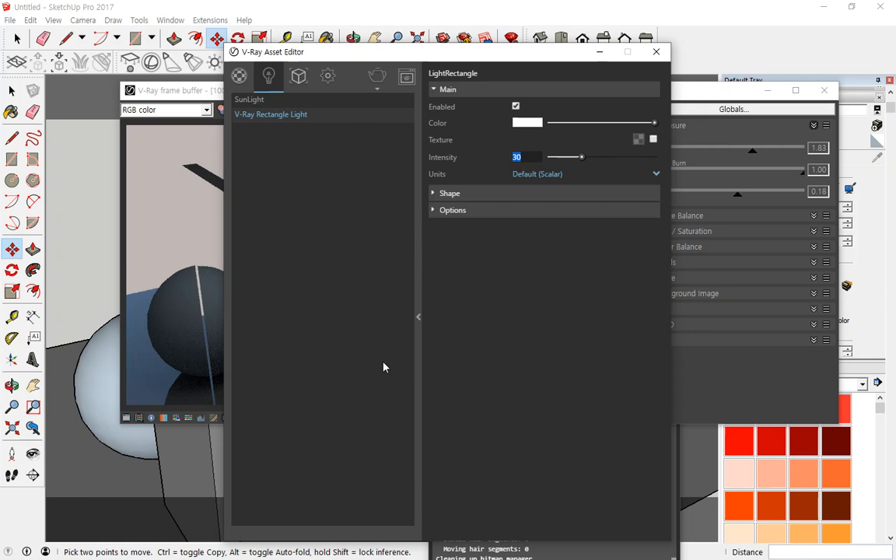
click(512, 175)
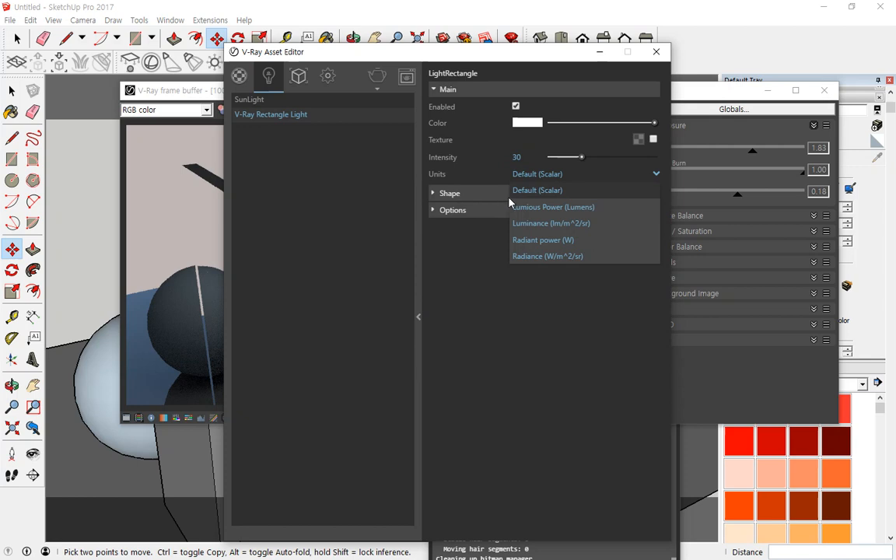
click(517, 157)
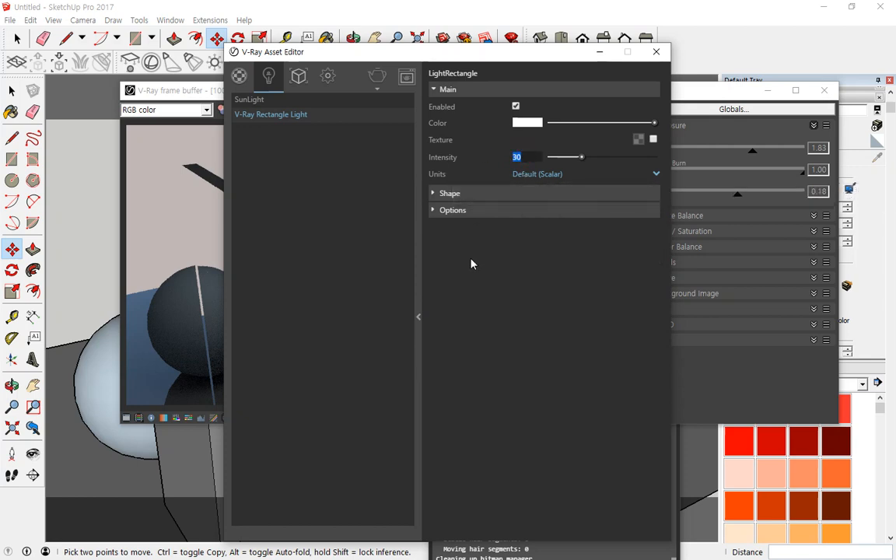
text(90)
key(Return)
- Render the scene with the brighter light, and hide the color corrections and move the frame buffer clear of the light settings
click(377, 75)
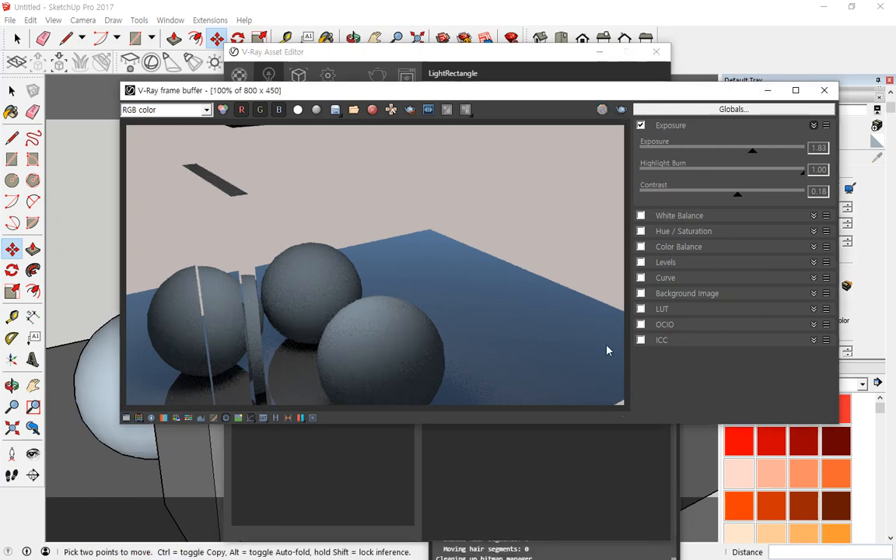
click(126, 417)
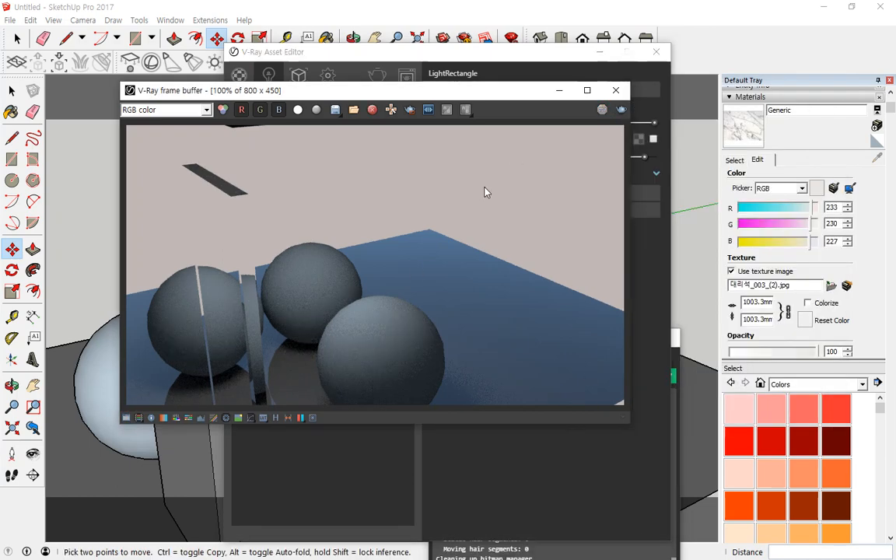
mouse_move(460, 93)
mouse_down()
mouse_move(622, 275)
mouse_move(662, 273)
mouse_move(650, 244)
mouse_move(658, 247)
mouse_up()
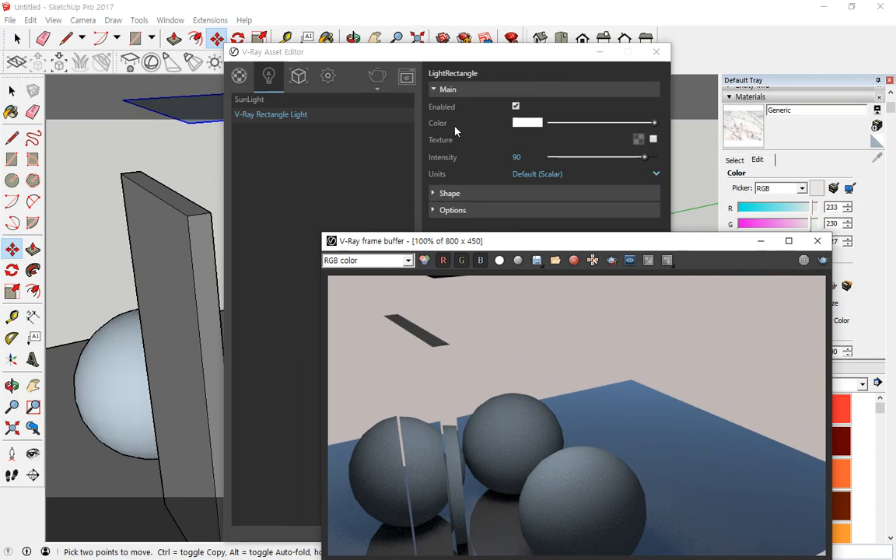
- Disable the GI (Skylight) environment override and render the scene again
click(328, 76)
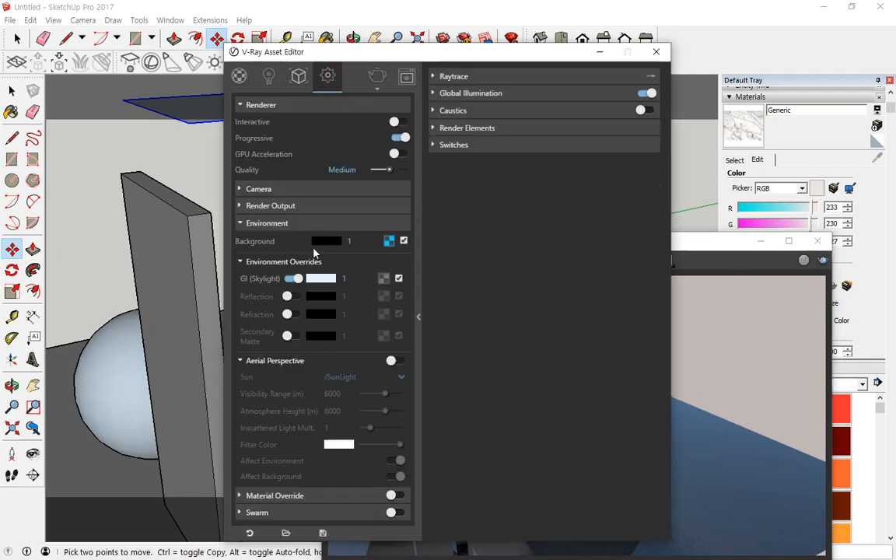
click(294, 279)
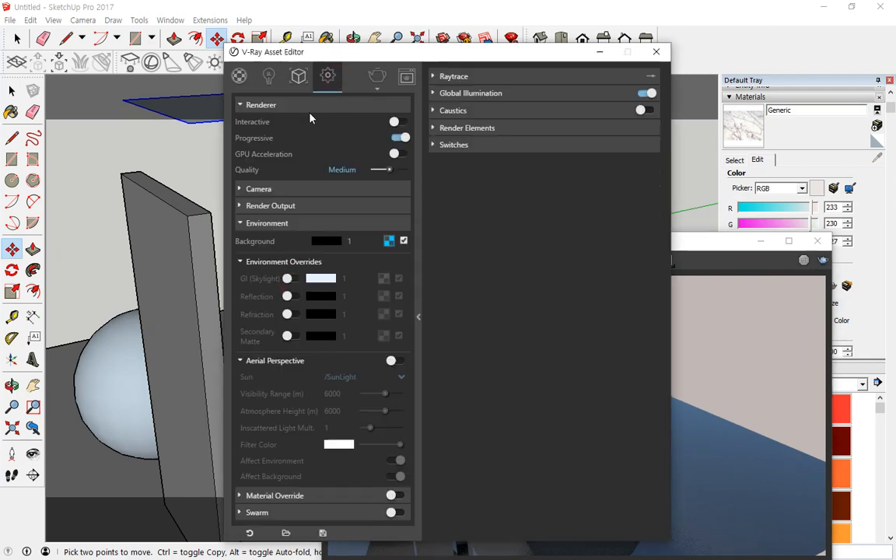
click(376, 76)
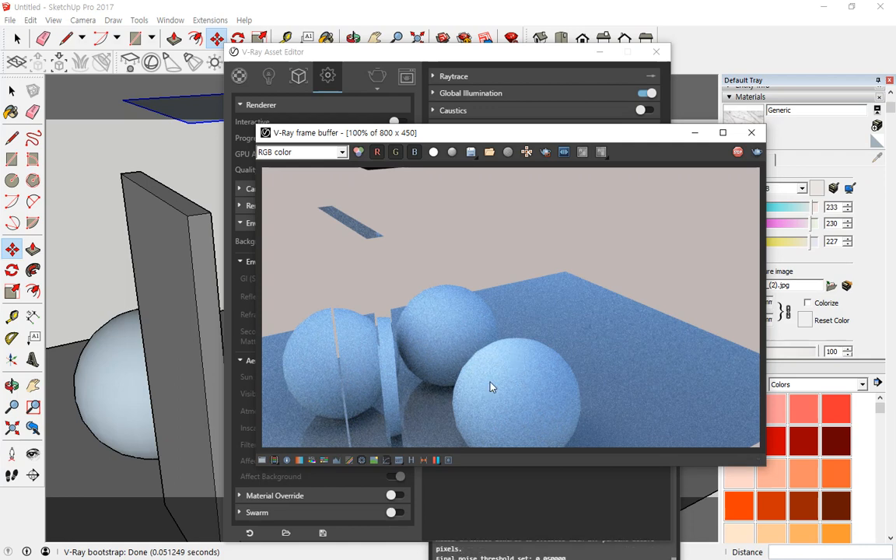
- Open the Generic1 material's settings and examine its preview highlight against the Reflection Glossiness value
drag(449, 53, 517, 49)
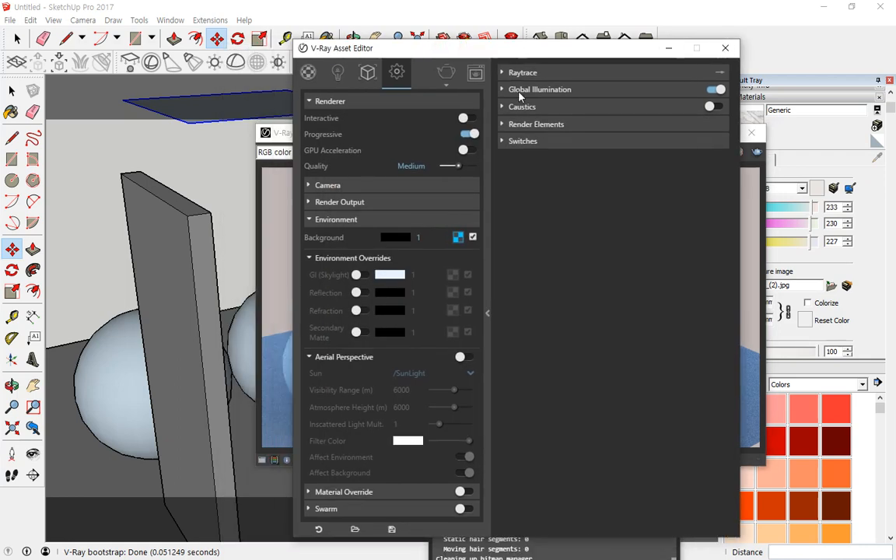
click(309, 74)
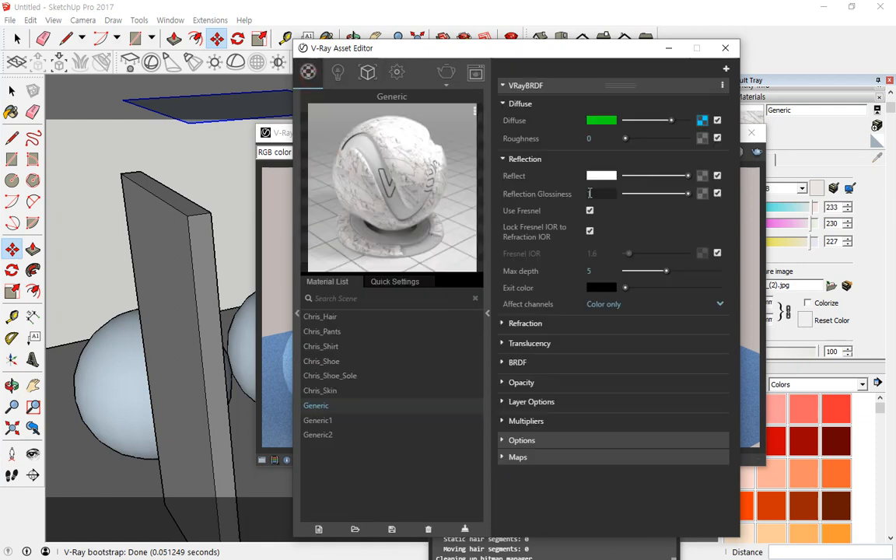
click(316, 421)
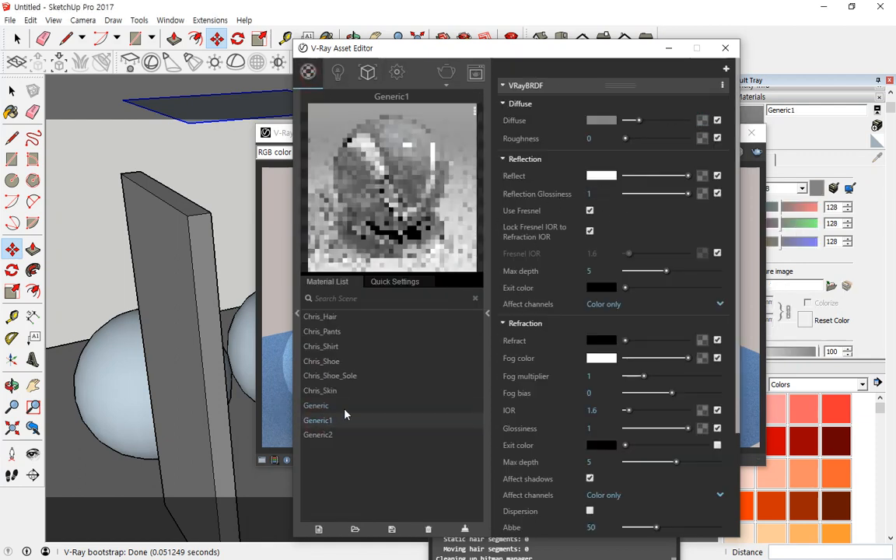
mouse_move(419, 154)
mouse_down()
mouse_move(391, 141)
mouse_move(403, 128)
mouse_move(425, 141)
mouse_move(421, 164)
mouse_up()
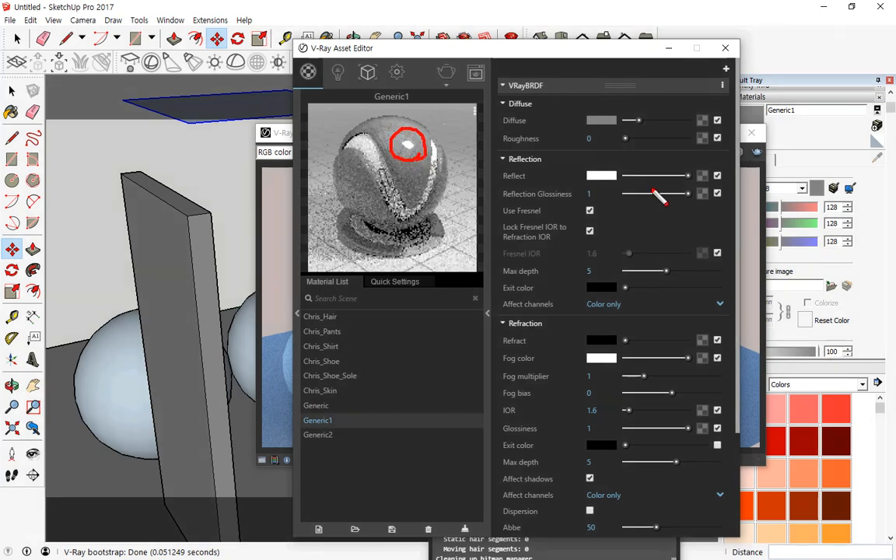
mouse_move(683, 193)
mouse_down()
mouse_move(631, 194)
mouse_move(650, 194)
mouse_up()
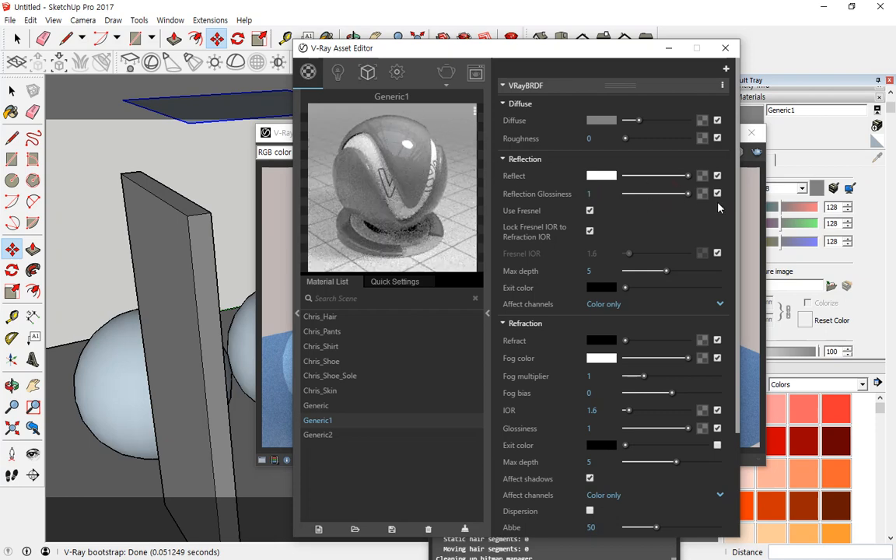
mouse_move(659, 183)
mouse_down()
mouse_move(694, 209)
mouse_move(702, 185)
mouse_up()
mouse_move(408, 161)
mouse_down()
mouse_move(361, 149)
mouse_move(435, 105)
mouse_move(431, 165)
mouse_move(611, 194)
mouse_up()
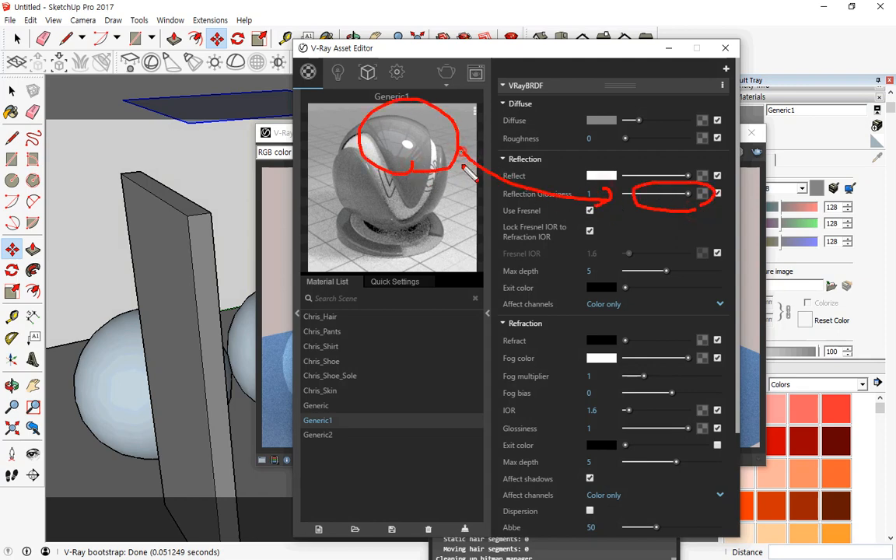
drag(461, 150, 479, 144)
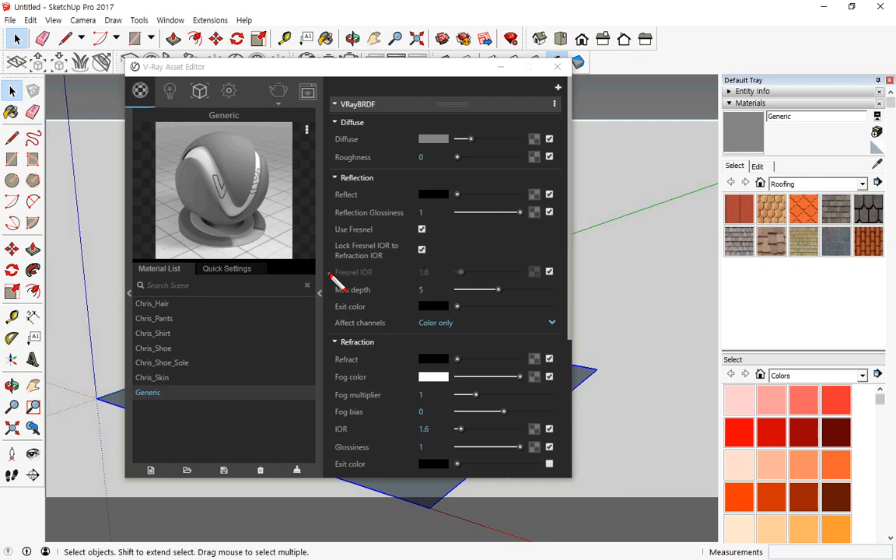
- Examine the Generic material's reflection Max depth and Exit color, and its refraction Exit color, Max depth and Affect shadows options
mouse_move(336, 275)
mouse_down()
mouse_move(331, 307)
mouse_move(365, 319)
mouse_move(450, 325)
mouse_move(522, 305)
mouse_move(426, 279)
mouse_move(331, 279)
mouse_up()
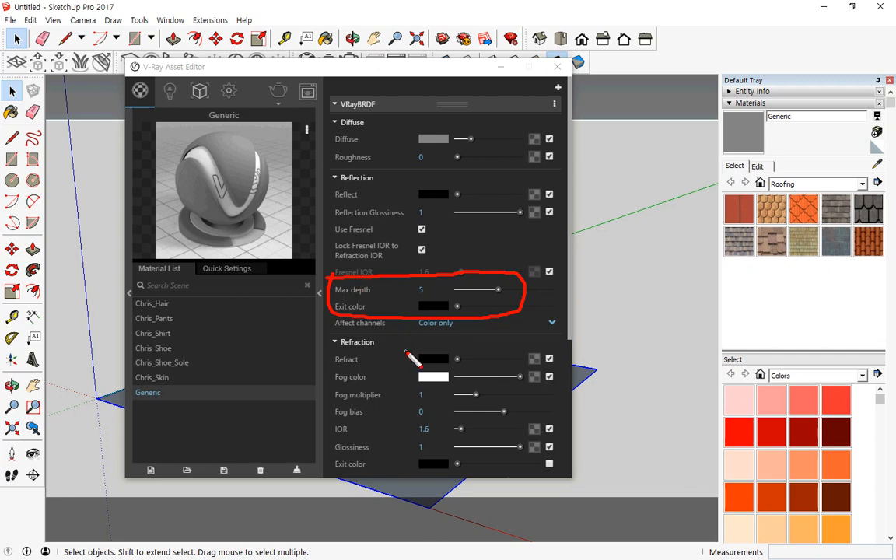
key(Escape)
scroll(407, 356, down, 3)
key(ctrl+2)
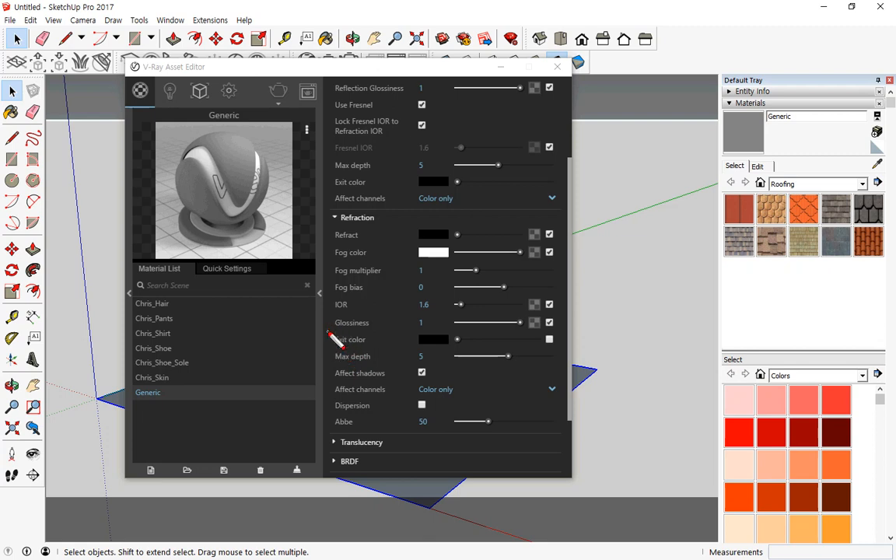
mouse_move(330, 334)
mouse_down()
mouse_move(564, 337)
mouse_move(564, 361)
mouse_move(410, 367)
mouse_move(326, 355)
mouse_move(327, 335)
mouse_up()
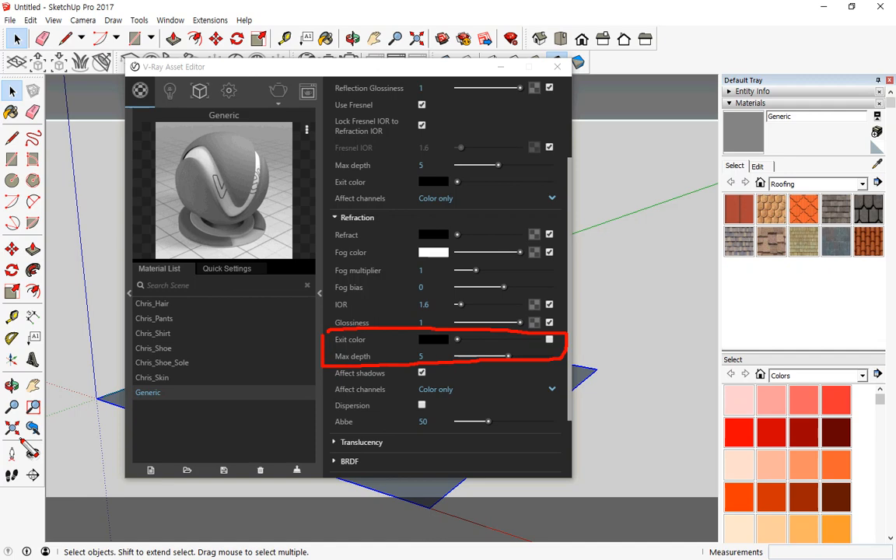
scroll(427, 385, down, 2)
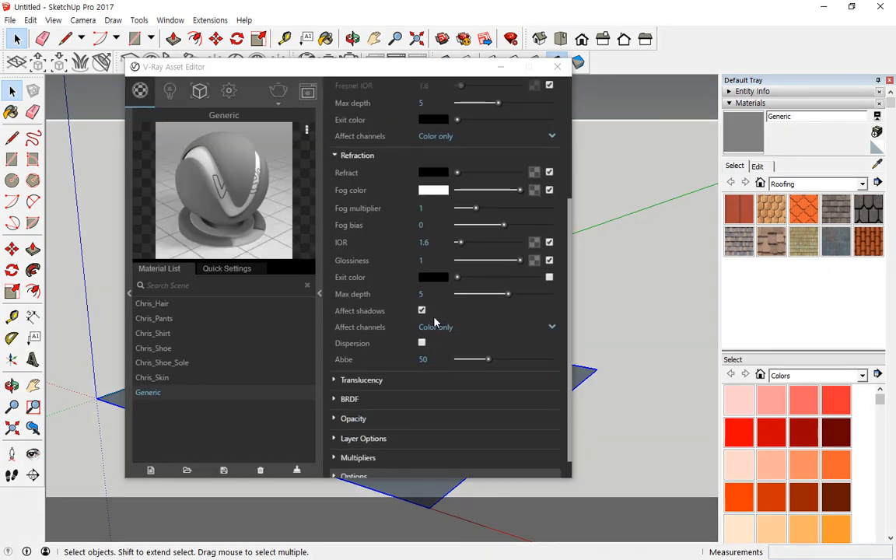
key(ctrl+2)
mouse_move(352, 317)
mouse_down()
mouse_move(464, 314)
mouse_move(404, 322)
mouse_up()
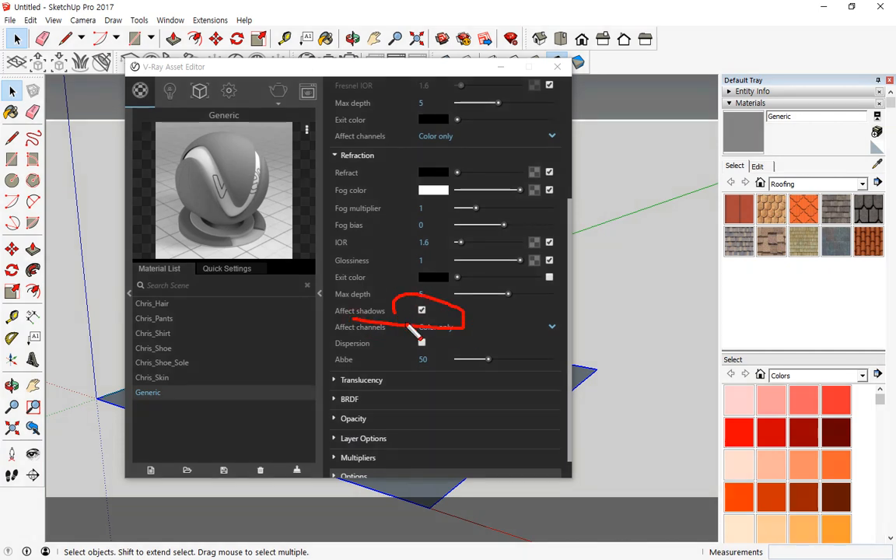
key(Escape)
scroll(426, 330, down, 1)
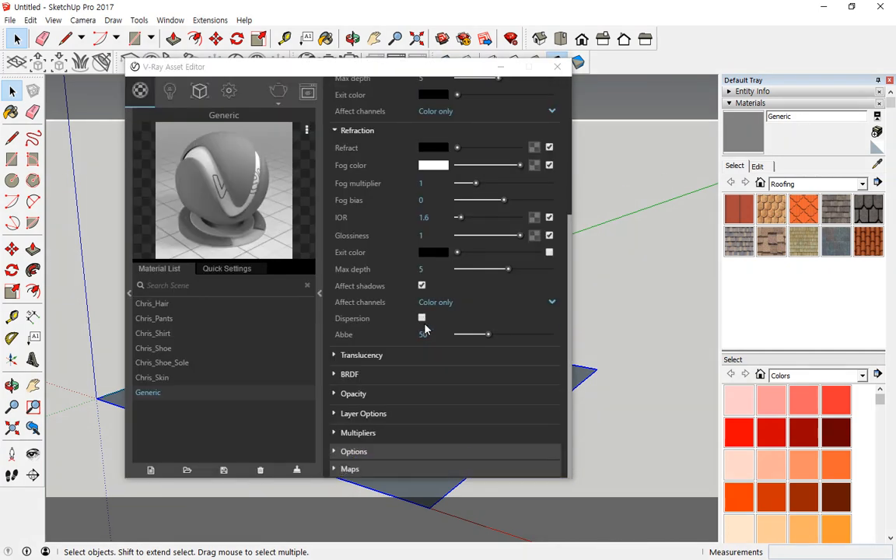
- Expand the Generic material's Translucency settings and review the available translucency types
click(365, 355)
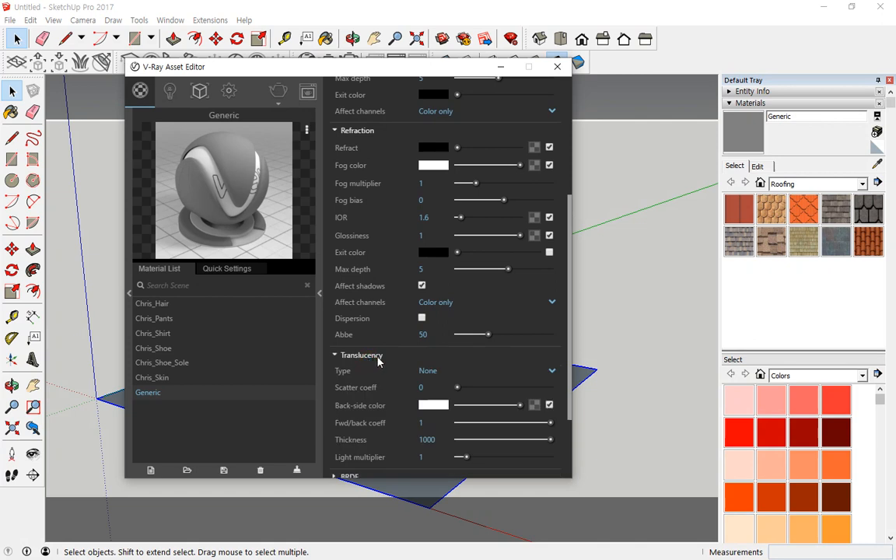
scroll(335, 302, down, 4)
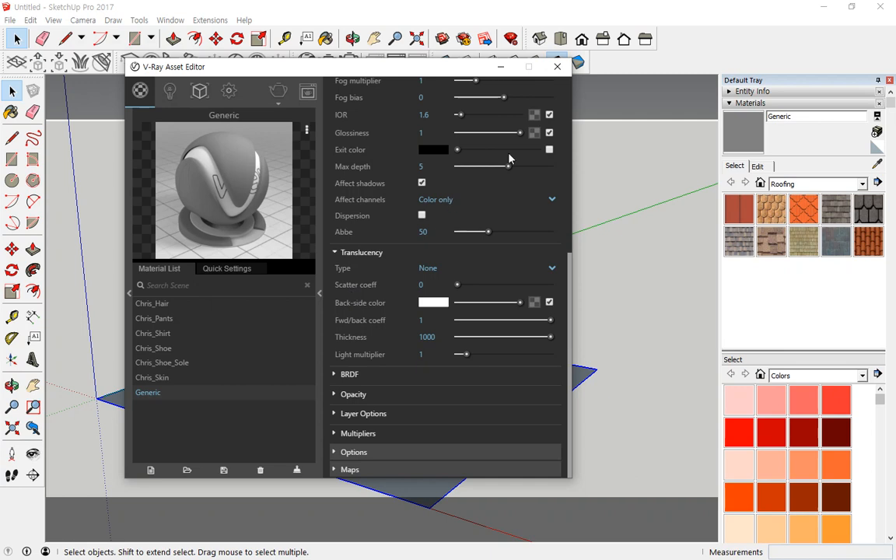
click(468, 269)
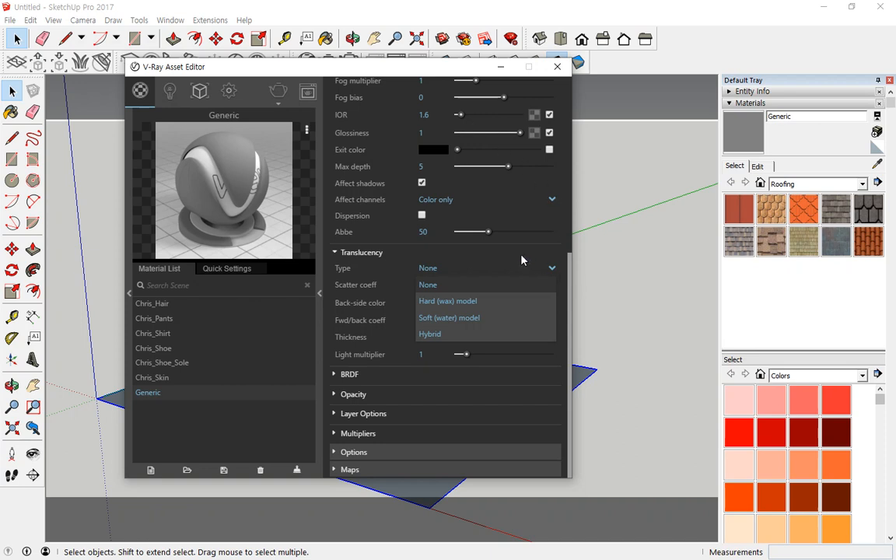
click(497, 256)
click(356, 355)
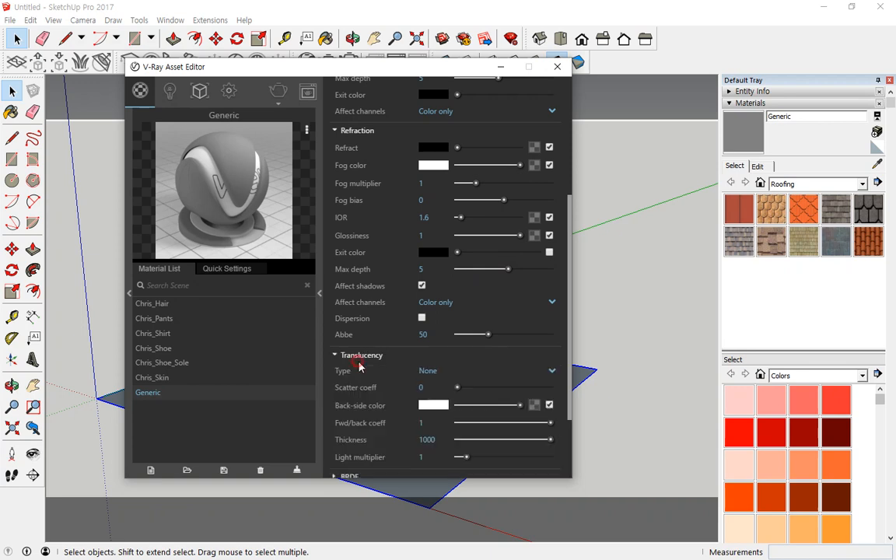
scroll(410, 368, down, 3)
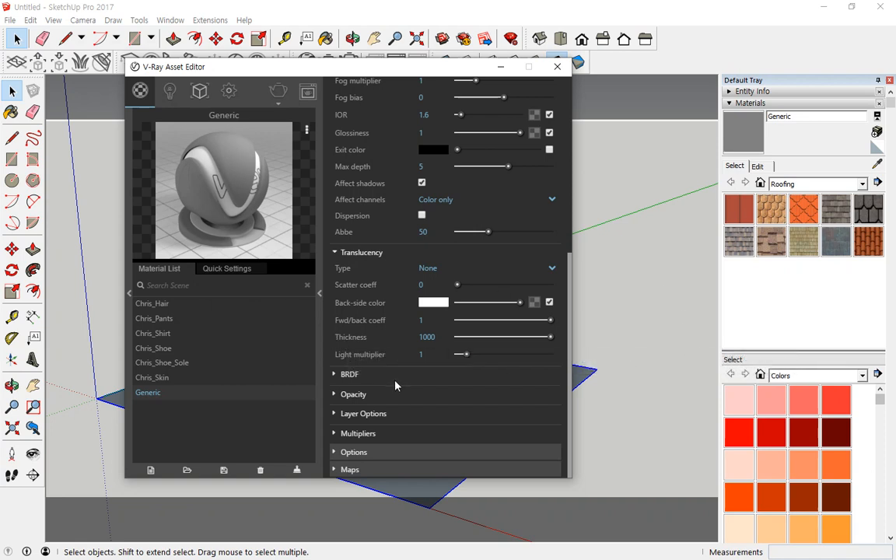
- Try the Generic material's opacity at 0, restore it to 1, and close the Asset Editor
click(336, 398)
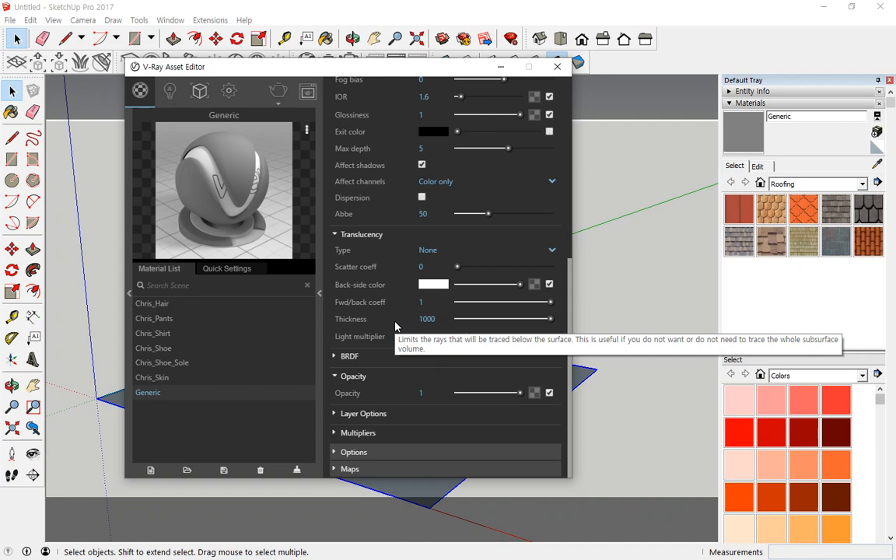
scroll(376, 152, up, 3)
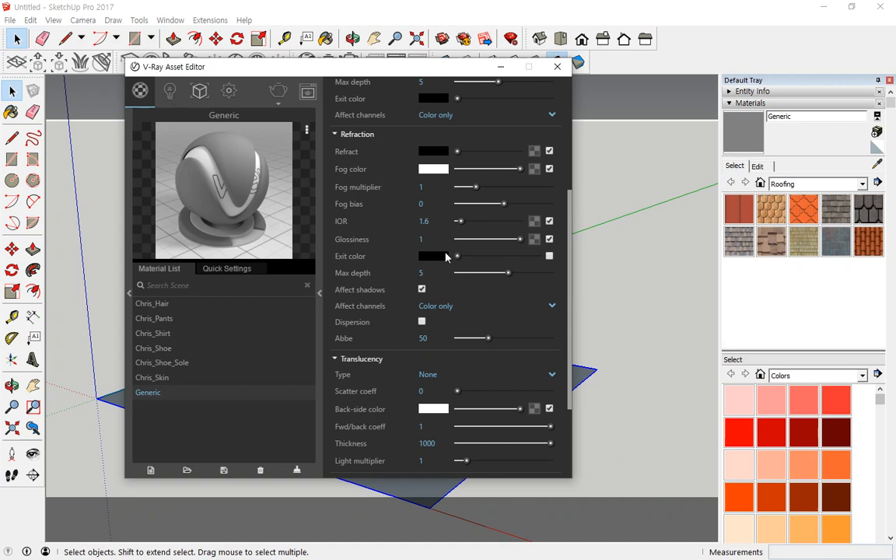
scroll(440, 235, down, 3)
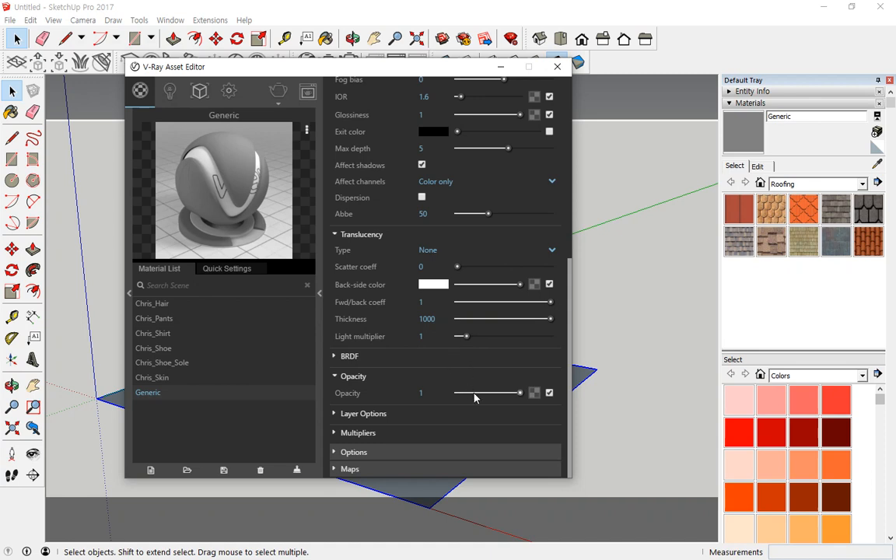
drag(519, 393, 585, 400)
drag(520, 393, 447, 395)
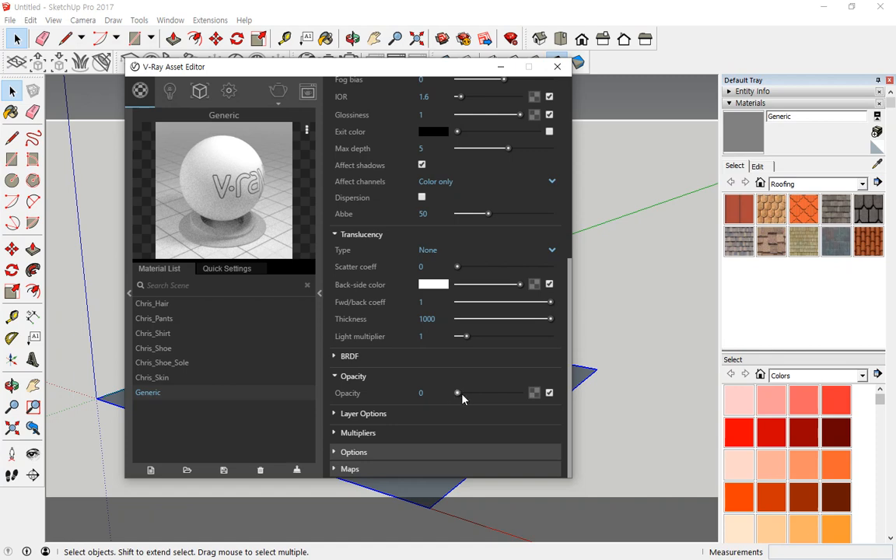
drag(458, 394, 520, 394)
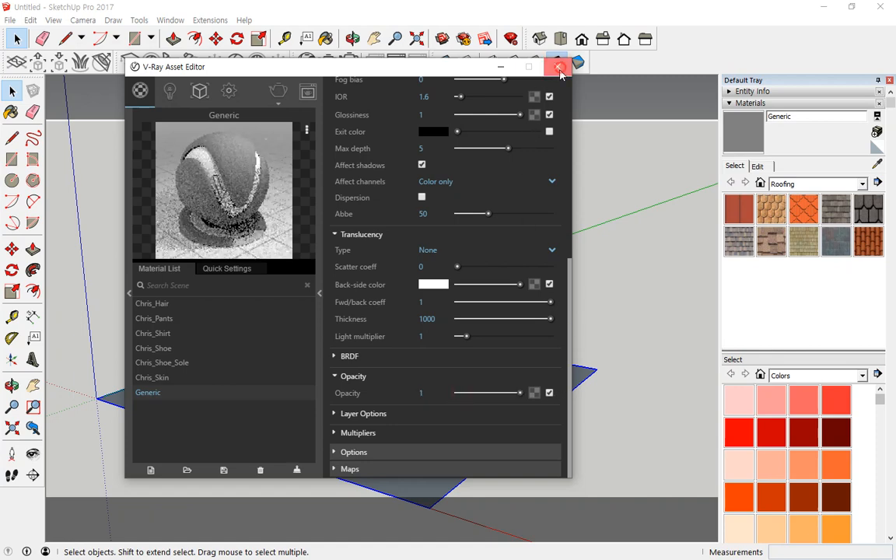
click(557, 66)
- Draw a rectangle about 1162 x 603 mm on the floor plane and pull it up about 2337 mm into a box
click(12, 159)
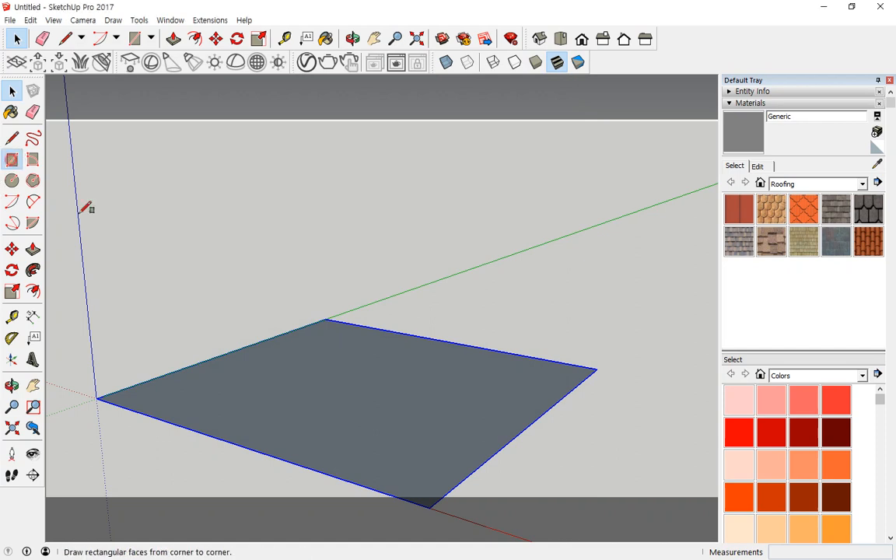
click(305, 394)
click(333, 418)
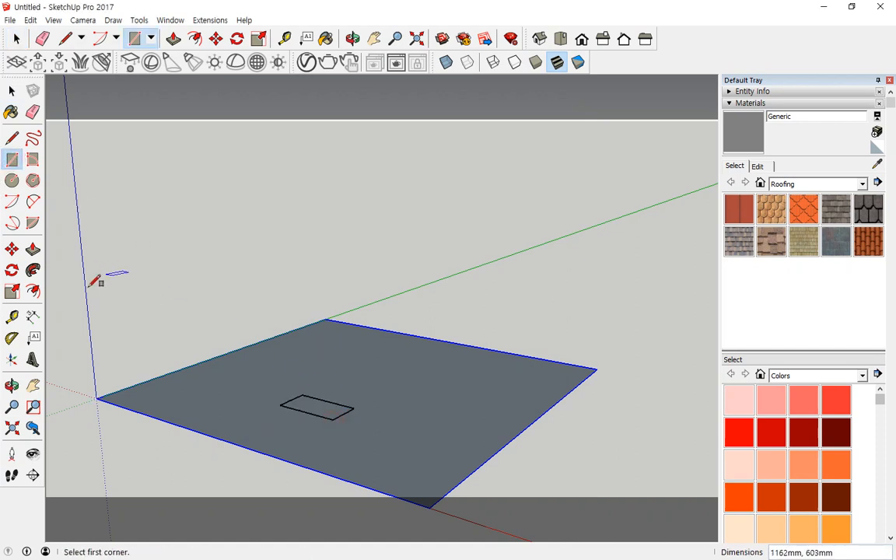
click(33, 248)
drag(307, 414, 293, 272)
- Select all of the box's connected faces and edges and make them a group
click(12, 91)
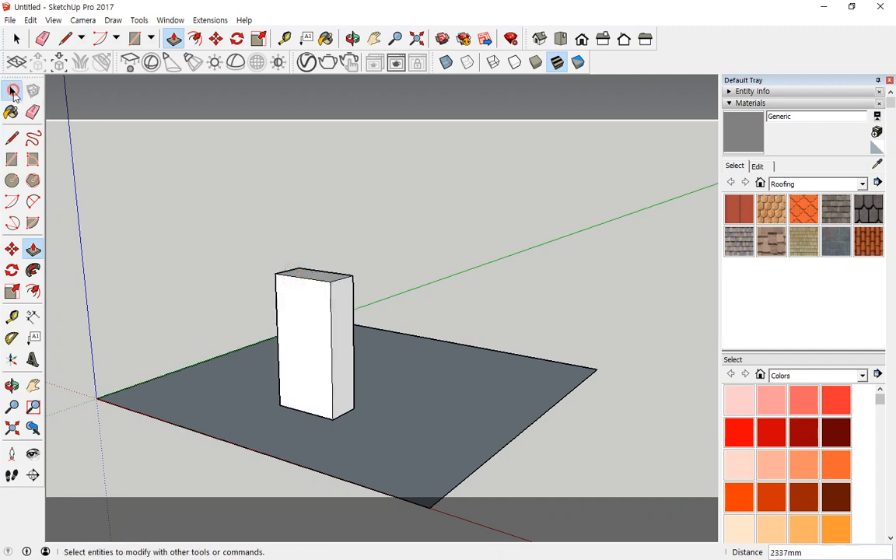
triple_click(289, 313)
right_click(294, 305)
click(335, 408)
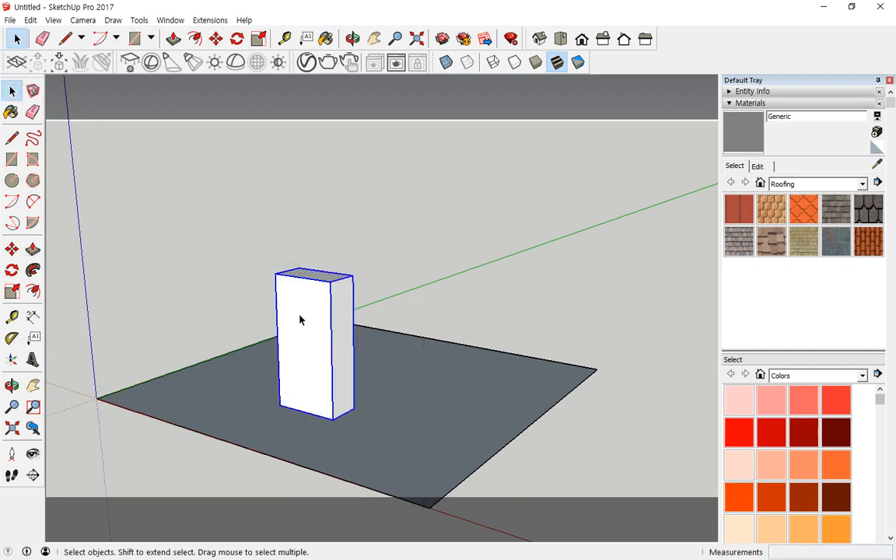
- Reopen the V-Ray Asset Editor beside the model and apply the Generic material to the selected box
click(286, 41)
drag(311, 69, 630, 88)
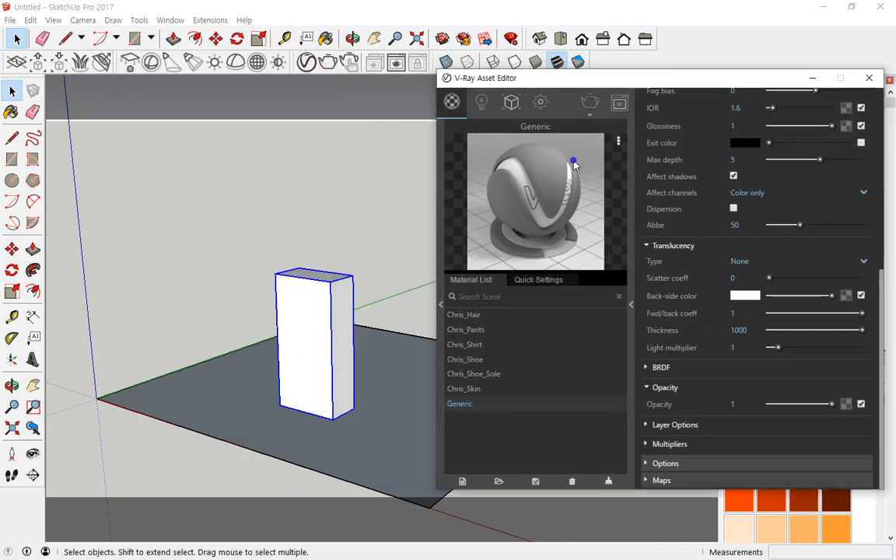
right_click(574, 164)
click(599, 182)
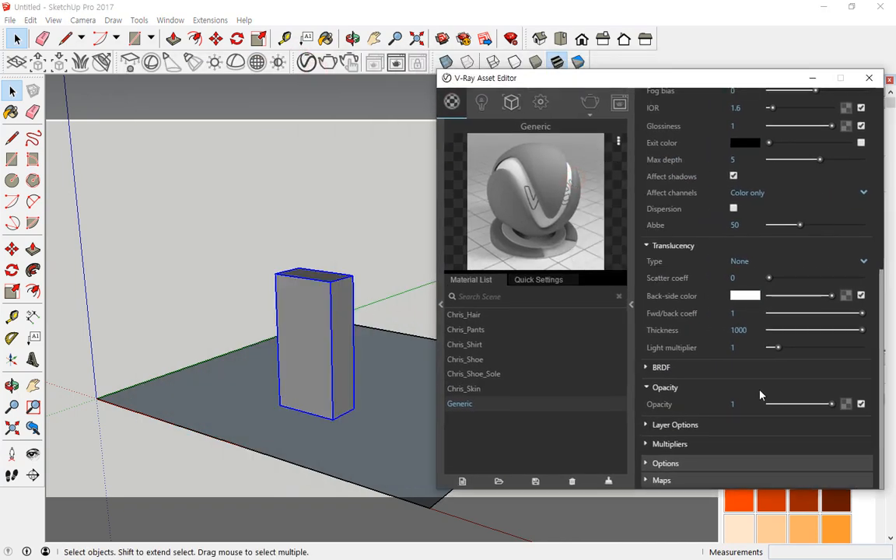
- Set the Generic material's opacity to 0 and render the scene to check the box on the floor plane
drag(831, 406, 753, 406)
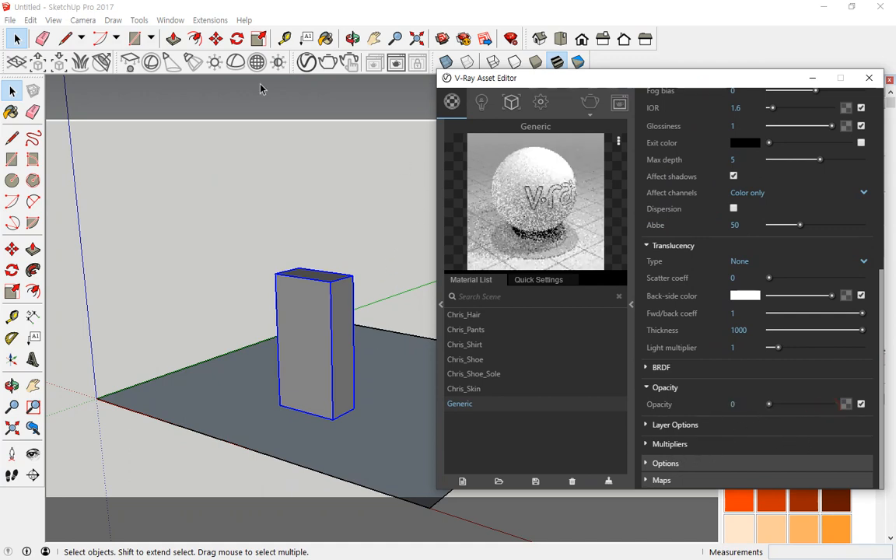
click(329, 64)
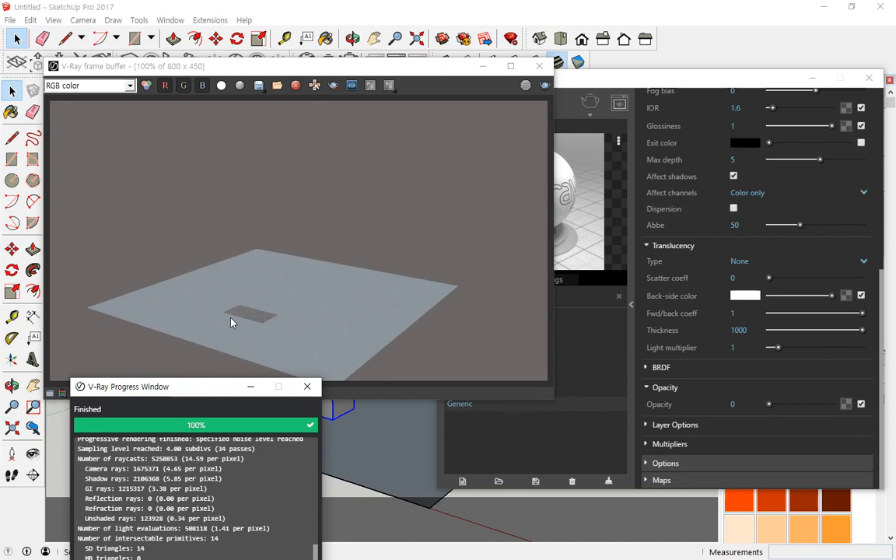
mouse_move(237, 330)
mouse_down()
mouse_move(295, 284)
mouse_move(260, 333)
mouse_up()
- Set the Generic material's opacity to 0.71, render the scene again, and close the frame buffer
drag(768, 403, 814, 406)
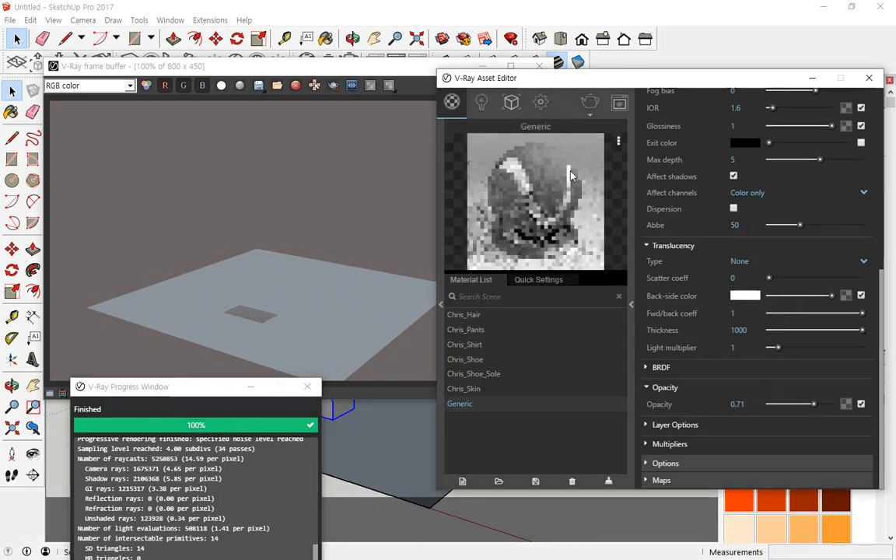
click(590, 101)
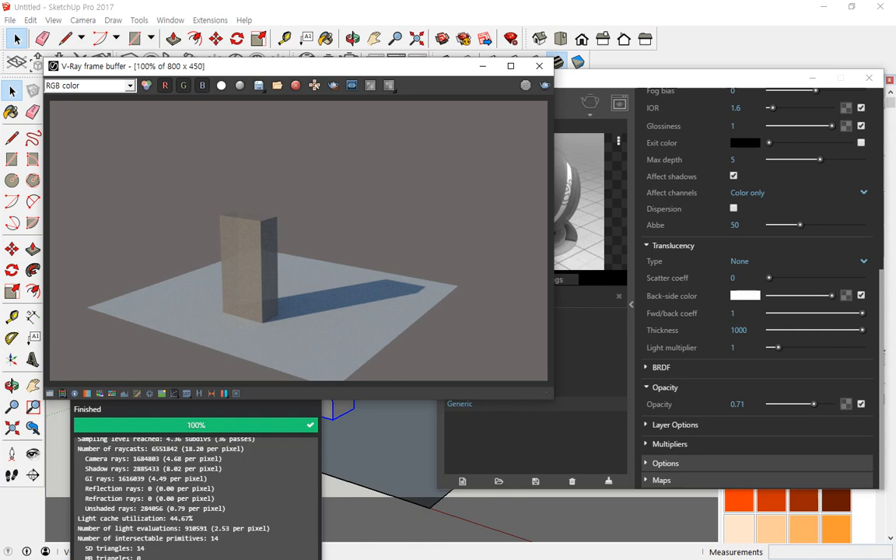
click(535, 61)
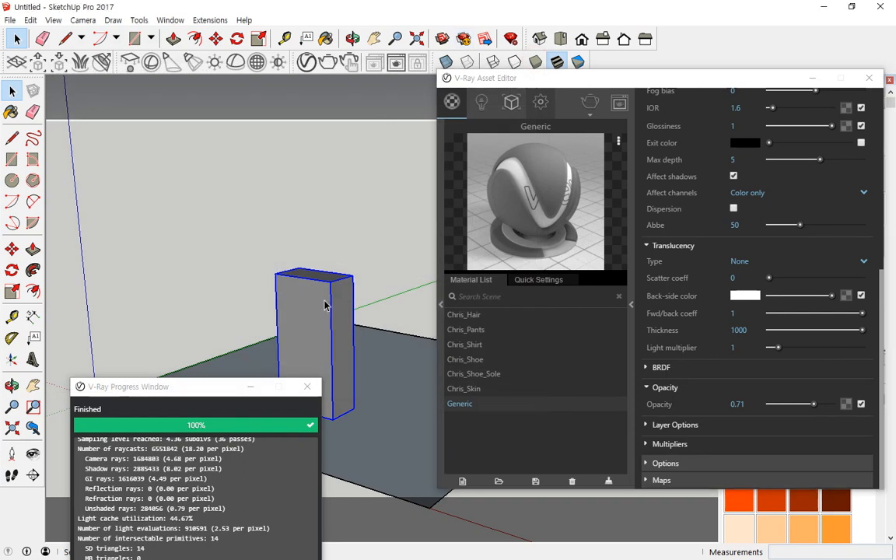
- Delete the box and draw an upright rectangle about 2337 mm by 2950 mm standing on the floor plane
key(Delete)
click(12, 159)
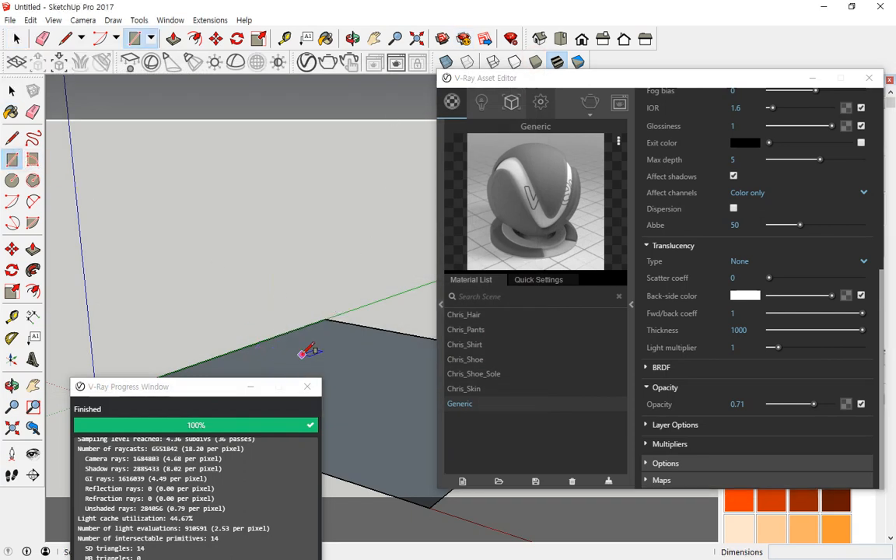
click(302, 353)
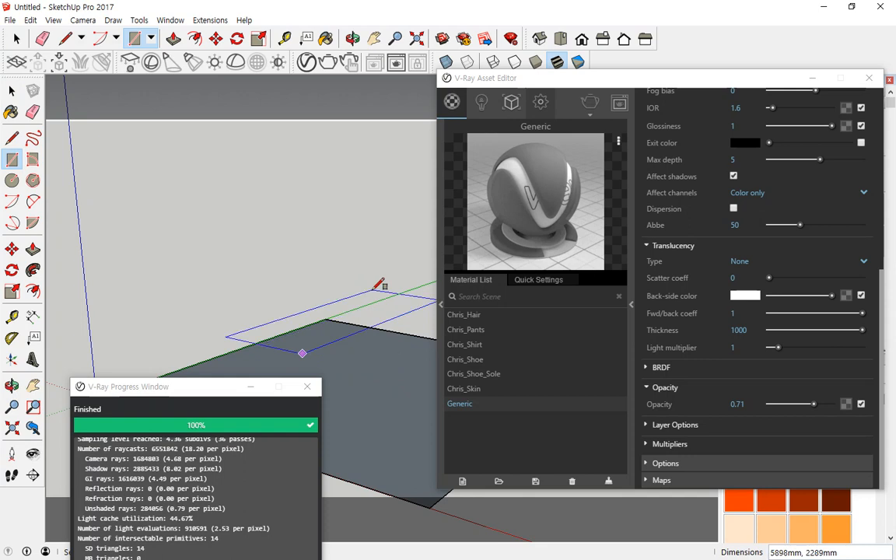
click(395, 222)
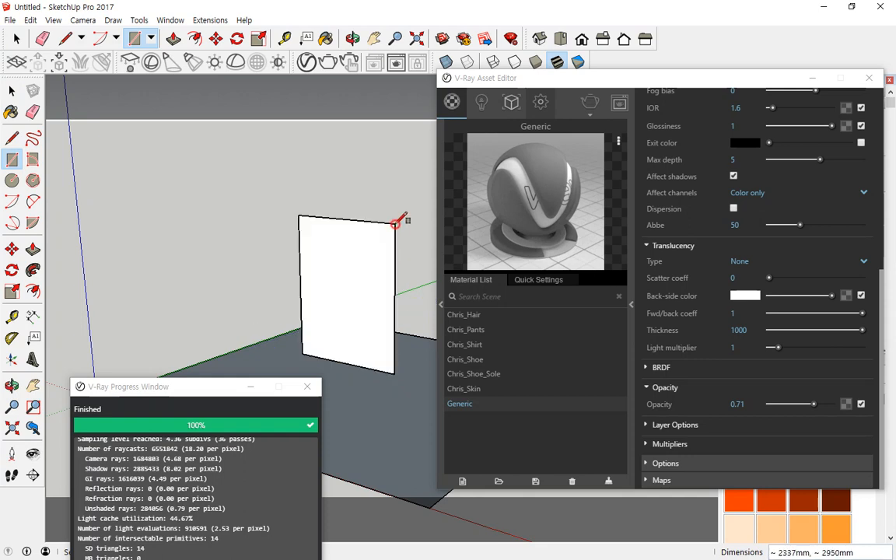
- Group the upright rectangle's face and edges and apply the Generic material to the group
click(12, 91)
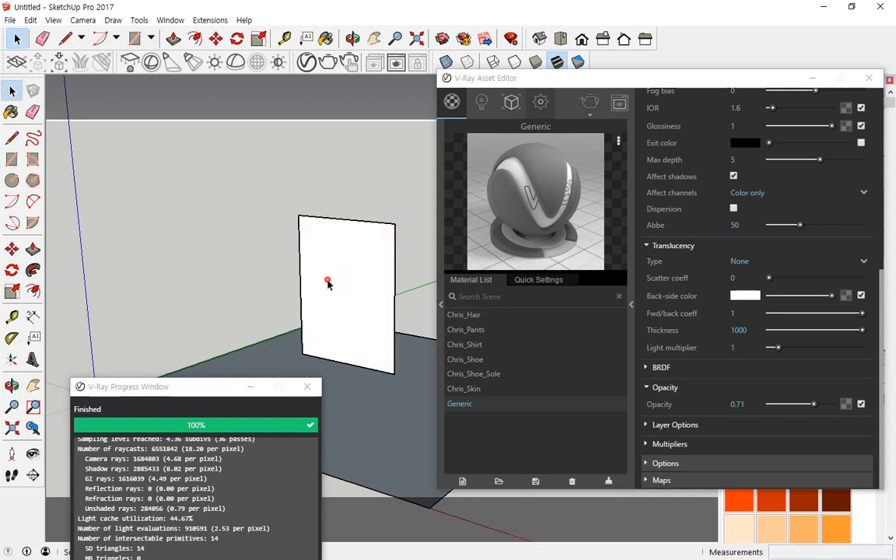
click(327, 284)
right_click(335, 258)
key(g)
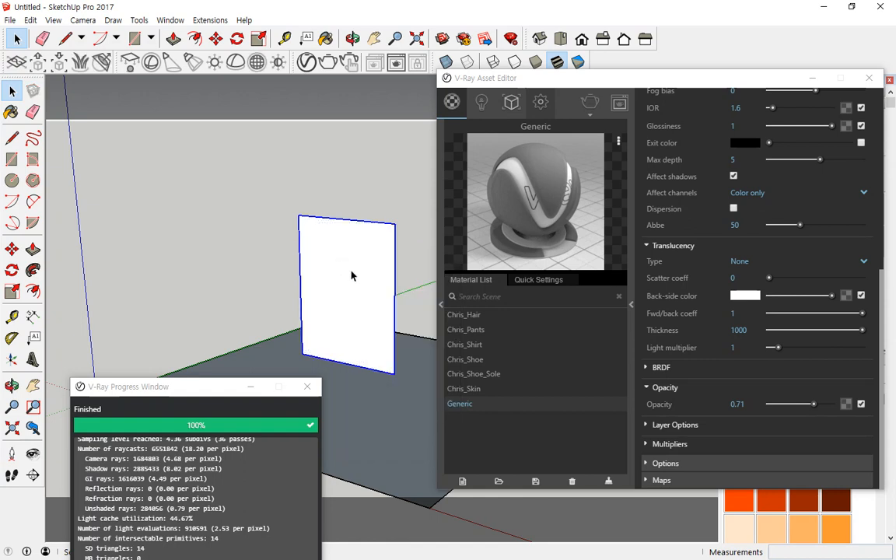
right_click(538, 186)
click(551, 196)
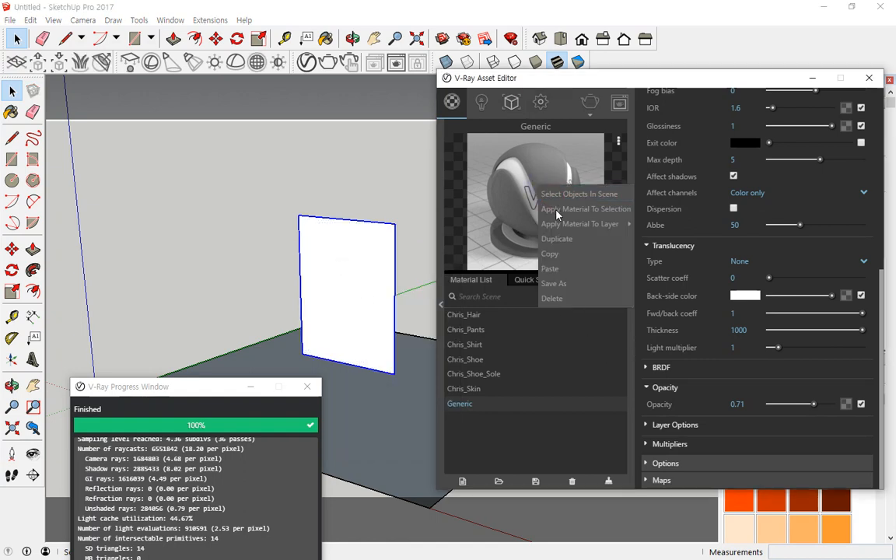
click(557, 212)
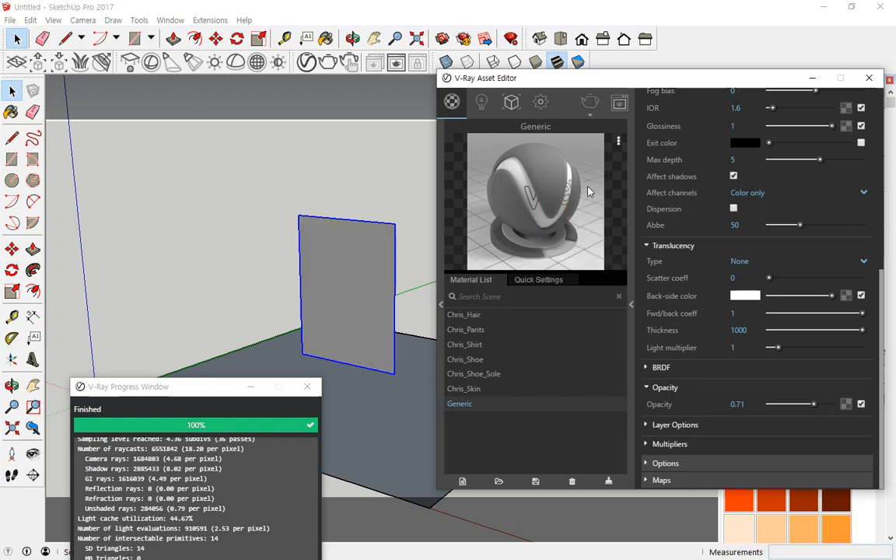
- Assign a Bitmap texture to the Generic material's diffuse color
scroll(657, 204, up, 10)
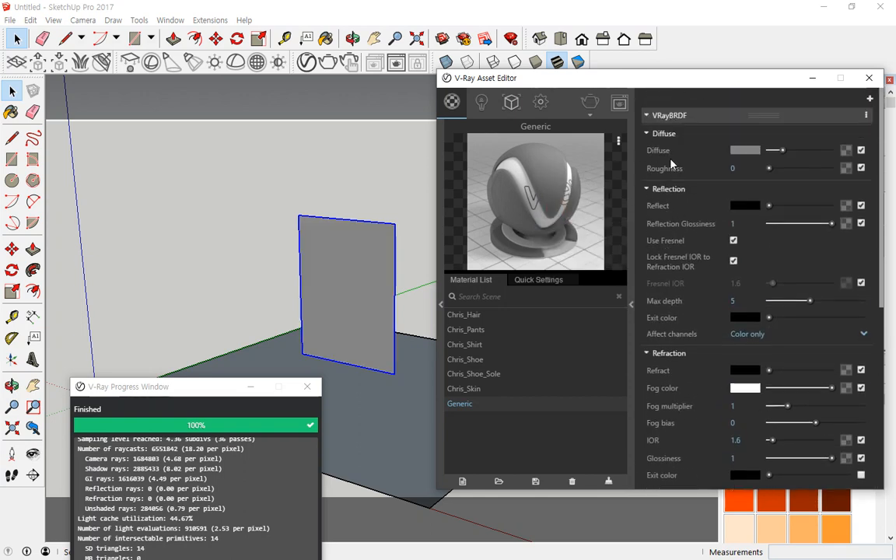
click(845, 150)
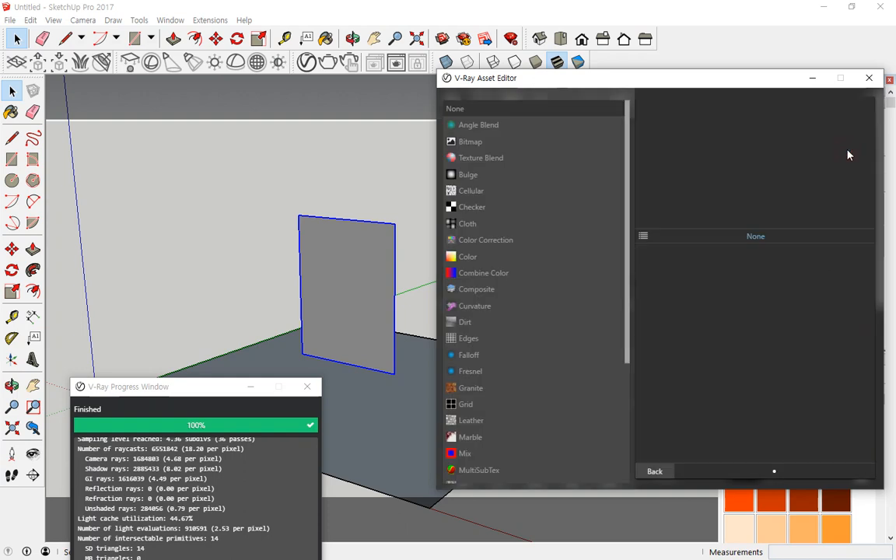
click(470, 142)
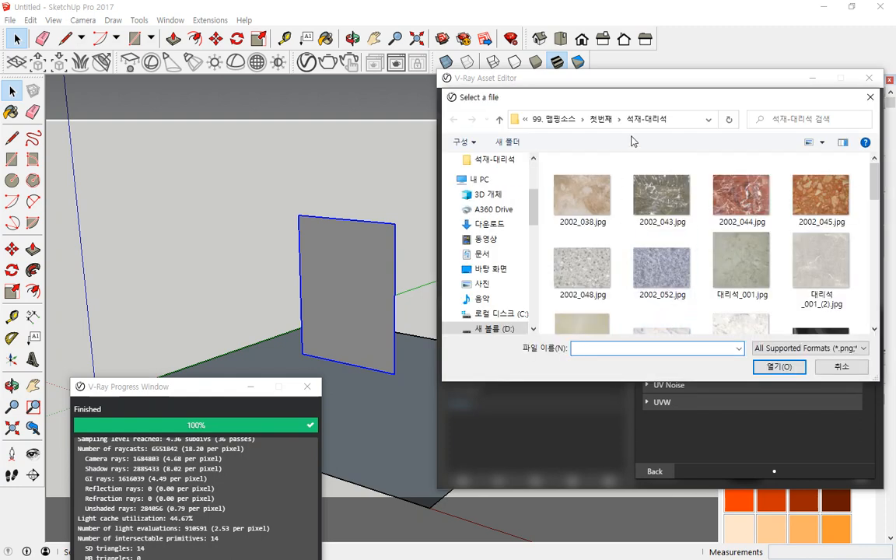
- Load Tree_A1.png from the 나무 texture folder as the diffuse bitmap and return to the material's settings
click(600, 119)
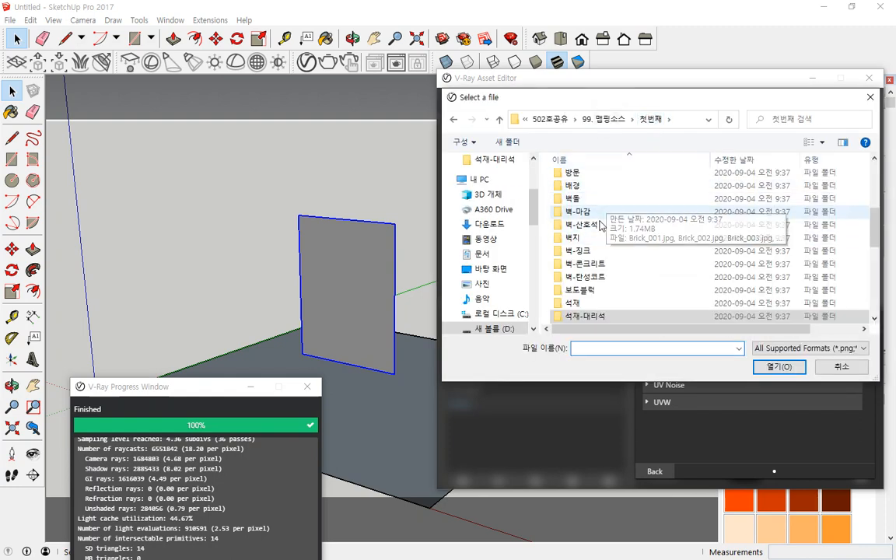
scroll(609, 257, down, 1)
scroll(607, 235, up, 4)
scroll(608, 236, up, 2)
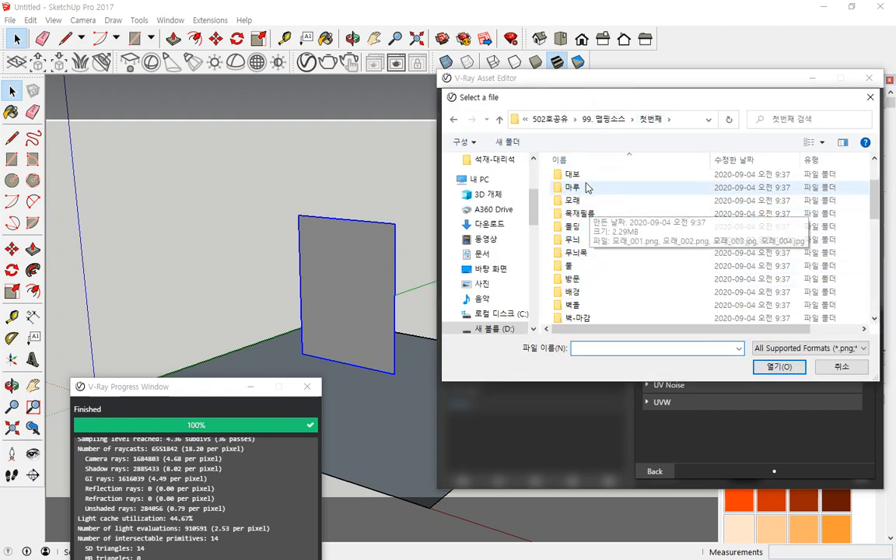
double_click(600, 220)
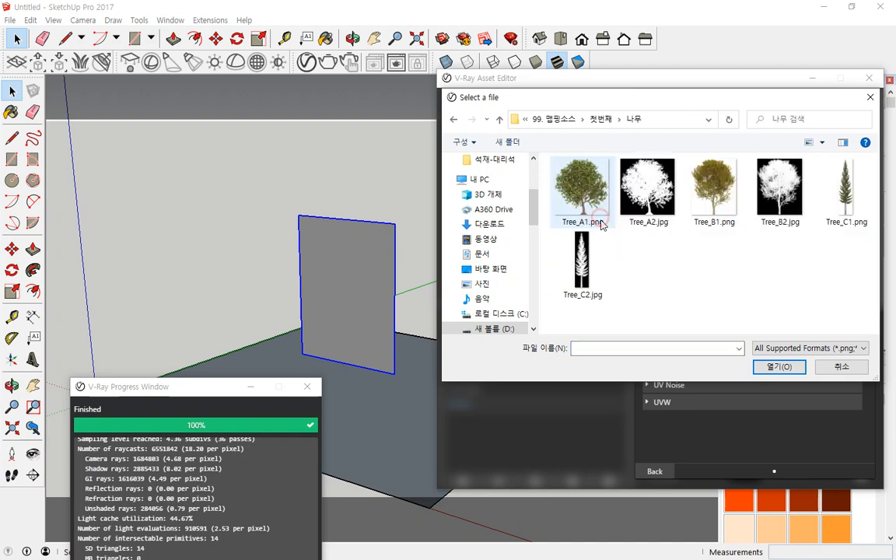
click(581, 186)
click(641, 202)
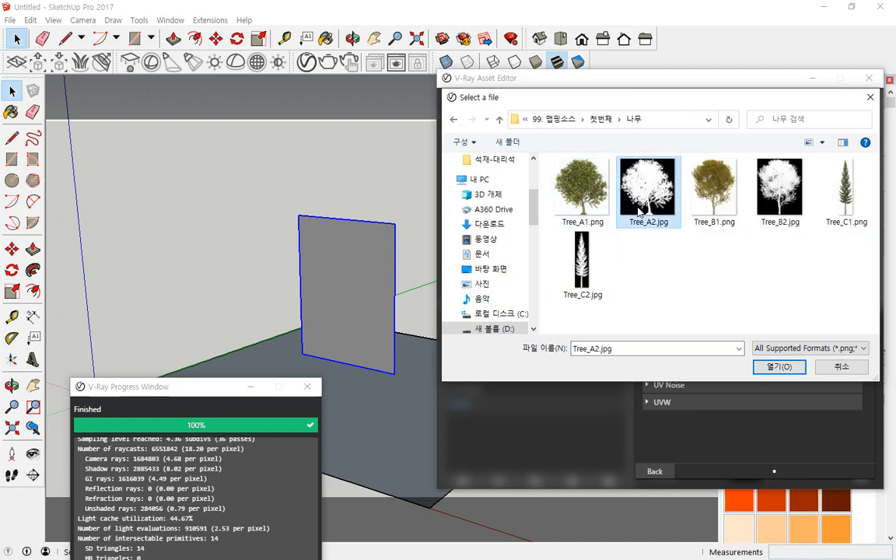
click(590, 176)
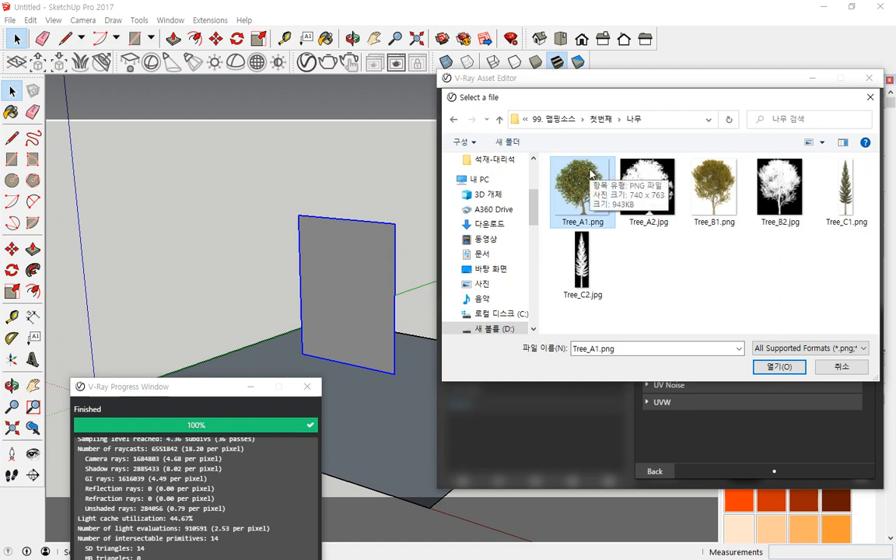
double_click(590, 174)
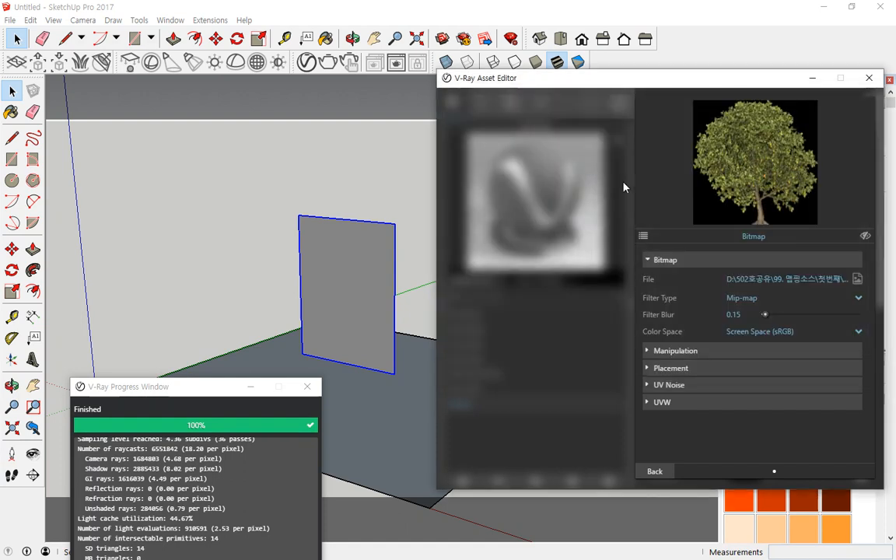
click(653, 471)
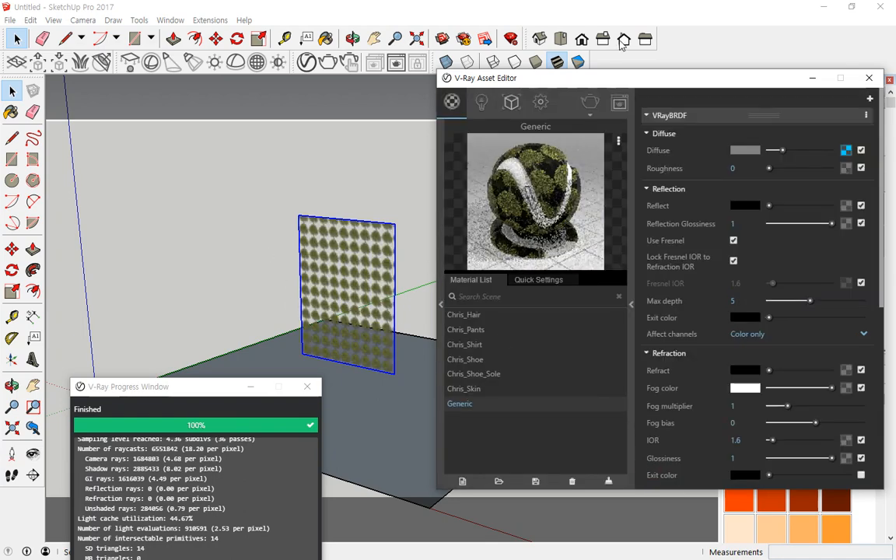
- Move the Asset Editor off the model and set the Generic material's tree texture width to 2000 mm
drag(652, 79, 0, 31)
scroll(353, 268, up, 4)
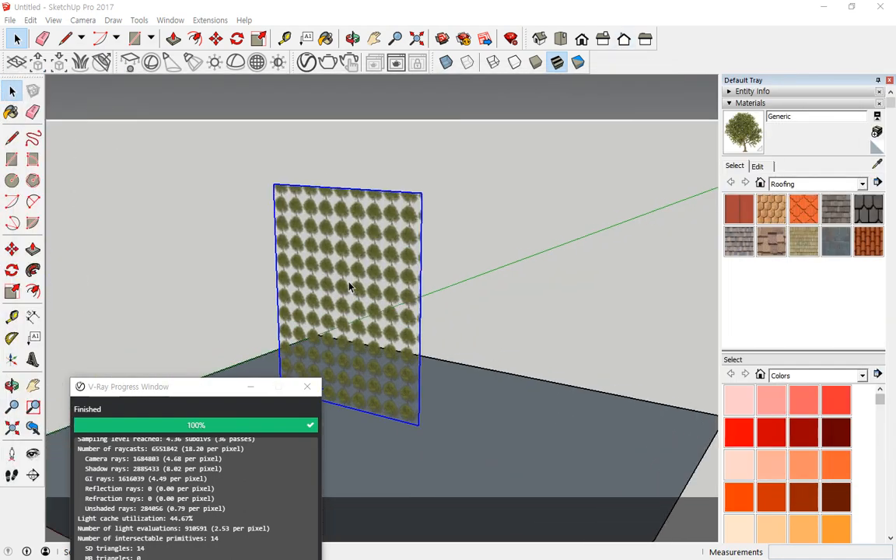
click(754, 165)
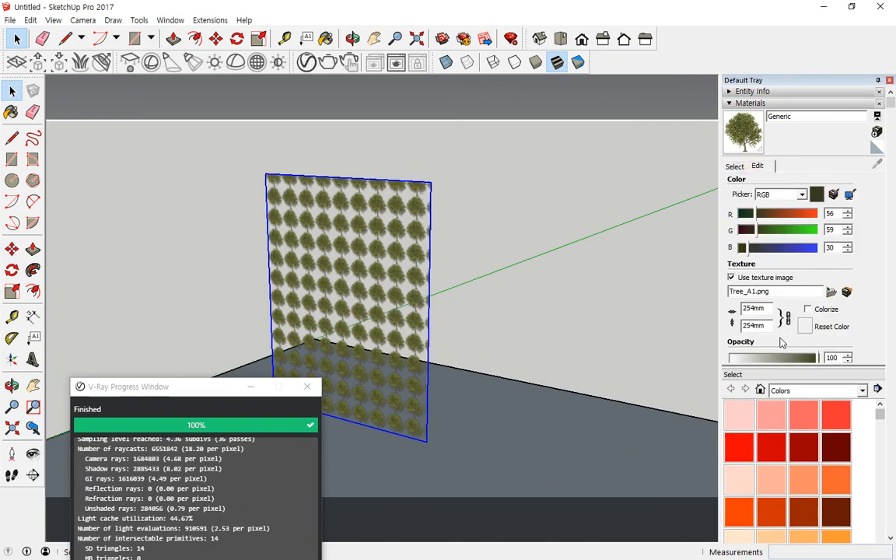
drag(768, 309, 628, 307)
text(500)
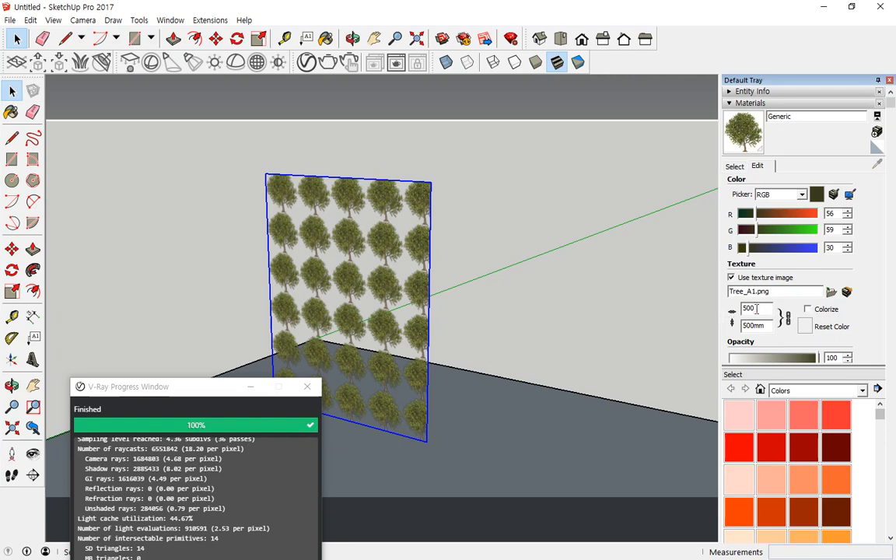
drag(756, 309, 633, 291)
text(2000)
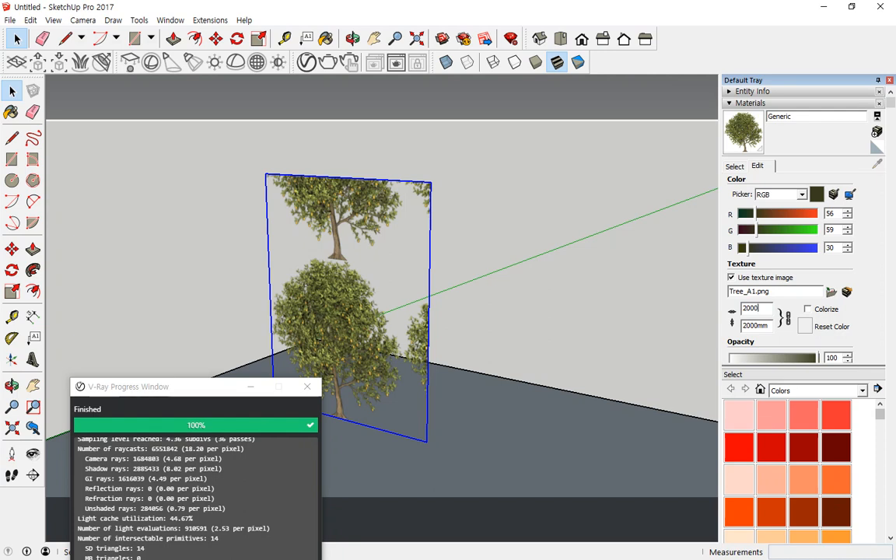
double_click(318, 300)
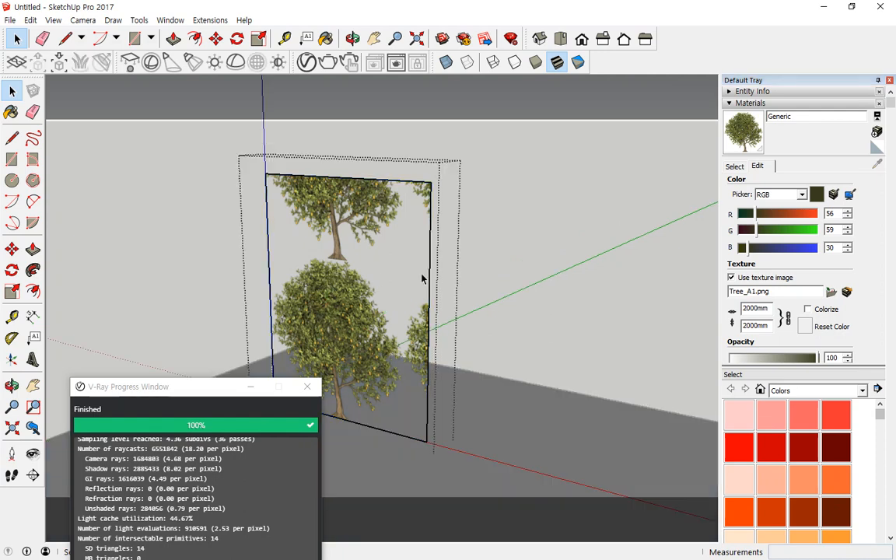
click(477, 264)
click(338, 223)
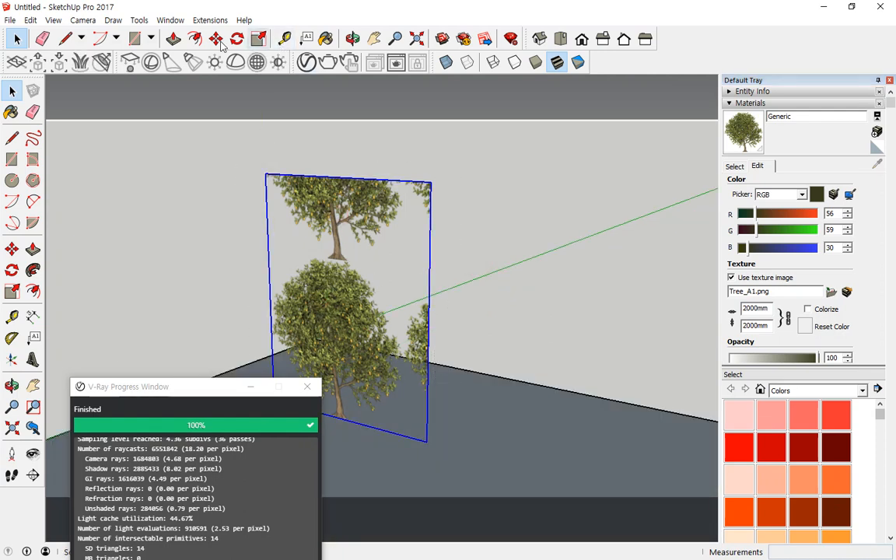
click(259, 39)
drag(342, 181, 342, 210)
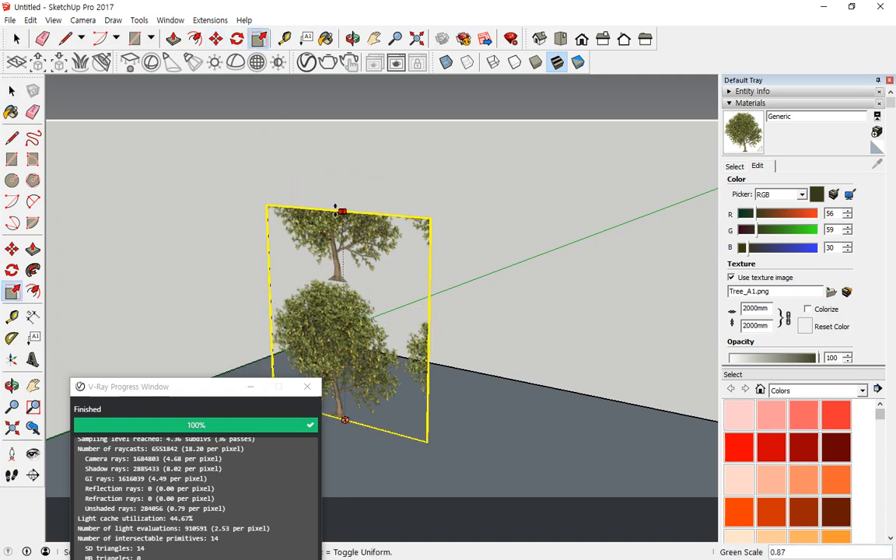
key(Escape)
key(space)
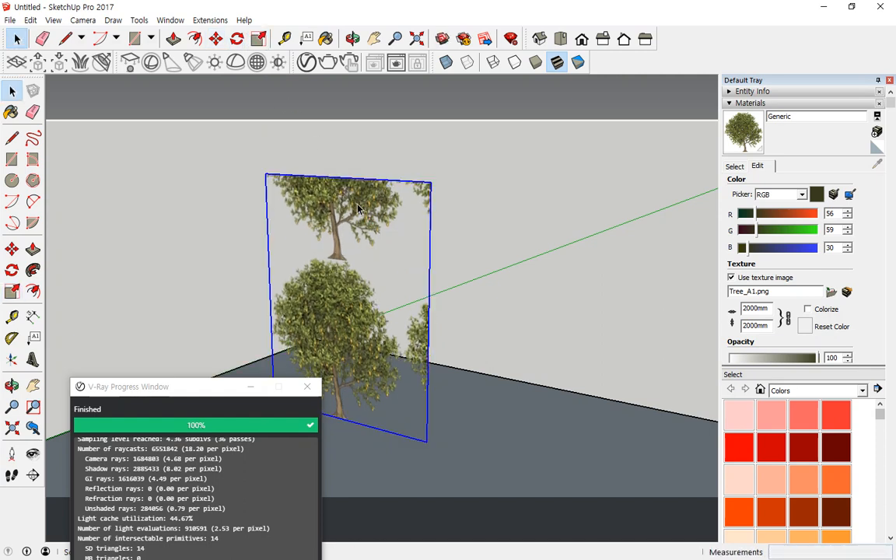
- Open the rectangle group and move its top edge down about 966 mm to just above the lower tree's crown
double_click(357, 207)
click(362, 210)
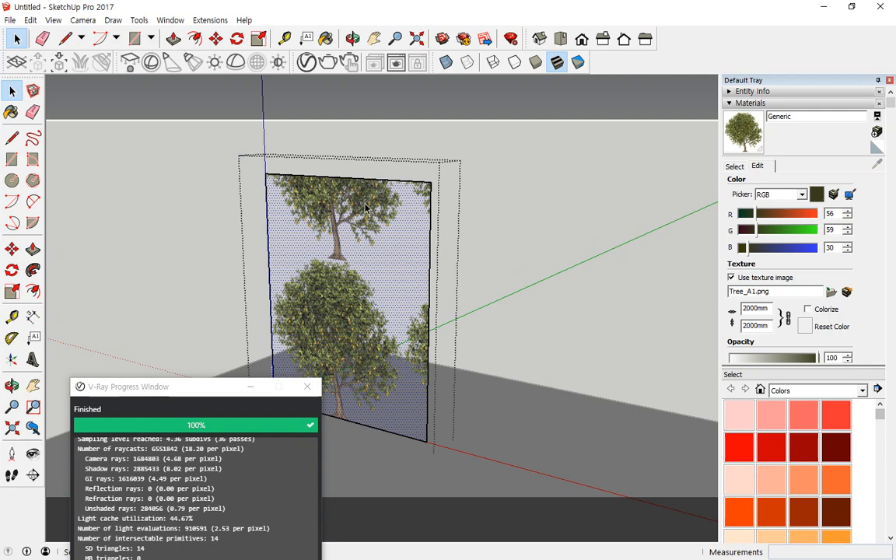
click(364, 165)
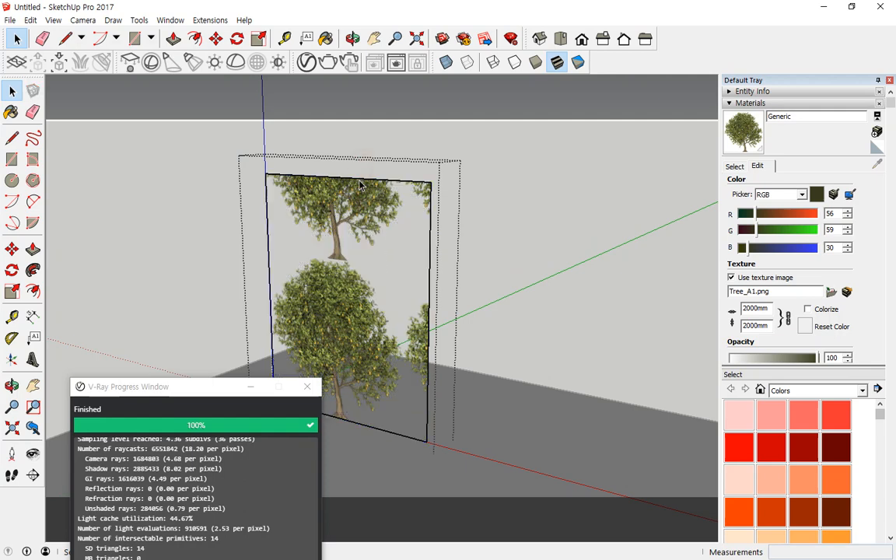
click(360, 181)
click(216, 38)
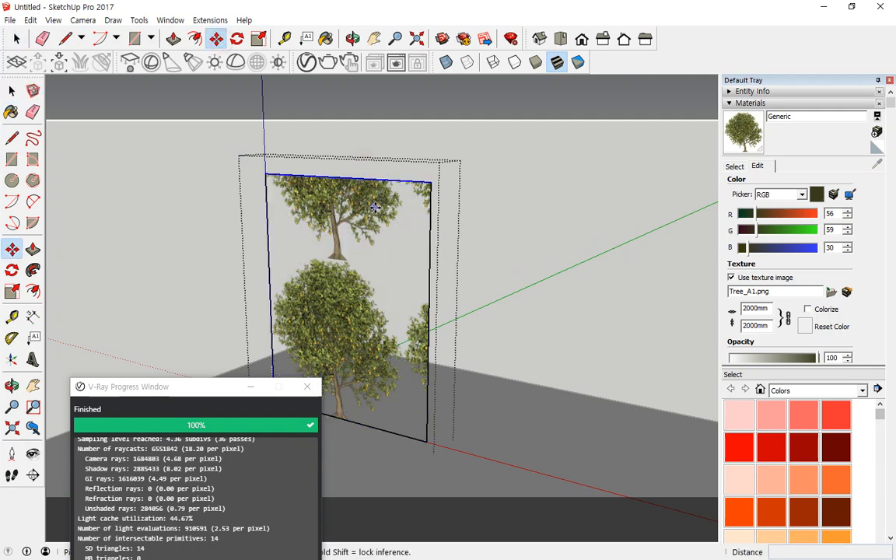
click(370, 184)
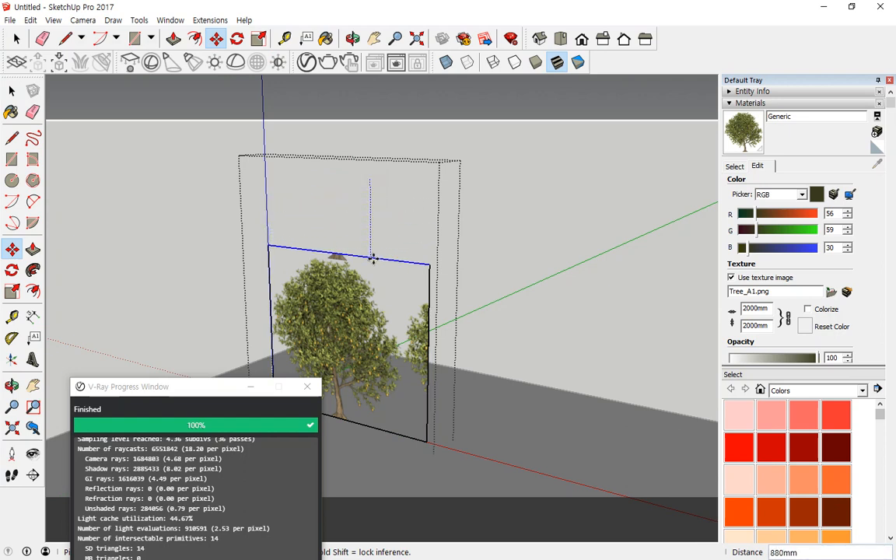
click(372, 264)
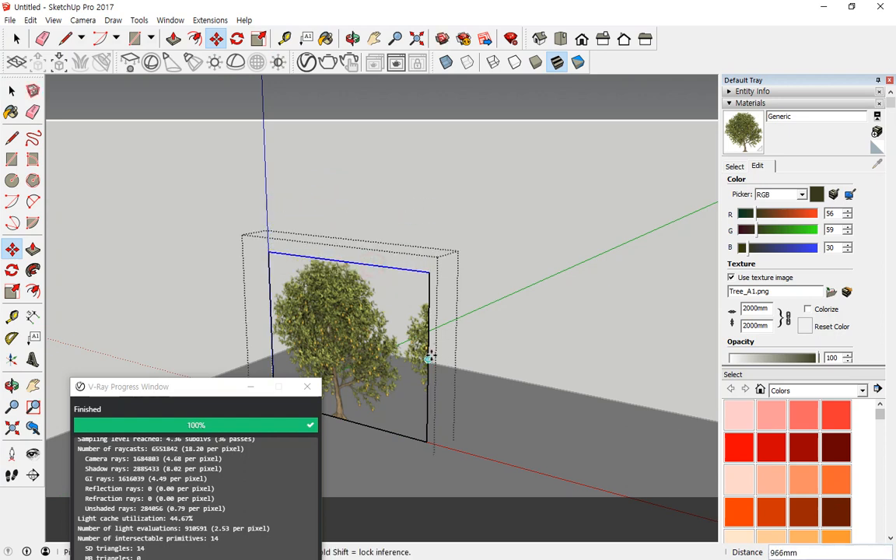
- Move the rectangle's right vertical edge inward to cut off the partial second tree, and leave the group
click(415, 356)
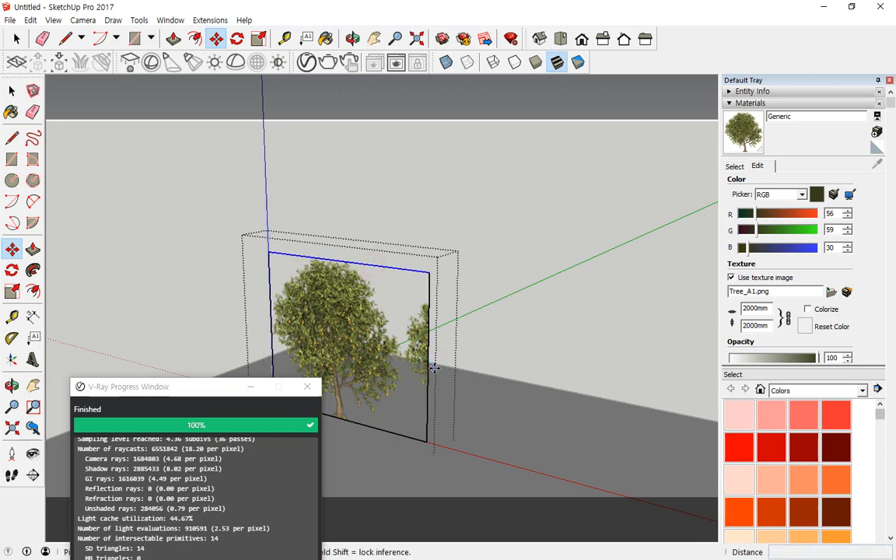
key(space)
click(427, 374)
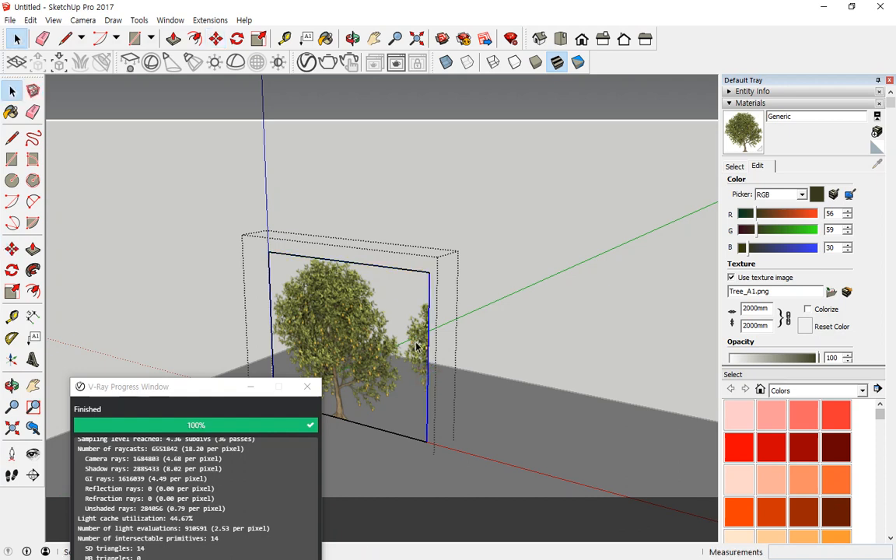
click(215, 38)
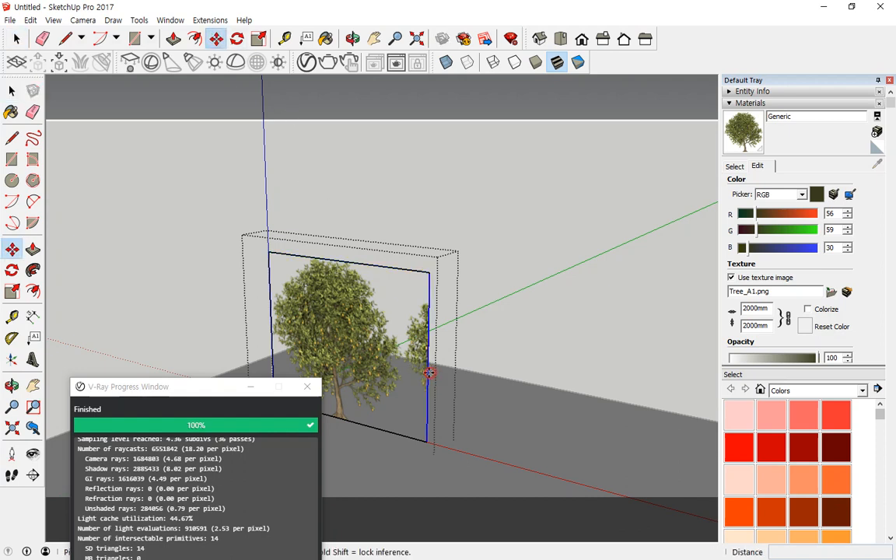
click(381, 335)
click(405, 342)
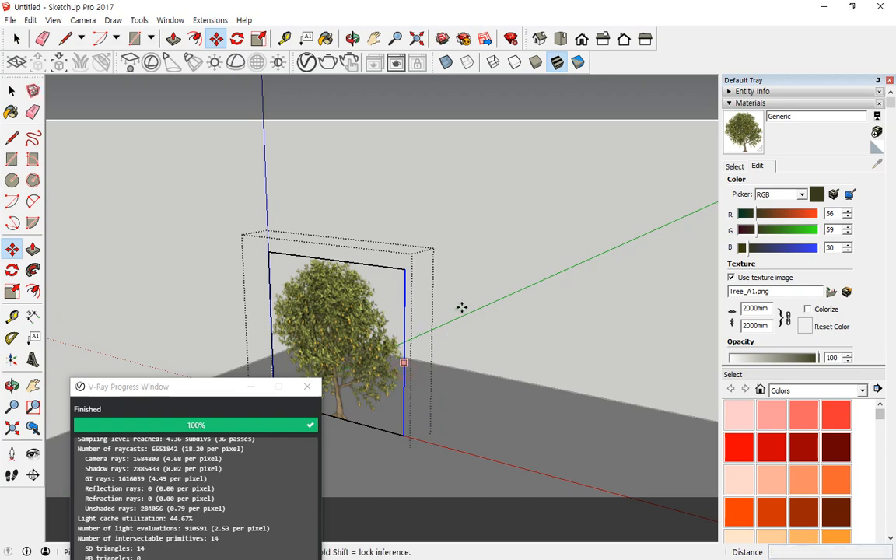
key(space)
click(469, 297)
middle_drag(332, 339, 237, 306)
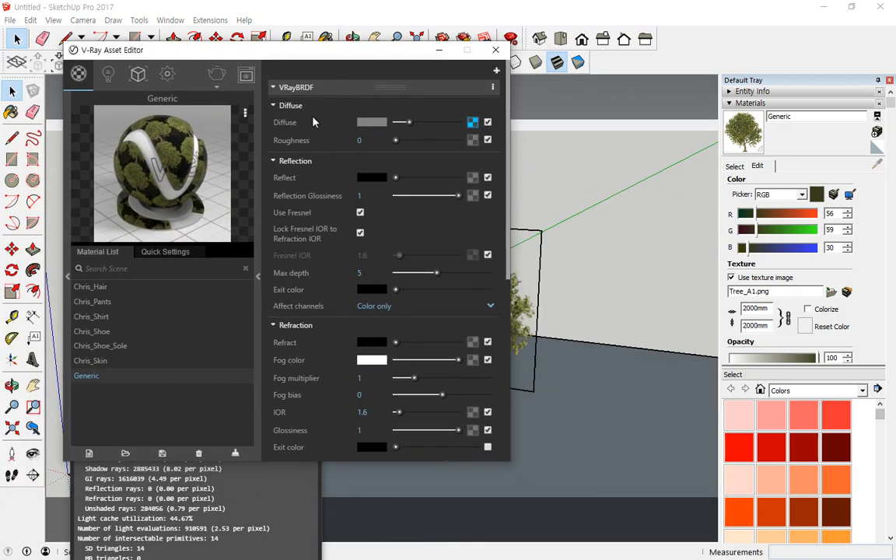
- Set the Generic material's opacity back to 1 and move the Asset Editor off the tree panel
scroll(337, 247, down, 5)
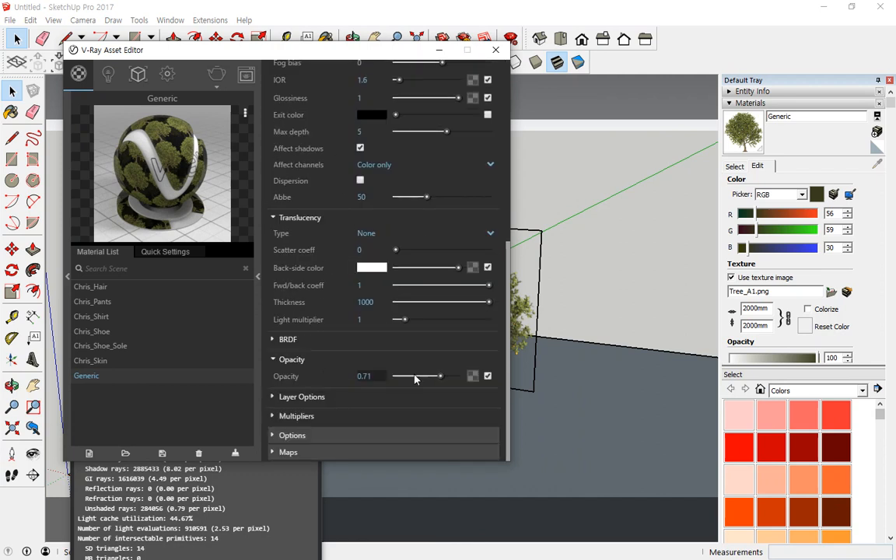
drag(441, 377, 468, 376)
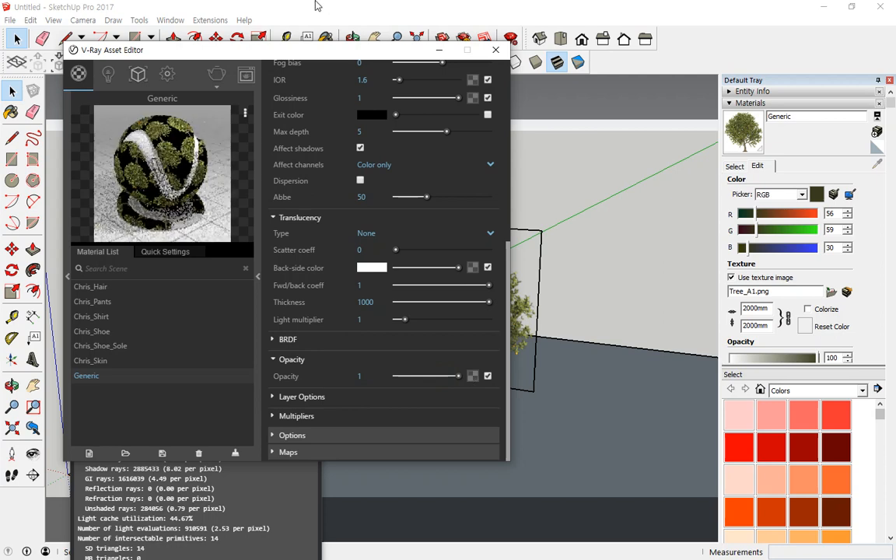
drag(303, 52, 199, 38)
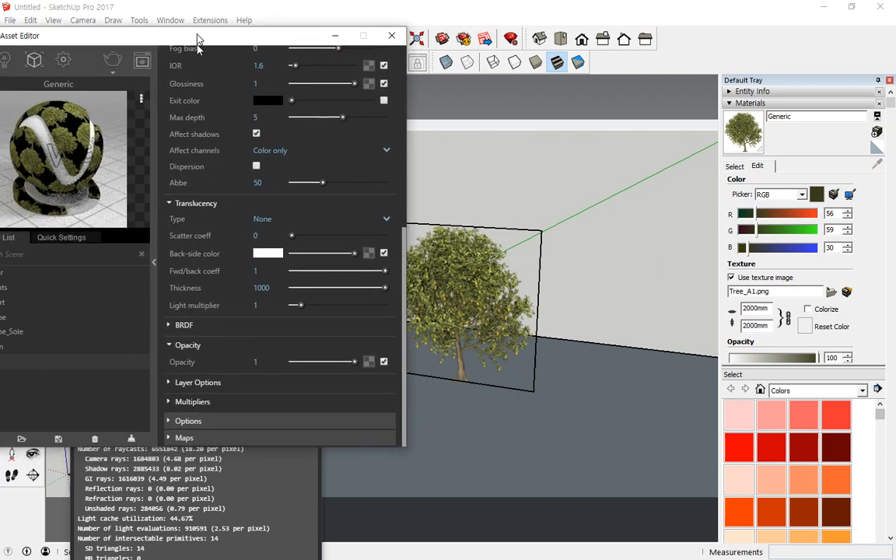
- Load Tree_A2.jpg from the 나무 folder as the translucency back-side color bitmap and return to the material's settings
click(367, 255)
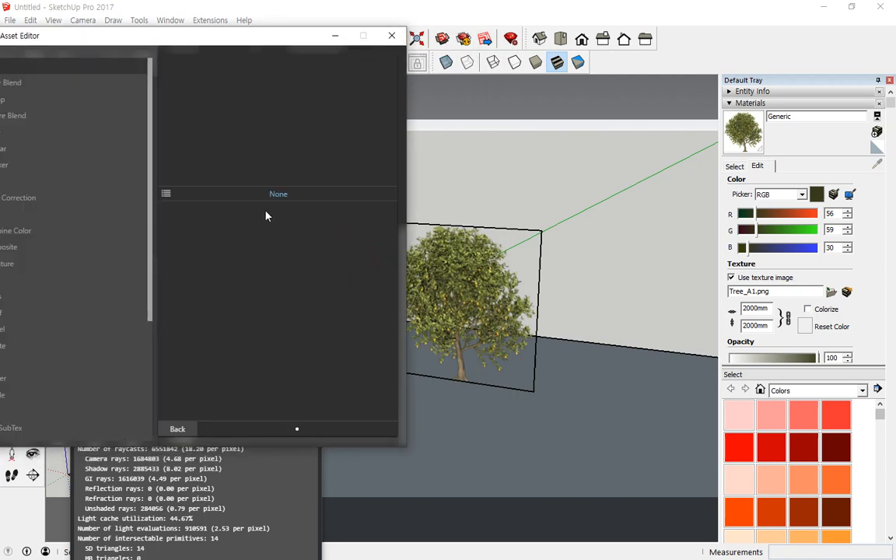
drag(194, 34, 306, 42)
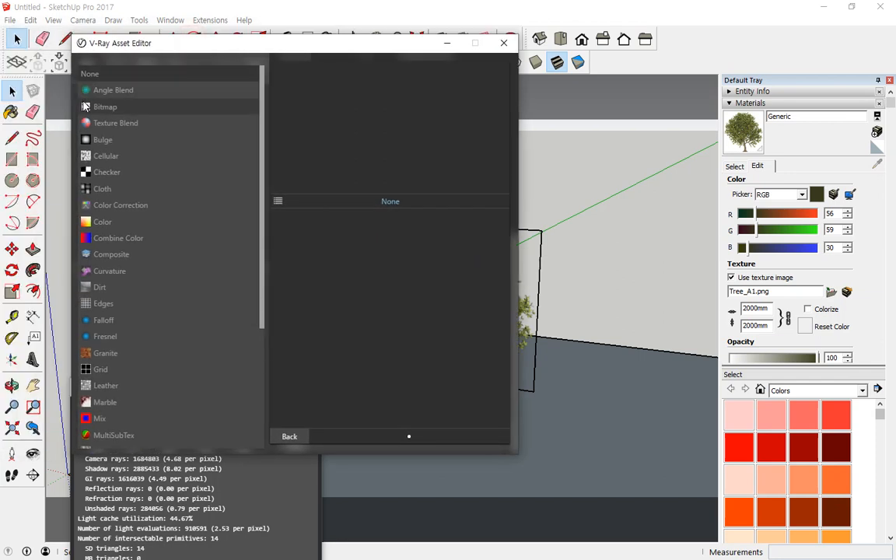
click(83, 103)
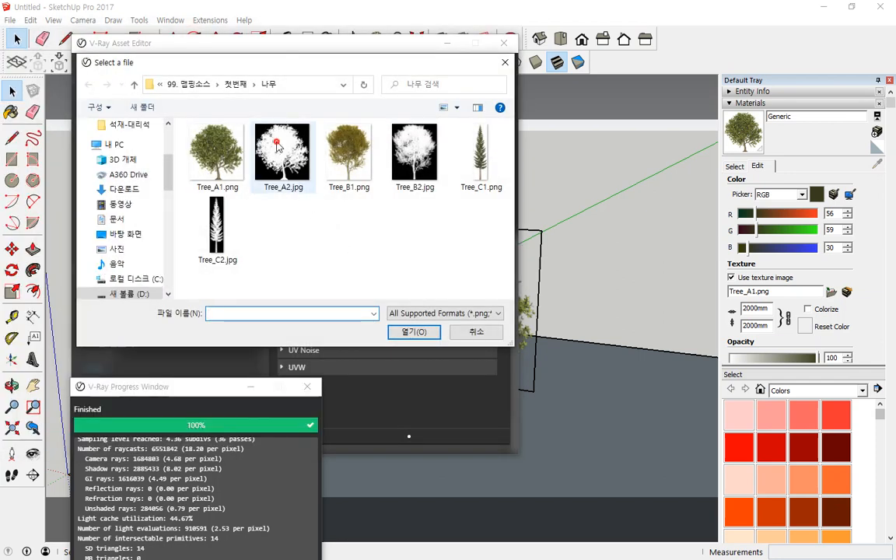
click(281, 154)
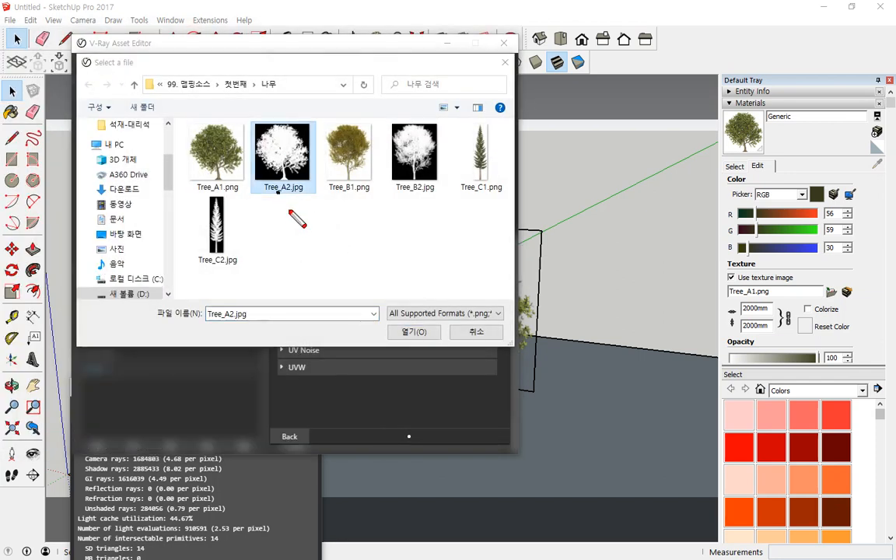
mouse_move(288, 124)
mouse_down()
mouse_move(250, 163)
mouse_move(315, 139)
mouse_move(291, 210)
mouse_up()
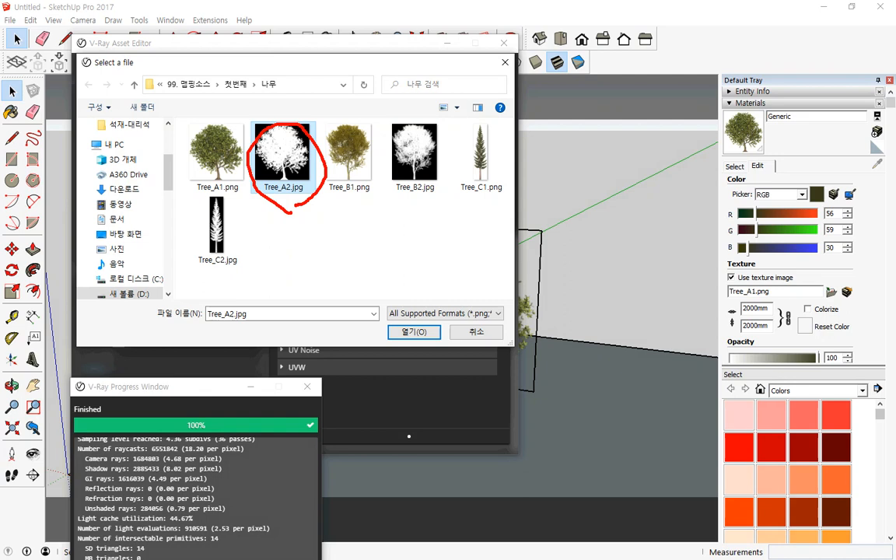
click(413, 331)
click(278, 438)
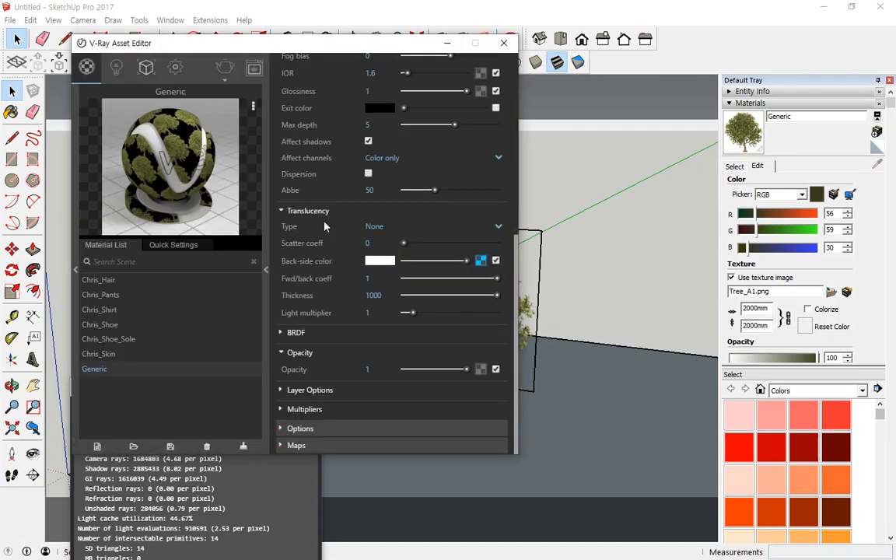
- Remove the tree bitmap from the Generic material's diffuse slot by setting its texture to None
scroll(291, 199, up, 10)
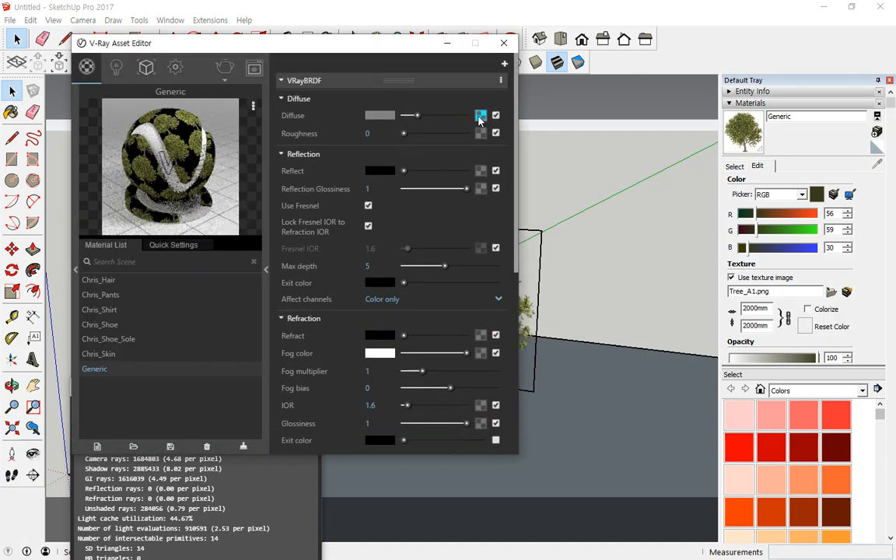
click(480, 115)
click(310, 225)
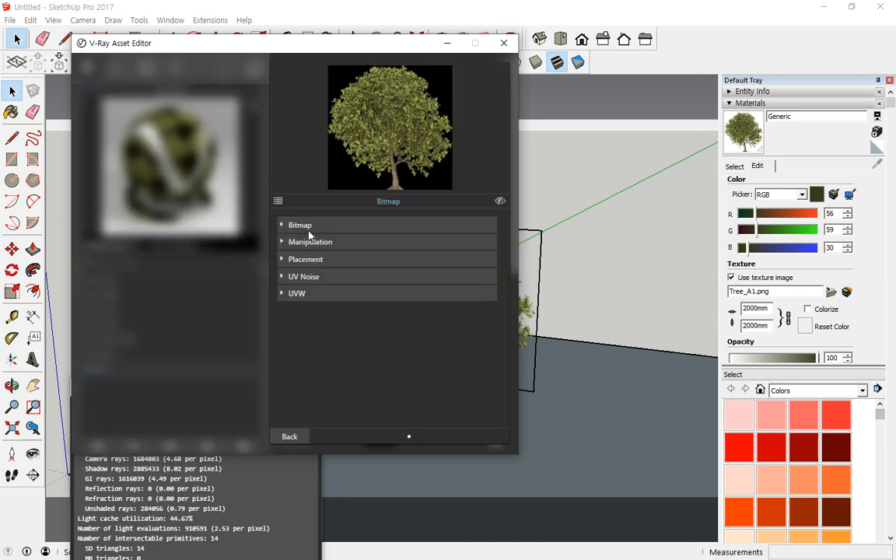
click(277, 200)
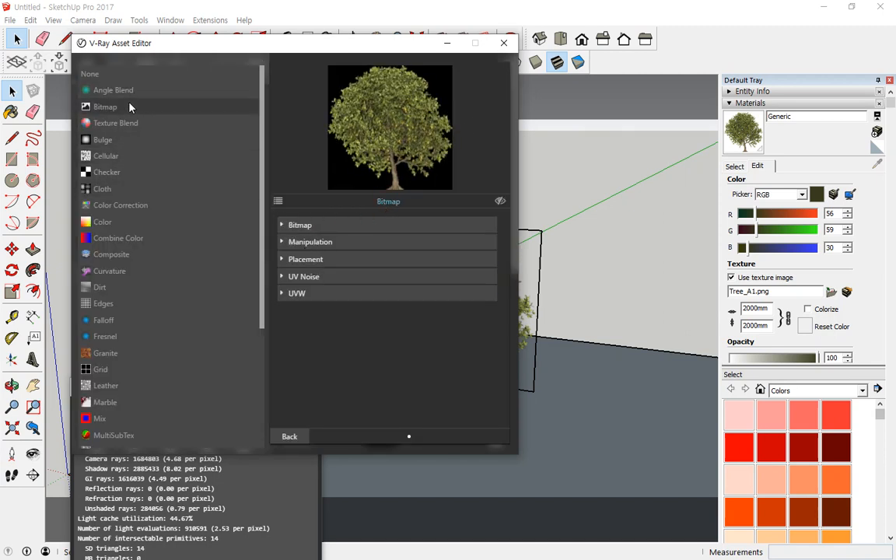
click(97, 77)
click(288, 437)
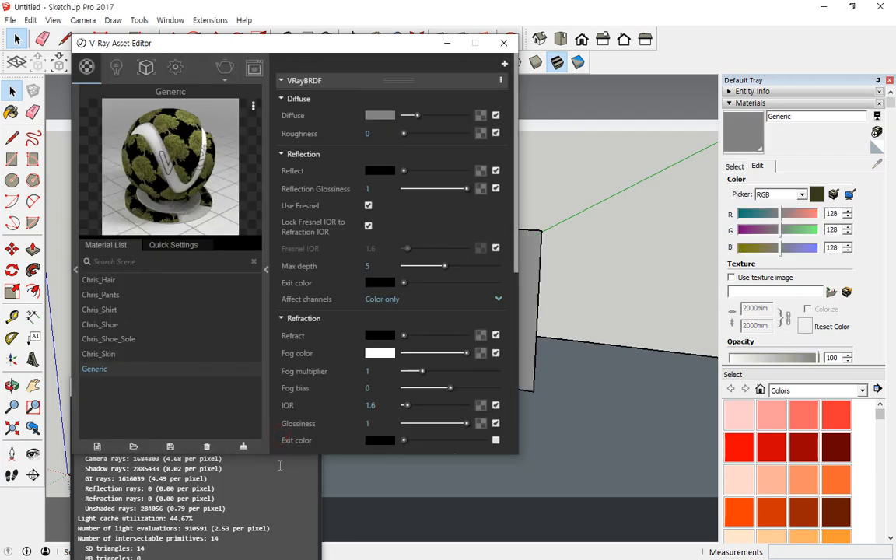
- Load the black-and-white Tree_A2.jpg as the Generic material's opacity bitmap and return to the material's settings
drag(294, 46, 146, 45)
scroll(222, 311, down, 5)
scroll(220, 349, down, 3)
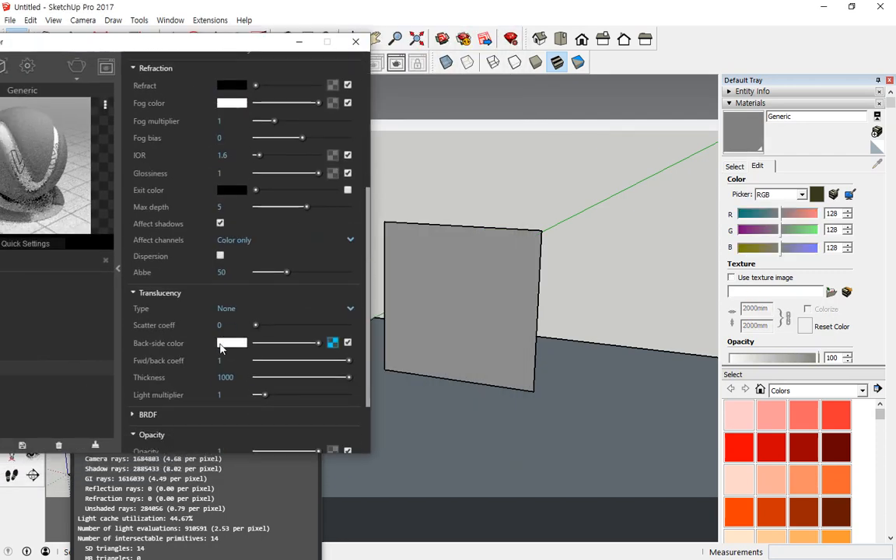
scroll(175, 344, down, 2)
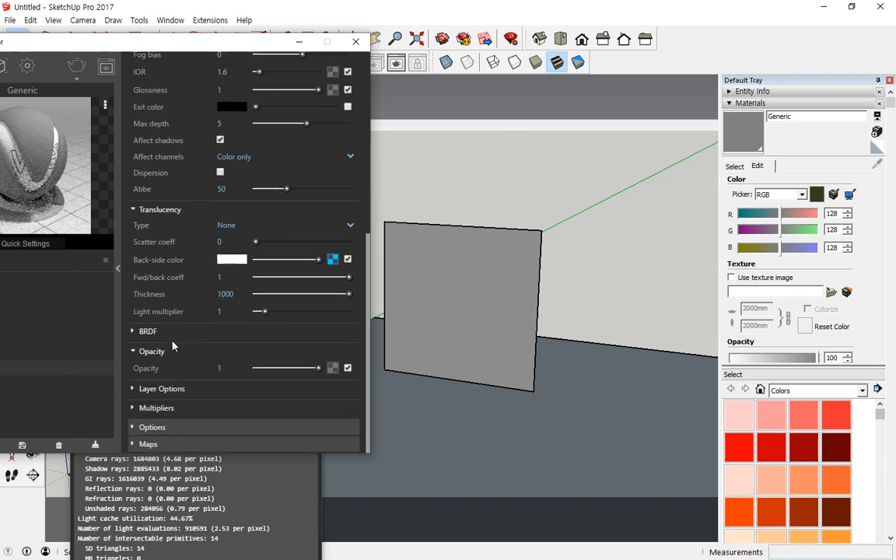
click(332, 368)
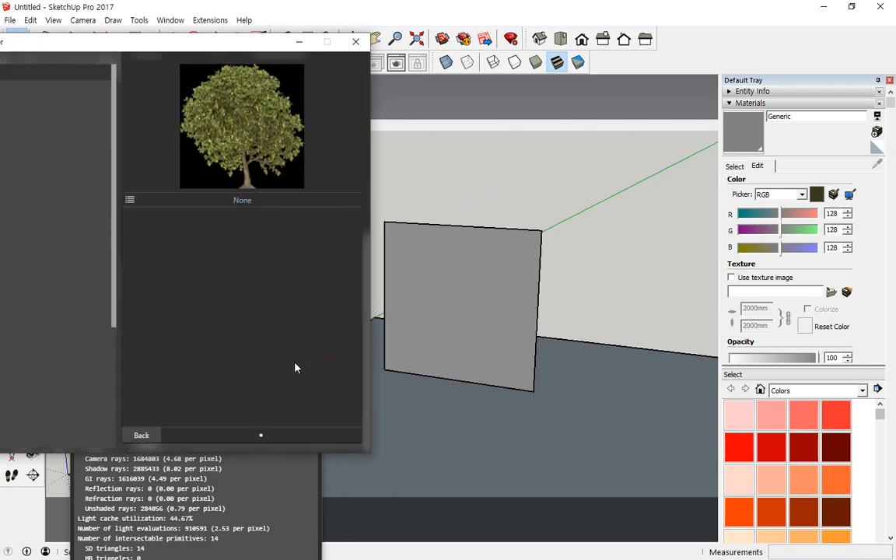
click(241, 130)
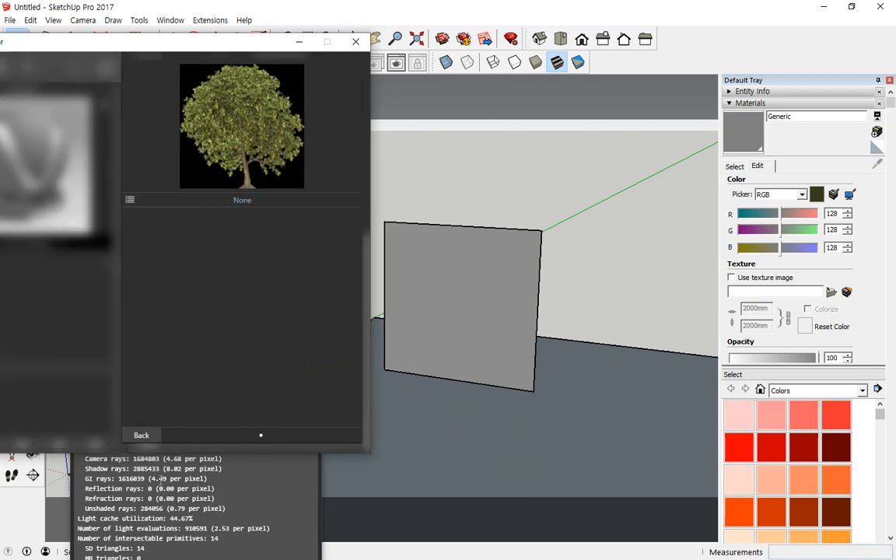
click(141, 437)
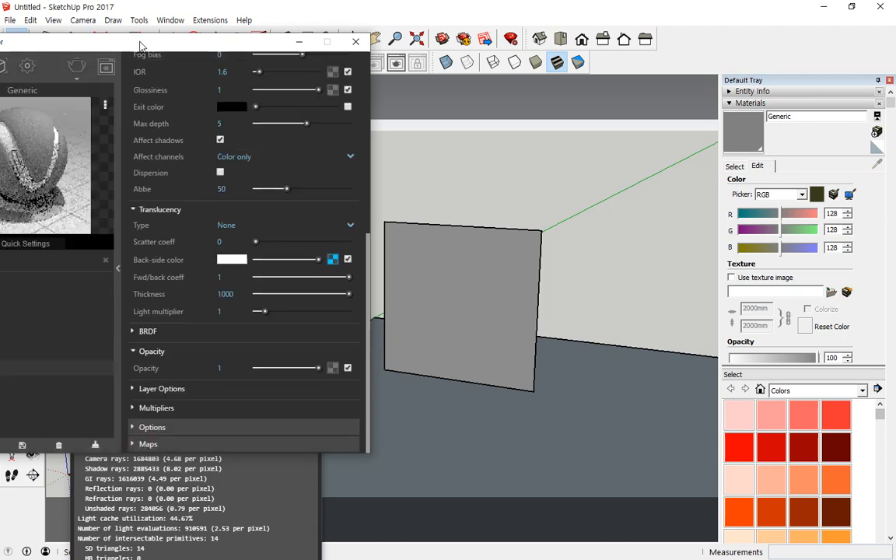
drag(140, 47, 220, 47)
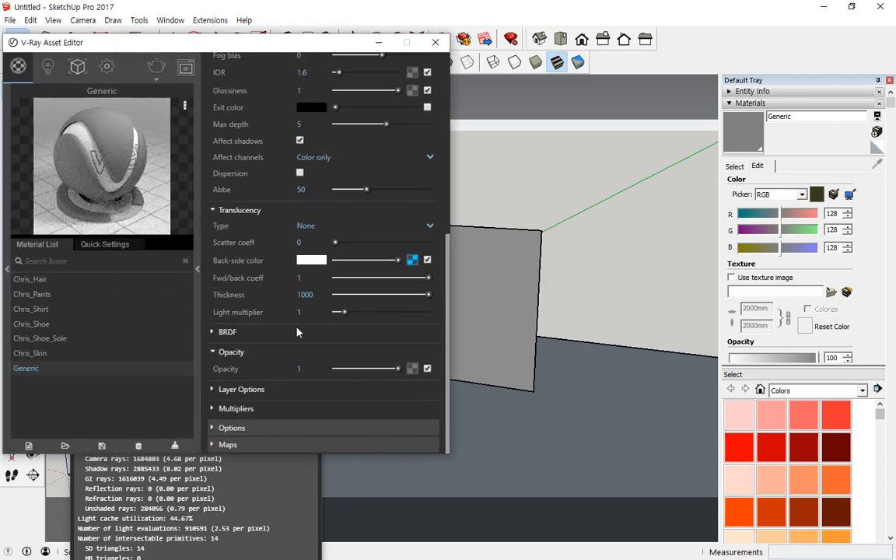
click(412, 370)
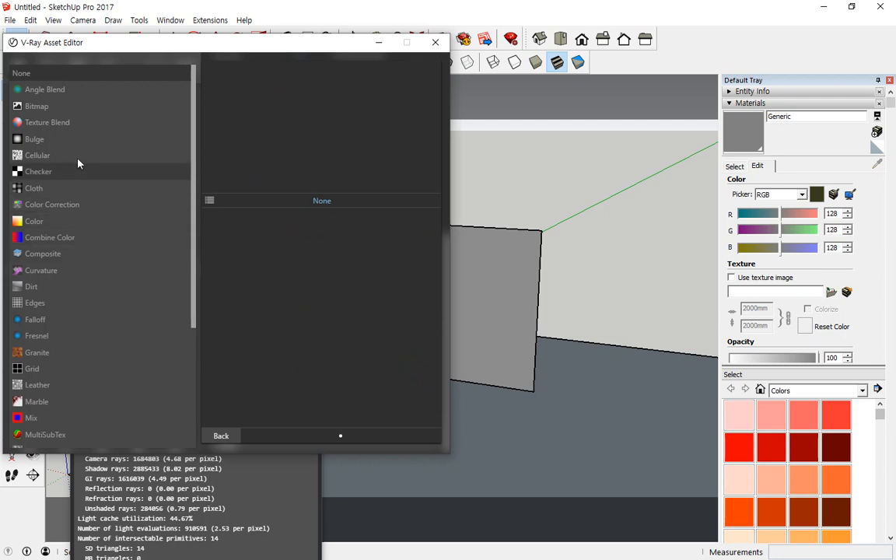
click(39, 105)
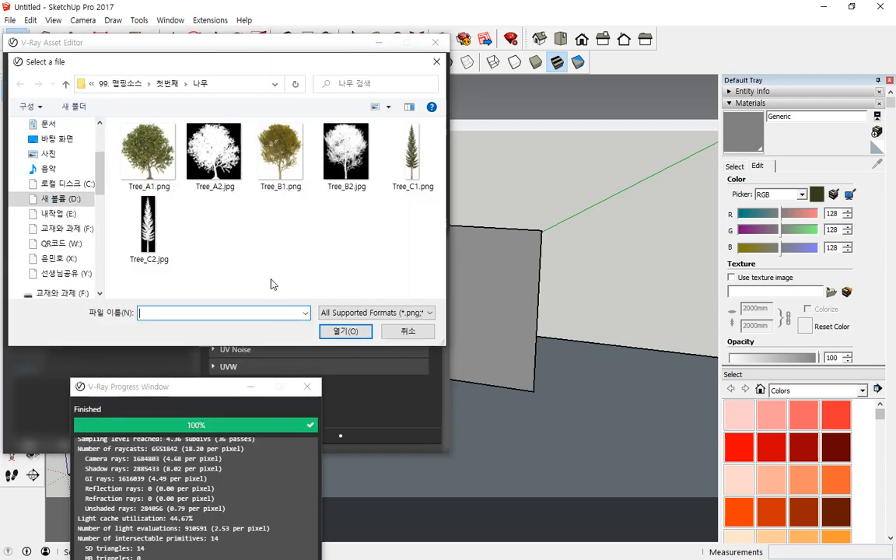
double_click(214, 147)
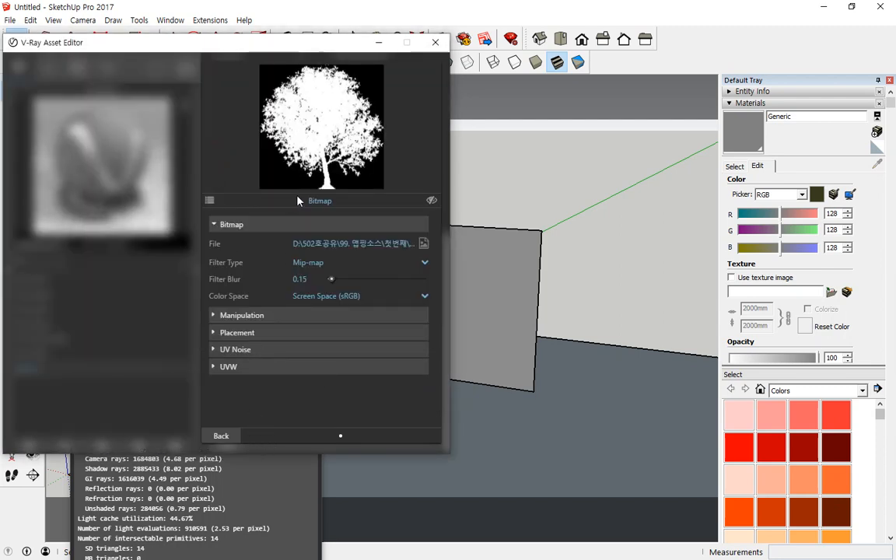
click(221, 436)
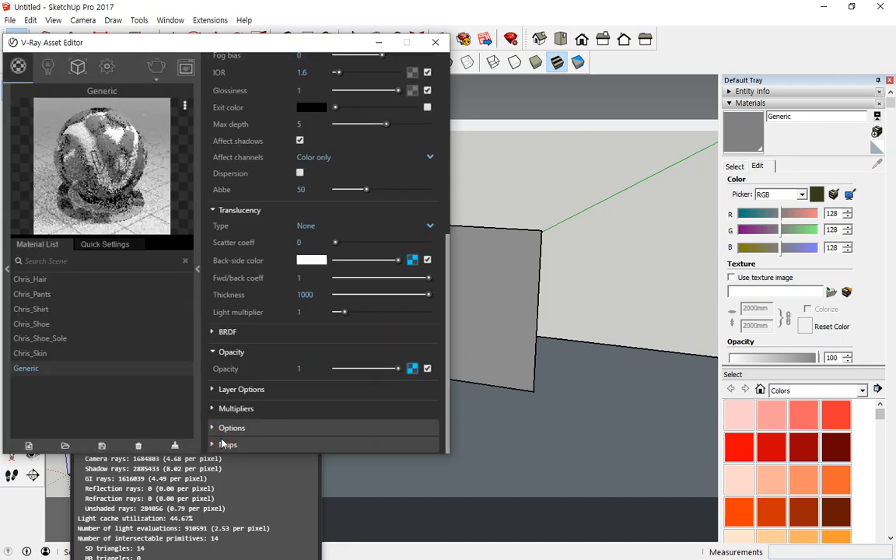
- Select the upright rectangle, apply the Generic material to it, and move the Asset Editor off the model
right_click(131, 166)
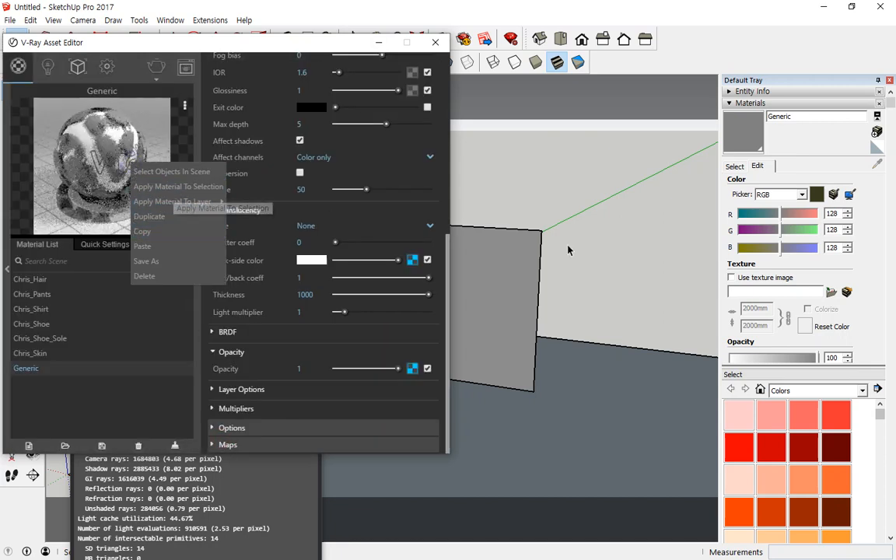
click(527, 233)
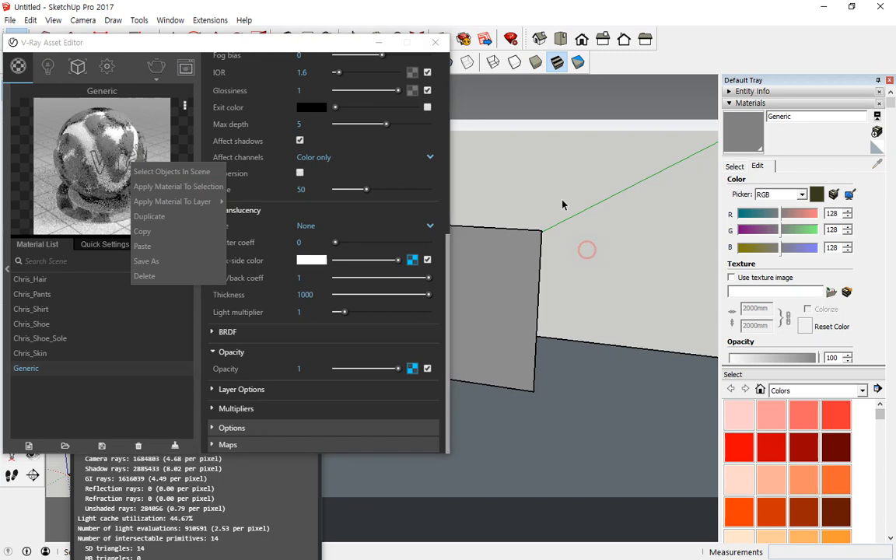
click(187, 187)
drag(324, 48, 0, 82)
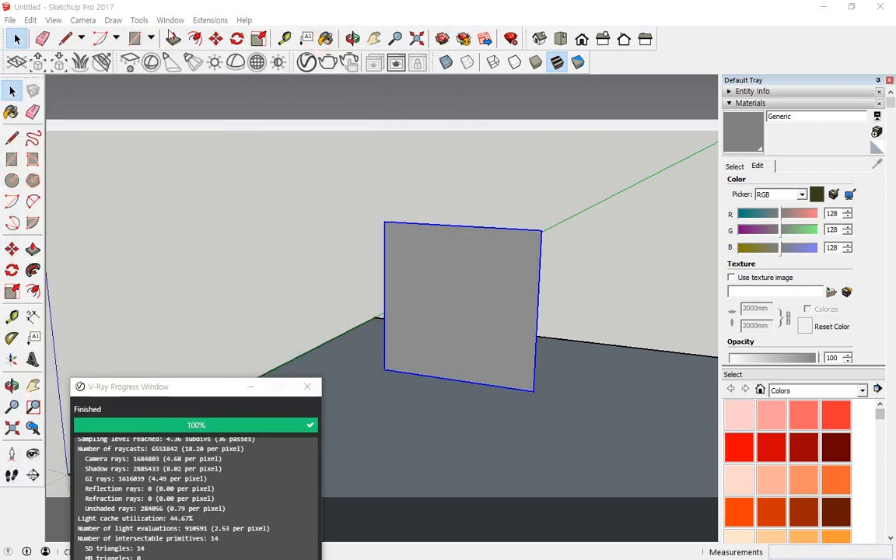
- Render the scene with V-Ray to check the panel's opacity map, and close the frame buffer
click(296, 91)
click(306, 62)
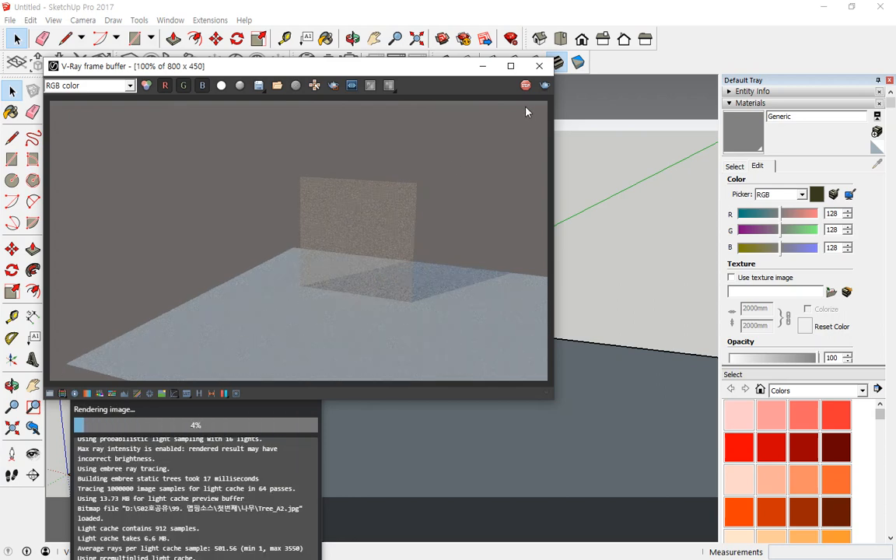
click(539, 66)
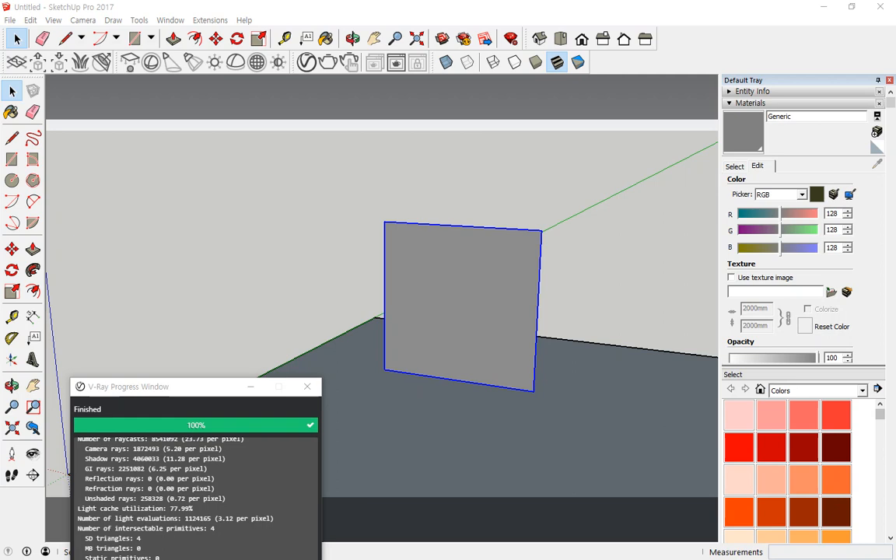
- Undo the removal of the Tree_A1.png diffuse texture from the Generic material
double_click(598, 250)
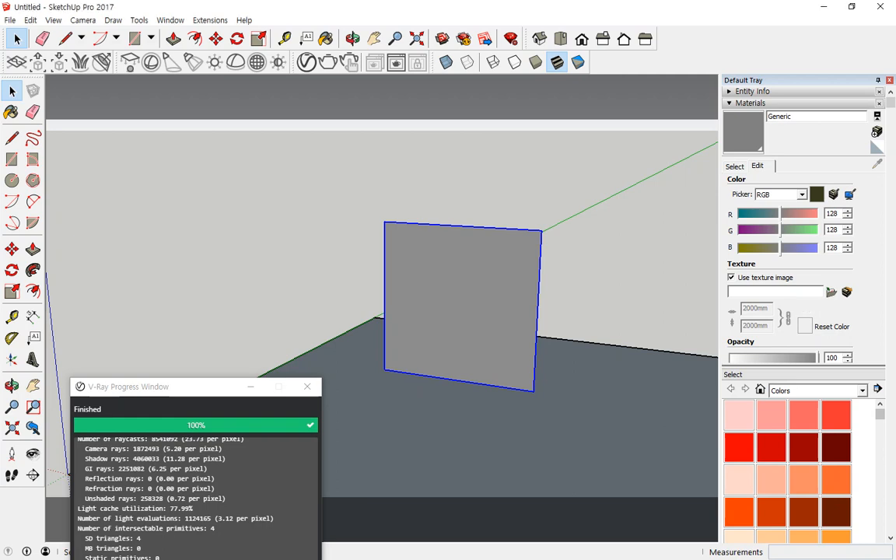
middle_drag(482, 309, 195, 227)
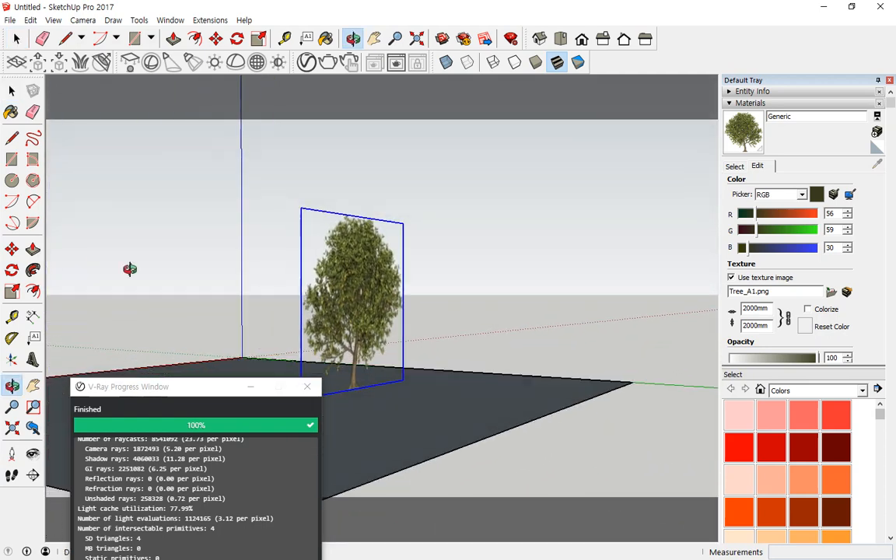
- Draw a floor rectangle about 736 by 584 mm beside the tree panel and push/pull it up about 1324 mm into a box
drag(128, 266, 116, 352)
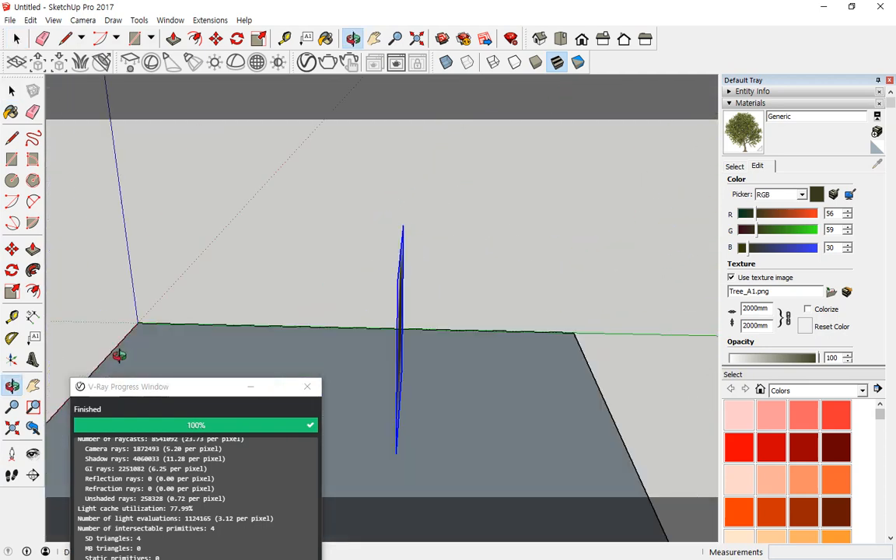
key(space)
middle_drag(326, 366, 254, 344)
click(12, 158)
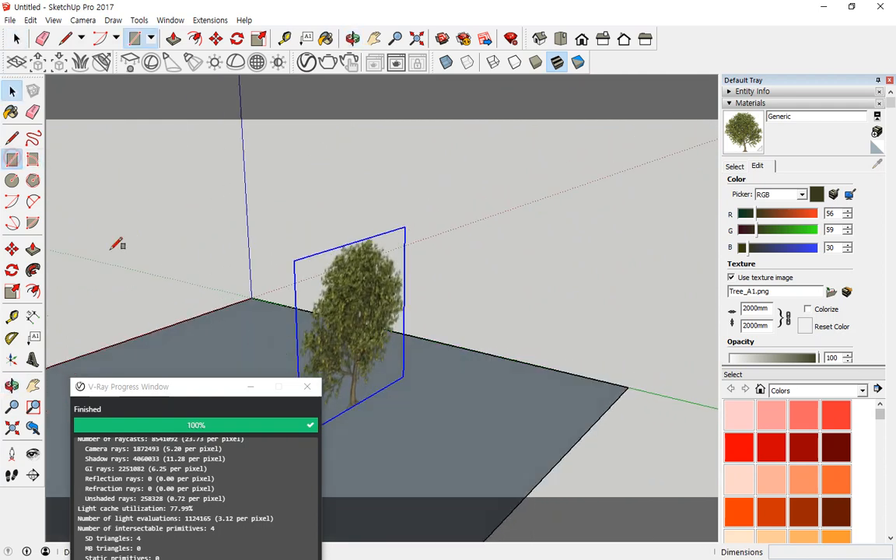
click(370, 436)
click(449, 427)
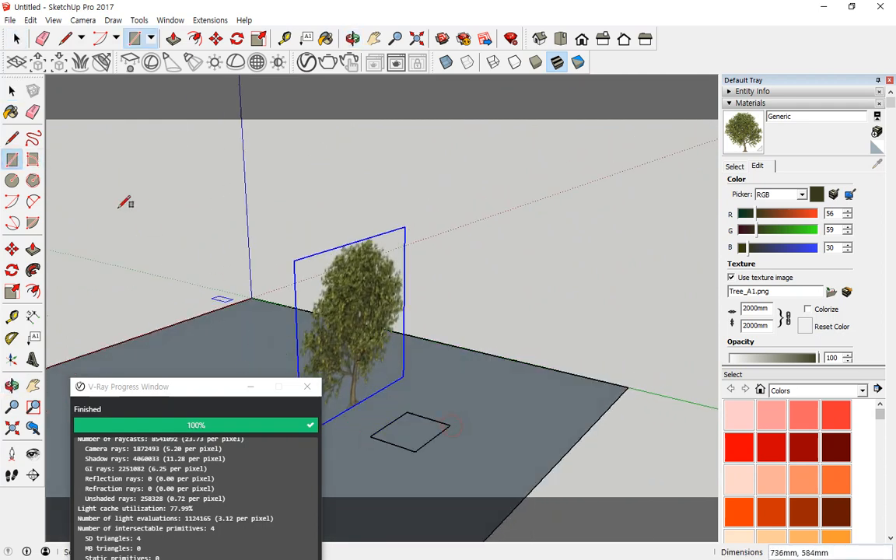
click(32, 249)
click(408, 426)
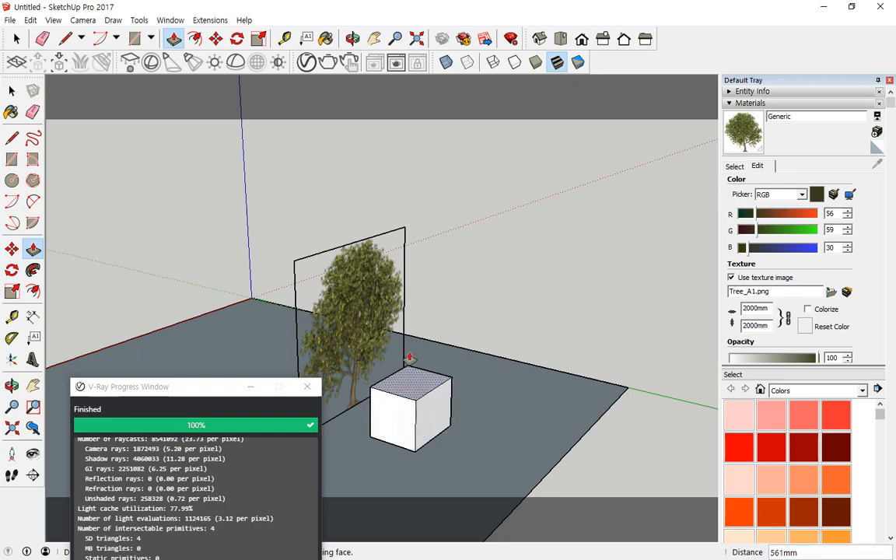
click(414, 315)
middle_drag(325, 323, 708, 258)
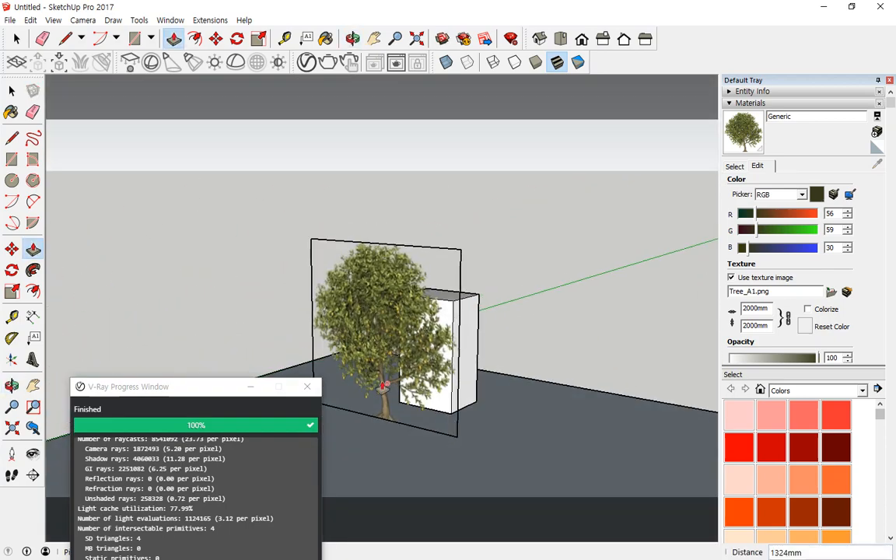
- Examine the tree cutout panel against the white box behind it from several viewing angles
scroll(384, 379, up, 3)
middle_drag(472, 379, 560, 311)
key(p)
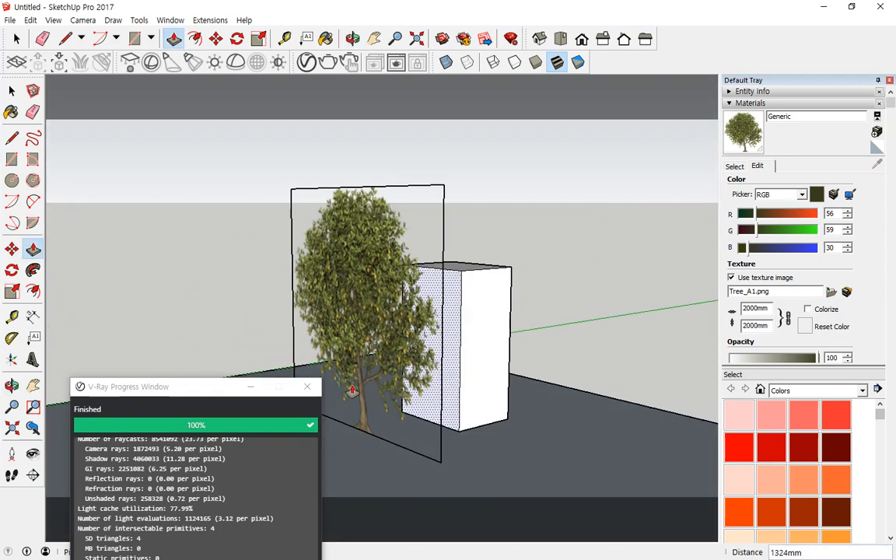
key(space)
scroll(430, 336, up, 2)
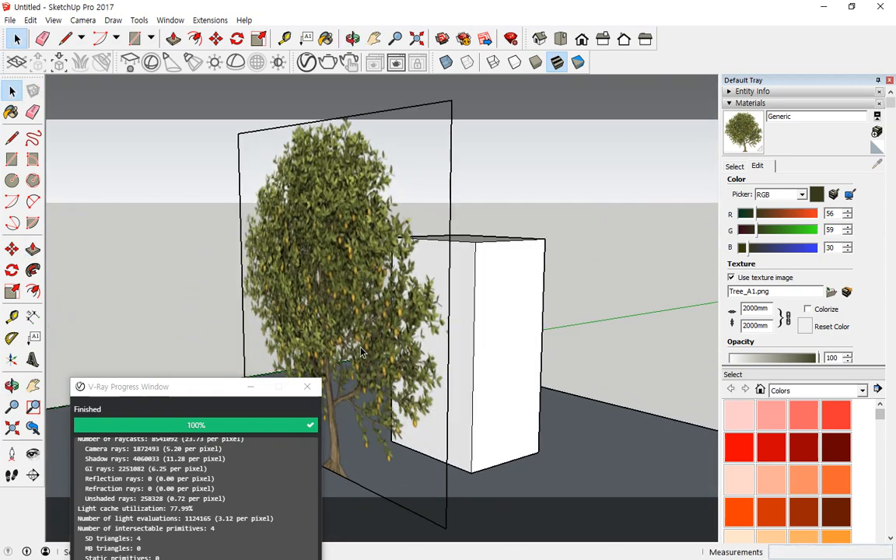
middle_drag(362, 350, 487, 335)
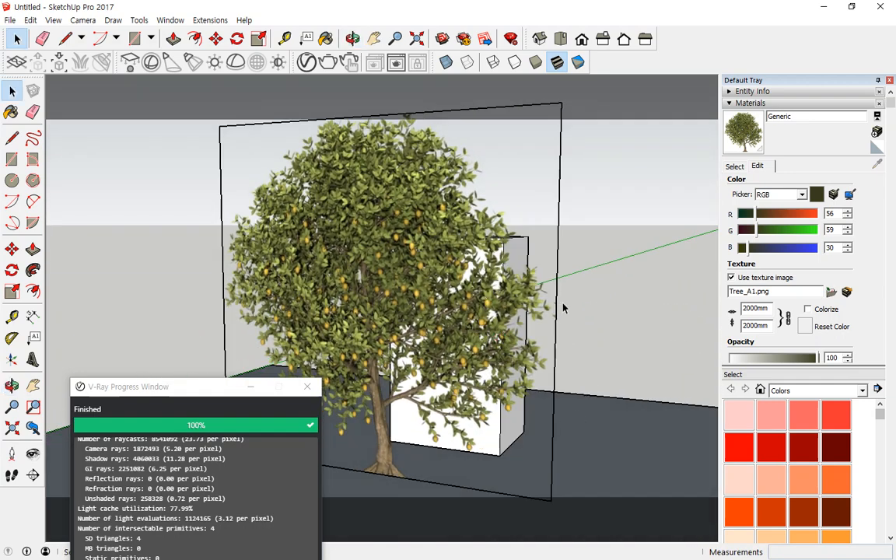
middle_drag(622, 341, 570, 376)
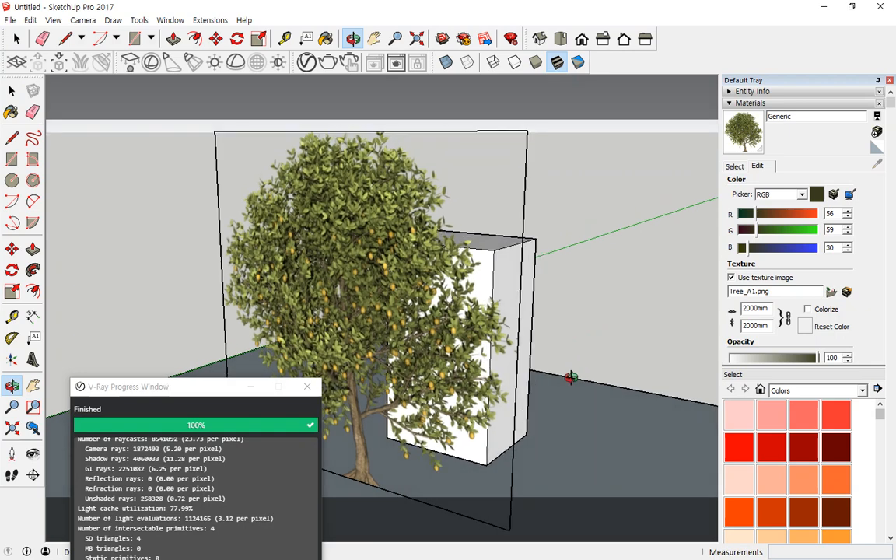
middle_drag(516, 346, 411, 301)
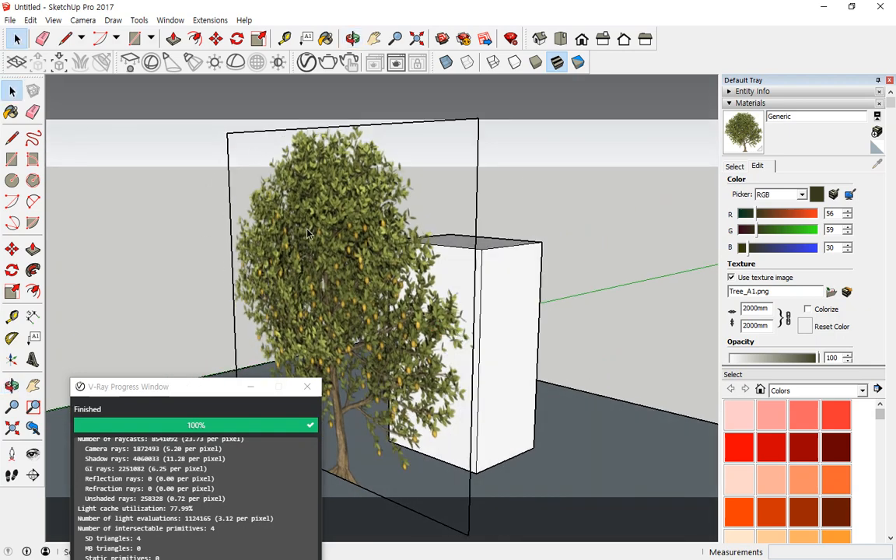
middle_drag(362, 227, 394, 227)
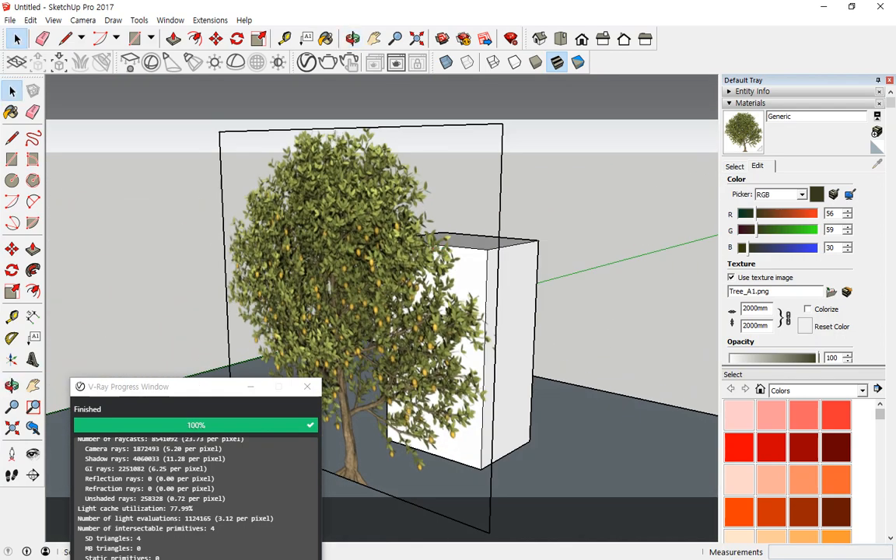
- Bring up the V-Ray Asset Editor and collapse the Generic material's Reflection, Refraction and Translucency sections
drag(0, 76, 152, 67)
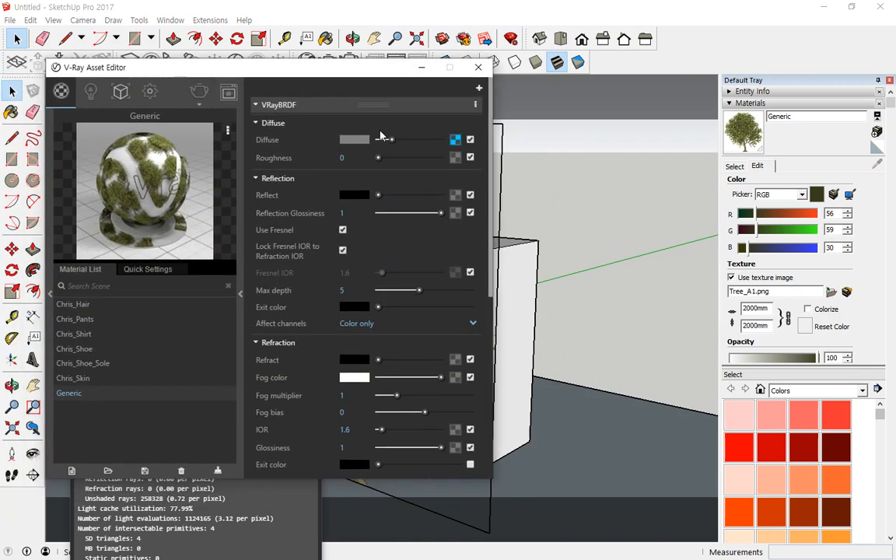
key(ctrl+alt+d)
mouse_move(460, 148)
mouse_down()
mouse_move(471, 126)
mouse_move(472, 152)
mouse_up()
key(ctrl+alt+d)
click(259, 180)
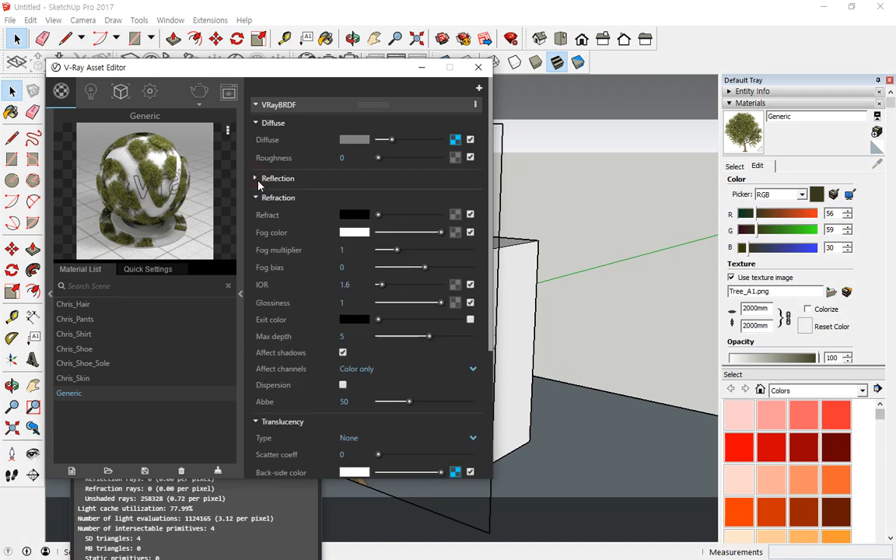
click(259, 198)
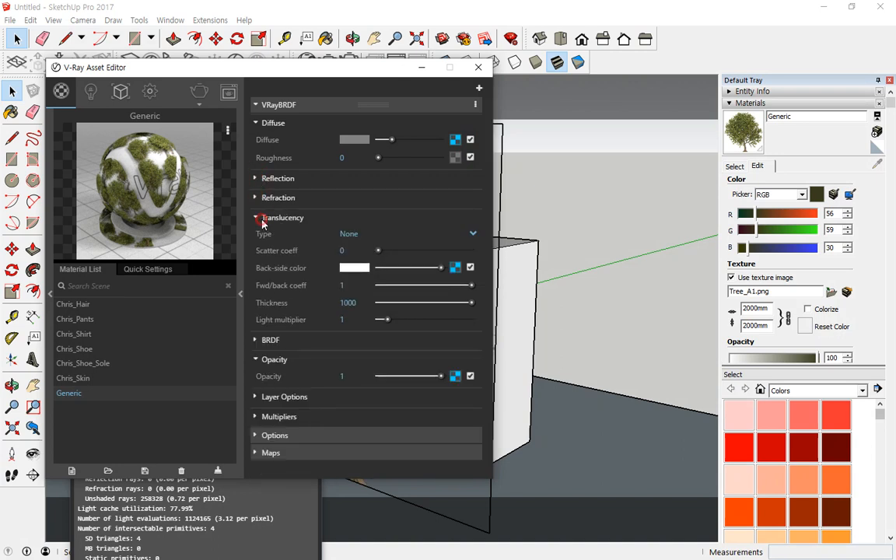
click(259, 218)
key(ctrl+alt+d)
mouse_move(450, 276)
mouse_down()
mouse_move(466, 267)
mouse_move(449, 283)
mouse_up()
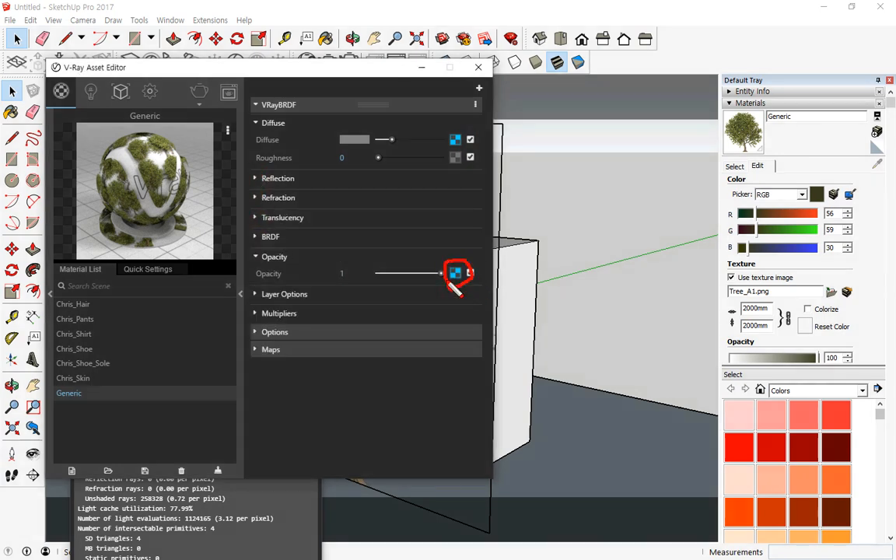
mouse_move(463, 127)
mouse_down()
mouse_move(440, 148)
mouse_move(468, 163)
mouse_up()
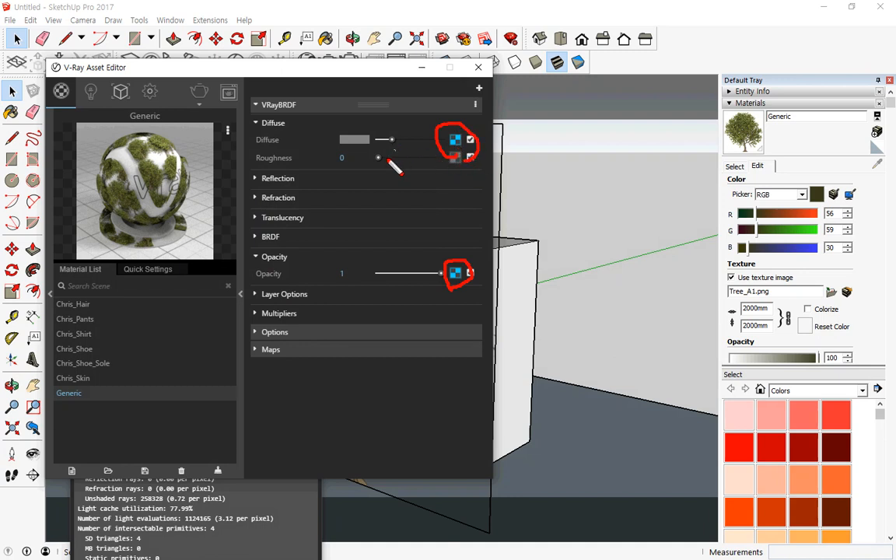
mouse_move(386, 159)
mouse_down()
mouse_move(447, 134)
mouse_move(423, 129)
mouse_move(436, 153)
mouse_up()
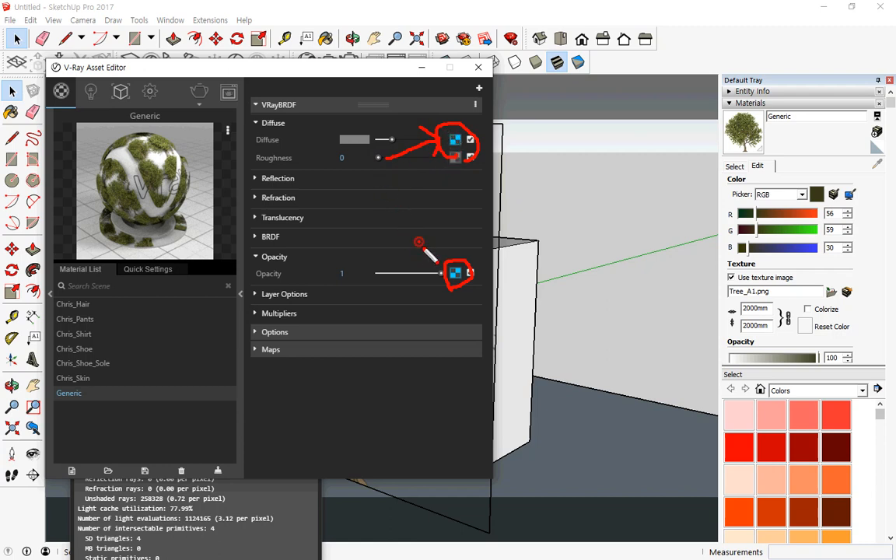
drag(419, 242, 441, 260)
key(Escape)
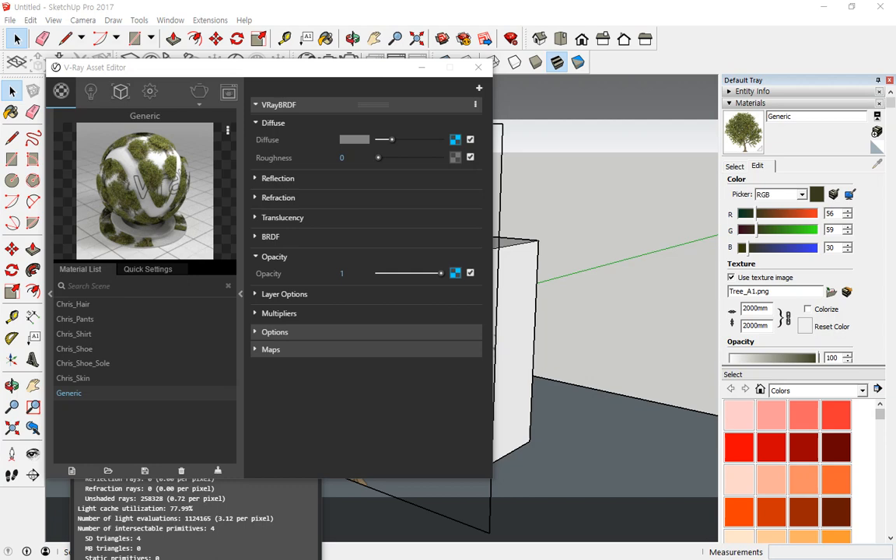
- Switch to the 나무 image folder in File Explorer, and move and shrink its window to sit beside the V-Ray Asset Editor
mouse_move(2, 161)
mouse_down()
mouse_move(564, 312)
mouse_move(545, 260)
mouse_move(532, 270)
mouse_up()
drag(476, 449, 493, 453)
mouse_move(462, 407)
mouse_down()
mouse_move(509, 388)
mouse_move(496, 404)
mouse_move(465, 165)
mouse_up()
key(Escape)
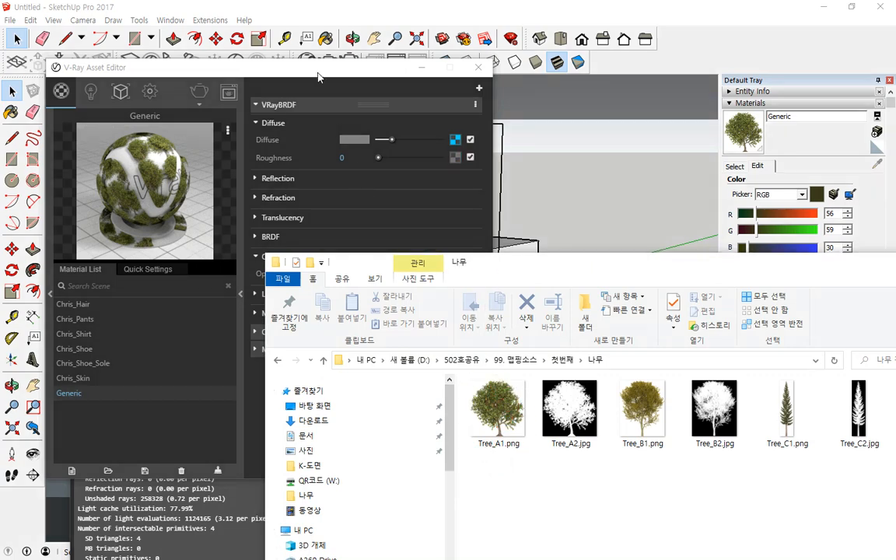
drag(324, 68, 277, 67)
click(524, 274)
drag(525, 264, 626, 165)
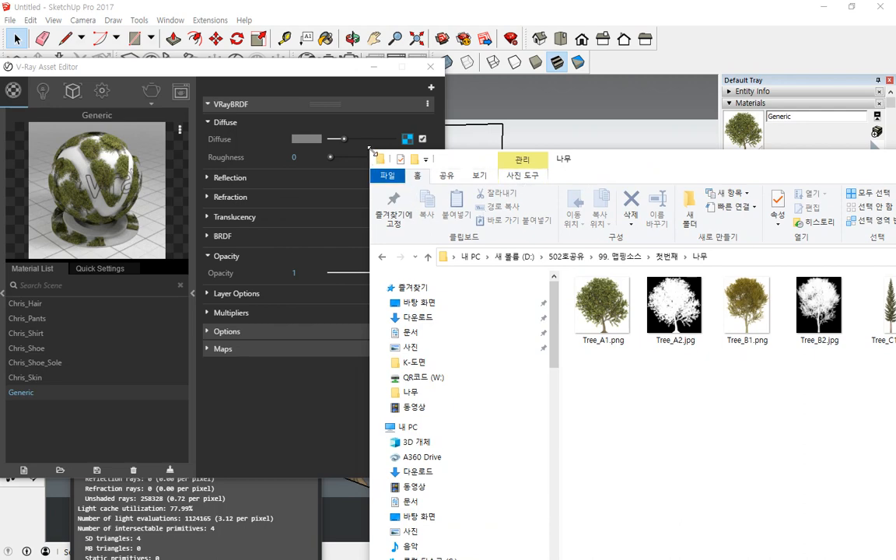
drag(381, 160, 647, 276)
mouse_move(847, 276)
mouse_down()
mouse_move(694, 210)
mouse_move(631, 154)
mouse_move(667, 174)
mouse_up()
mouse_move(672, 303)
mouse_down()
mouse_move(476, 138)
mouse_move(429, 134)
mouse_move(424, 144)
mouse_up()
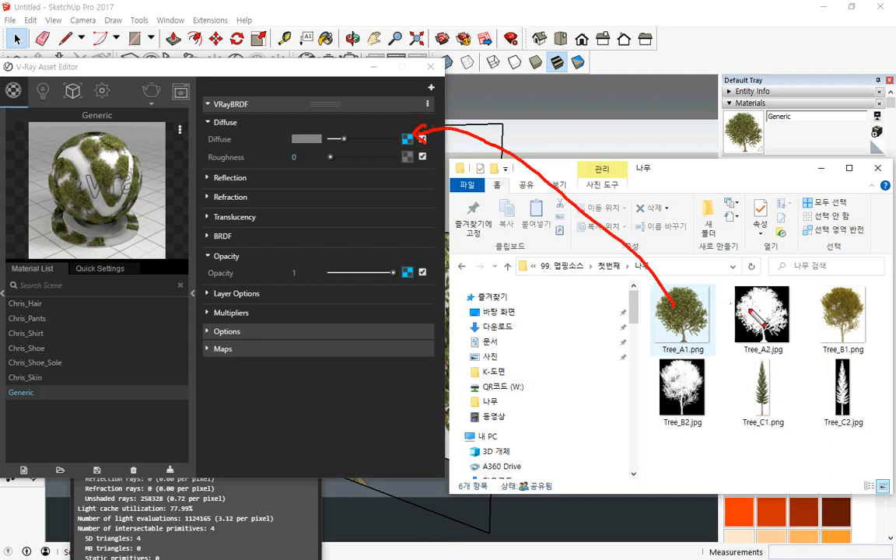
mouse_move(750, 311)
mouse_down()
mouse_move(595, 361)
mouse_move(464, 315)
mouse_move(408, 273)
mouse_move(420, 303)
mouse_up()
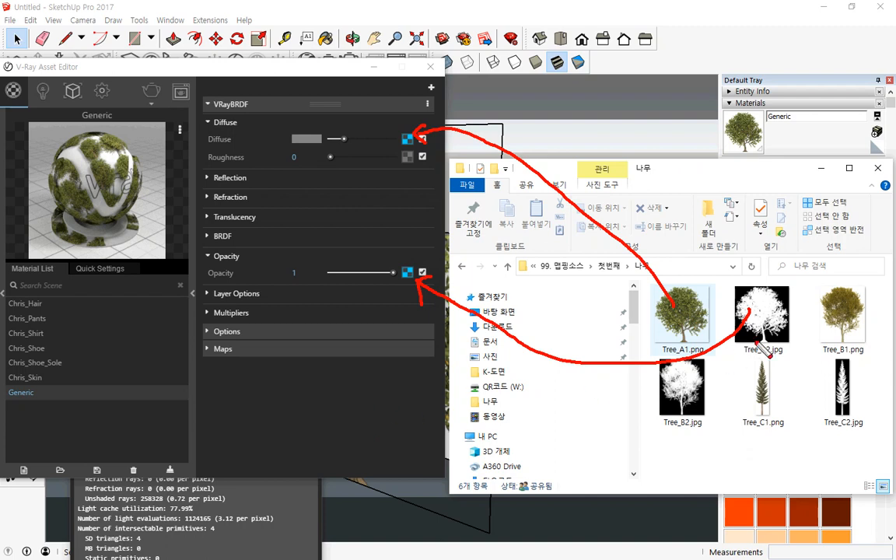
drag(716, 315, 773, 346)
drag(731, 299, 793, 381)
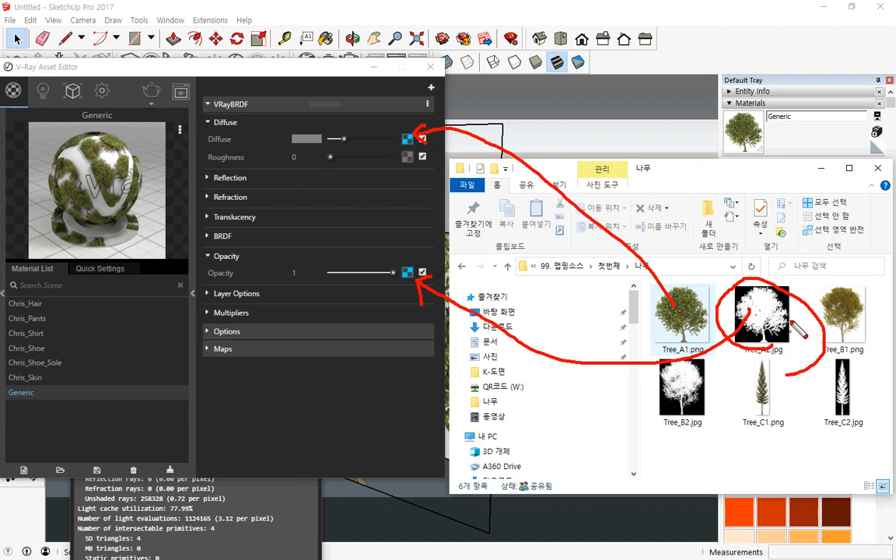
drag(766, 300, 780, 262)
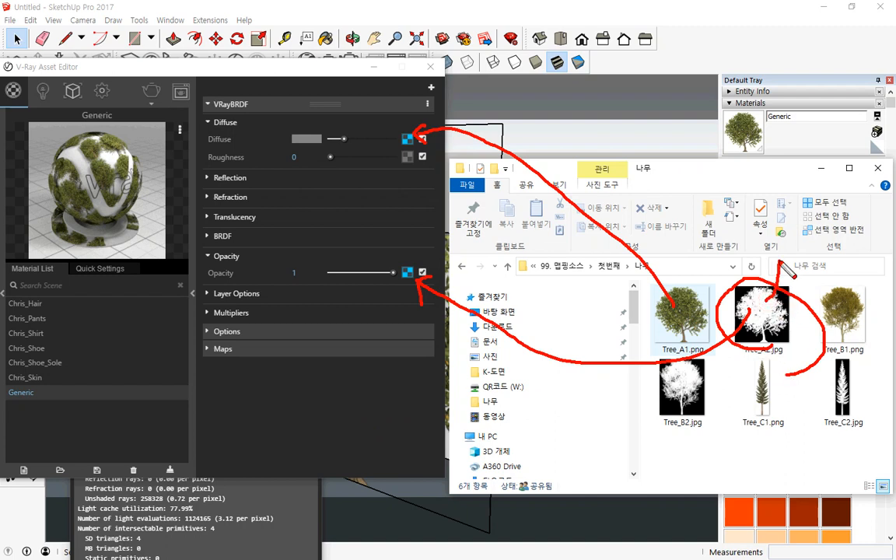
mouse_move(708, 296)
mouse_down()
mouse_move(710, 279)
mouse_move(650, 292)
mouse_move(657, 290)
mouse_up()
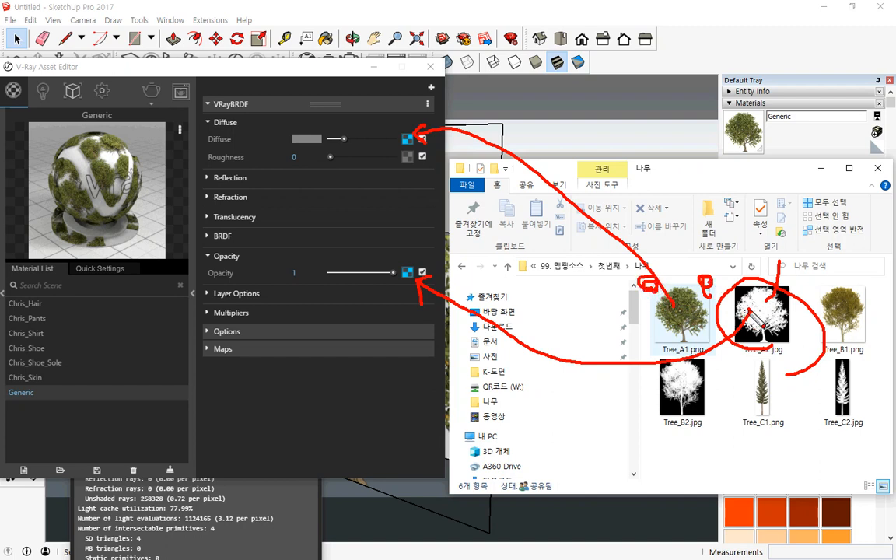
drag(749, 311, 685, 309)
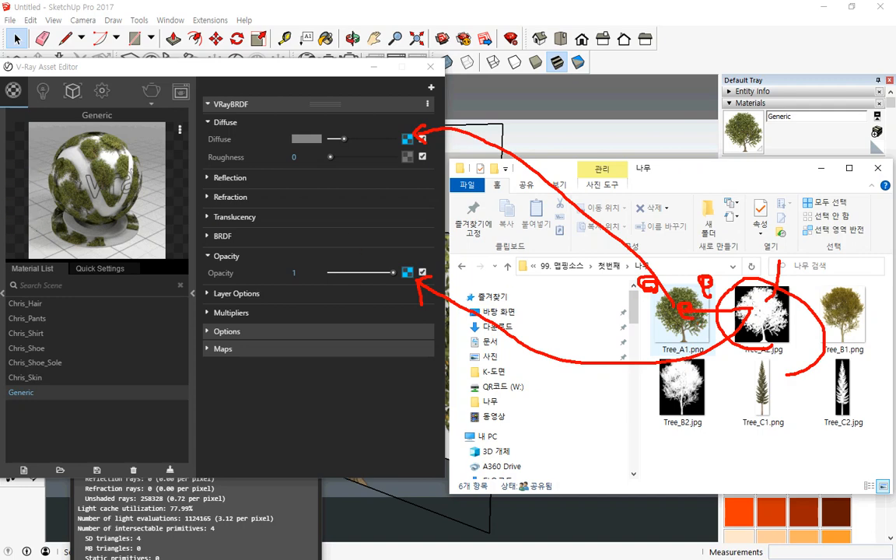
key(Escape)
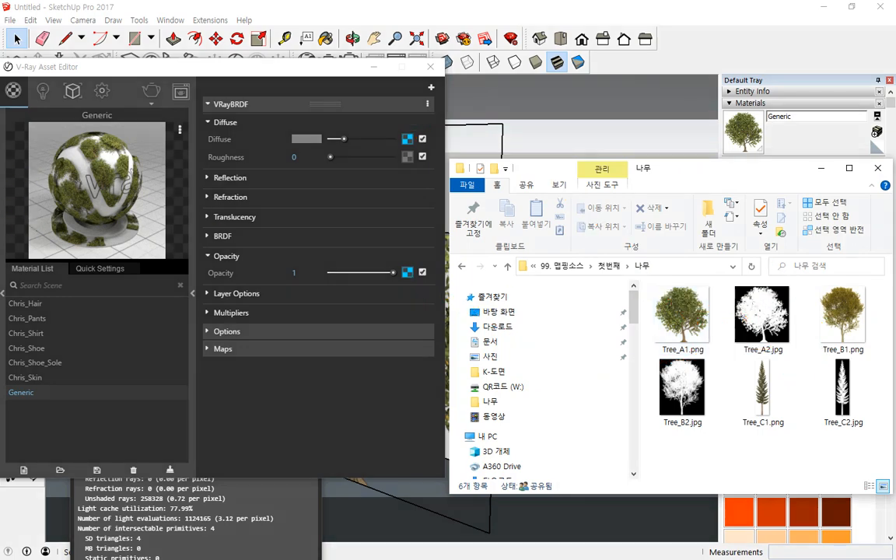
- Expand the Generic material's Maps section with its Bump settings and collapse the VRayBRDF section
click(223, 349)
mouse_move(302, 437)
mouse_down()
mouse_move(216, 424)
mouse_move(254, 315)
mouse_up()
key(Escape)
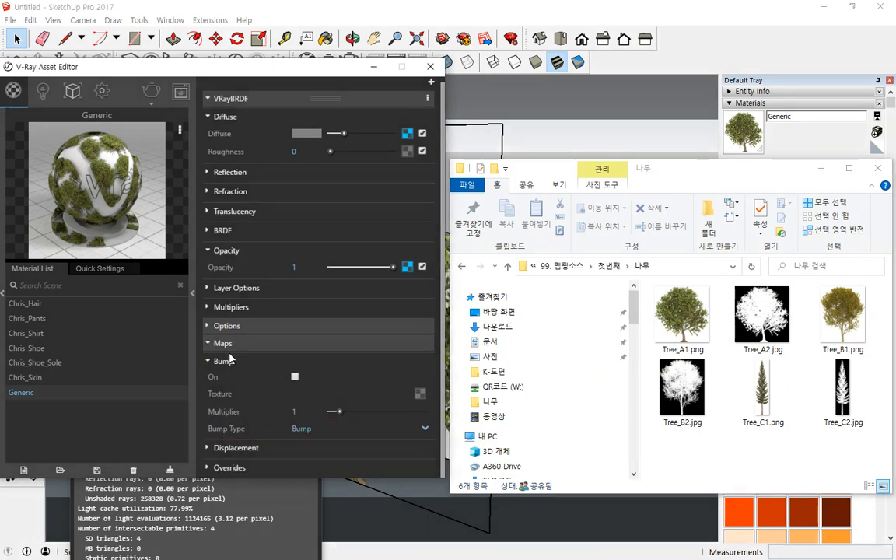
key(ctrl+2)
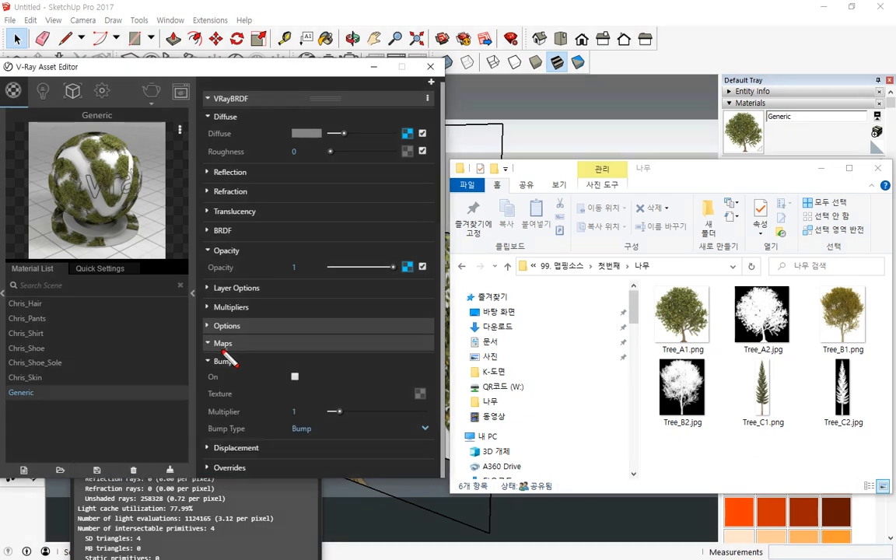
scroll(213, 148, up, 1)
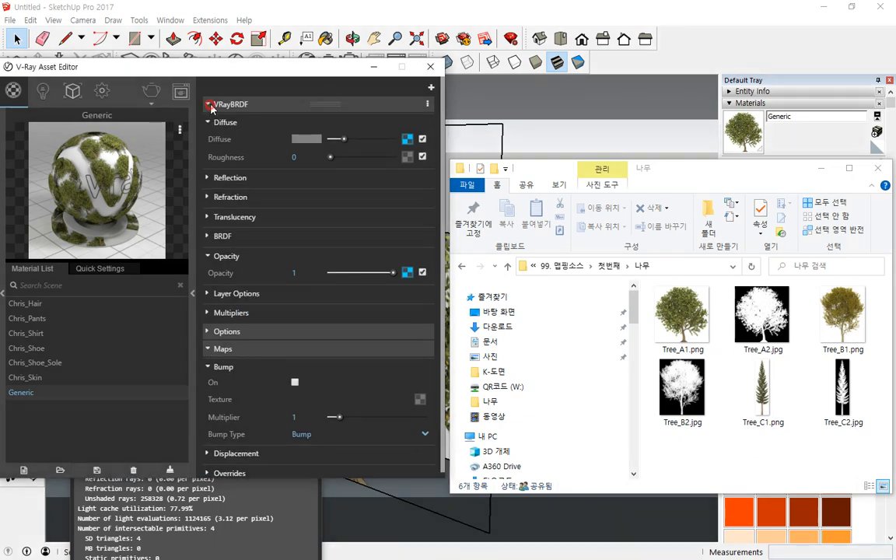
click(210, 104)
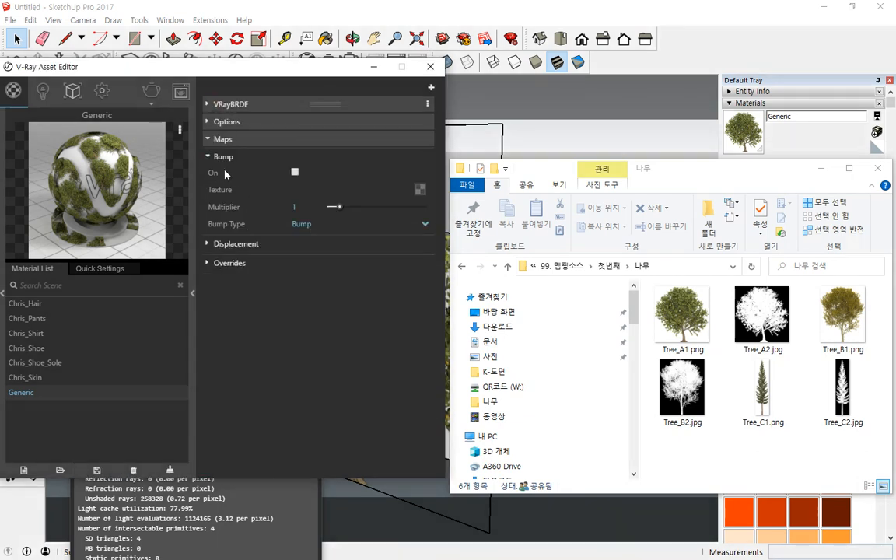
mouse_move(230, 142)
mouse_down()
mouse_move(205, 139)
mouse_move(191, 197)
mouse_move(342, 178)
mouse_move(281, 140)
mouse_up()
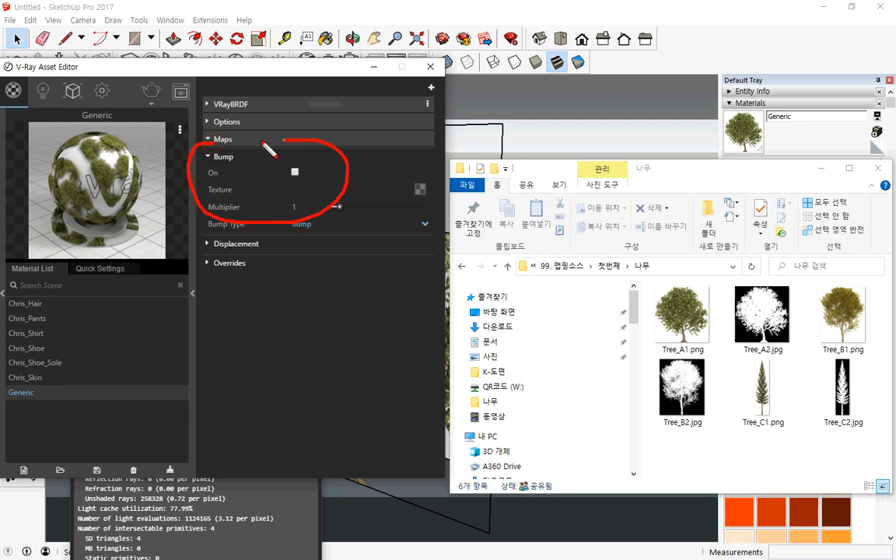
mouse_move(259, 237)
mouse_down()
mouse_move(200, 224)
mouse_move(233, 132)
mouse_move(365, 146)
mouse_move(306, 217)
mouse_move(257, 235)
mouse_up()
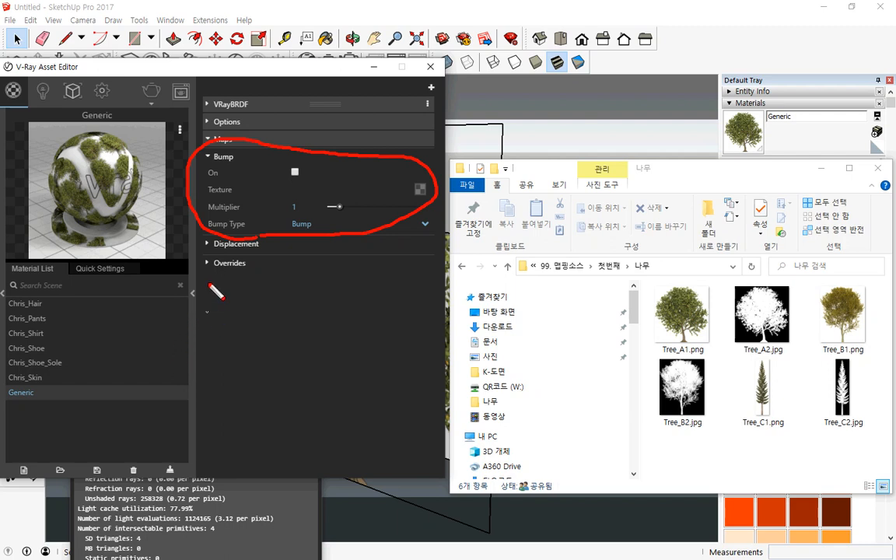
key(Escape)
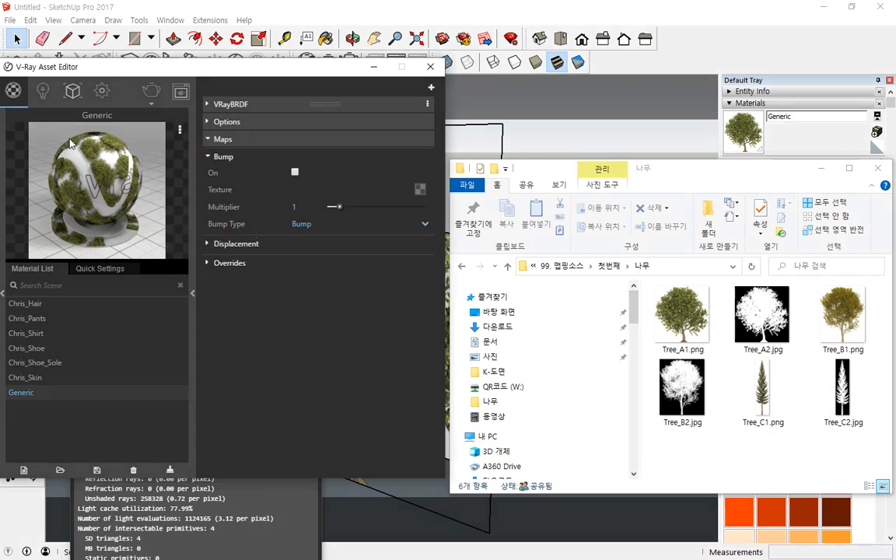
- Create a new Generic material, collapse its Diffuse, Reflection and Refraction settings, and show its Bump map settings
click(25, 470)
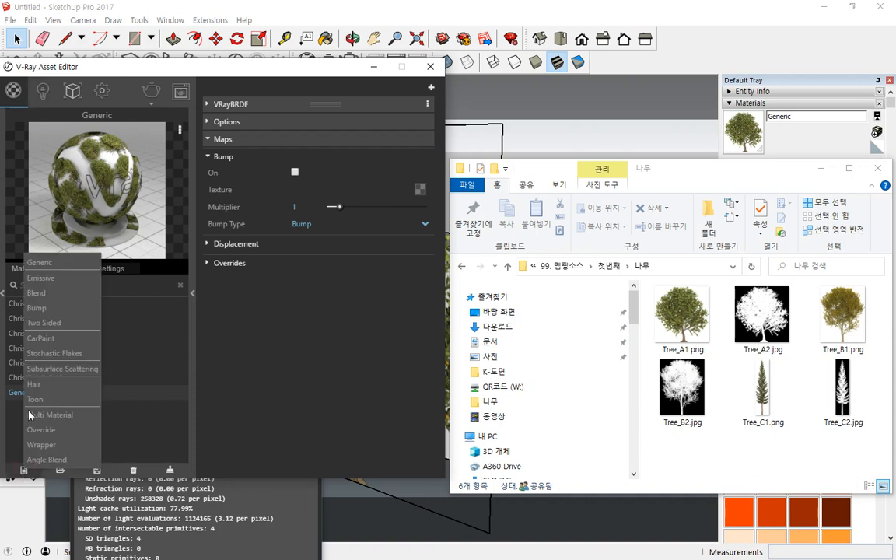
click(67, 268)
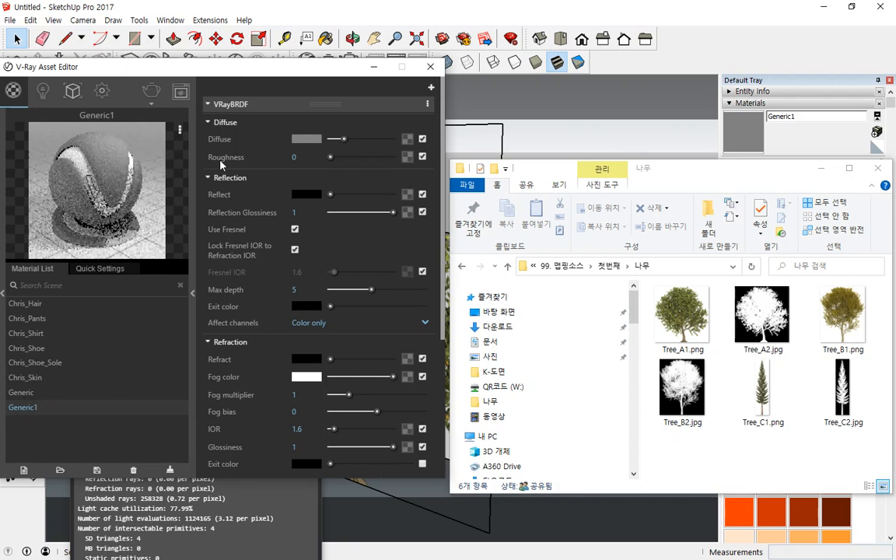
click(208, 123)
click(207, 143)
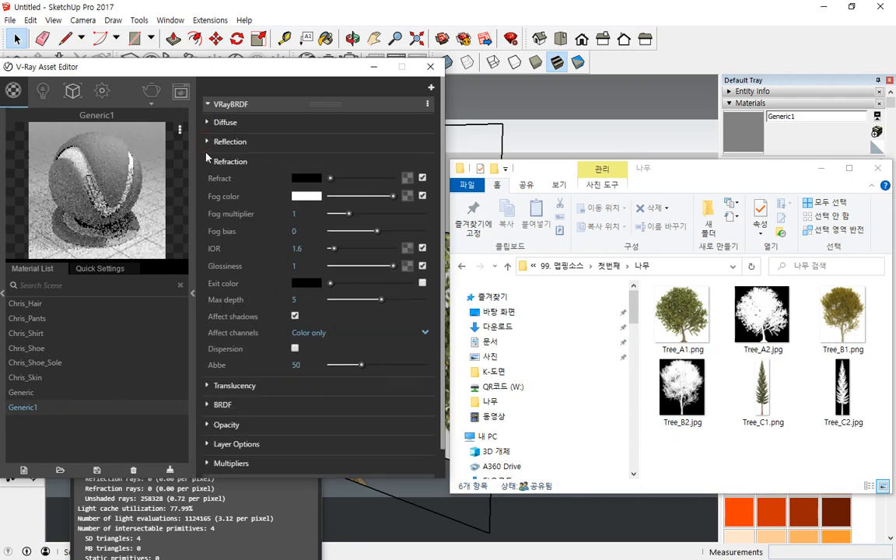
click(208, 161)
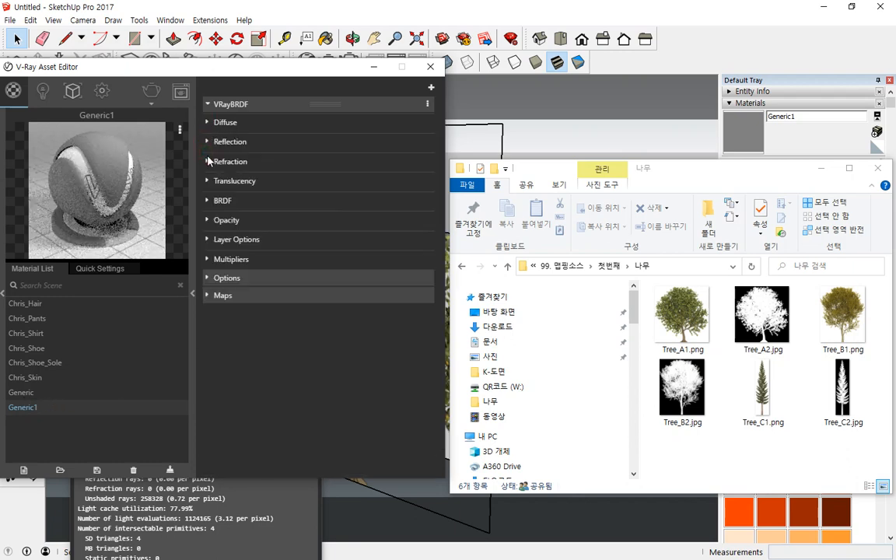
click(209, 295)
click(207, 312)
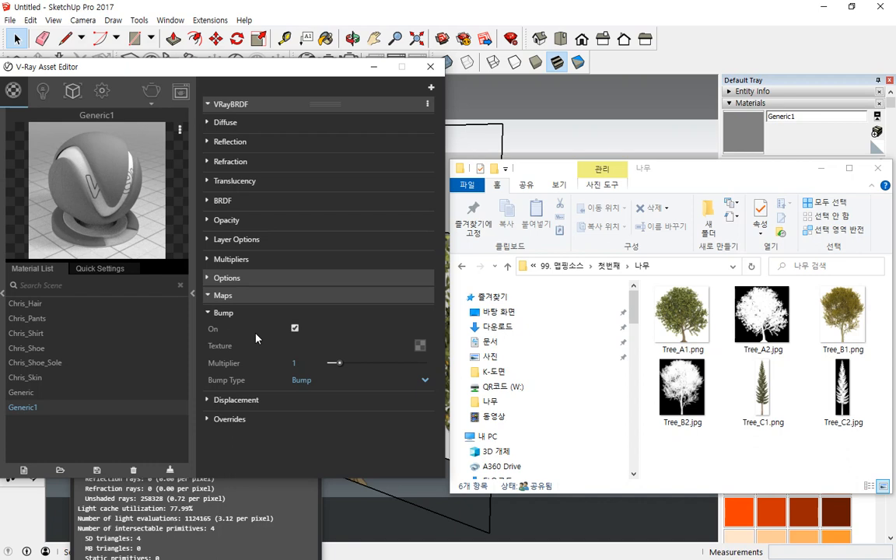
- Assign a Bitmap texture to the new material's bump map and open the image file selection for it
click(420, 350)
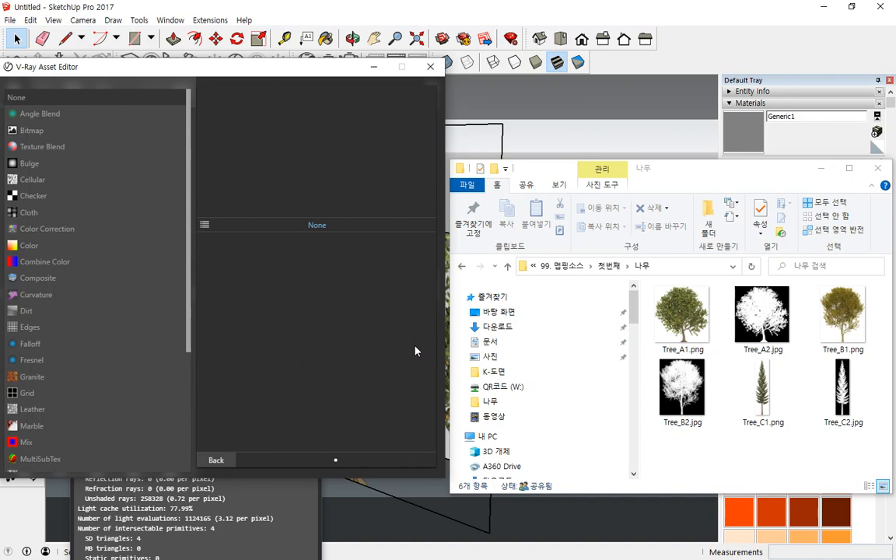
click(12, 131)
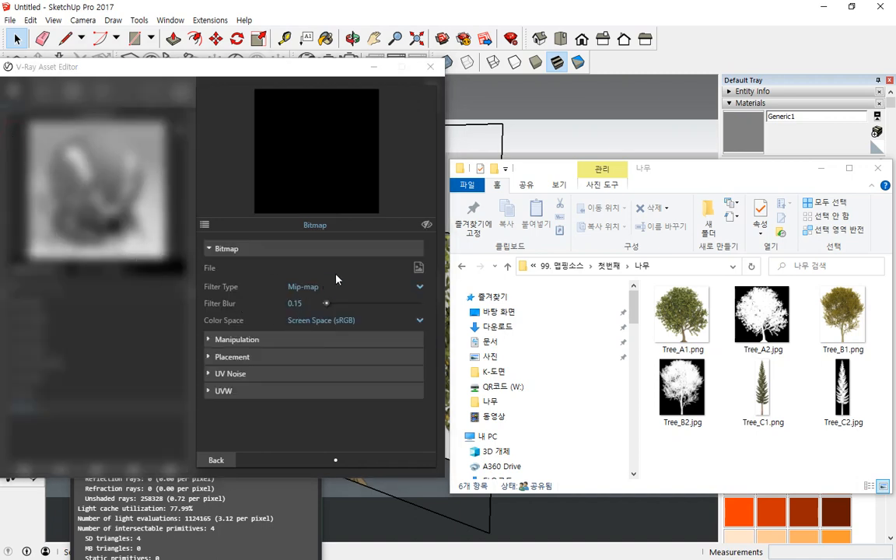
click(418, 268)
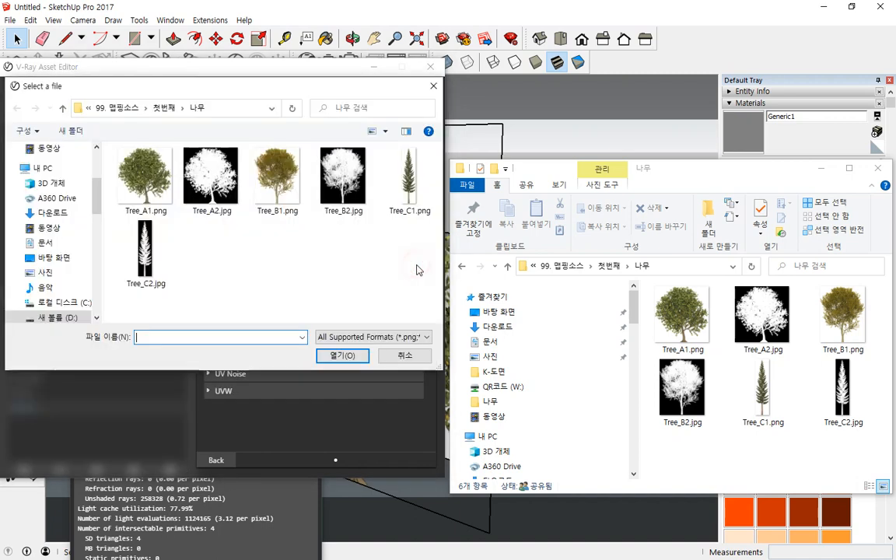
- Browse from the tree images up to the 첫번째 folder and open its 벽돌 subfolder
click(160, 108)
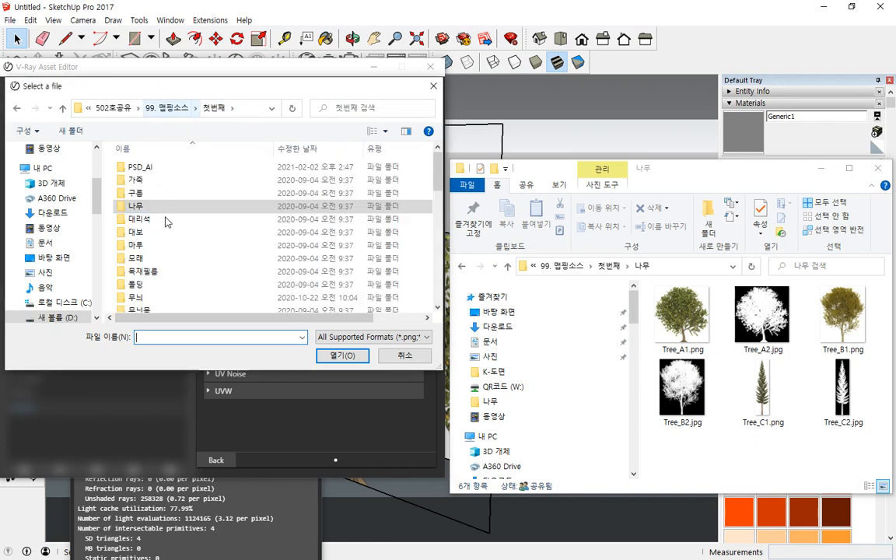
scroll(175, 245, down, 4)
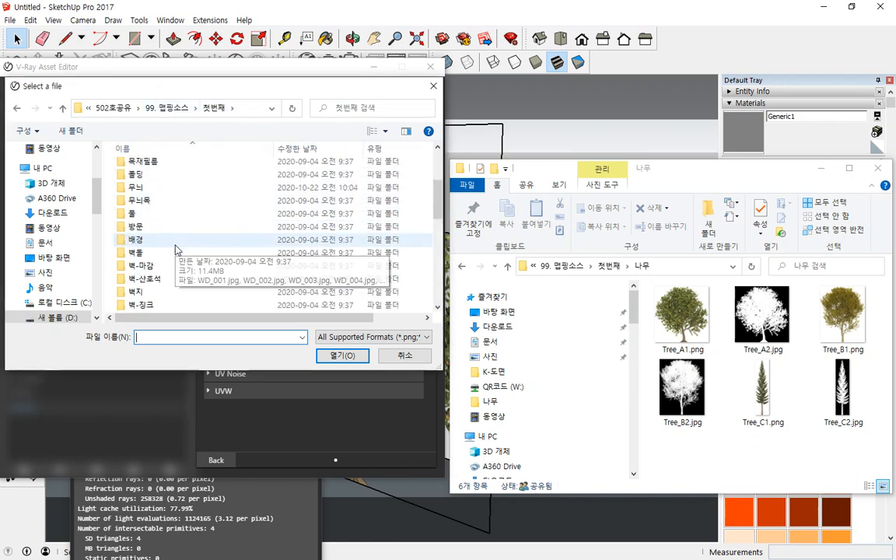
scroll(174, 278, down, 3)
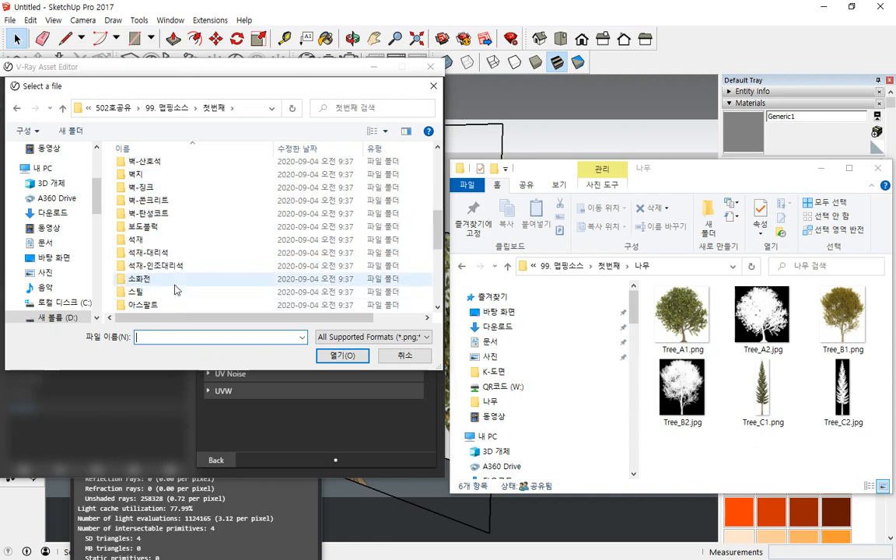
scroll(173, 276, up, 4)
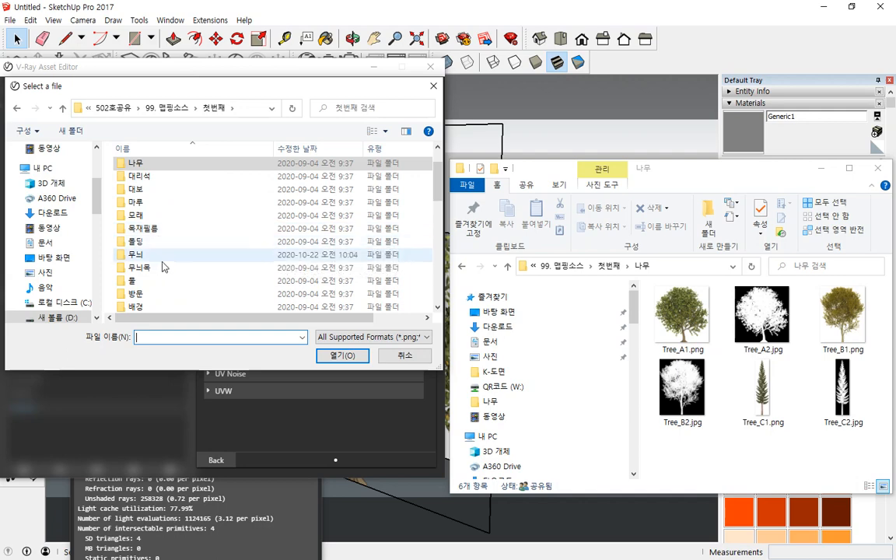
scroll(162, 264, down, 1)
scroll(162, 265, down, 1)
double_click(145, 229)
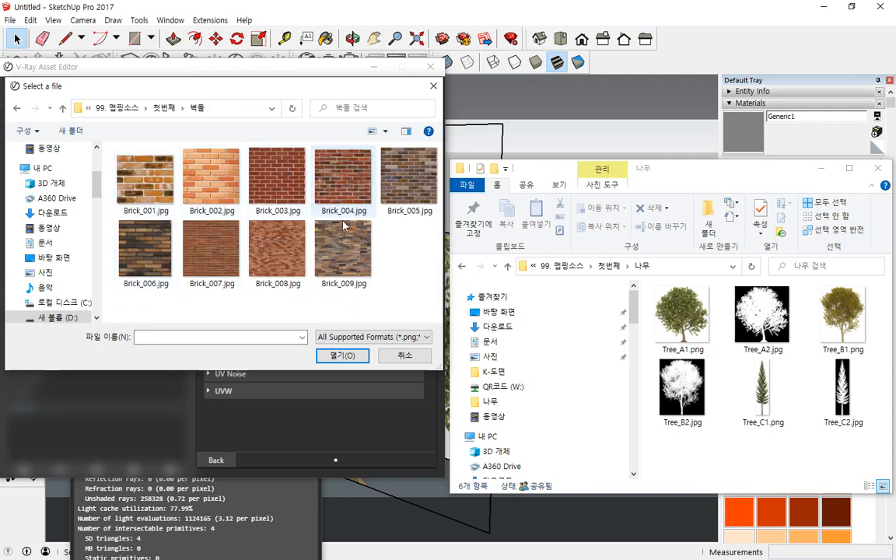
- Load Brick_003.jpg as the bump bitmap and return to the material's settings
mouse_move(274, 208)
mouse_down()
mouse_move(222, 179)
mouse_move(278, 183)
mouse_move(232, 141)
mouse_move(277, 183)
mouse_up()
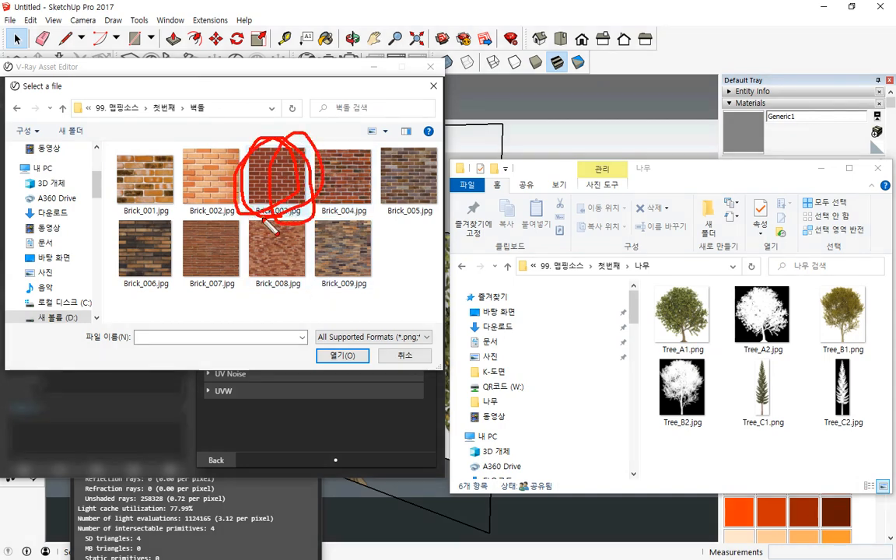
key(Escape)
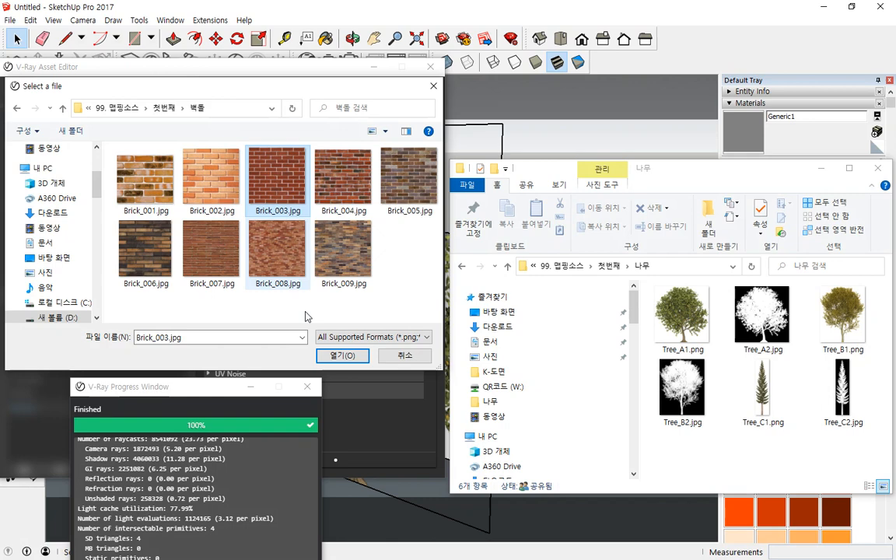
click(339, 356)
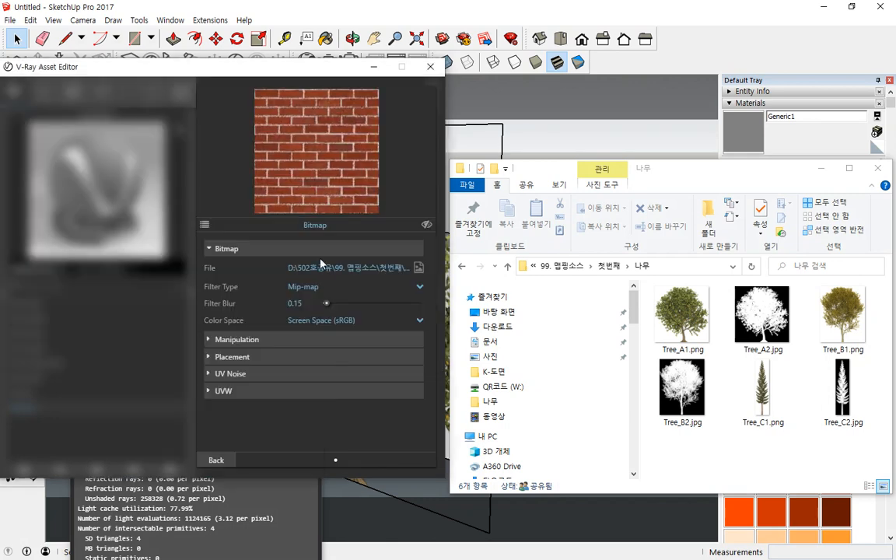
mouse_move(311, 163)
mouse_down()
mouse_move(330, 203)
mouse_move(325, 224)
mouse_up()
click(216, 460)
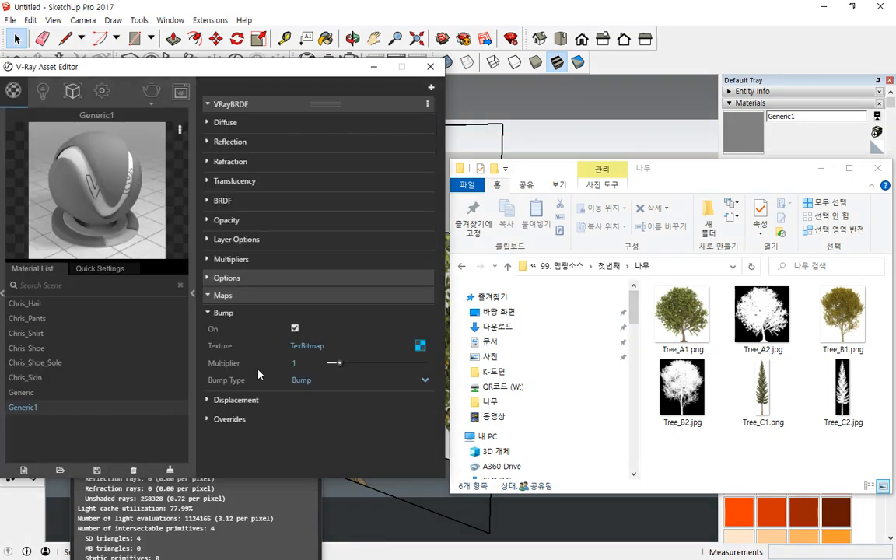
- Assign a Bitmap texture with Brick_003.jpg to the material's Diffuse color and return to the material's settings
click(218, 122)
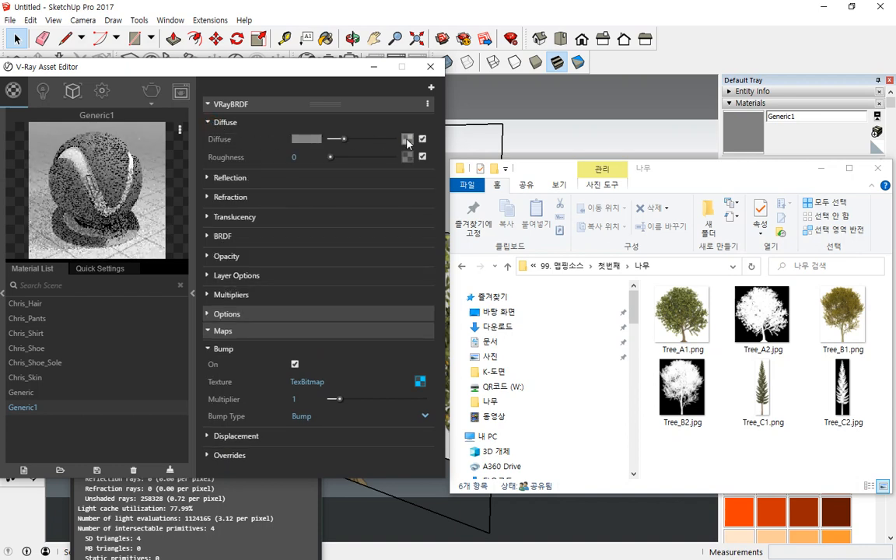
click(407, 139)
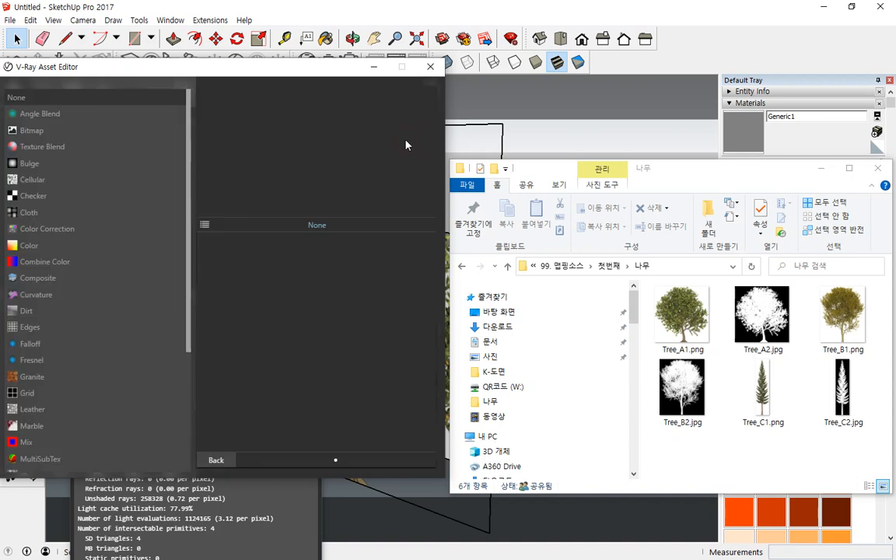
click(216, 461)
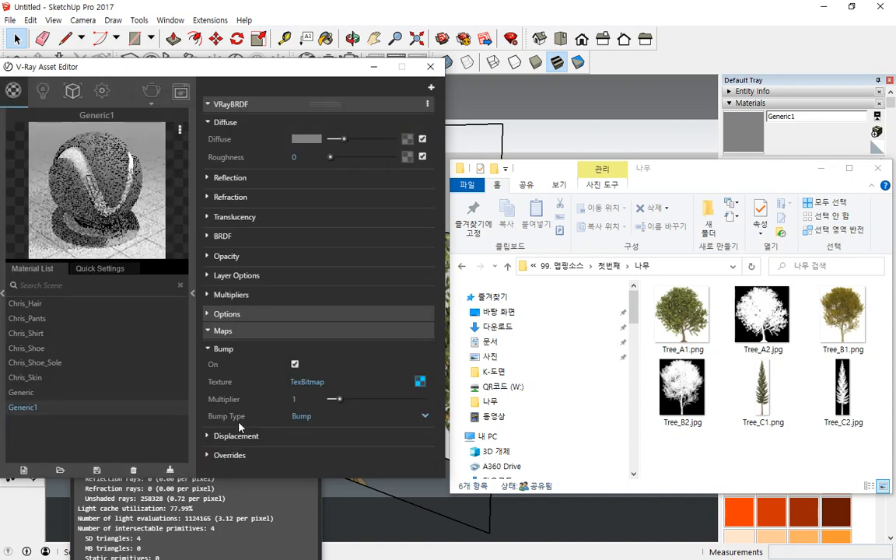
click(405, 139)
click(27, 132)
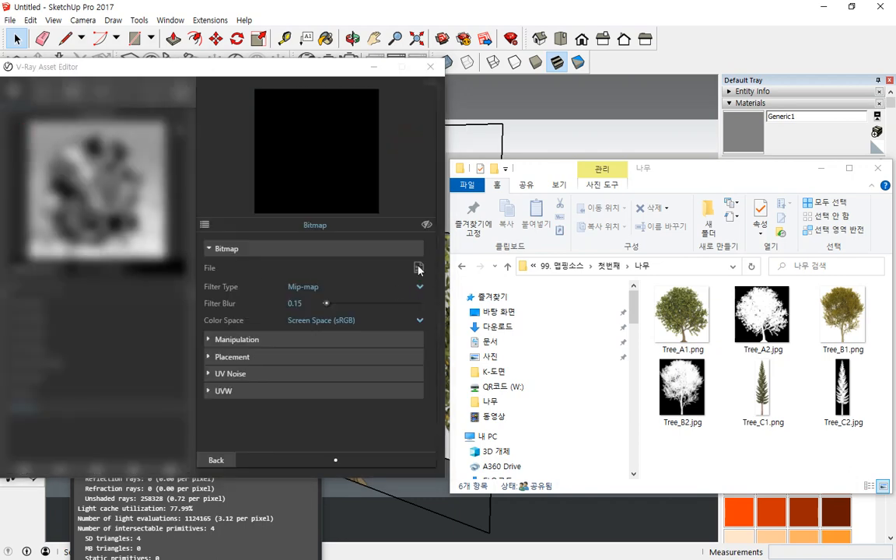
click(418, 267)
click(280, 181)
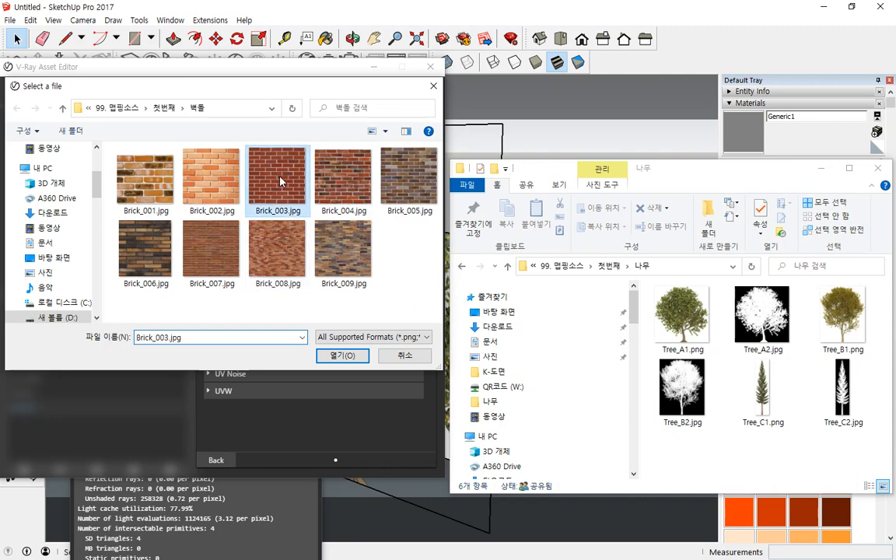
click(342, 355)
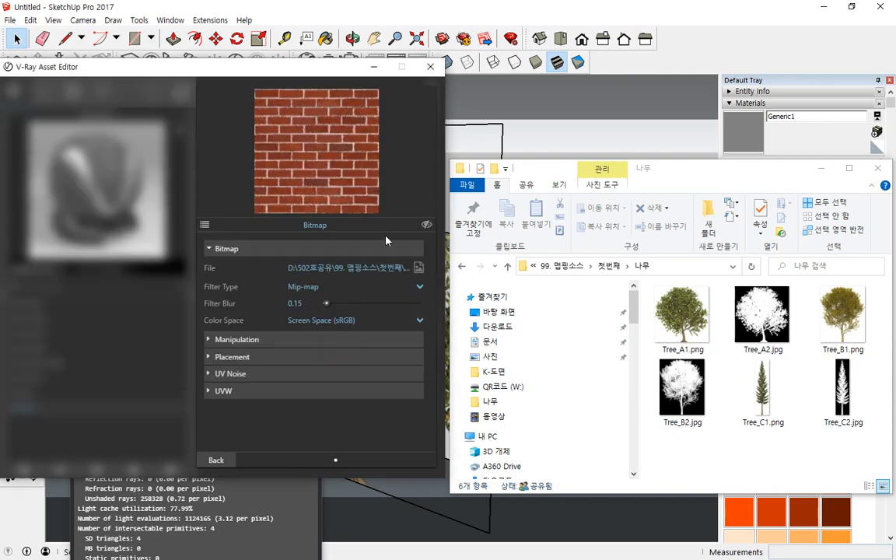
click(215, 461)
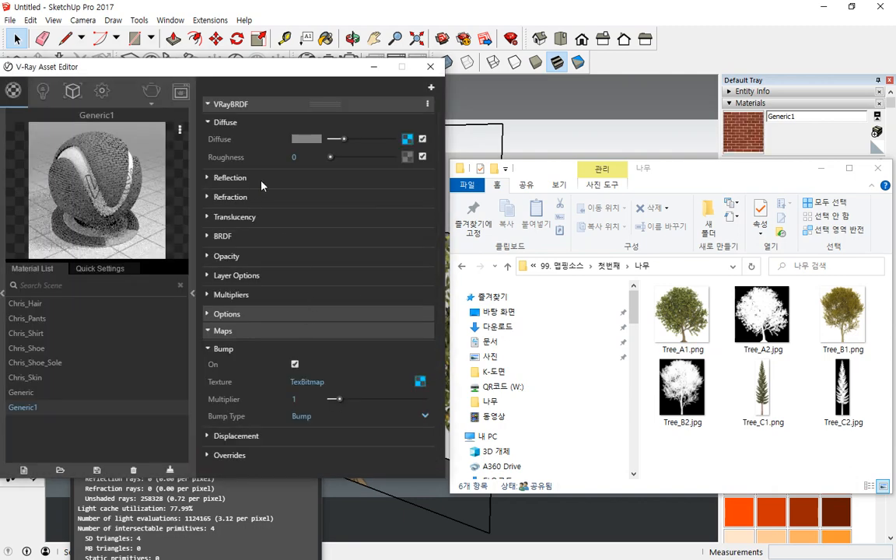
key(ctrl+2)
mouse_move(420, 151)
mouse_down()
mouse_move(395, 148)
mouse_move(423, 138)
mouse_move(417, 146)
mouse_up()
mouse_move(430, 392)
mouse_down()
mouse_move(412, 372)
mouse_move(426, 400)
mouse_up()
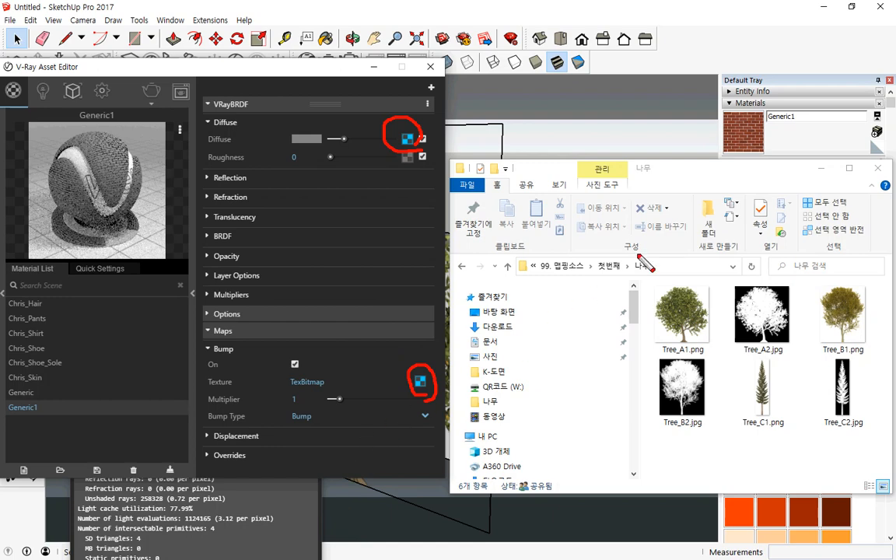
key(Escape)
- Reposition the File Explorer window and browse through 첫번째 to the 벽돌 folder to view the brick images
drag(676, 165, 657, 117)
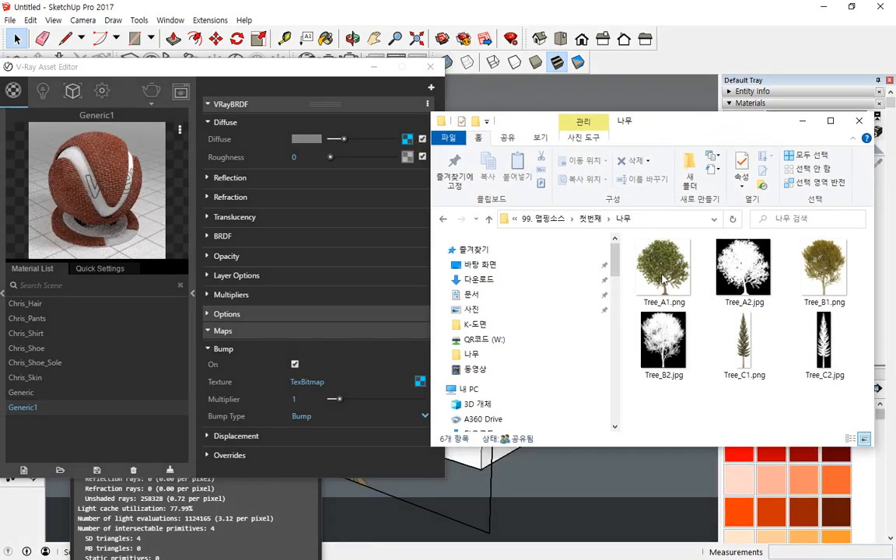
key(ctrl+2)
mouse_move(776, 314)
mouse_down()
mouse_move(630, 250)
mouse_move(802, 286)
mouse_move(756, 332)
mouse_move(622, 318)
mouse_move(658, 222)
mouse_move(724, 362)
mouse_up()
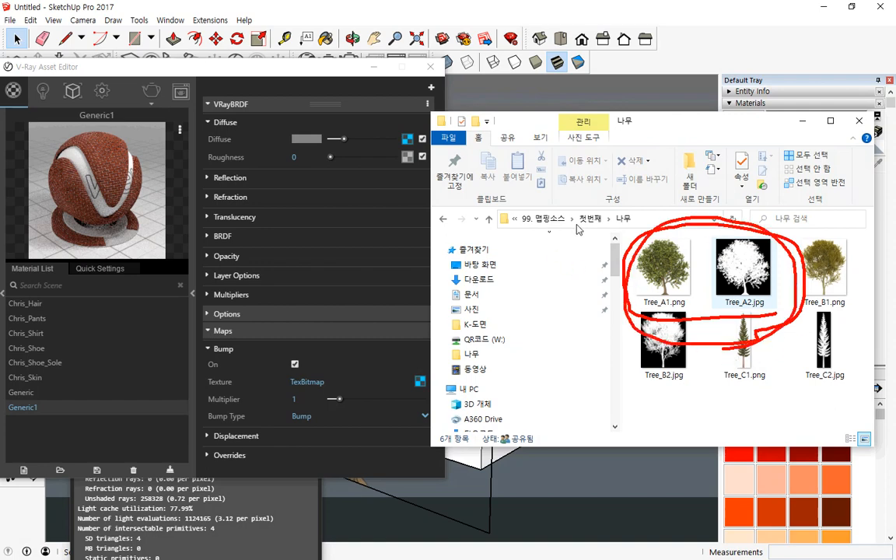
key(Escape)
click(588, 219)
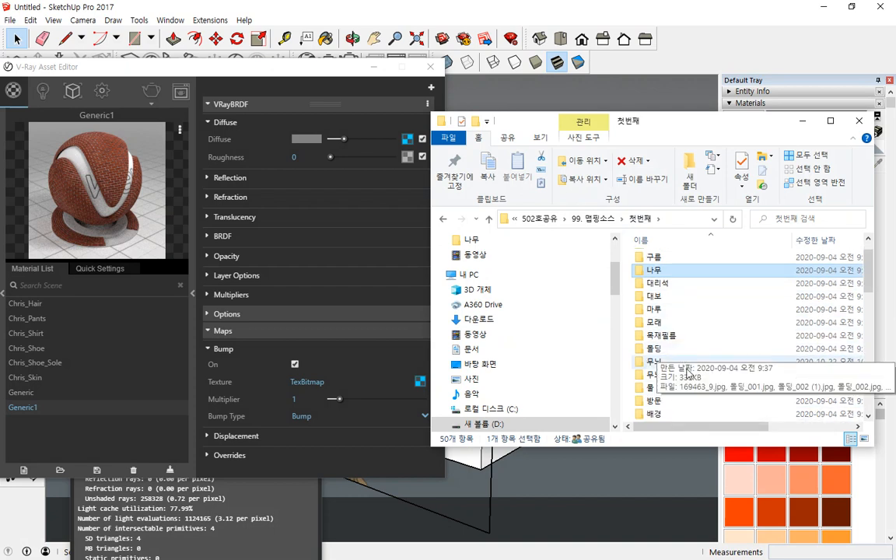
scroll(661, 373, down, 2)
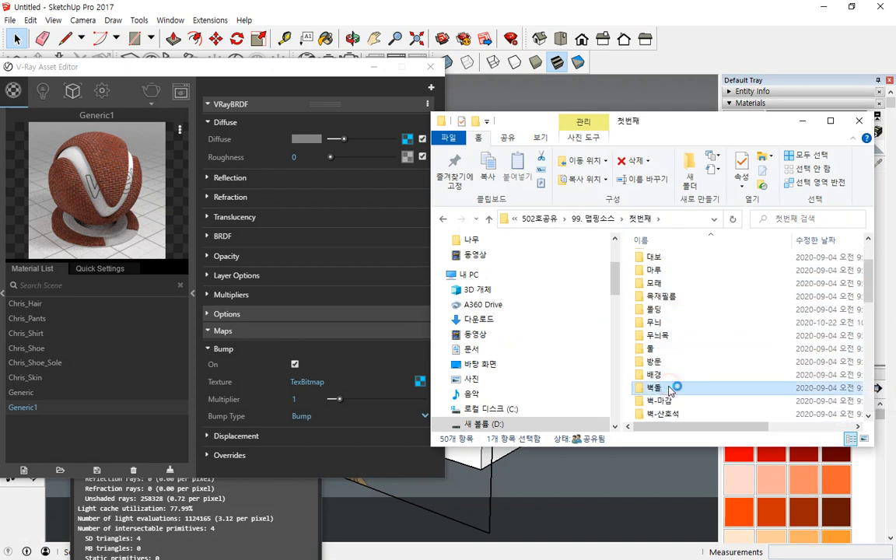
double_click(670, 387)
key(ctrl+alt+d)
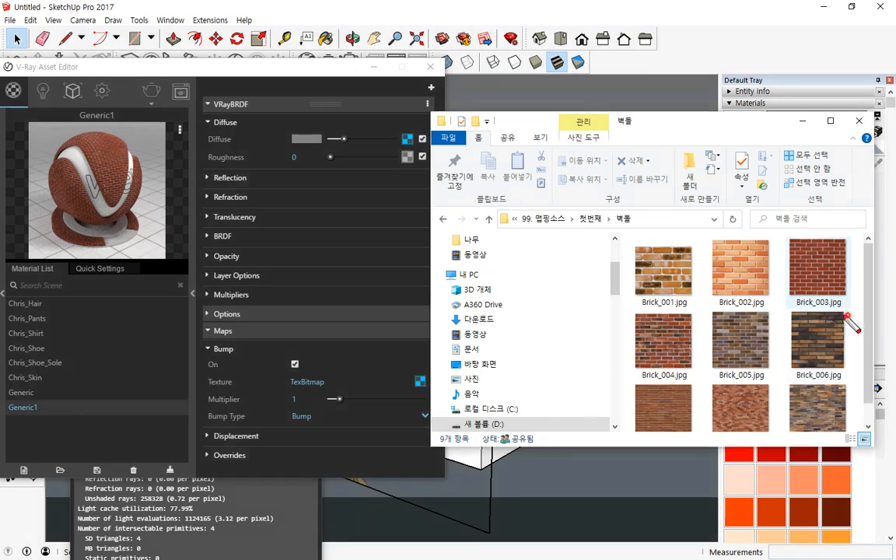
mouse_move(849, 314)
mouse_down()
mouse_move(818, 240)
mouse_move(847, 314)
mouse_move(838, 314)
mouse_up()
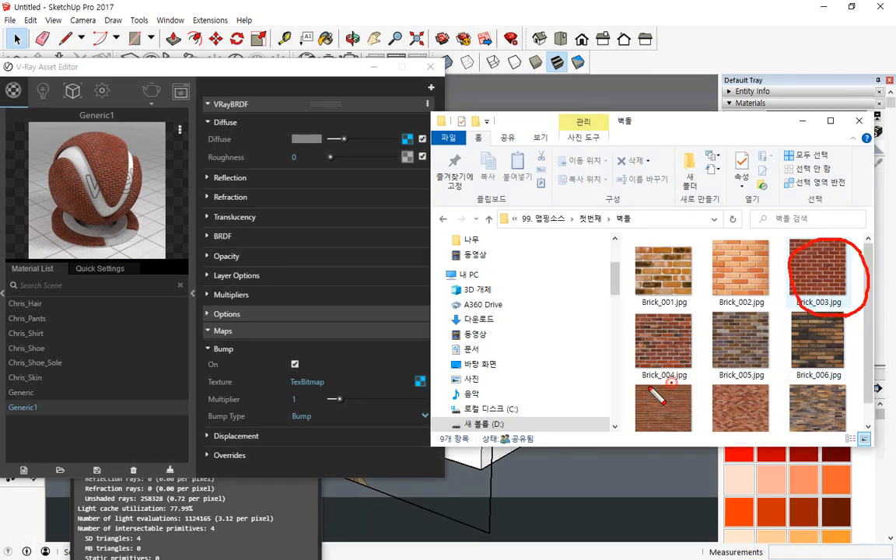
mouse_move(669, 314)
mouse_down()
mouse_move(631, 364)
mouse_move(685, 370)
mouse_move(648, 383)
mouse_up()
mouse_move(849, 303)
mouse_down()
mouse_move(794, 249)
mouse_move(811, 325)
mouse_move(825, 327)
mouse_move(827, 301)
mouse_move(660, 225)
mouse_move(451, 150)
mouse_move(465, 185)
mouse_up()
mouse_move(808, 274)
mouse_down()
mouse_move(466, 325)
mouse_move(420, 381)
mouse_move(430, 391)
mouse_up()
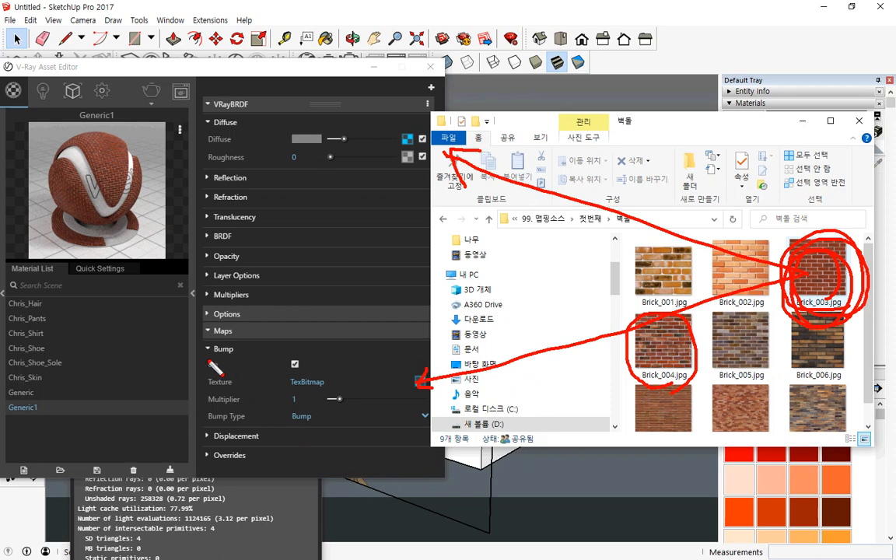
mouse_move(207, 372)
mouse_down()
mouse_move(273, 391)
mouse_move(405, 382)
mouse_move(424, 384)
mouse_move(420, 391)
mouse_up()
mouse_move(204, 148)
mouse_down()
mouse_move(247, 157)
mouse_move(381, 151)
mouse_move(392, 128)
mouse_move(431, 144)
mouse_move(393, 152)
mouse_up()
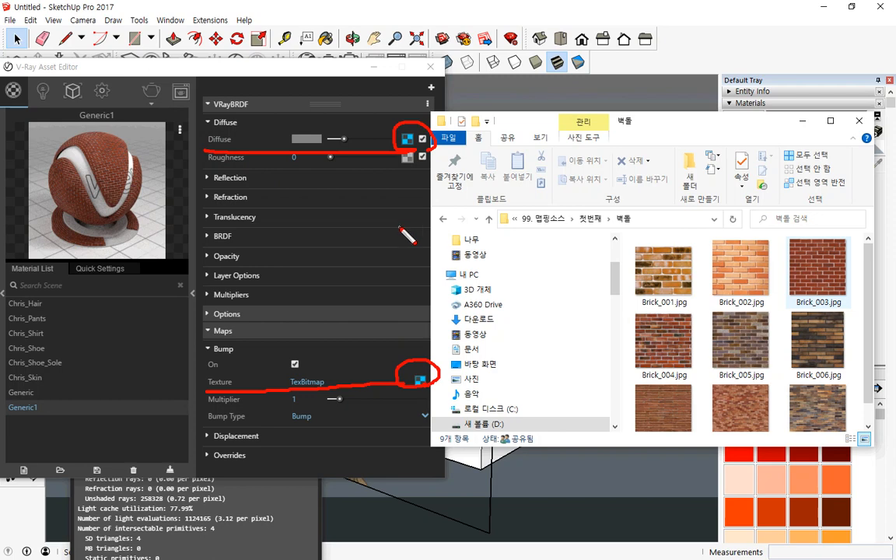
- Bring the SketchUp window to the front and delete the tree image standing in front of the box
key(Escape)
click(453, 6)
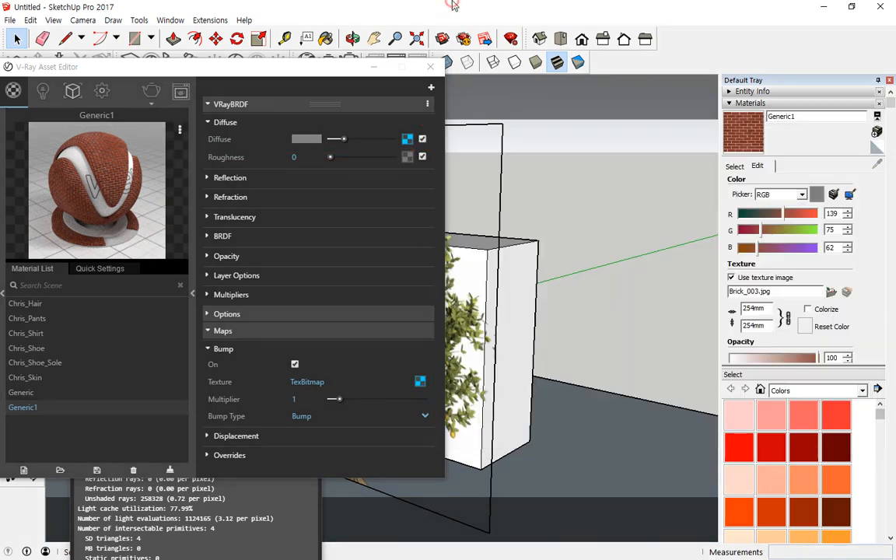
click(465, 334)
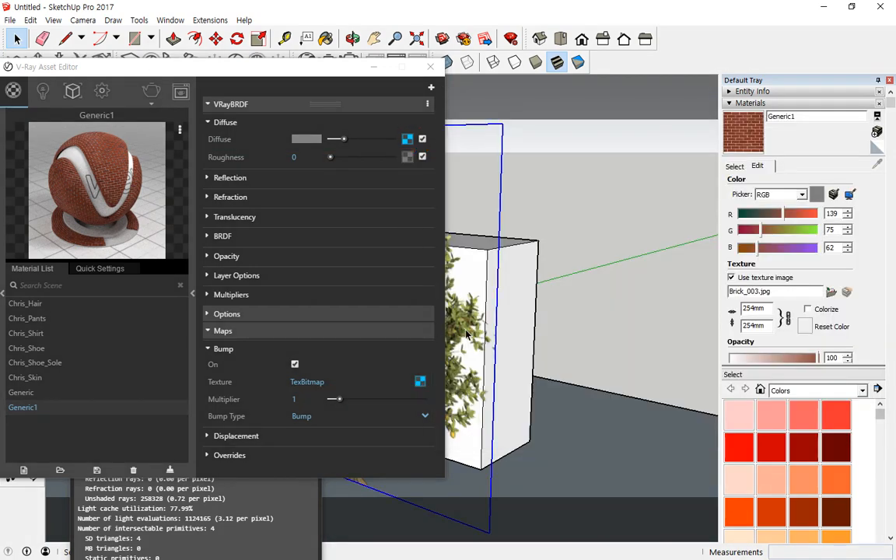
key(Delete)
- Select all of the box's faces and edges and make them a group
click(482, 279)
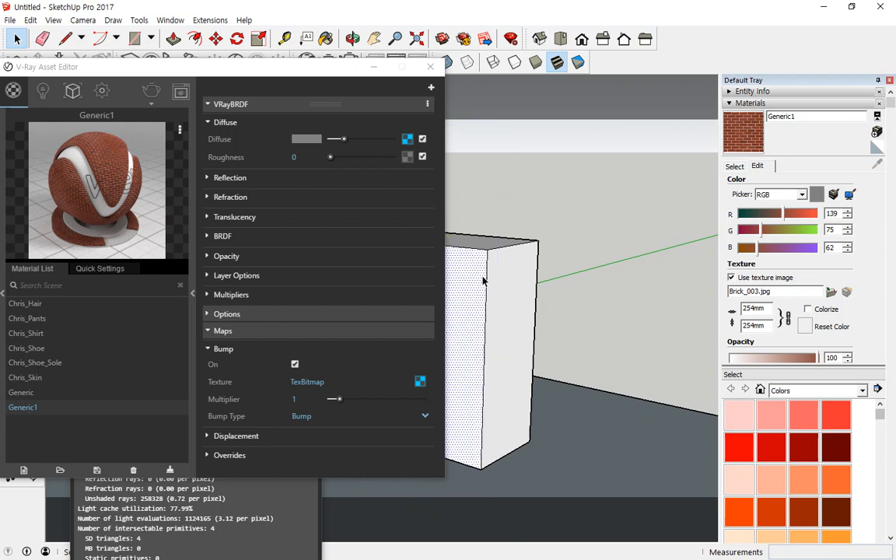
right_click(482, 278)
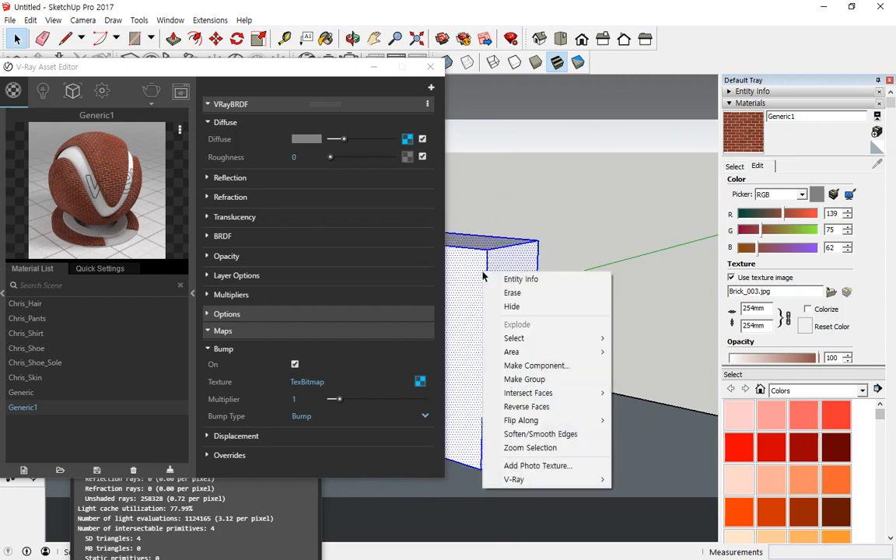
click(538, 378)
- Apply the Generic1 brick material to the selected box group
middle_drag(498, 266, 519, 290)
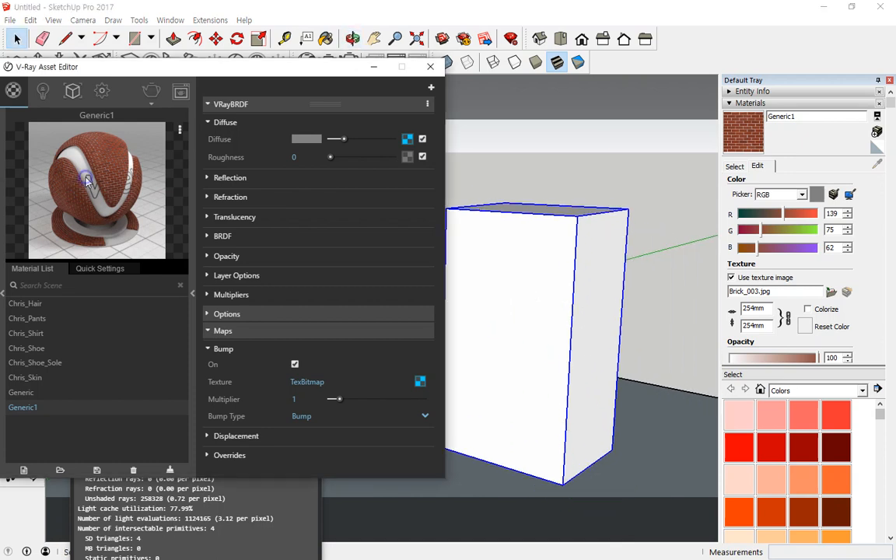
right_click(87, 180)
click(134, 202)
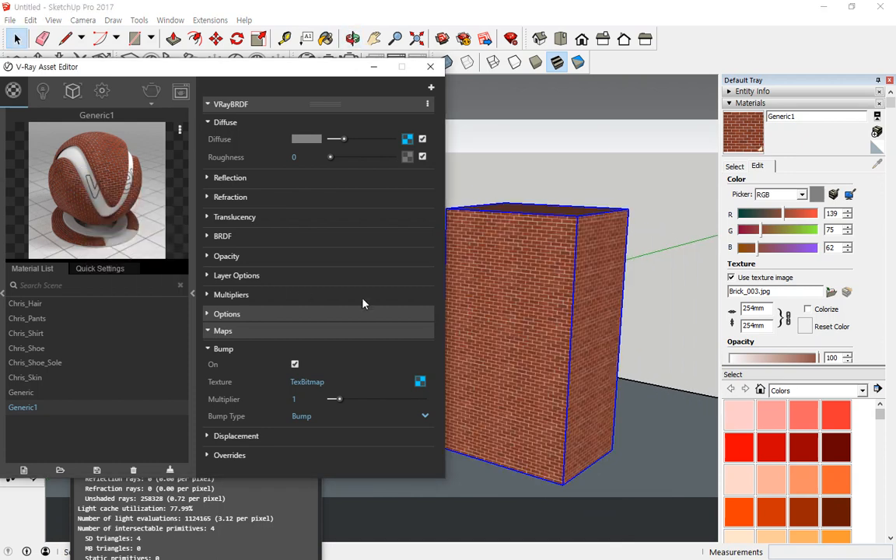
- Set the Generic1 brick texture's width to 1000 mm, keeping its proportions
scroll(517, 316, up, 1)
double_click(768, 310)
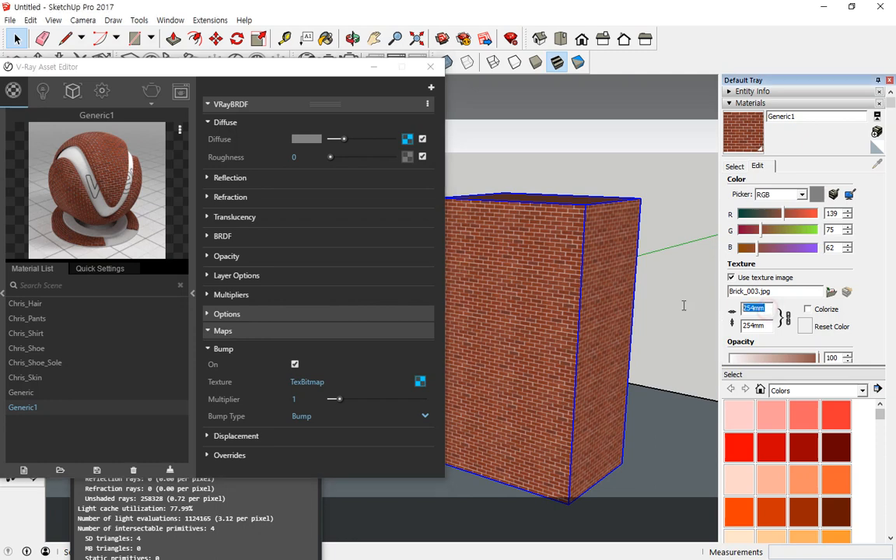
text(1000)
key(Return)
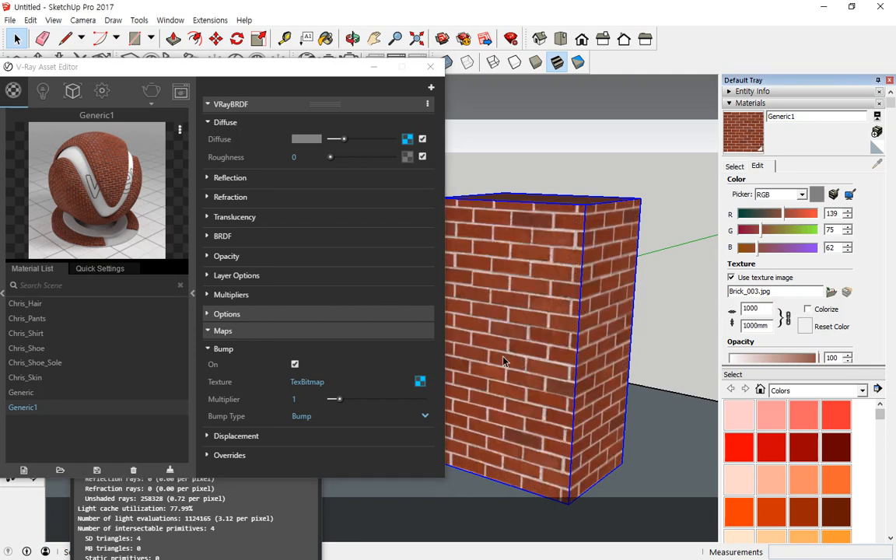
- Frame the brick box up close, render it with V-Ray and reposition the frame buffer window
scroll(513, 350, up, 4)
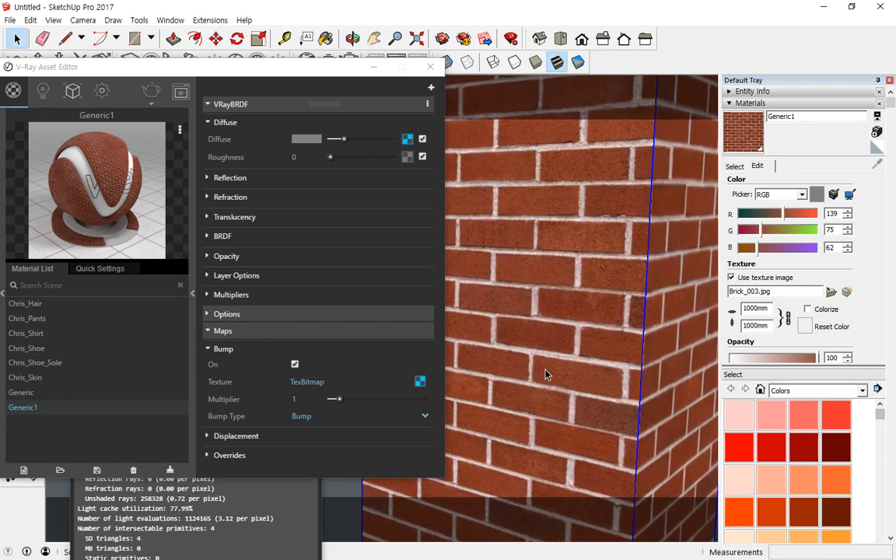
scroll(556, 374, down, 5)
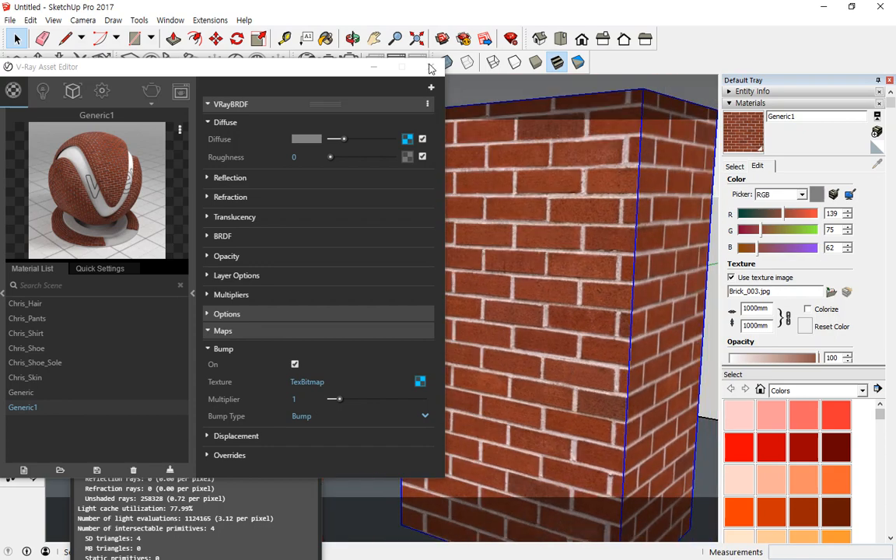
click(151, 91)
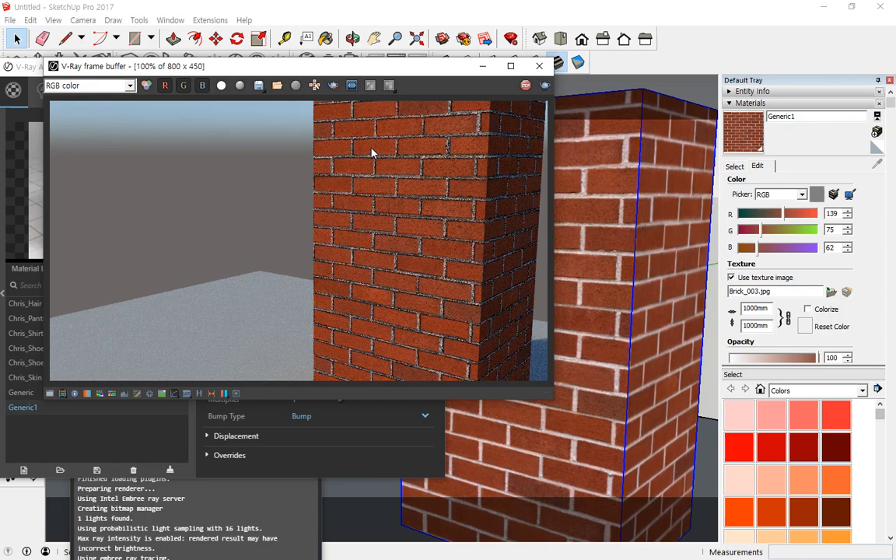
click(333, 84)
drag(318, 72, 441, 54)
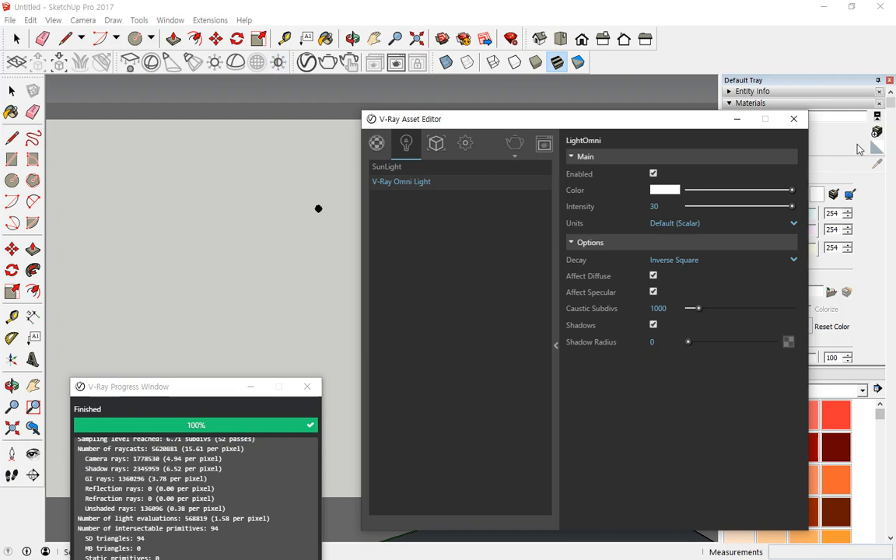
- Delete V-Ray Omni Light from the Asset Editor's light list
click(793, 119)
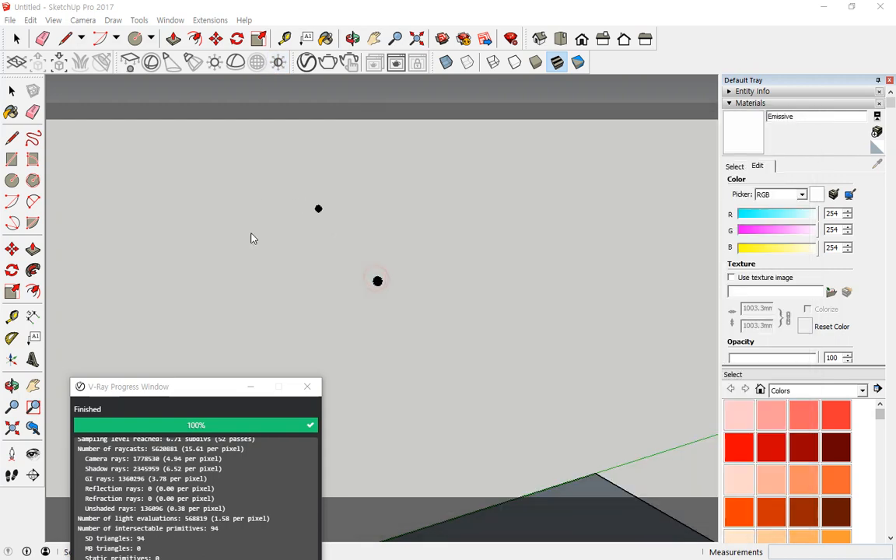
click(12, 93)
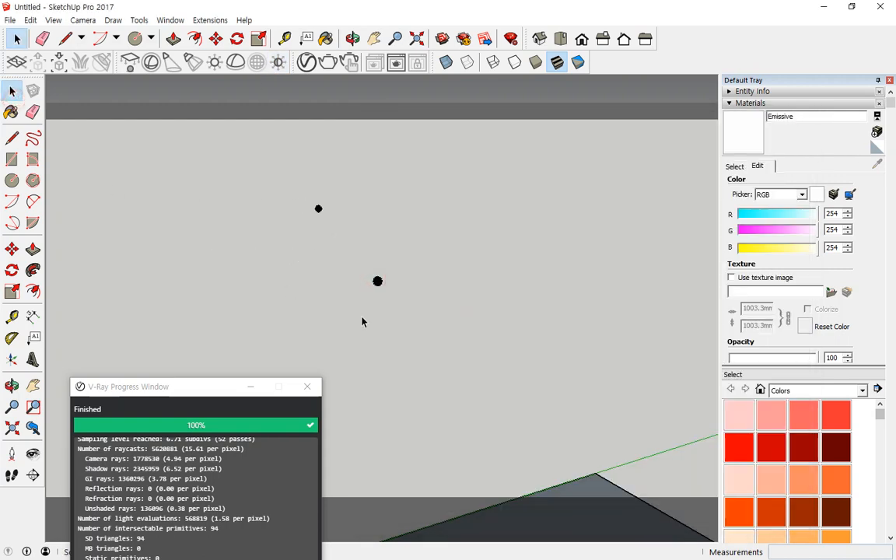
click(307, 62)
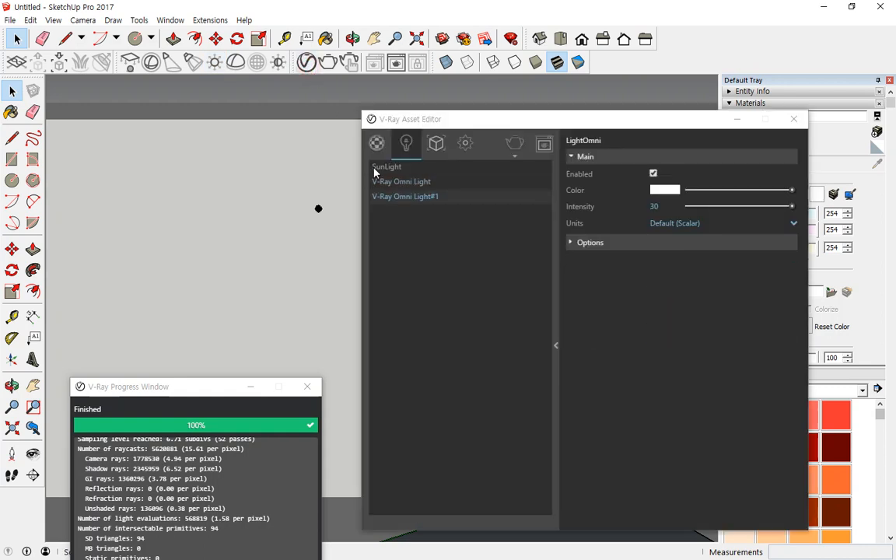
click(408, 181)
right_click(410, 184)
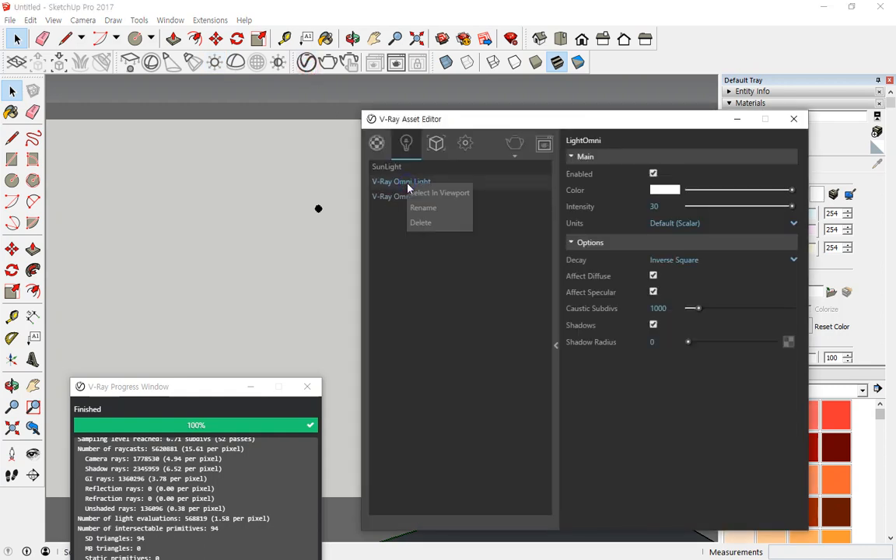
click(423, 223)
- Delete V-Ray Omni Light#1 from the scene's lights and close the Asset Editor and the V-Ray progress window
click(414, 185)
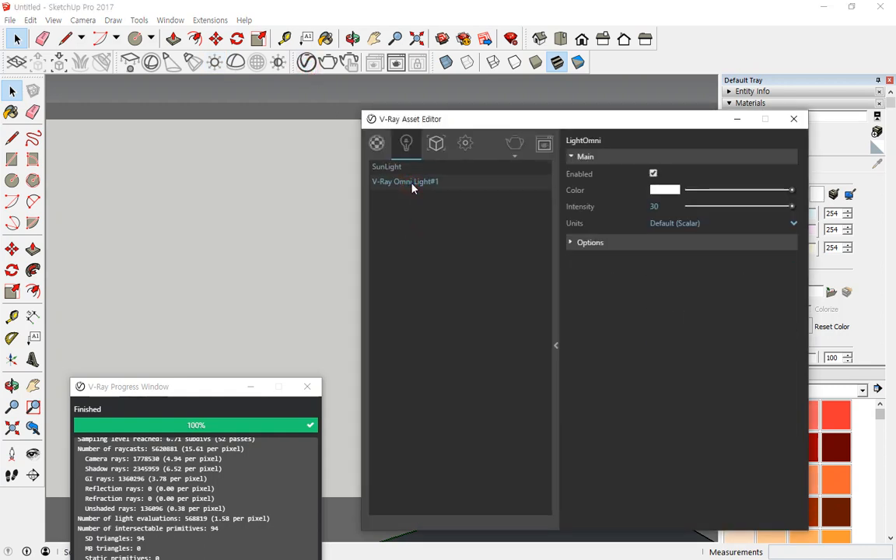
right_click(413, 186)
click(426, 223)
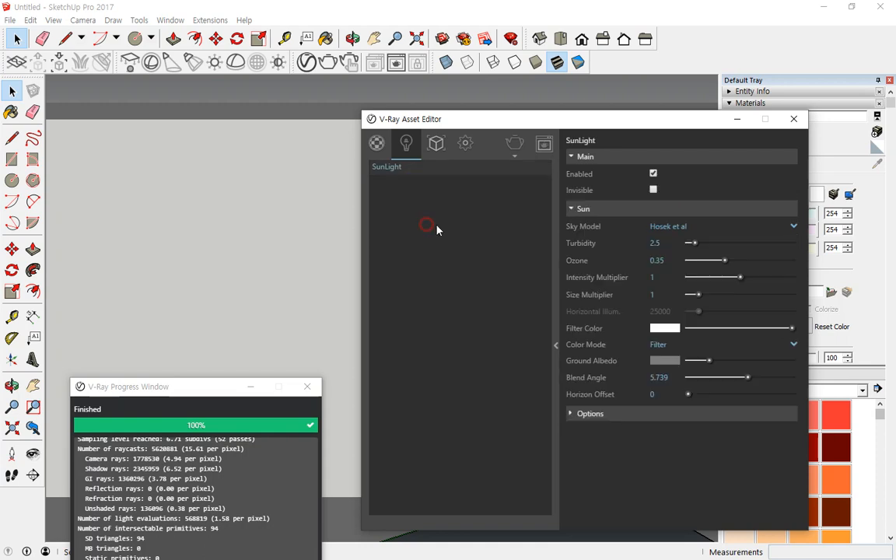
click(793, 119)
click(308, 387)
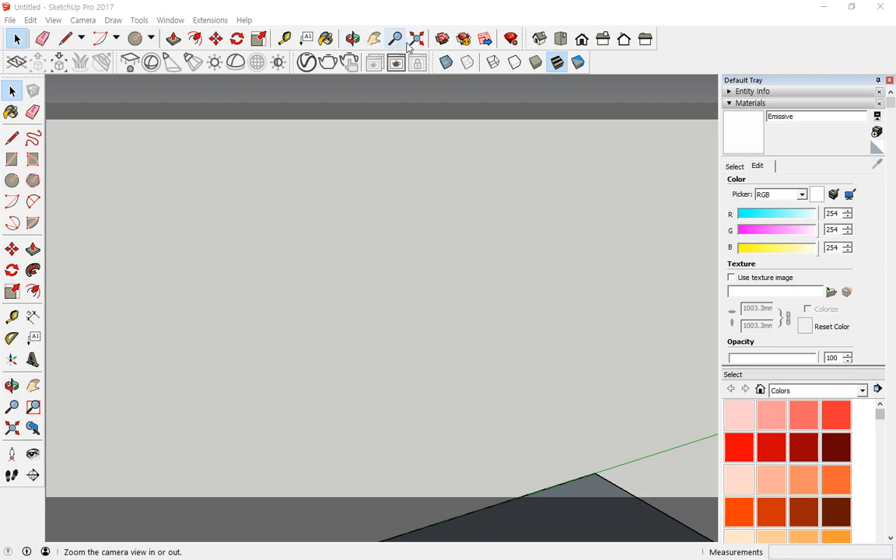
- Place a V-Ray dome light on the floor plane, slightly behind its centre
scroll(377, 136, down, 5)
scroll(256, 193, down, 2)
middle_drag(256, 194, 309, 314)
scroll(295, 292, down, 3)
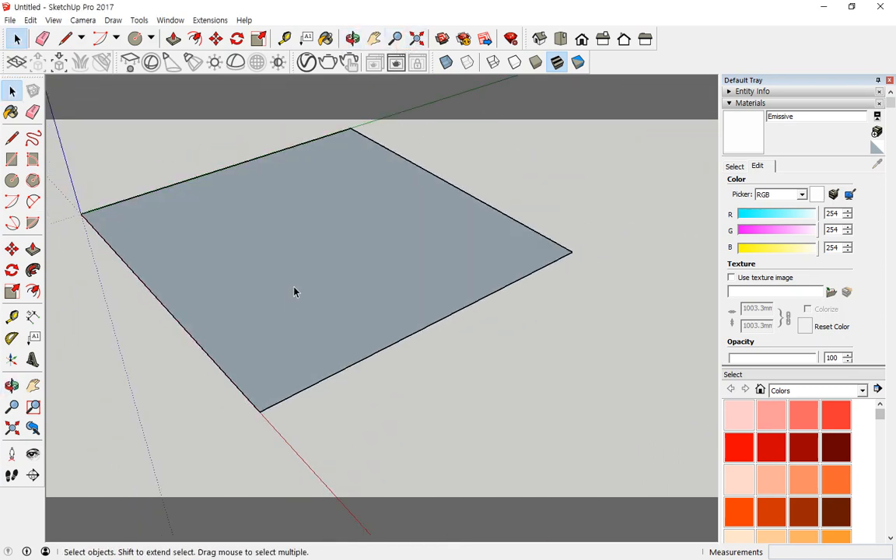
click(235, 66)
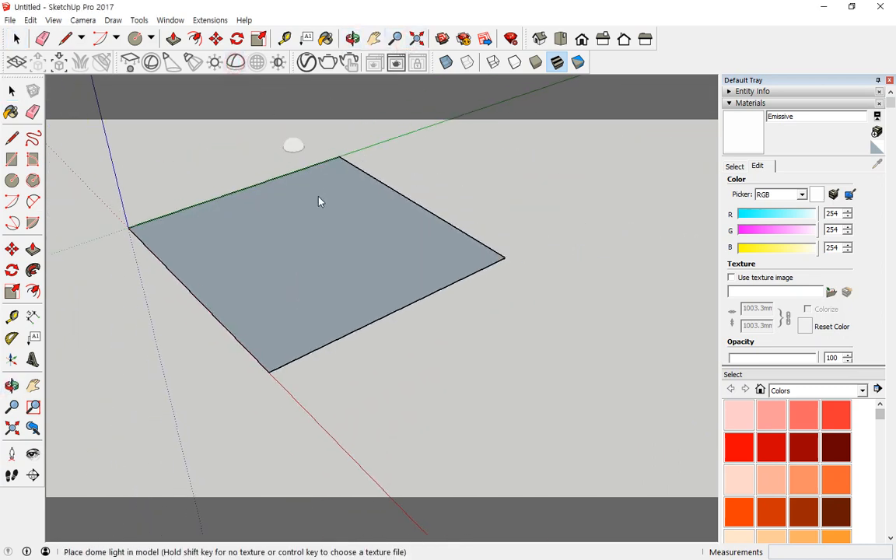
click(298, 238)
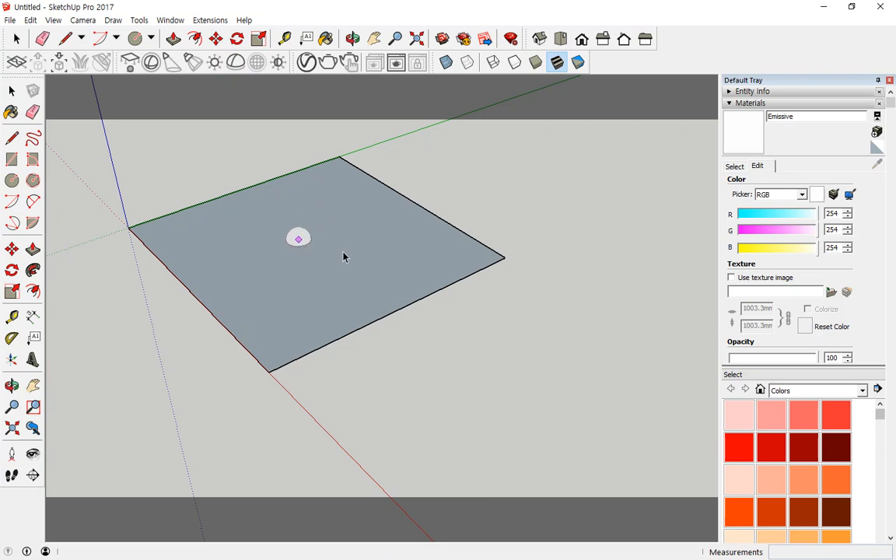
key(space)
scroll(300, 244, up, 6)
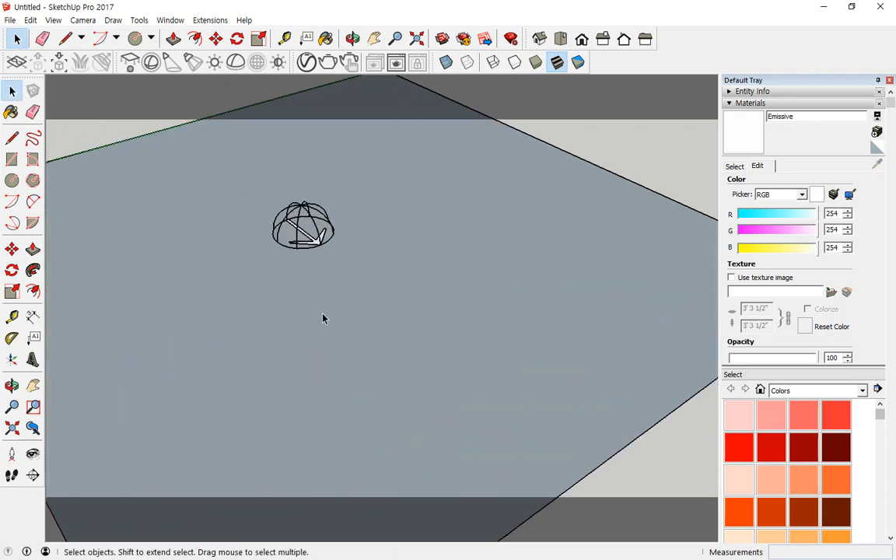
key(ctrl+alt+d)
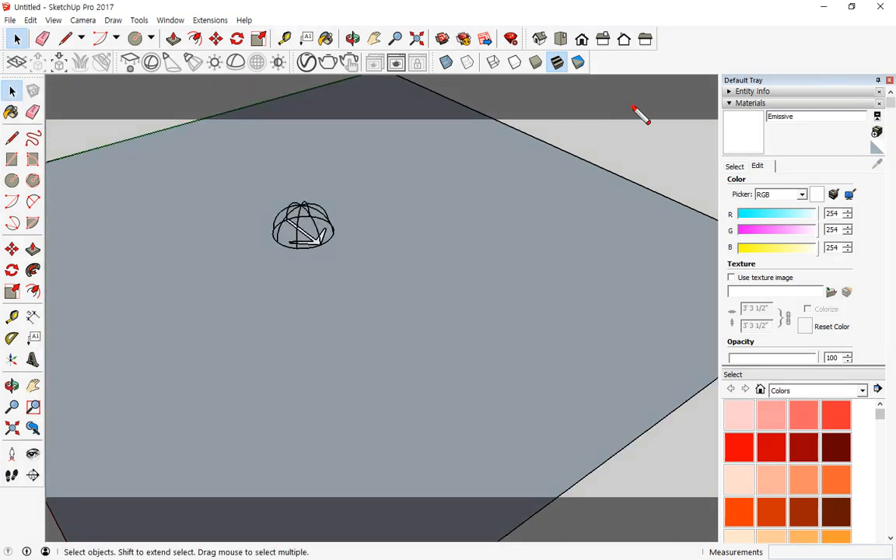
mouse_move(633, 108)
mouse_down()
mouse_move(595, 105)
mouse_move(299, 213)
mouse_move(324, 224)
mouse_up()
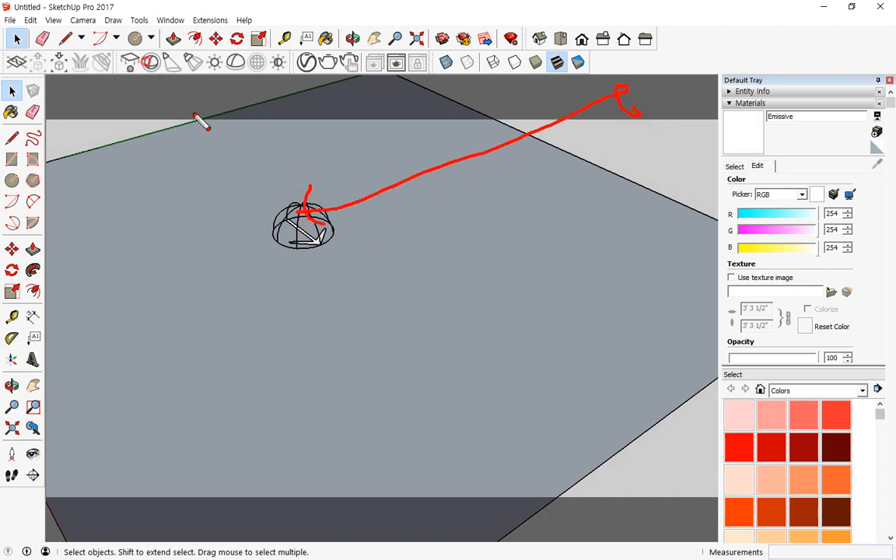
mouse_move(144, 59)
mouse_down()
mouse_move(268, 187)
mouse_move(236, 187)
mouse_up()
mouse_move(79, 352)
mouse_down()
mouse_move(243, 259)
mouse_move(219, 293)
mouse_up()
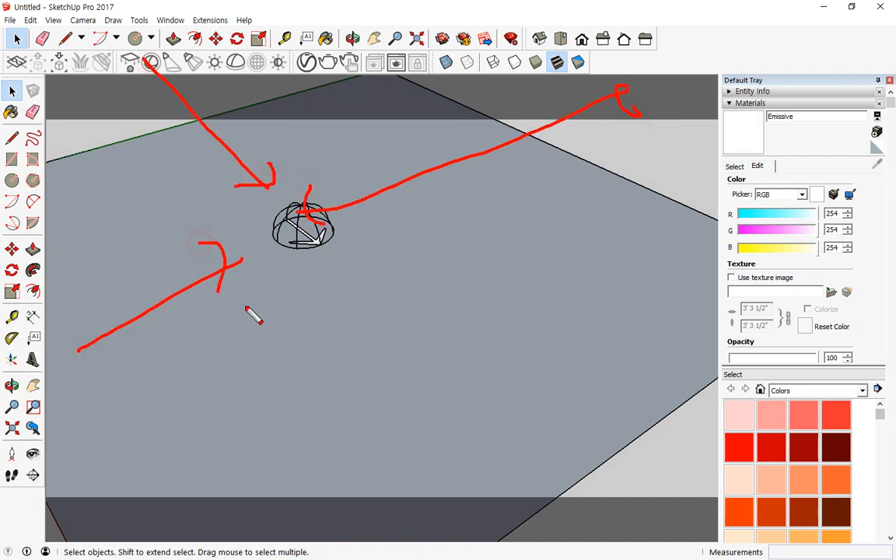
mouse_move(355, 435)
mouse_down()
mouse_move(343, 269)
mouse_move(334, 272)
mouse_up()
drag(391, 270, 343, 270)
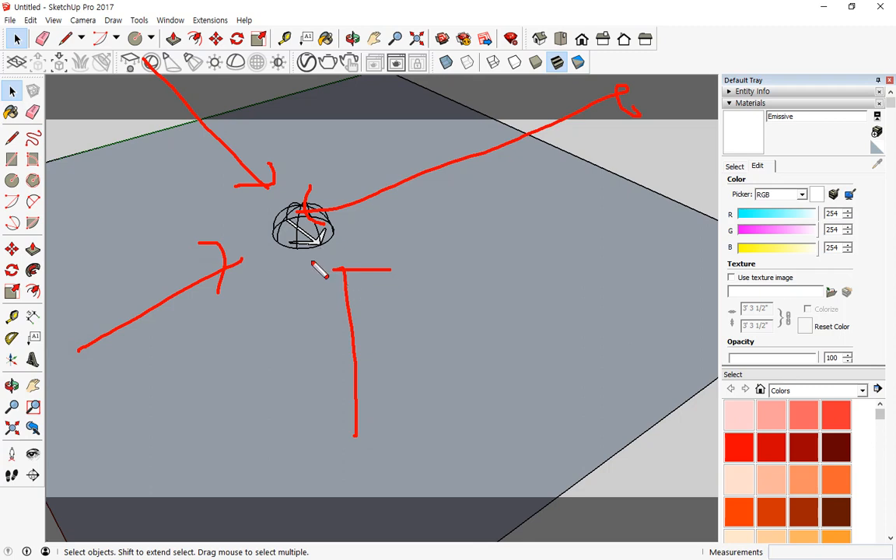
mouse_move(307, 206)
mouse_down()
mouse_move(267, 243)
mouse_move(317, 275)
mouse_up()
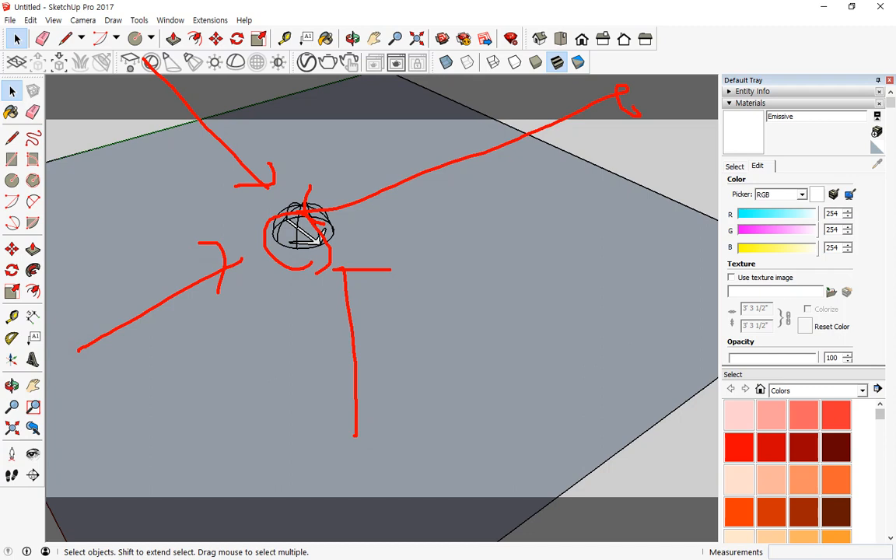
key(e)
mouse_move(242, 160)
mouse_down()
mouse_move(380, 300)
mouse_move(344, 305)
mouse_up()
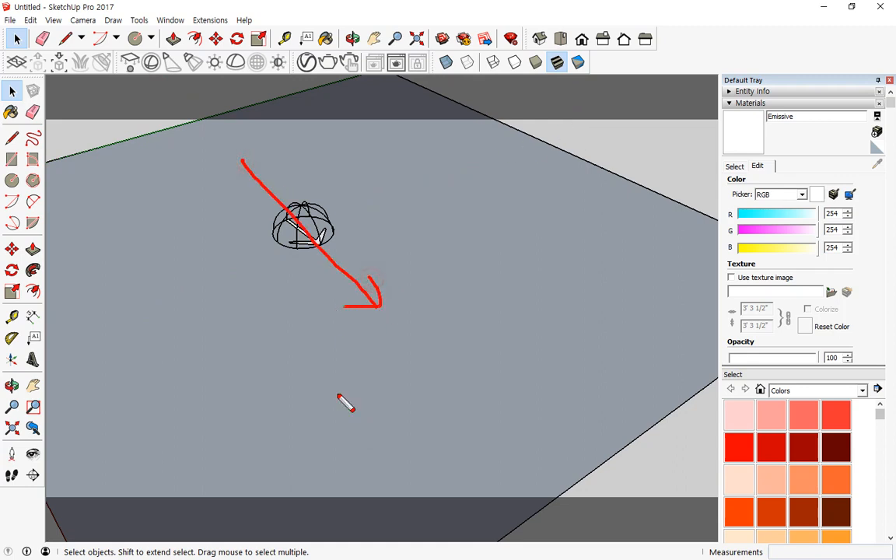
key(Escape)
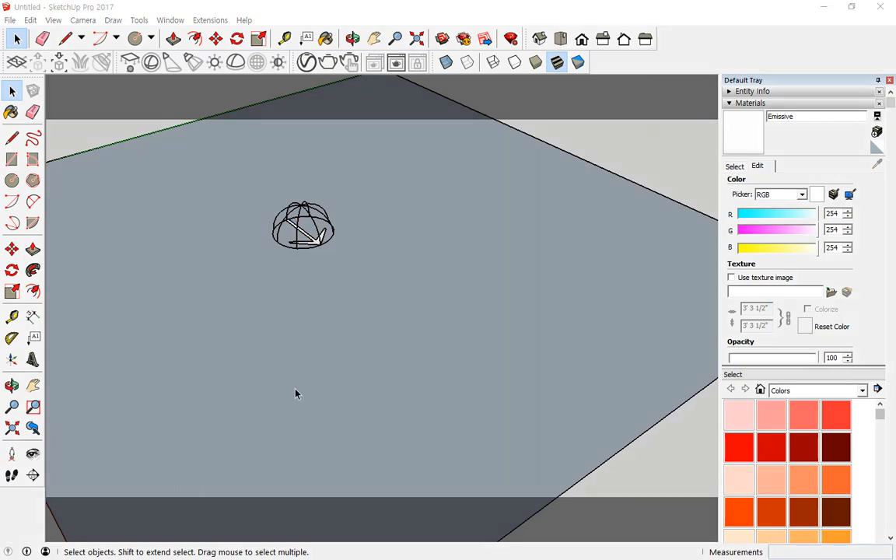
- Examine the V-Ray Dome Light's main settings in the Asset Editor and expand its Options
click(307, 62)
drag(422, 118, 253, 74)
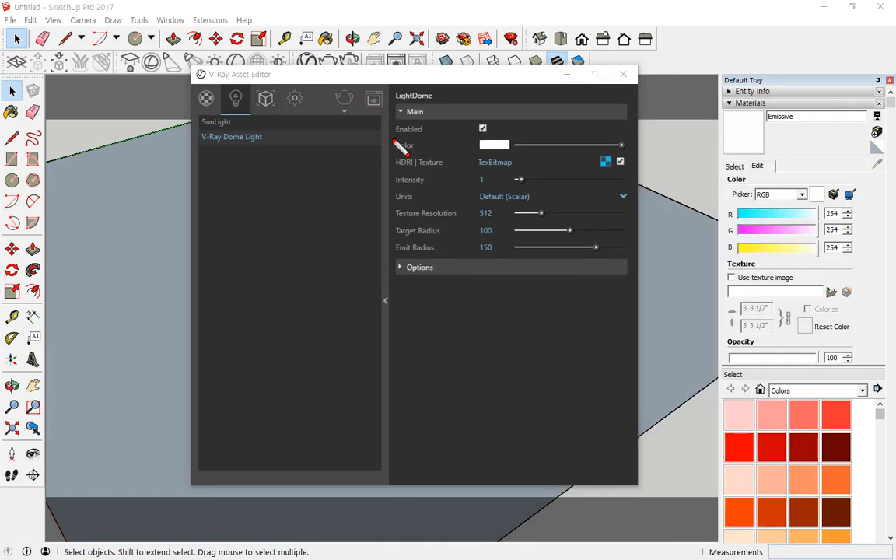
drag(392, 135, 535, 135)
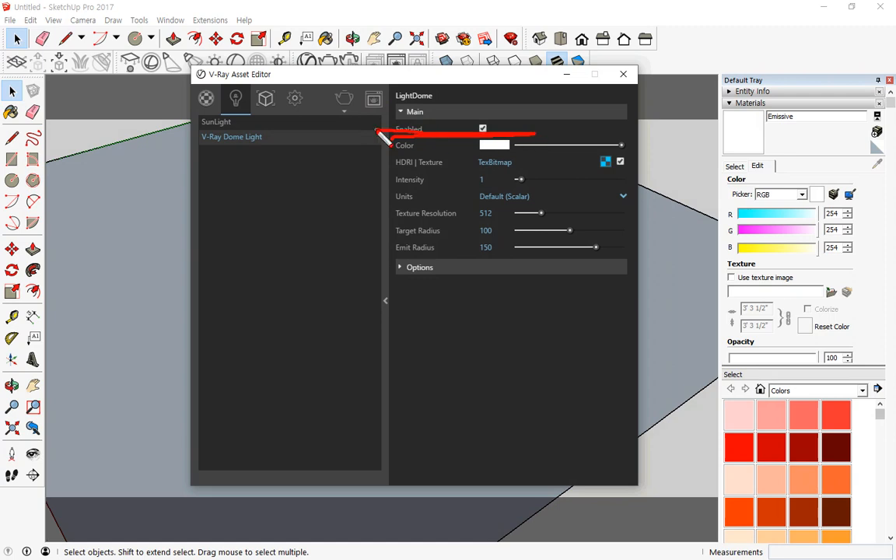
drag(568, 196, 571, 194)
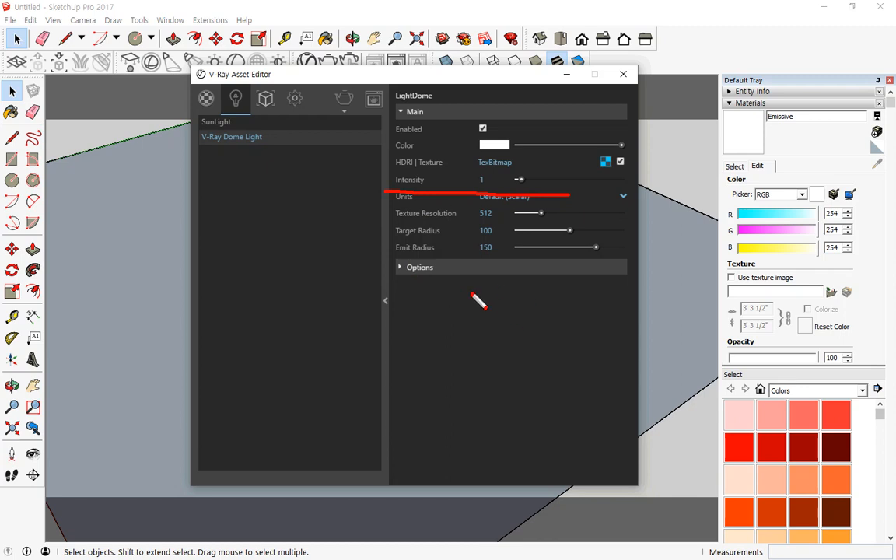
key(Escape)
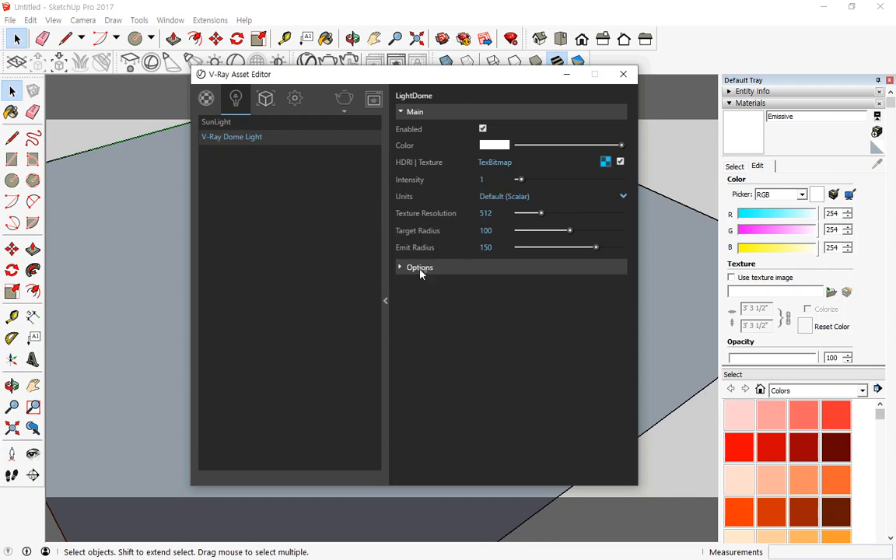
click(420, 269)
key(ctrl+2)
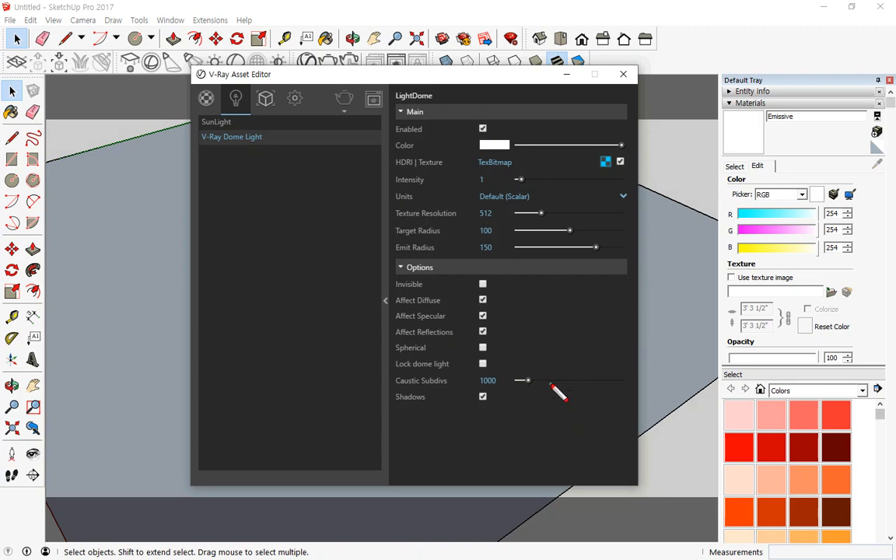
key(Escape)
click(548, 202)
click(552, 206)
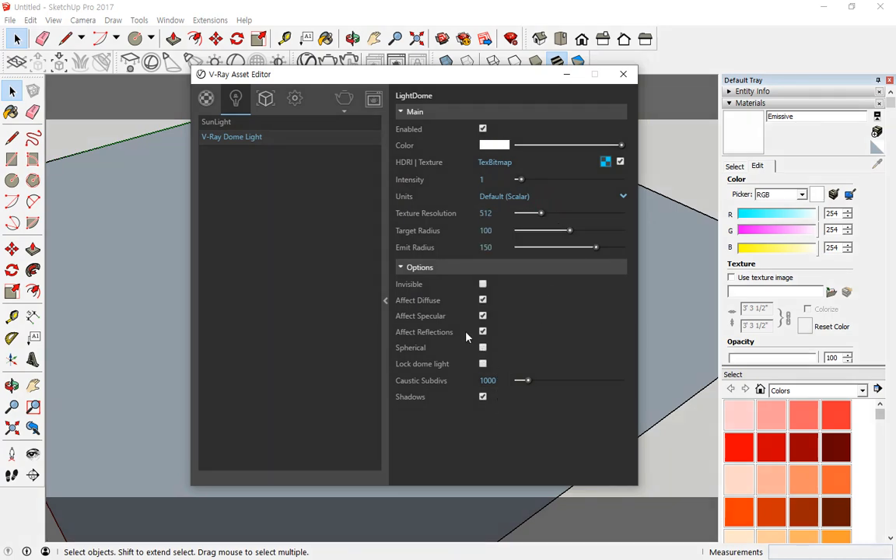
mouse_move(383, 295)
mouse_down()
mouse_move(497, 299)
mouse_move(505, 275)
mouse_move(379, 282)
mouse_up()
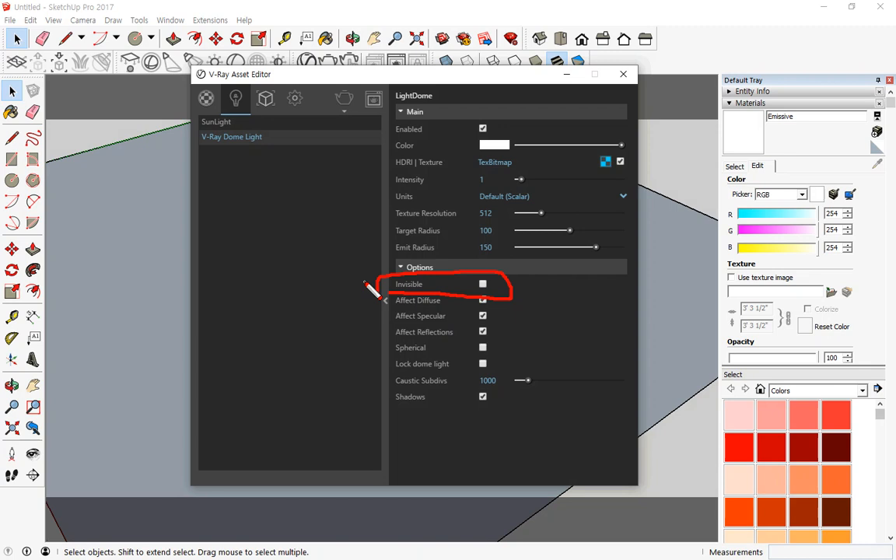
key(Escape)
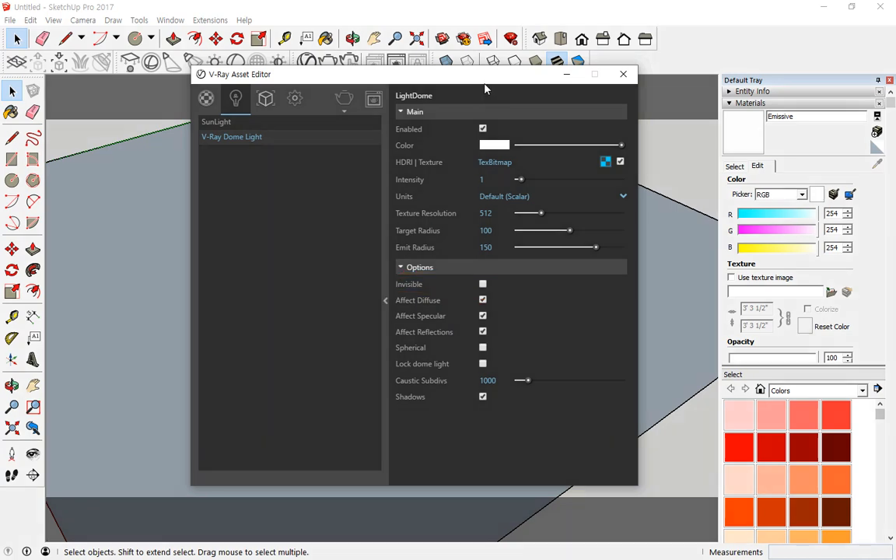
- Render the floor plane under the visible dome light, inspect the image and close the frame buffer
click(344, 98)
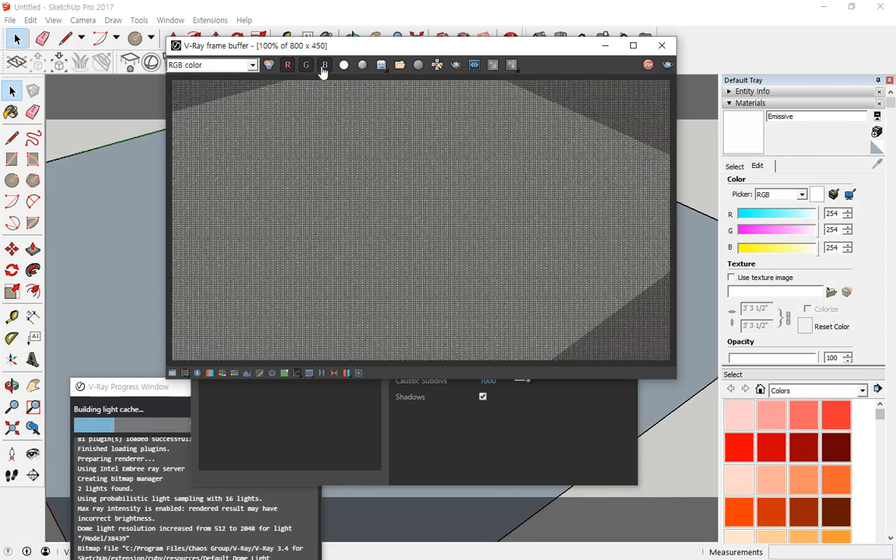
scroll(400, 193, down, 3)
scroll(404, 194, up, 3)
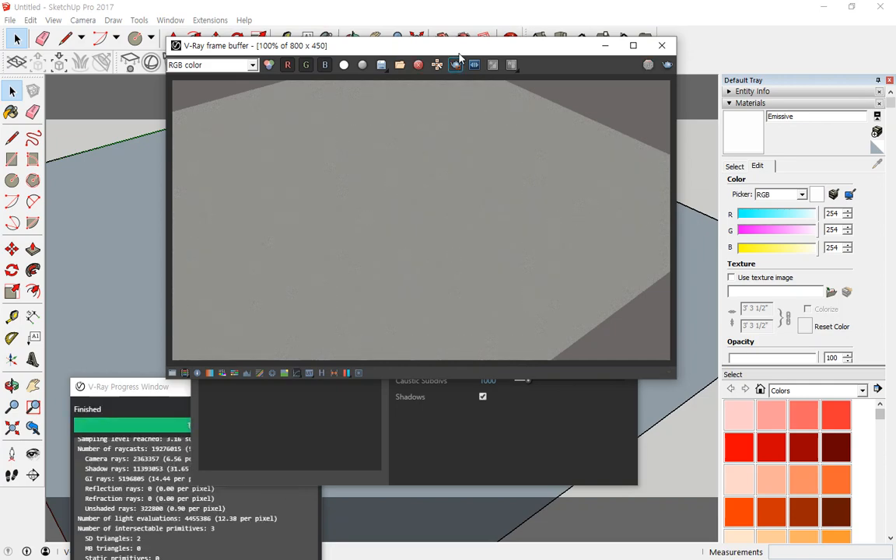
drag(459, 51, 573, 83)
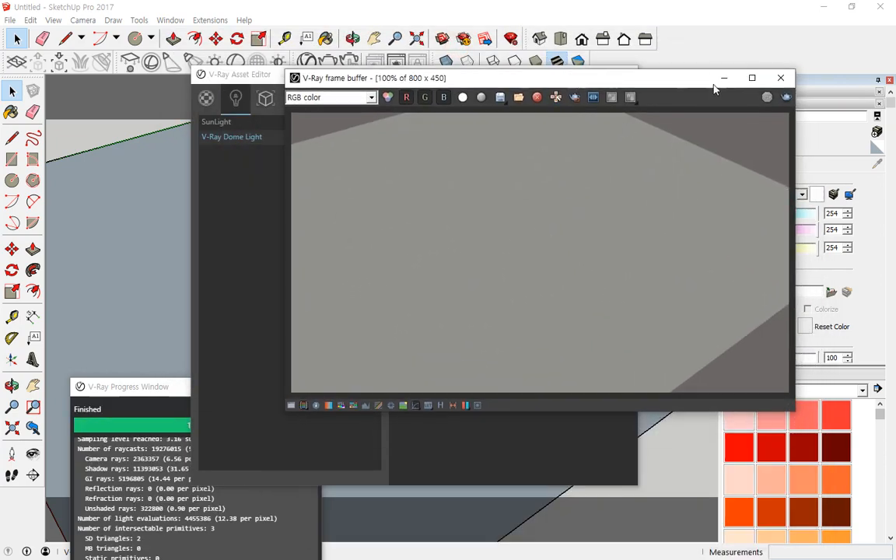
click(782, 80)
- Enable the dome light's Invisible option, leave Spherical off and close the Asset Editor
drag(400, 86, 588, 271)
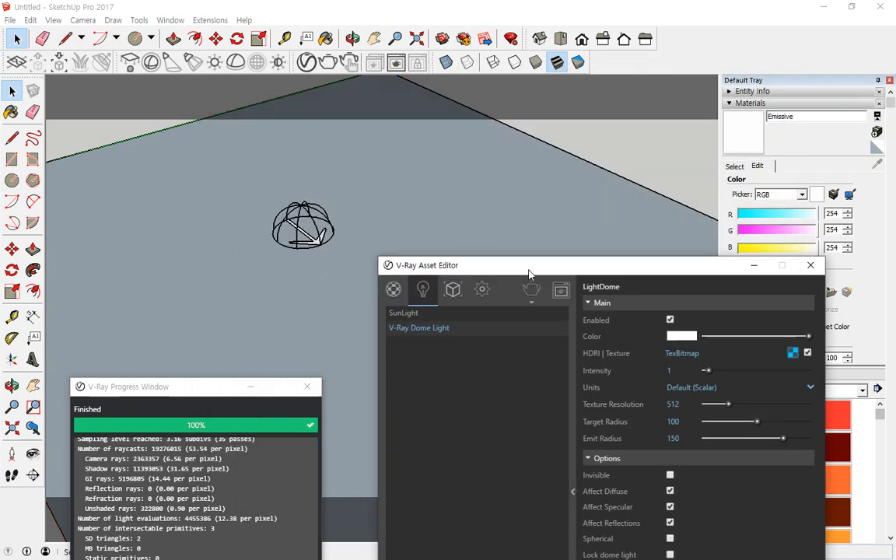
drag(522, 264, 465, 55)
click(607, 261)
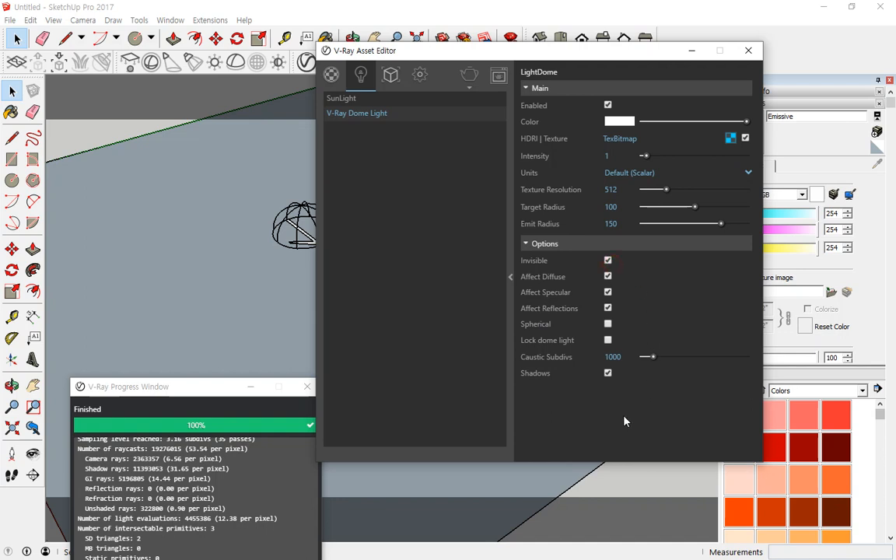
drag(512, 268, 631, 268)
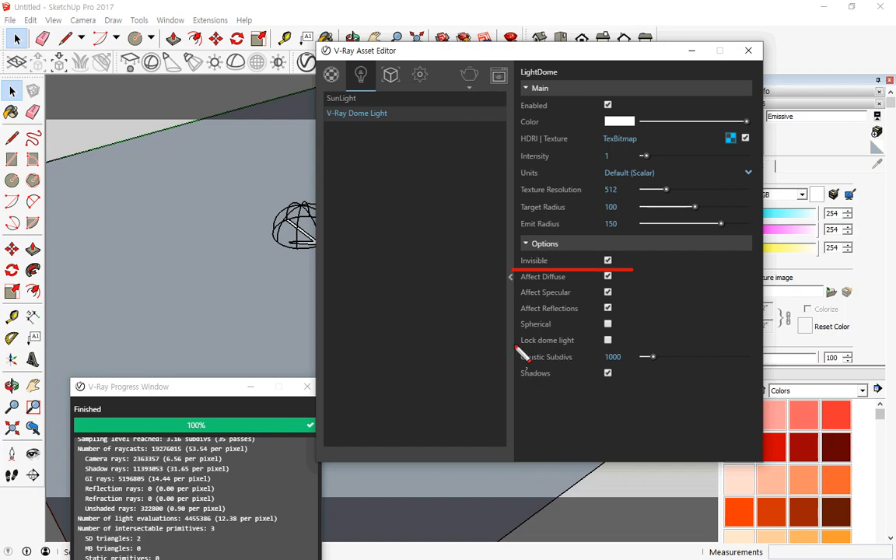
key(Escape)
click(607, 323)
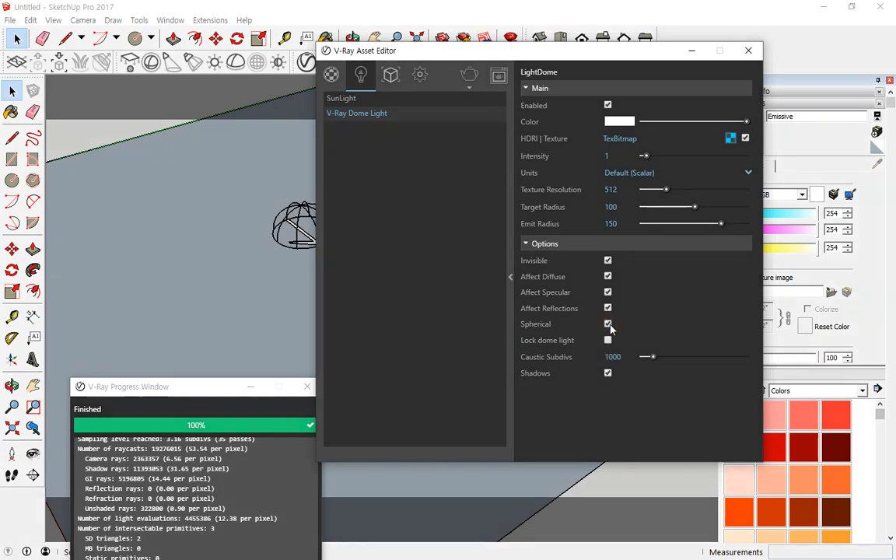
click(608, 324)
click(749, 53)
- Delete the dome light standing on the floor plane
click(274, 203)
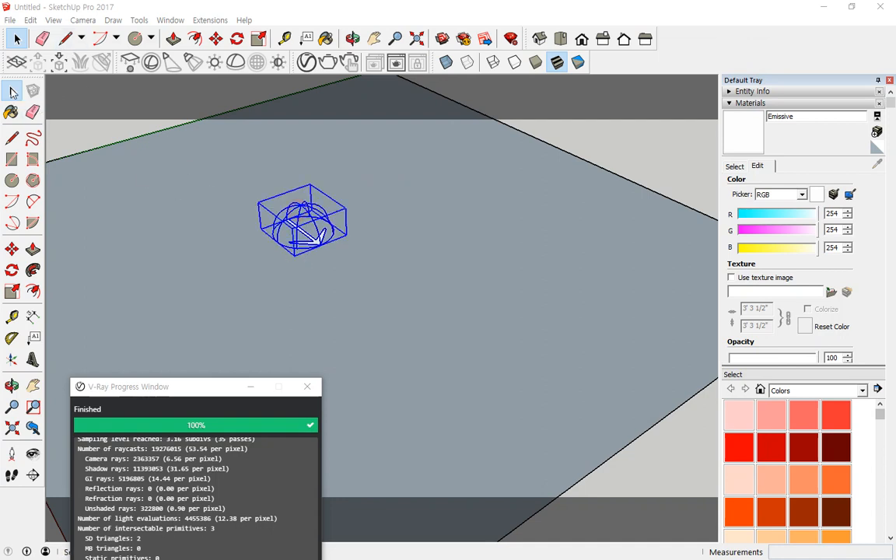
click(73, 124)
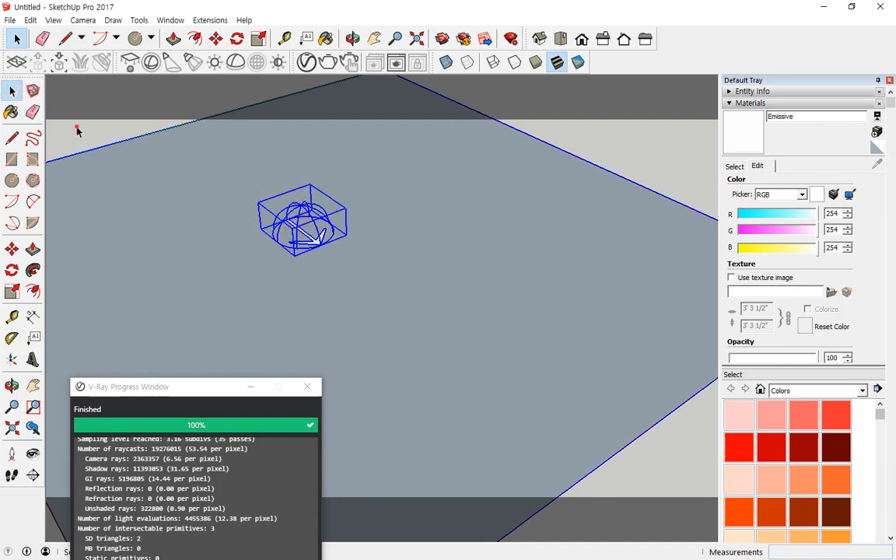
click(315, 248)
key(Delete)
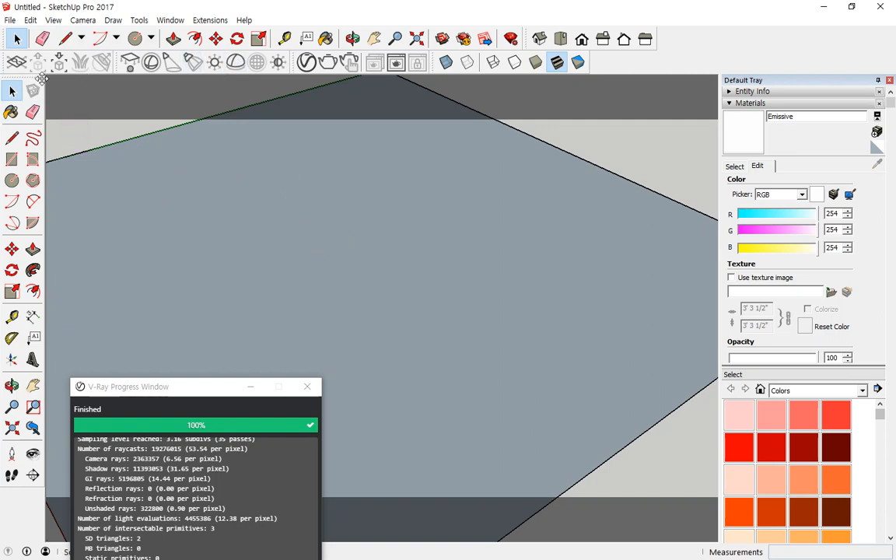
- Draw a rectangle of about 1821 x 1093 mm on the floor plane and extrude it into a thin slab
click(12, 159)
click(214, 181)
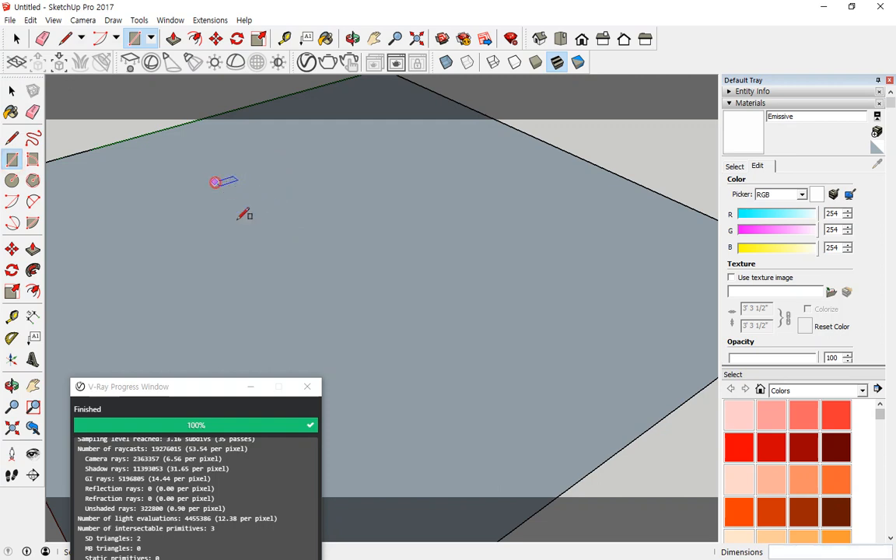
click(202, 294)
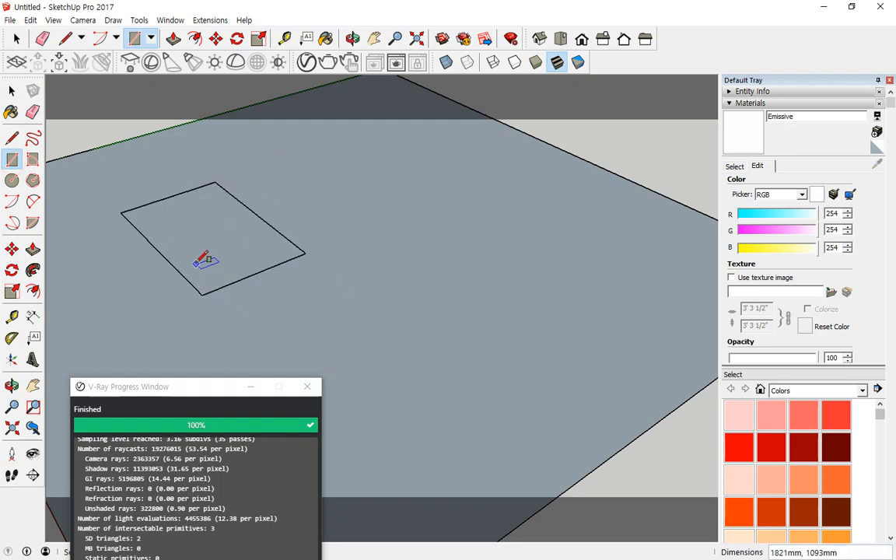
click(32, 249)
drag(175, 222, 174, 218)
- Select the whole thin slab and make it a group
click(11, 90)
click(186, 232)
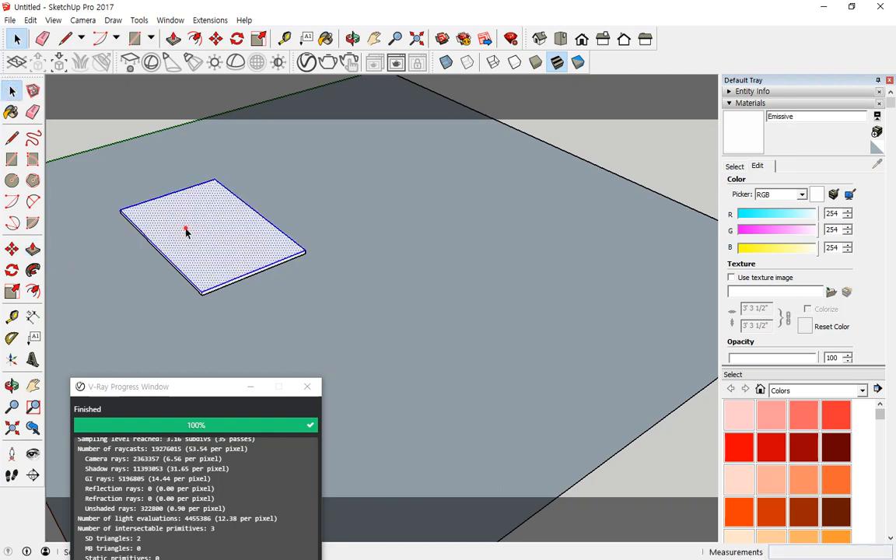
right_click(187, 232)
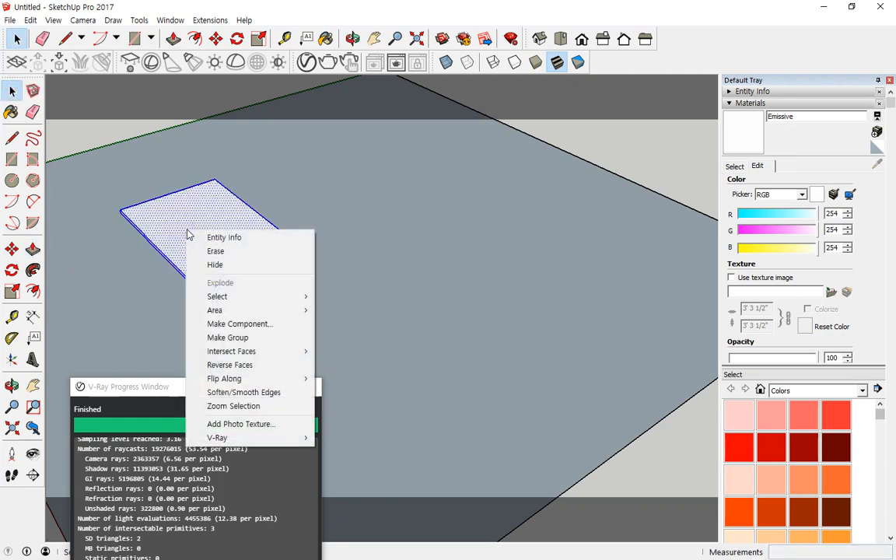
key(g)
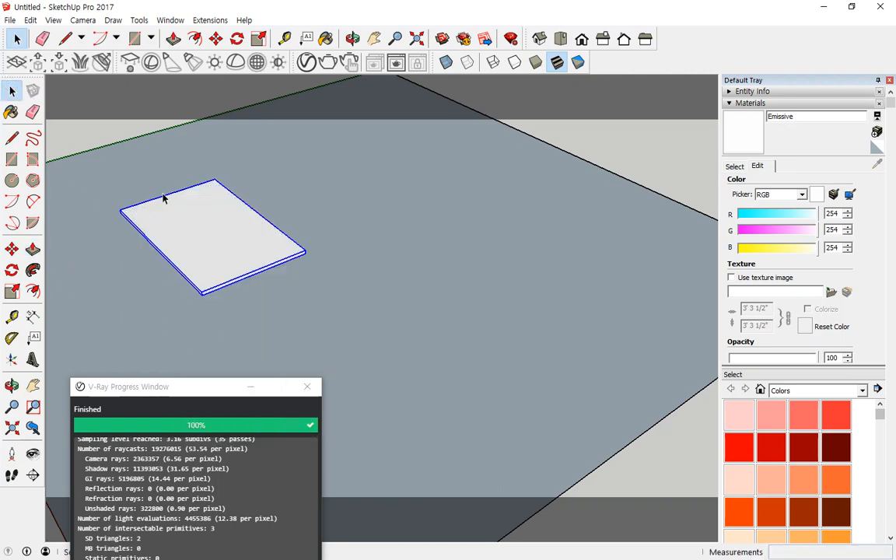
- Try adding V-Ray fur to the slab group, undo it and clear the selection
mouse_move(70, 70)
mouse_down()
mouse_move(86, 47)
mouse_move(82, 88)
mouse_move(82, 47)
mouse_move(66, 74)
mouse_move(80, 75)
mouse_up()
key(Escape)
click(77, 67)
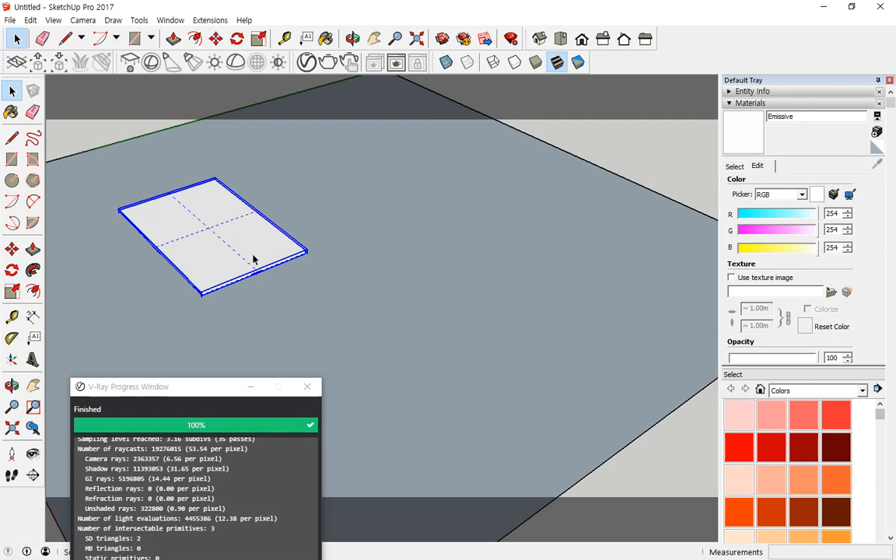
key(ctrl+z)
click(116, 117)
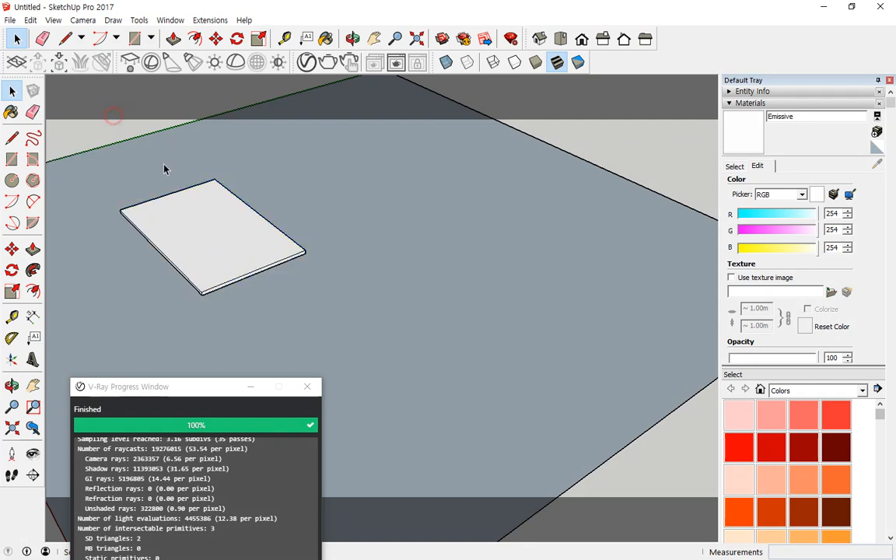
- Add V-Ray fur to the slab group and render a close-up of it
click(194, 211)
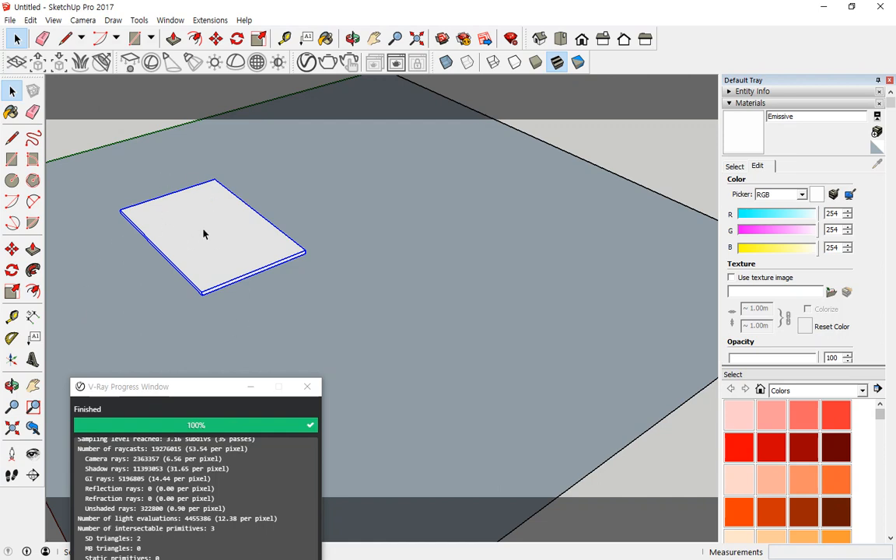
click(80, 63)
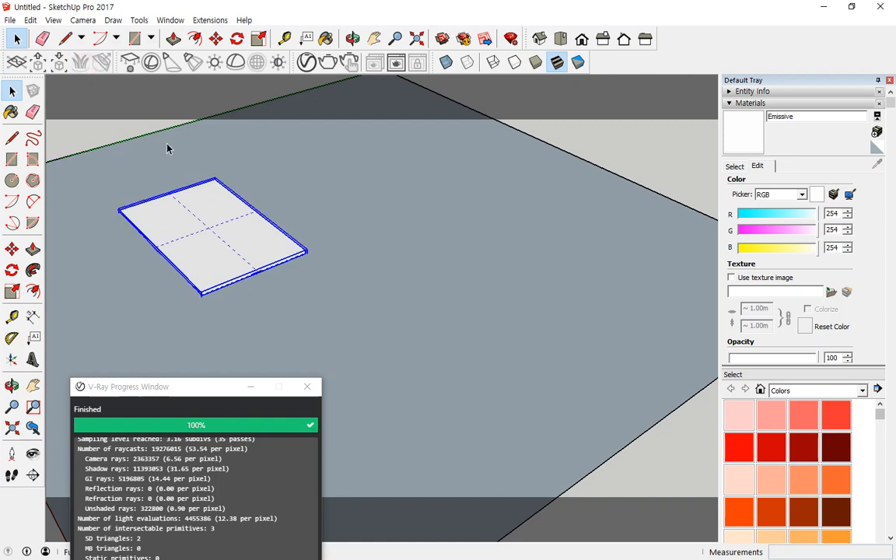
scroll(186, 253, up, 3)
scroll(200, 262, up, 2)
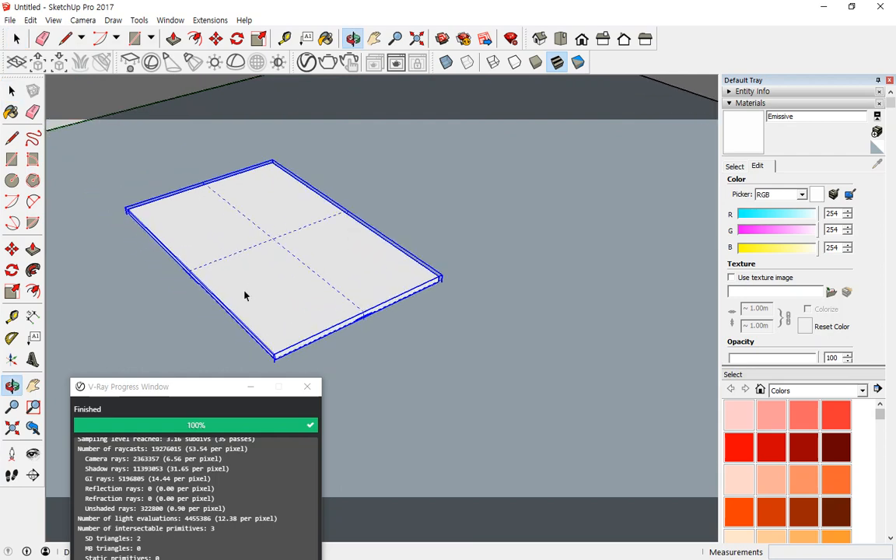
middle_drag(244, 294, 236, 234)
scroll(224, 260, up, 3)
scroll(223, 274, up, 1)
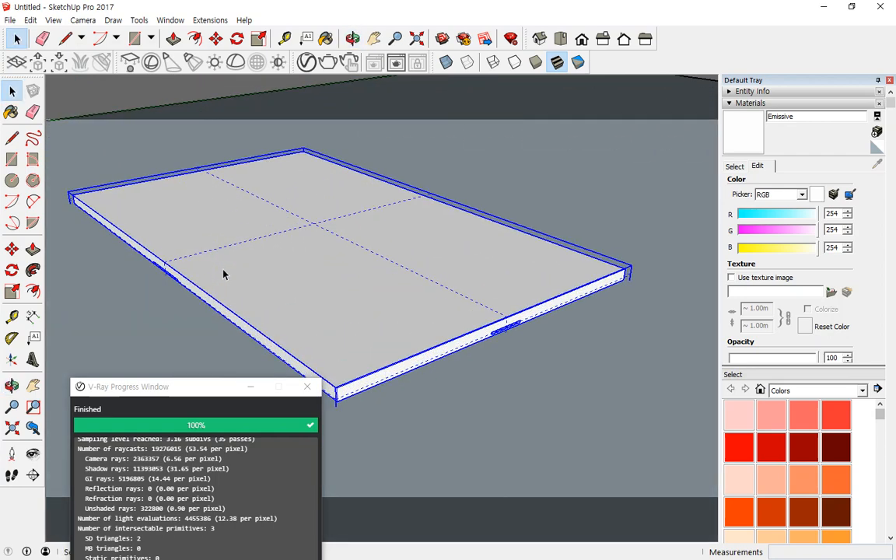
scroll(241, 200, up, 2)
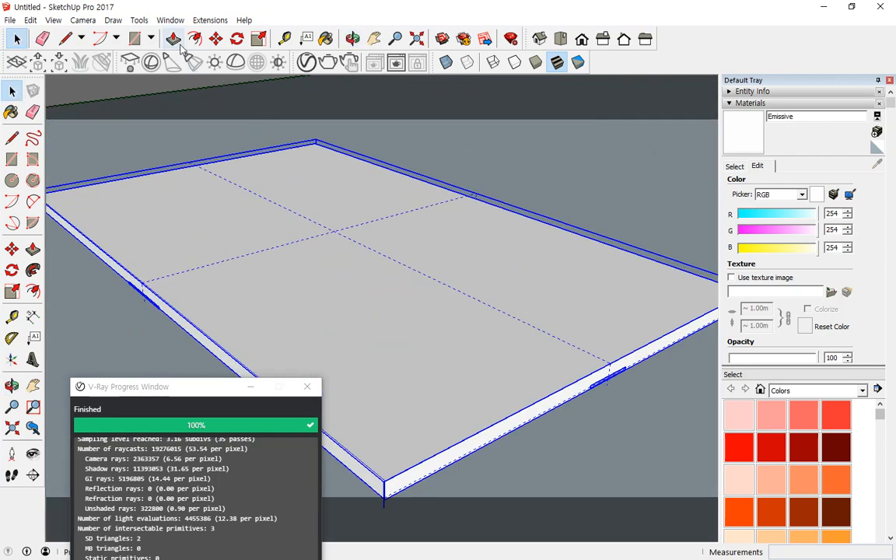
click(303, 60)
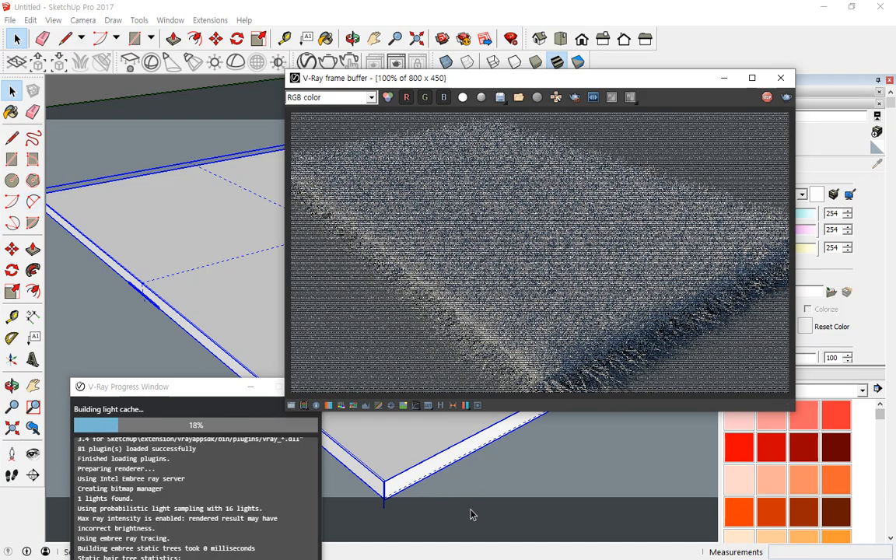
- Correct the fur render with exposure 0.92 and contrast 0.21, and stop the render and close the frame buffer
click(292, 405)
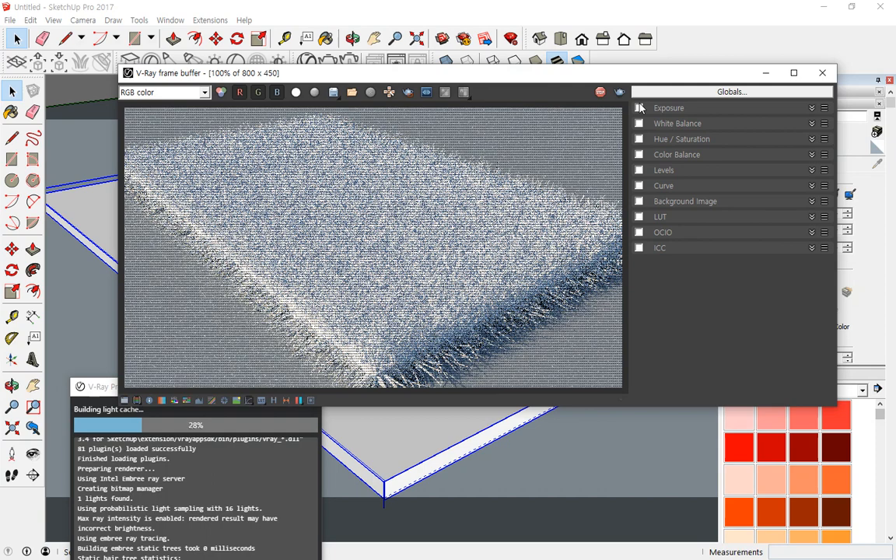
click(638, 108)
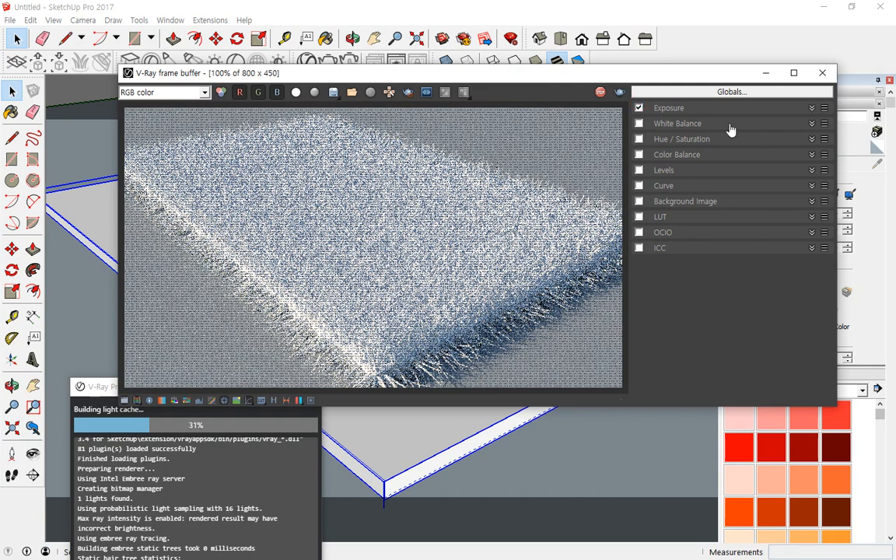
click(812, 108)
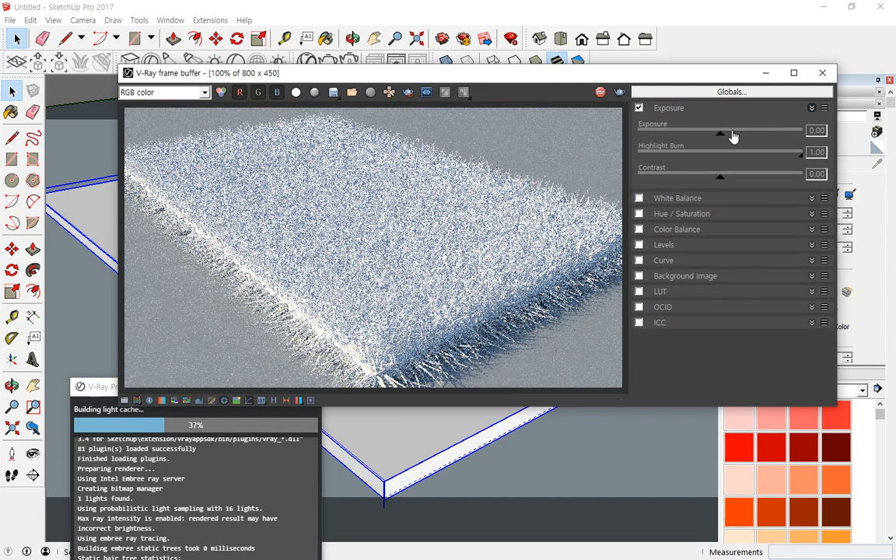
mouse_move(720, 134)
mouse_down()
mouse_move(762, 134)
mouse_move(736, 137)
mouse_up()
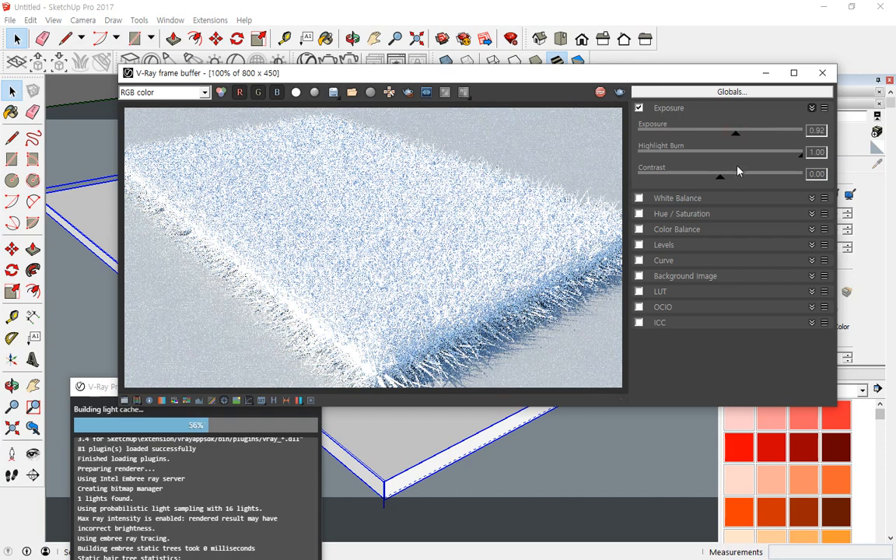
drag(720, 177, 737, 178)
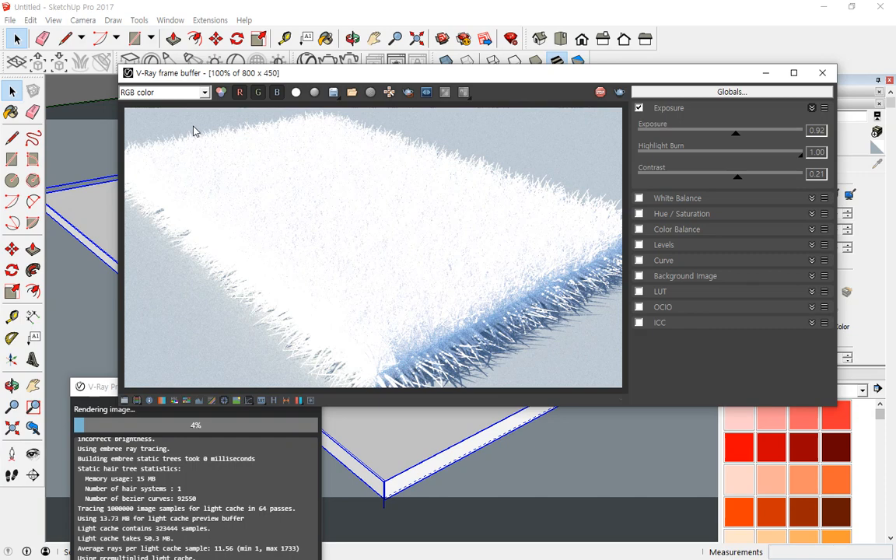
click(822, 72)
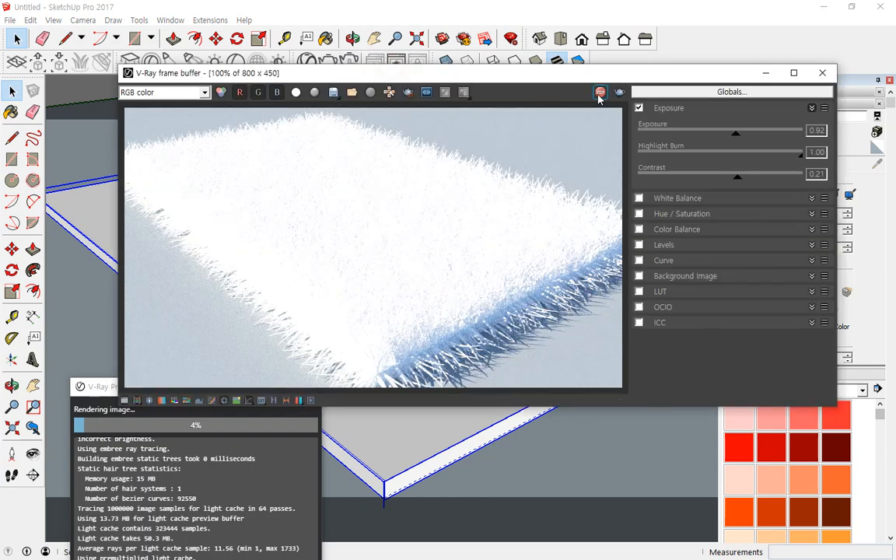
click(599, 93)
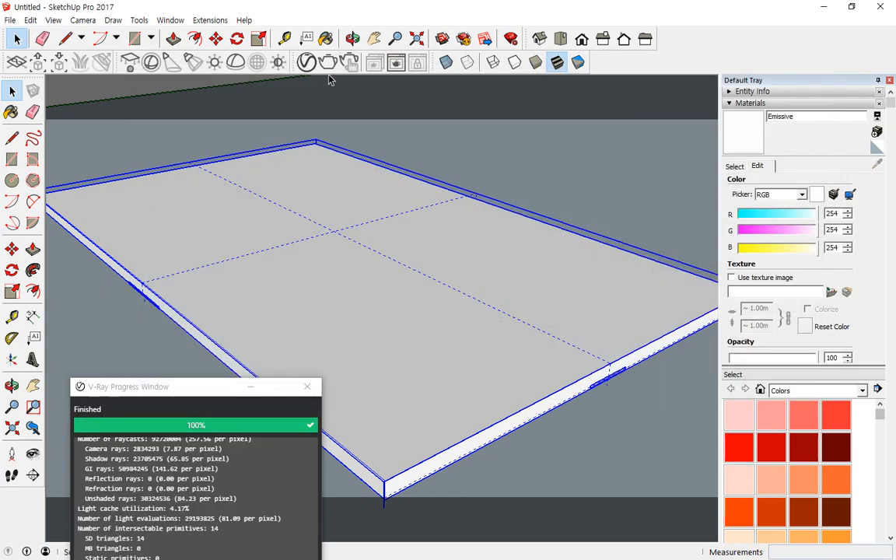
- Create a new Generic V-Ray material in the Asset Editor
click(306, 62)
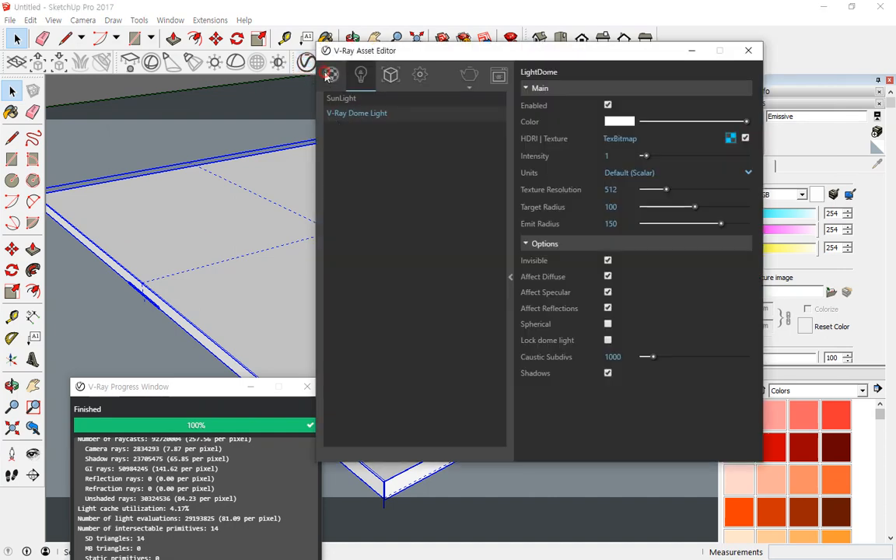
click(330, 73)
click(340, 453)
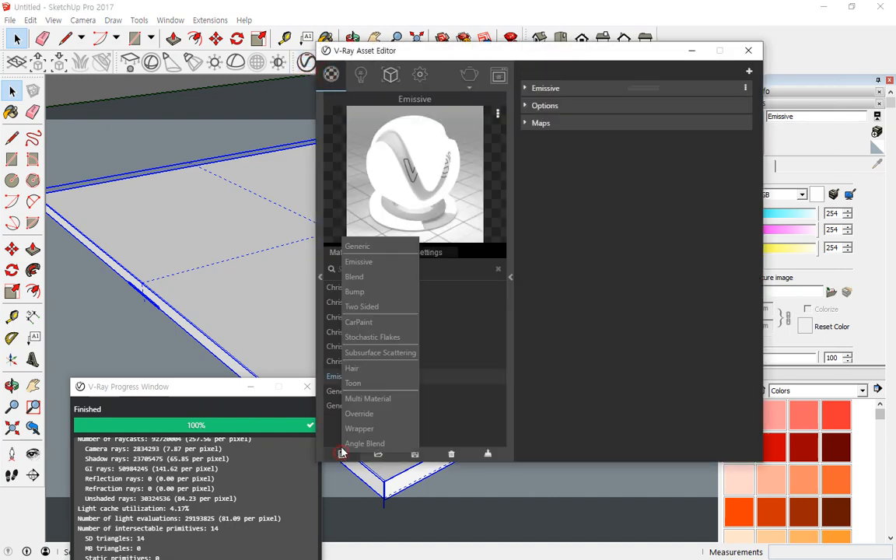
click(366, 246)
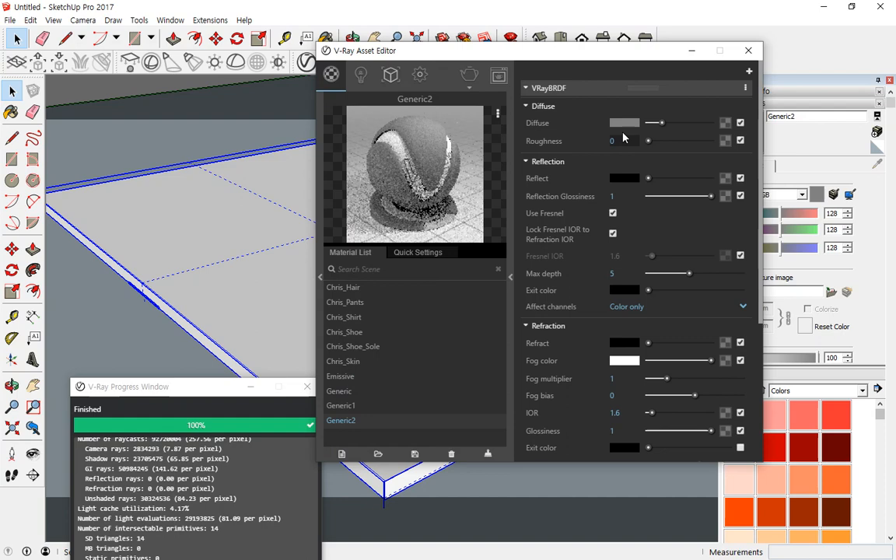
- Assign the grass image 자연_잔듸_003.jpg from the 잔디 folder as the new material's diffuse bitmap
click(723, 123)
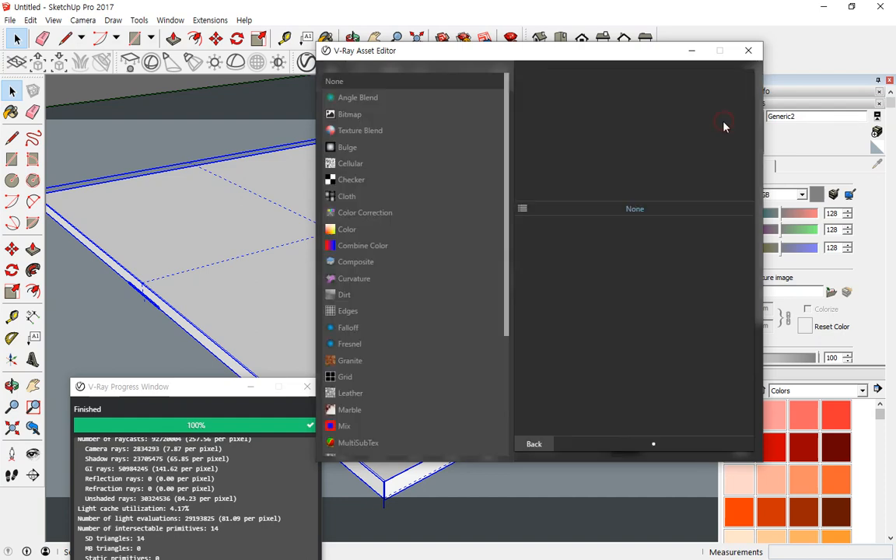
click(361, 115)
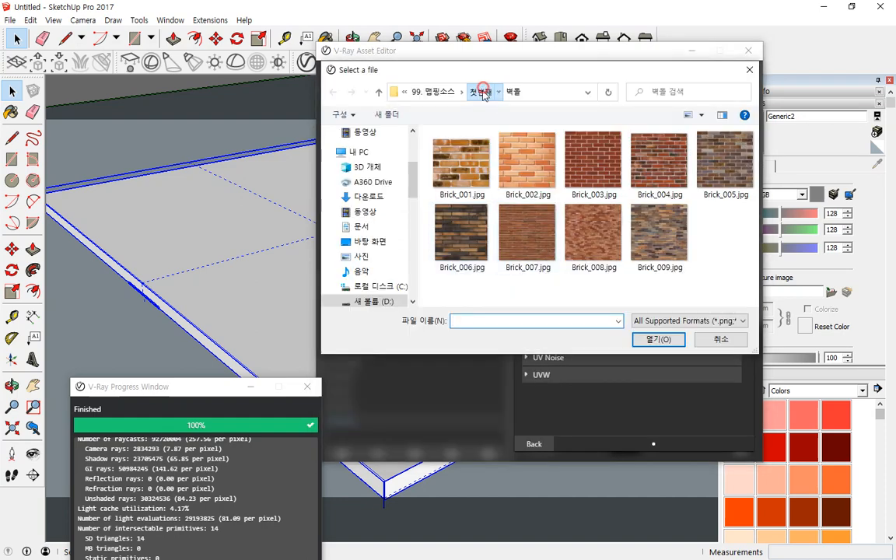
click(481, 92)
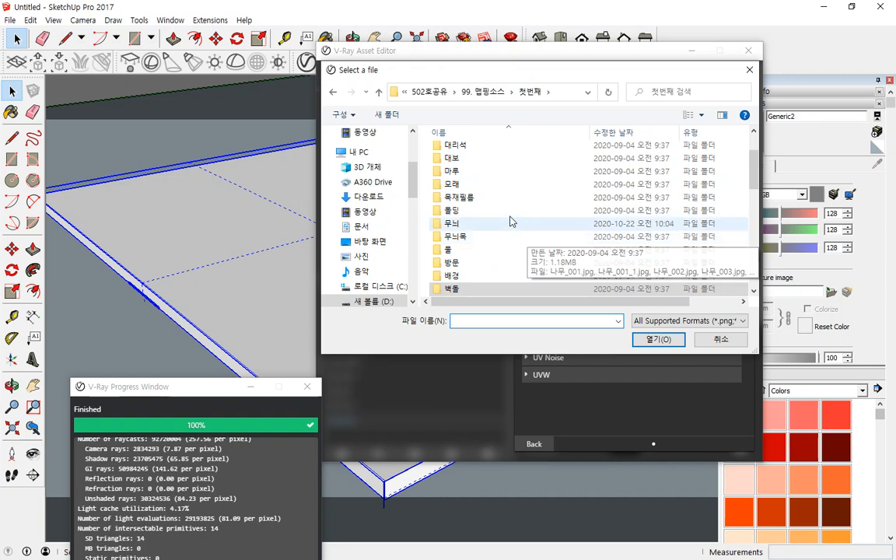
scroll(511, 222, down, 3)
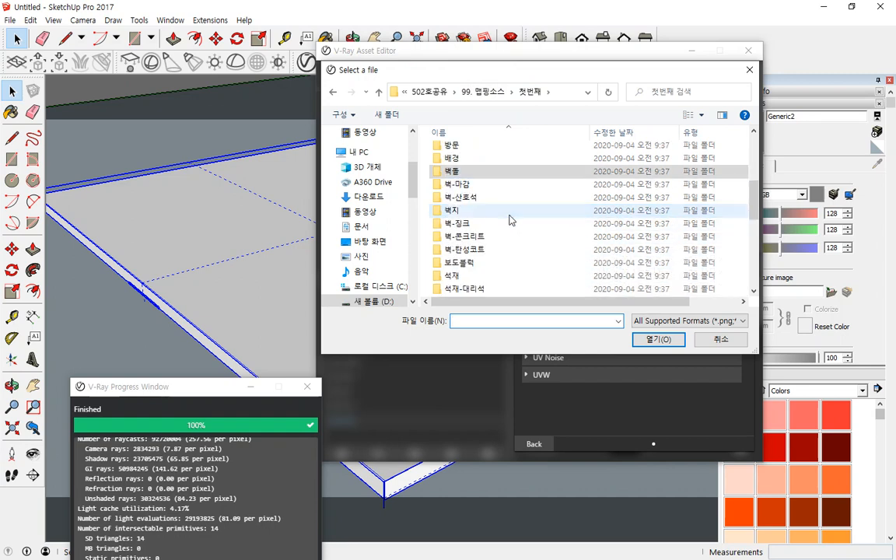
scroll(510, 220, down, 4)
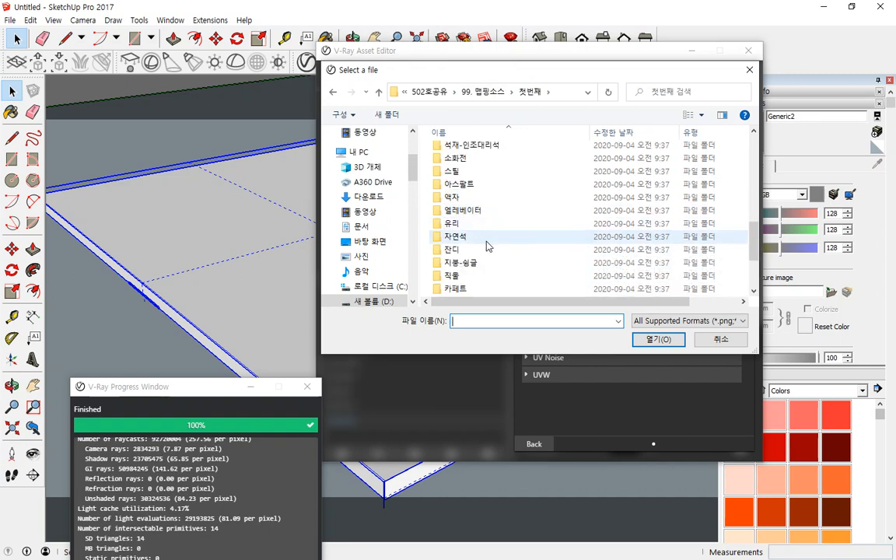
double_click(478, 250)
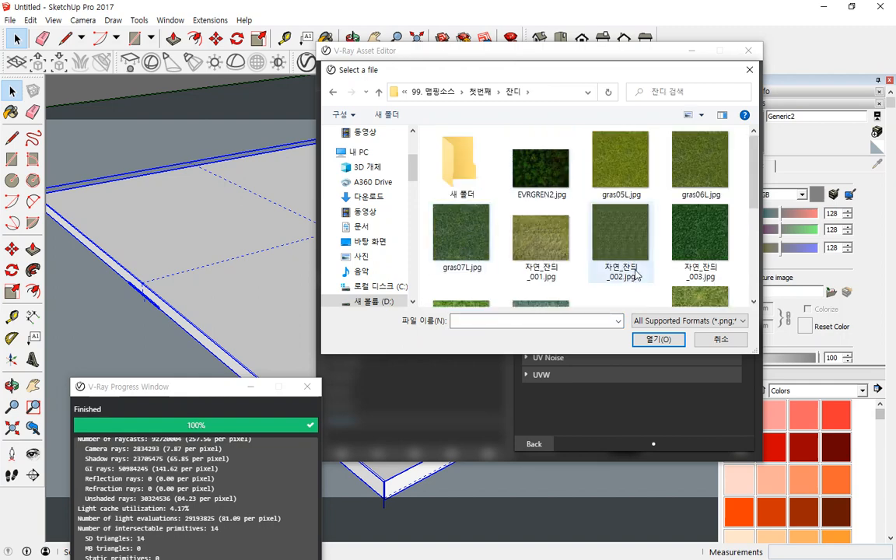
scroll(636, 272, down, 1)
scroll(616, 274, down, 1)
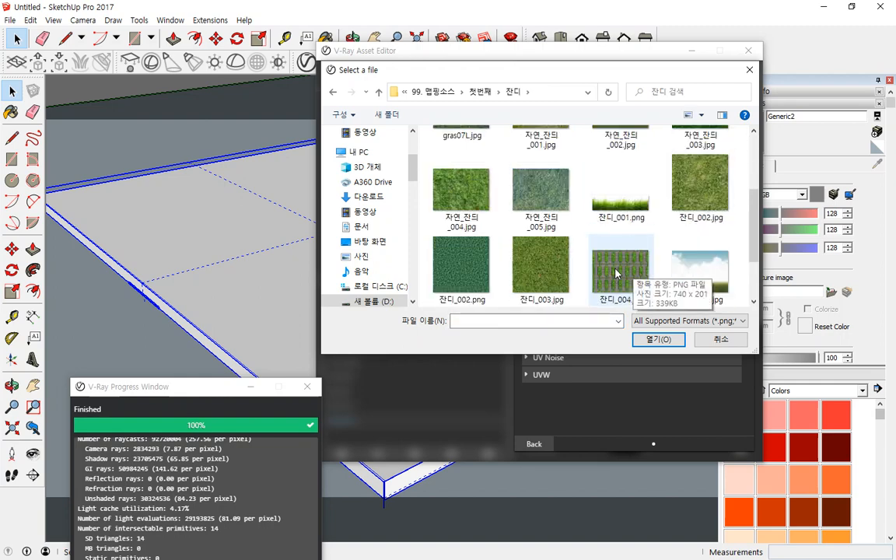
scroll(603, 257, up, 3)
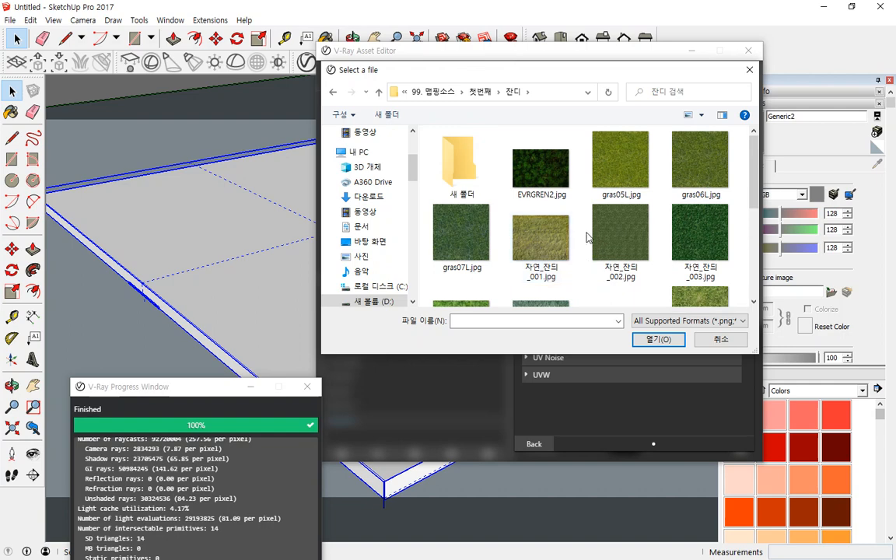
click(699, 233)
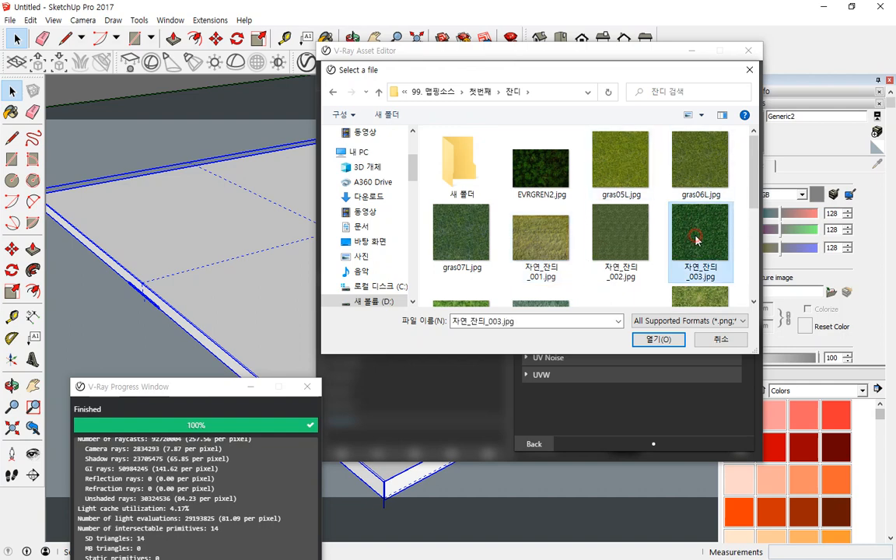
click(676, 344)
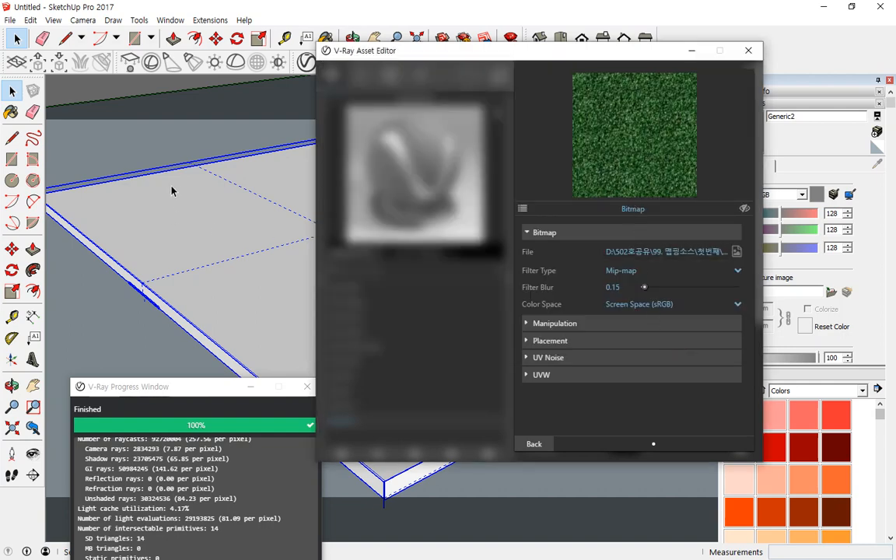
click(533, 443)
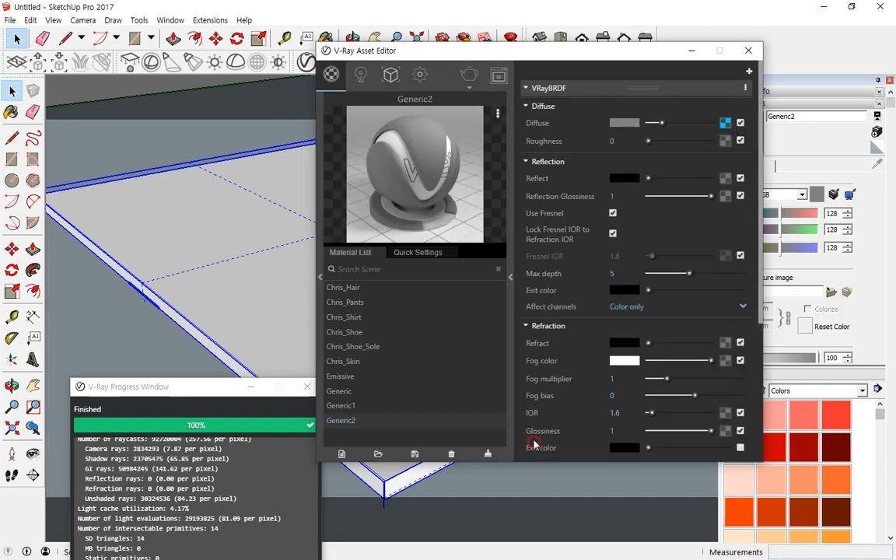
- Apply the grass material to the selected slab group and close the Asset Editor
right_click(423, 164)
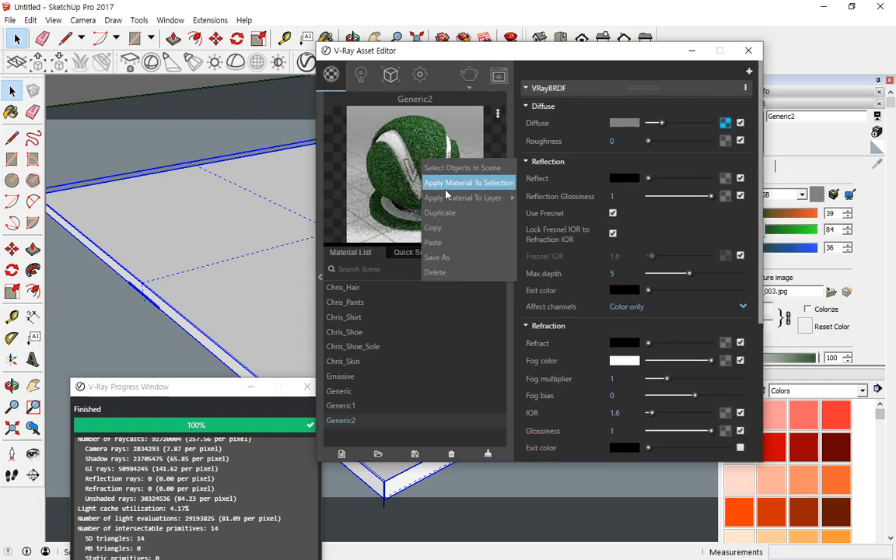
click(446, 185)
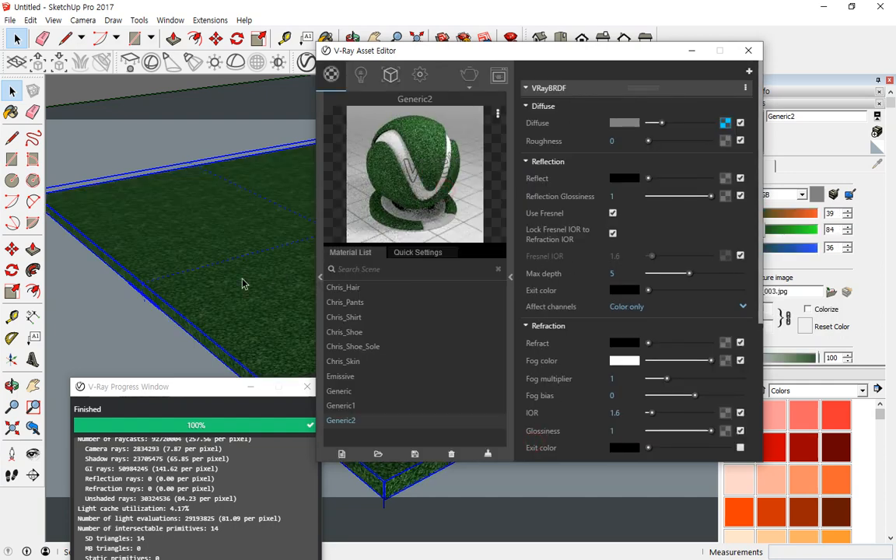
click(748, 49)
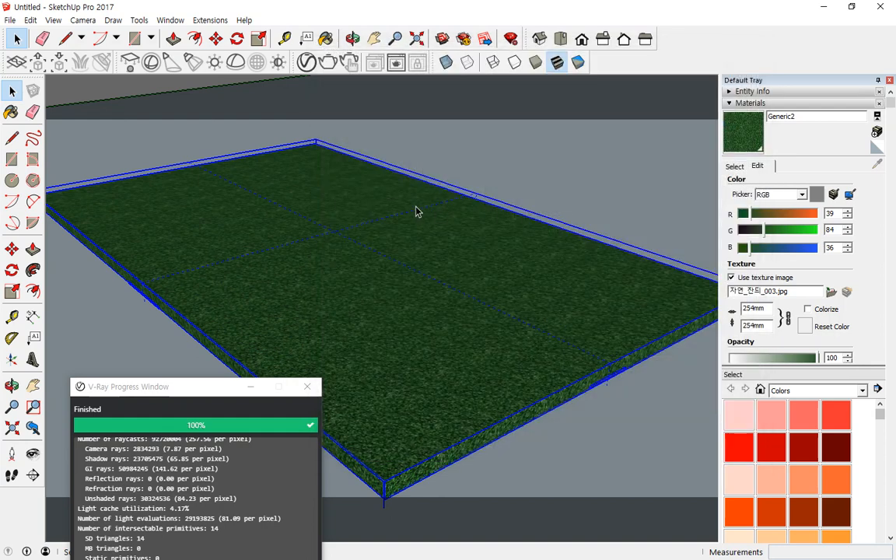
- Push the slab's top face down 50 mm inside the group, and reselect the flattened group
double_click(340, 204)
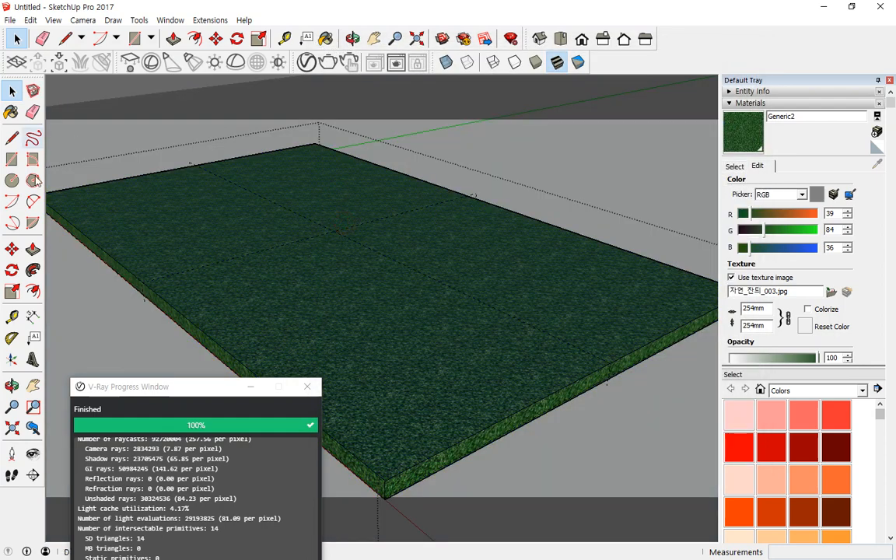
click(33, 249)
click(334, 233)
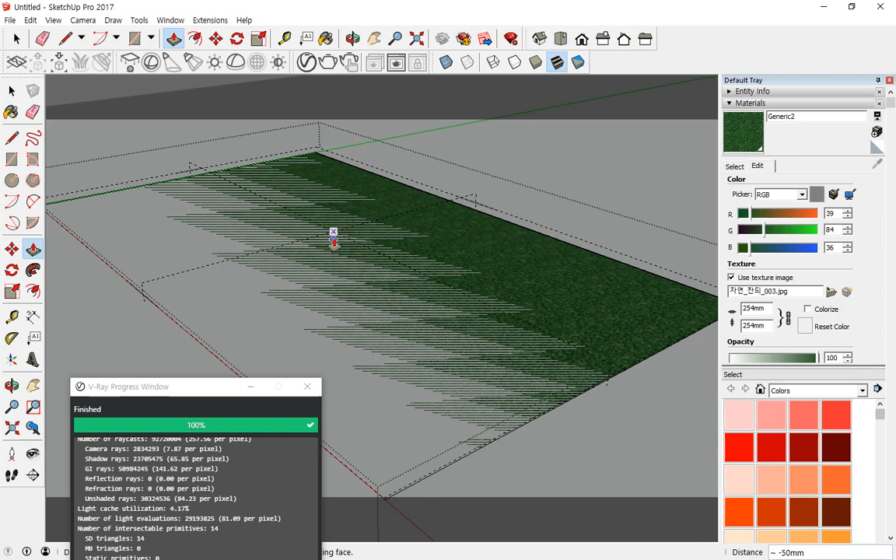
click(333, 237)
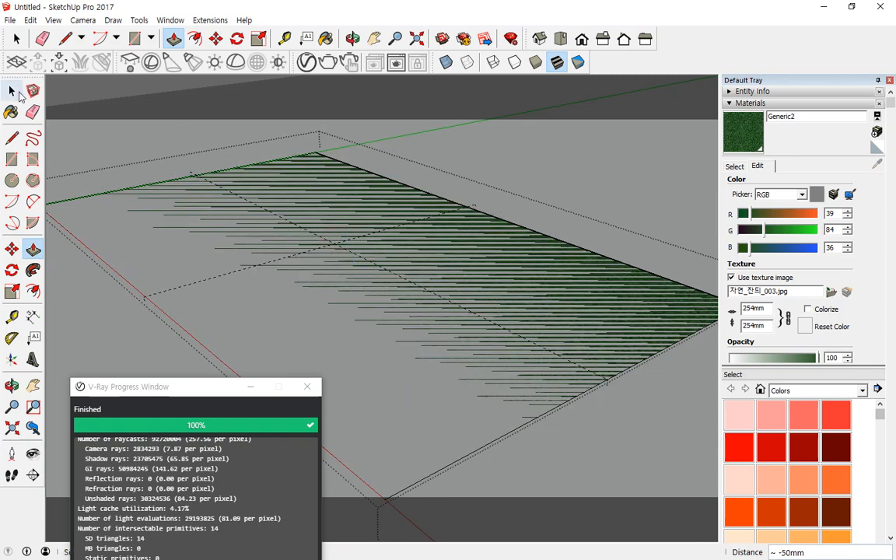
click(11, 91)
triple_click(334, 226)
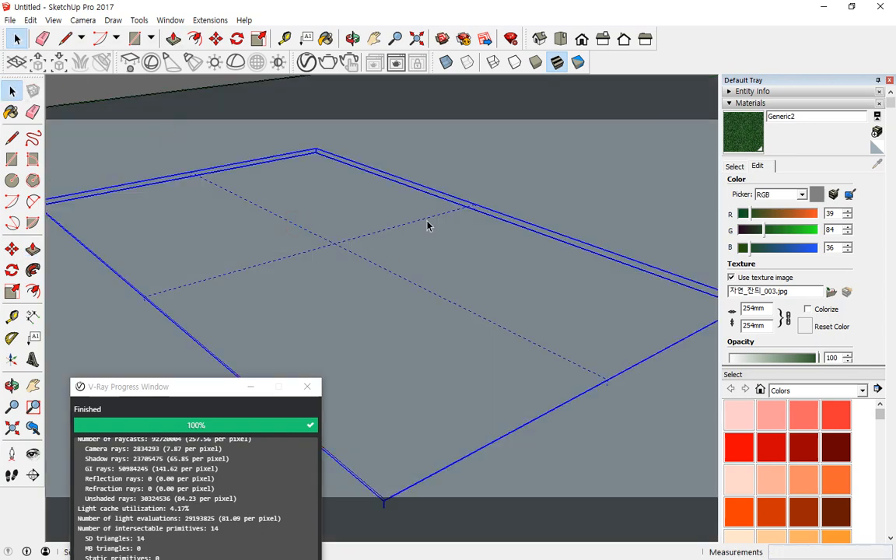
- Render the grass-textured fur and set the frame buffer's exposure to 2.09 and contrast to -0.79
click(328, 63)
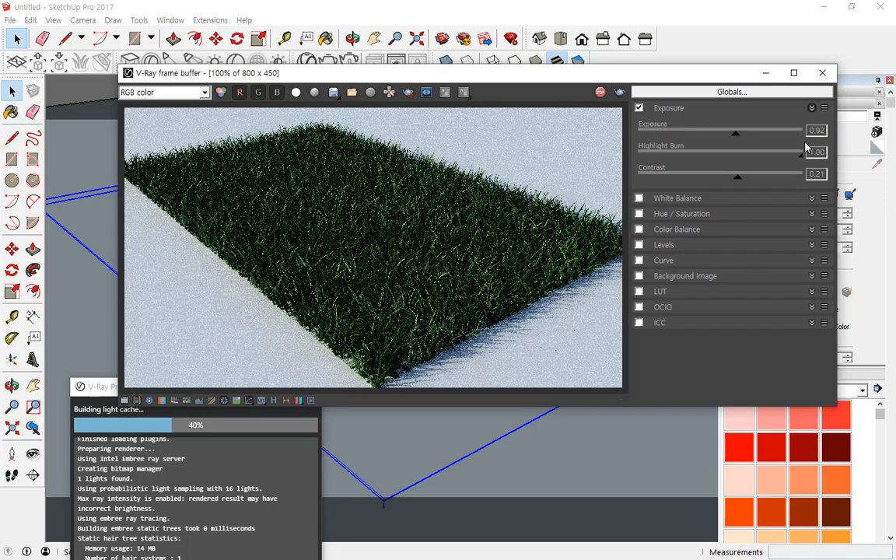
click(762, 173)
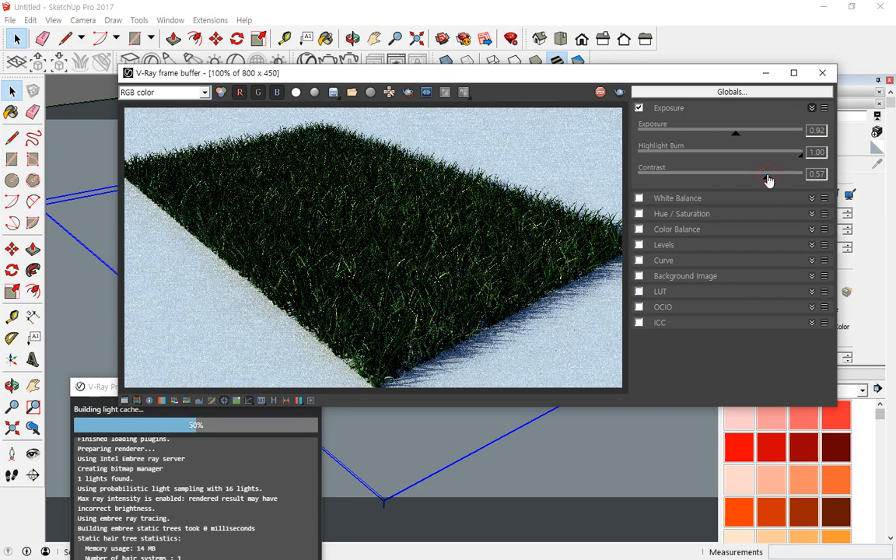
drag(714, 179, 655, 179)
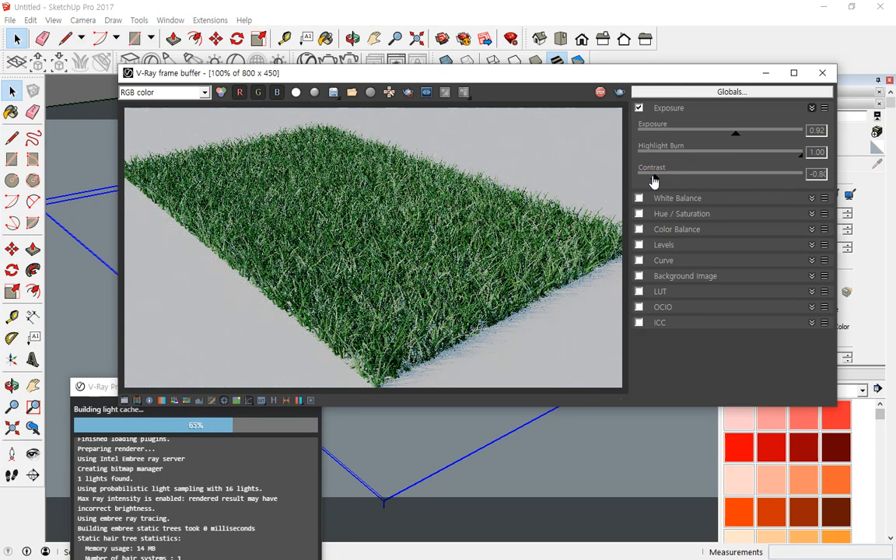
click(751, 134)
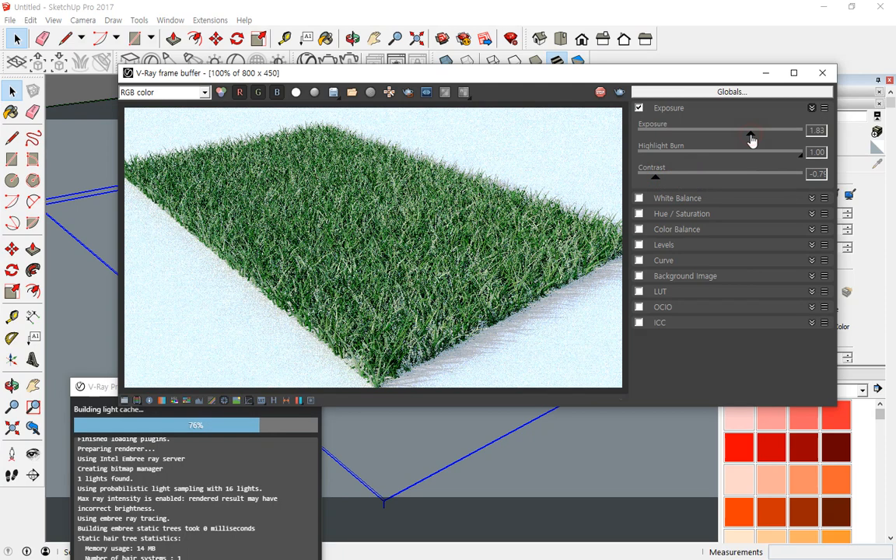
drag(751, 140, 754, 137)
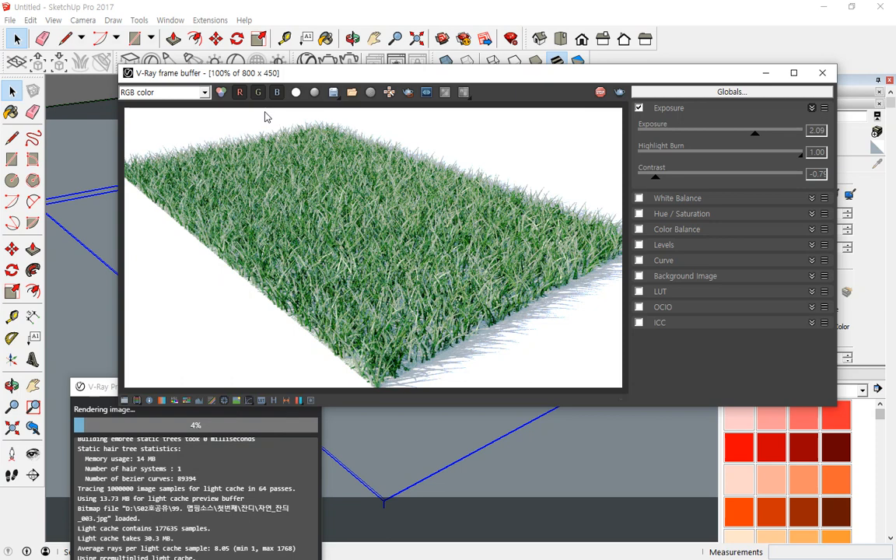
- Move the progress window and the frame buffer aside to uncover the V-Ray tools
click(185, 412)
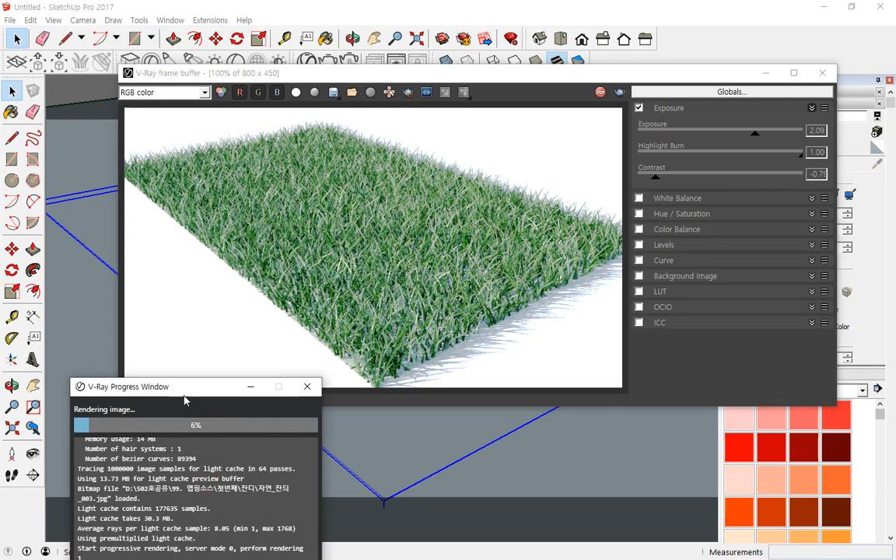
drag(178, 388, 690, 163)
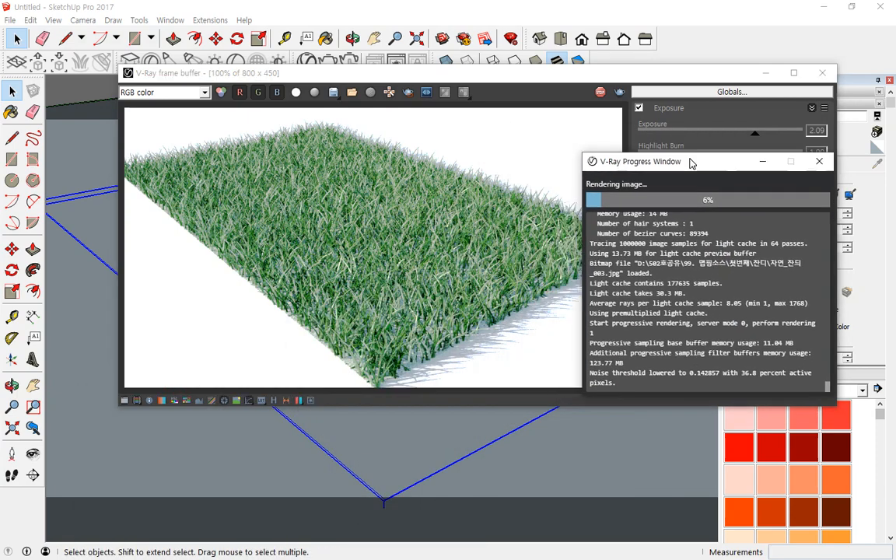
drag(381, 79, 384, 251)
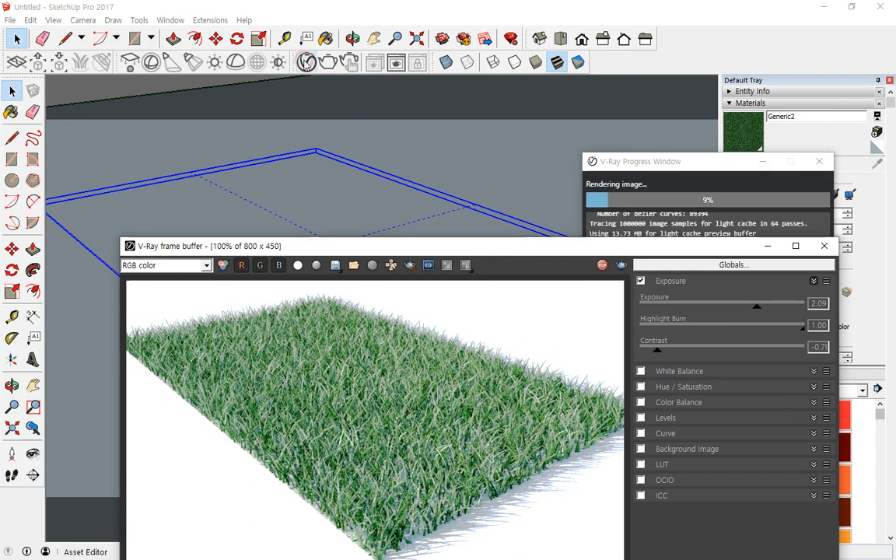
- Browse the grass images available for the Generic2 diffuse bitmap, return to the material settings and show the material's apply options
click(306, 63)
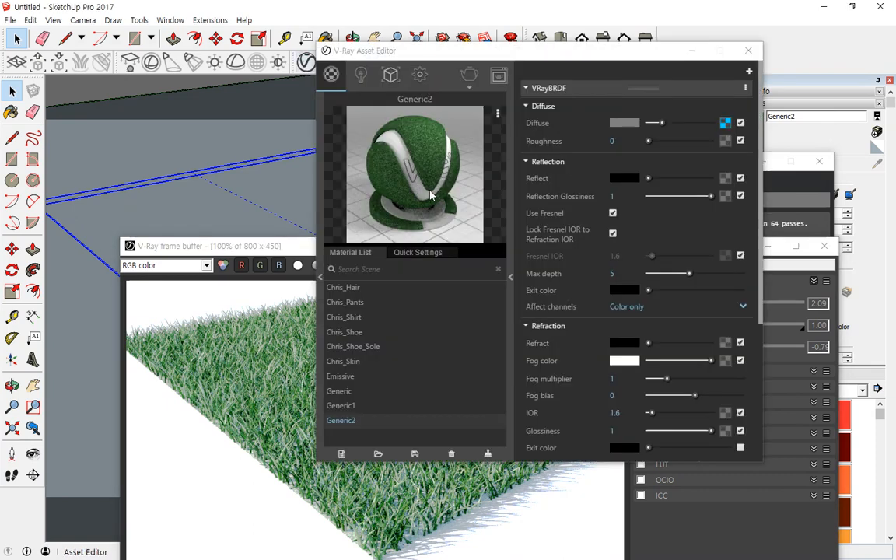
click(725, 123)
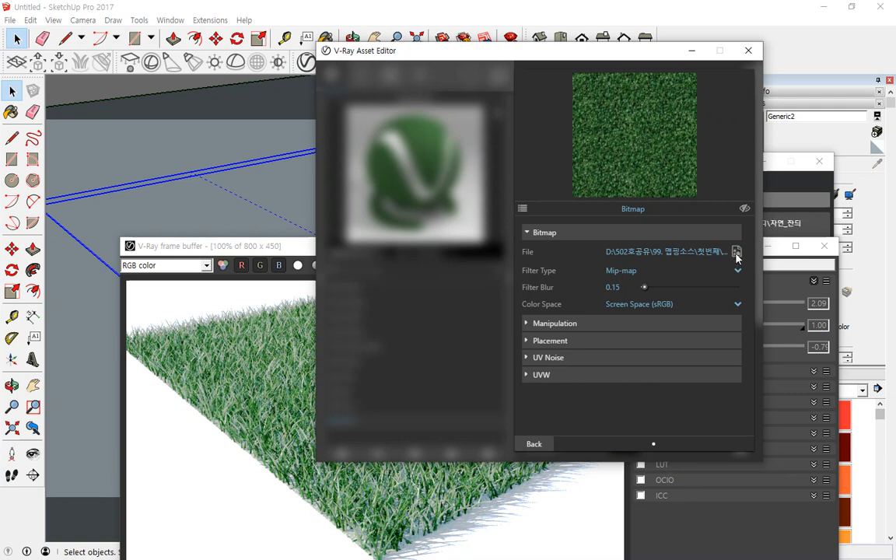
click(736, 252)
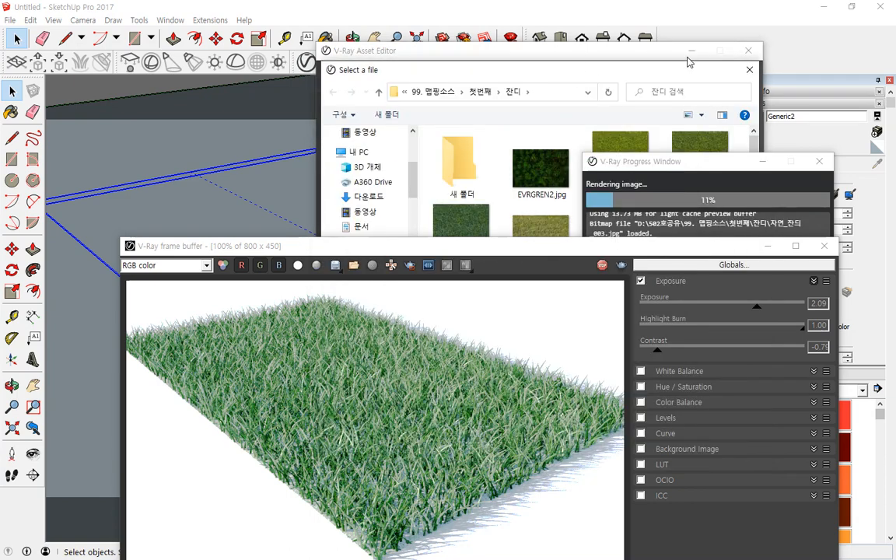
drag(450, 70, 350, 37)
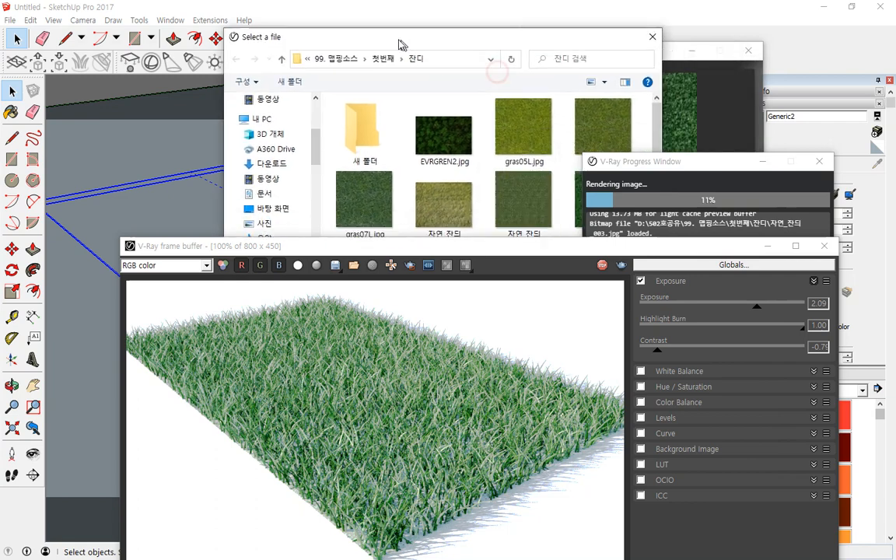
double_click(592, 124)
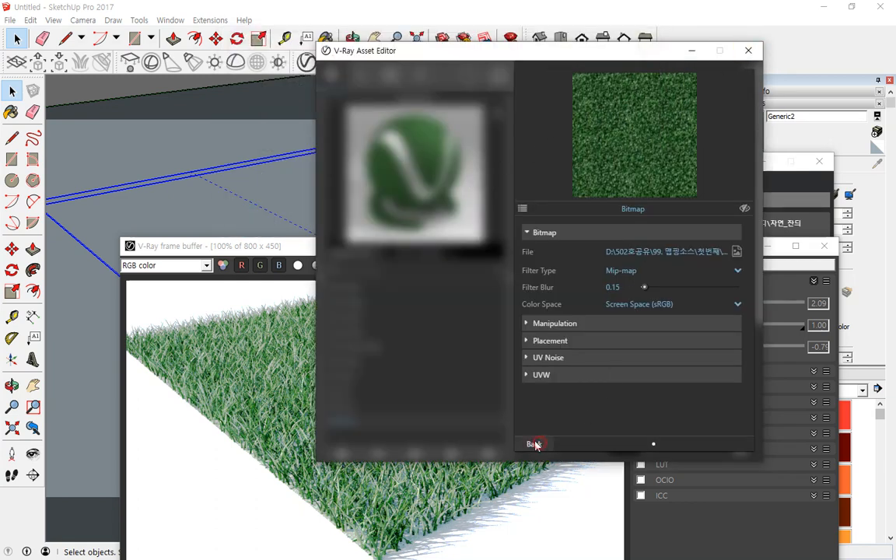
click(535, 444)
right_click(413, 156)
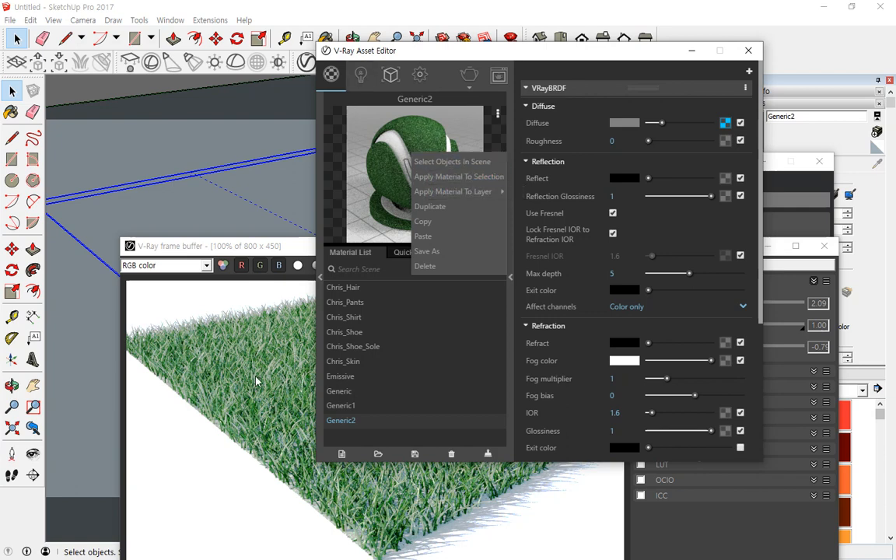
- Bring the frame buffer into full view and look up the Fur command among the V-Ray extension's objects
click(233, 343)
drag(354, 250, 382, 152)
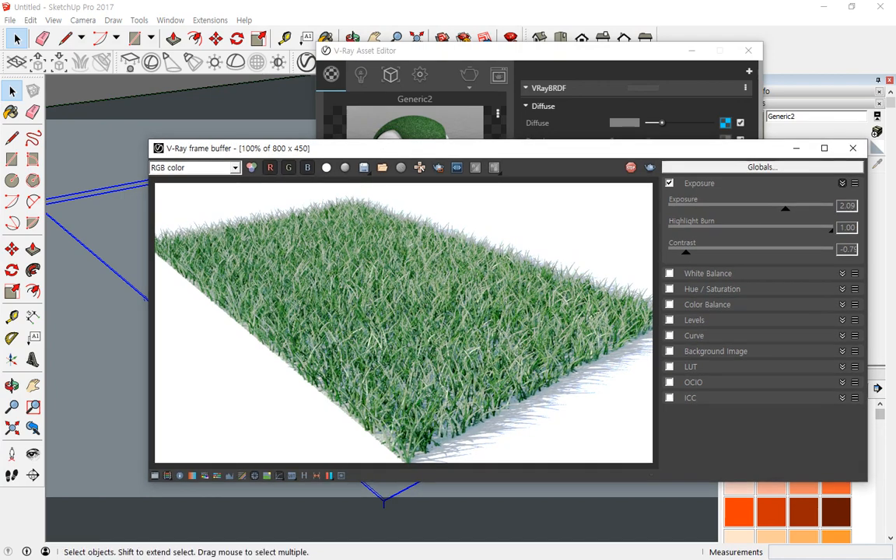
click(210, 20)
mouse_move(218, 75)
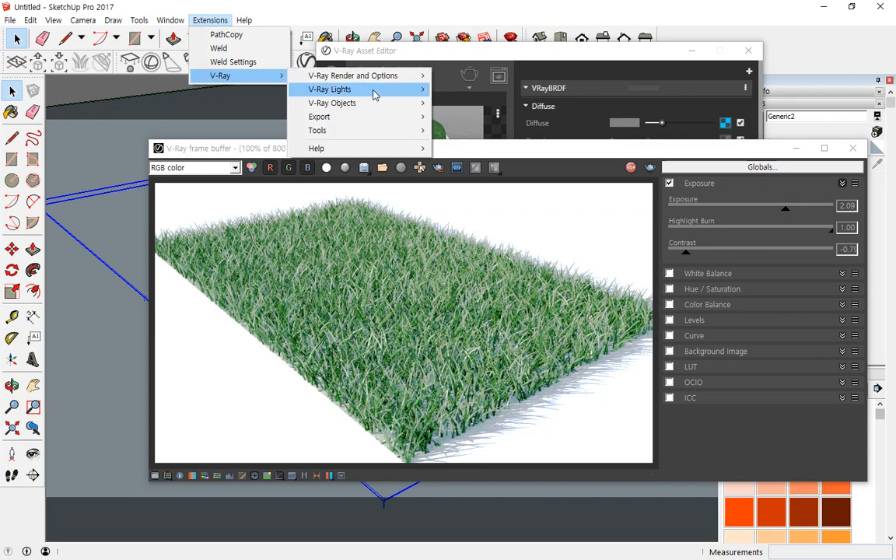
mouse_move(362, 104)
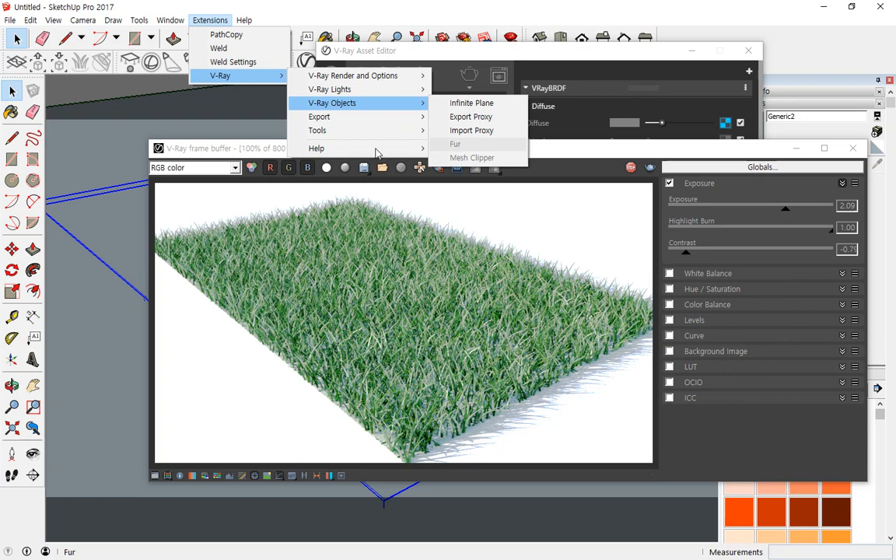
click(291, 19)
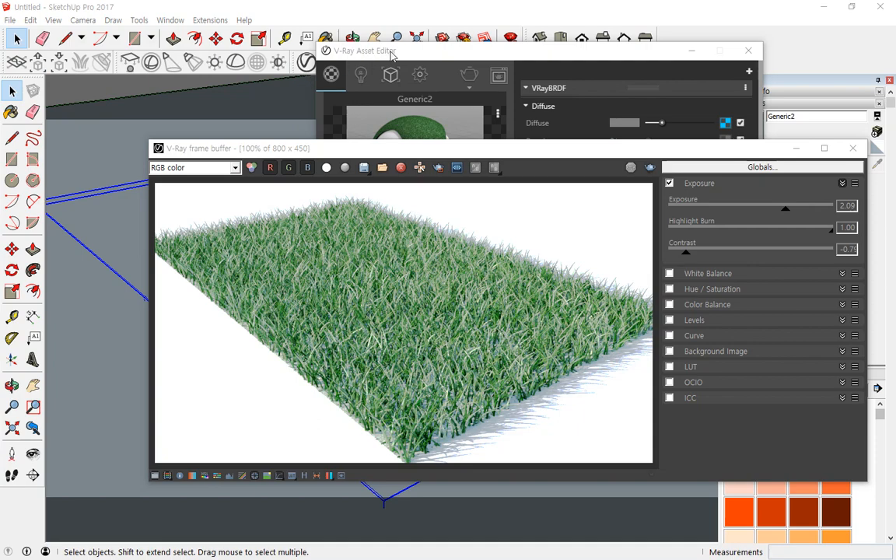
- Show the V-Ray Fur's parameters in the Asset Editor, with the frame buffer moved clear of them
mouse_move(391, 52)
mouse_down()
mouse_move(417, 47)
mouse_move(395, 42)
mouse_move(405, 41)
mouse_up()
click(440, 66)
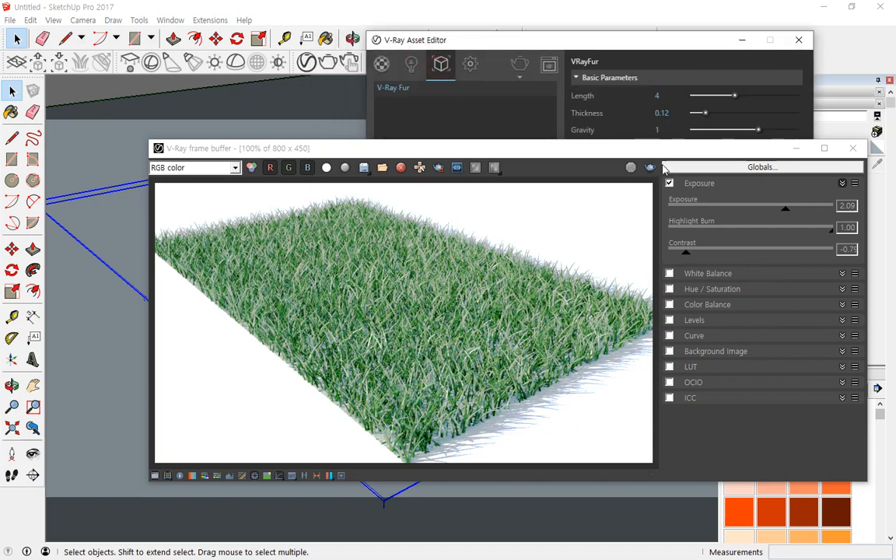
drag(646, 149, 525, 362)
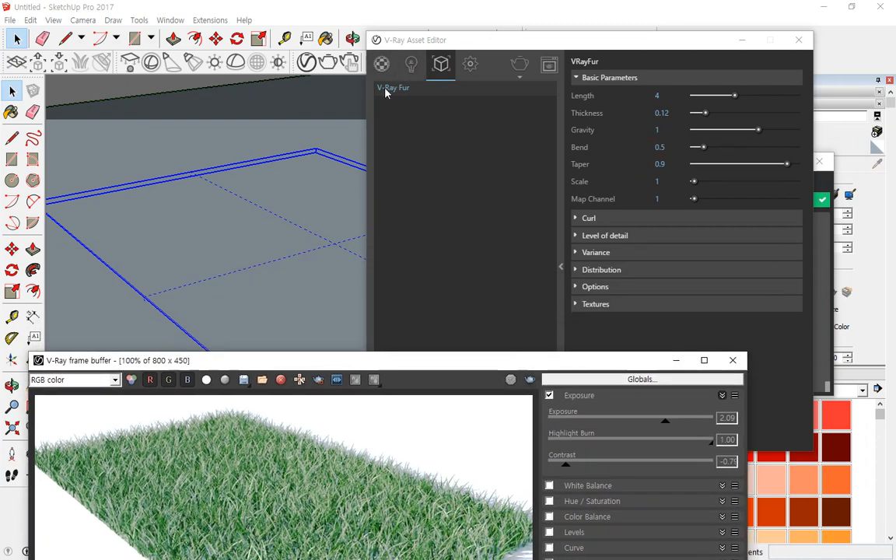
click(731, 366)
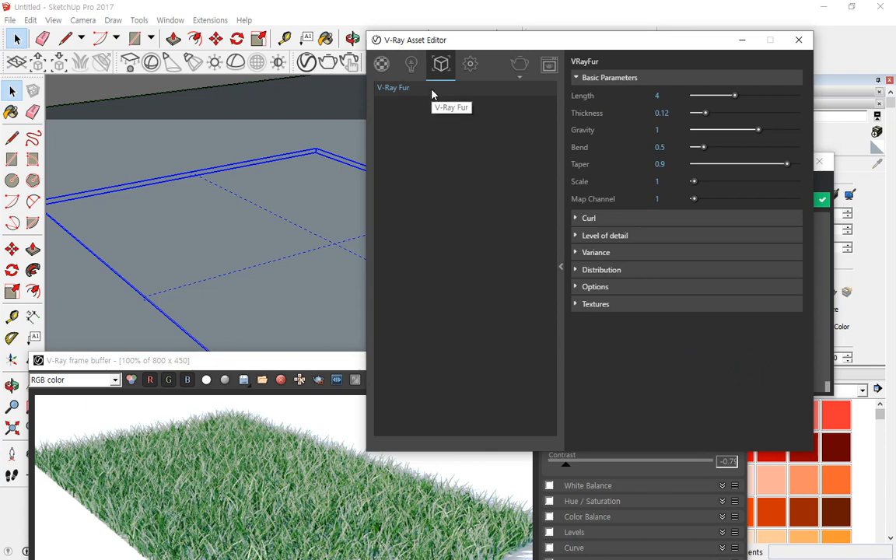
- Examine the V-Ray Fur's basic parameters, from length and thickness to gravity, bend and taper, and its Curl options
key(ctrl+2)
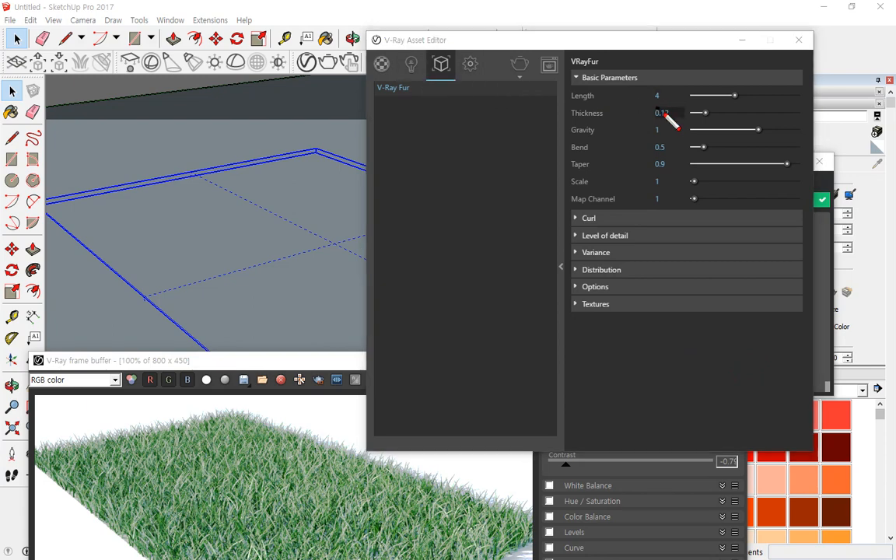
drag(665, 103, 558, 102)
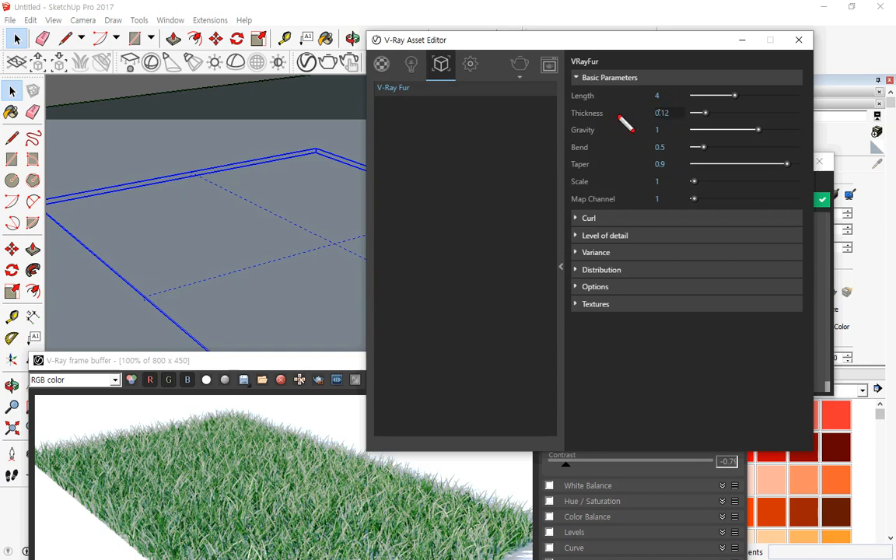
drag(560, 123, 680, 132)
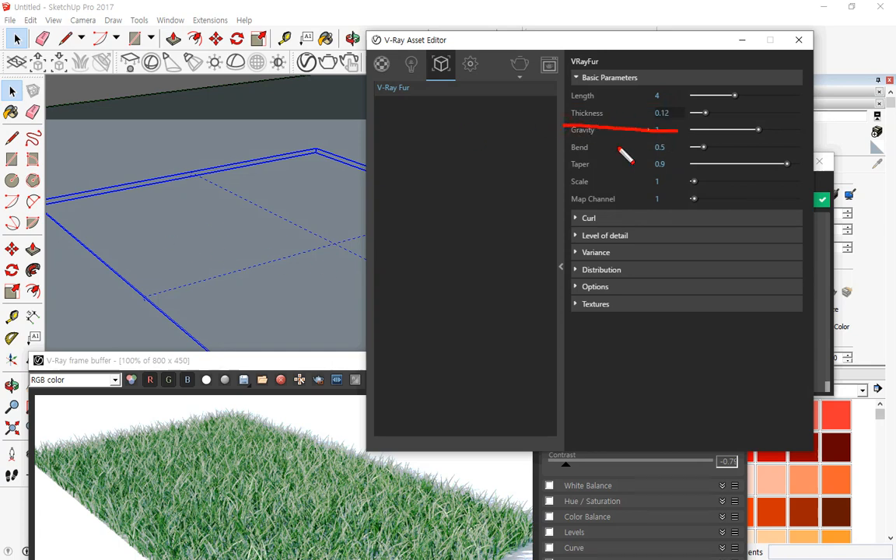
drag(558, 143, 704, 145)
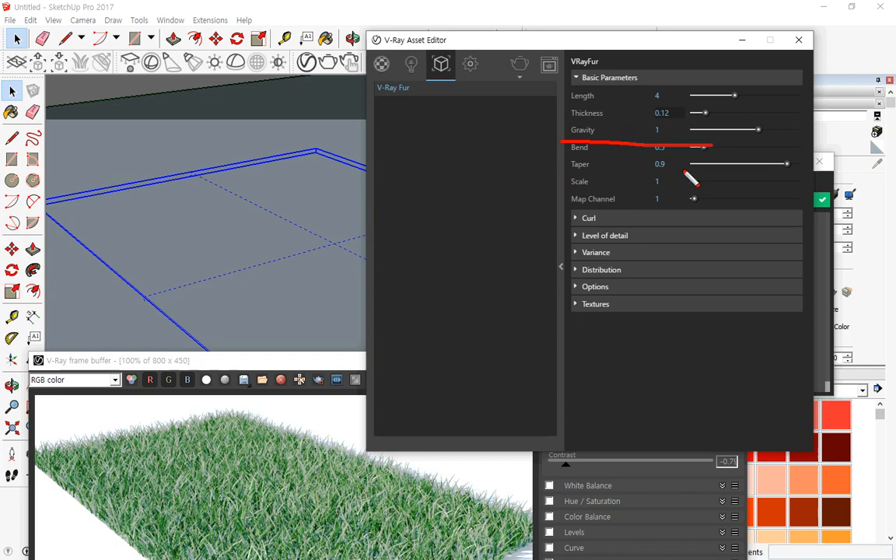
drag(667, 156, 537, 152)
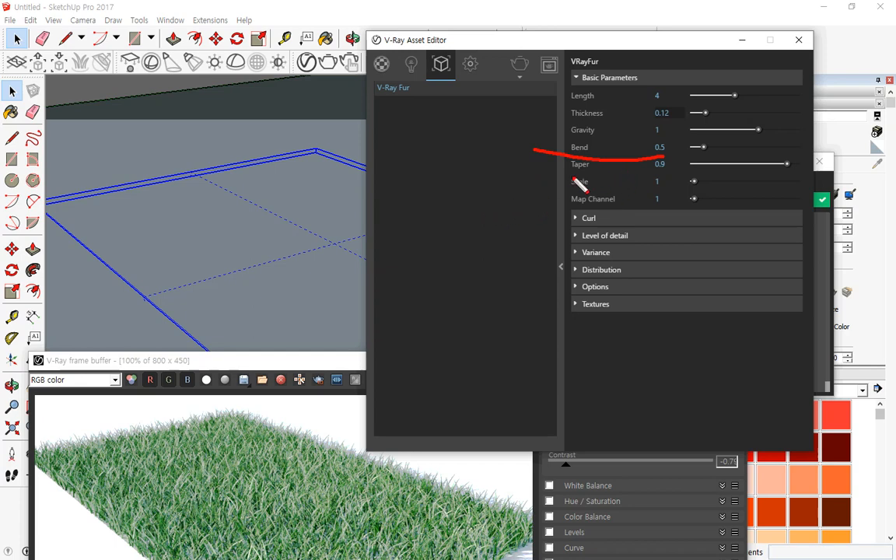
drag(568, 179, 667, 184)
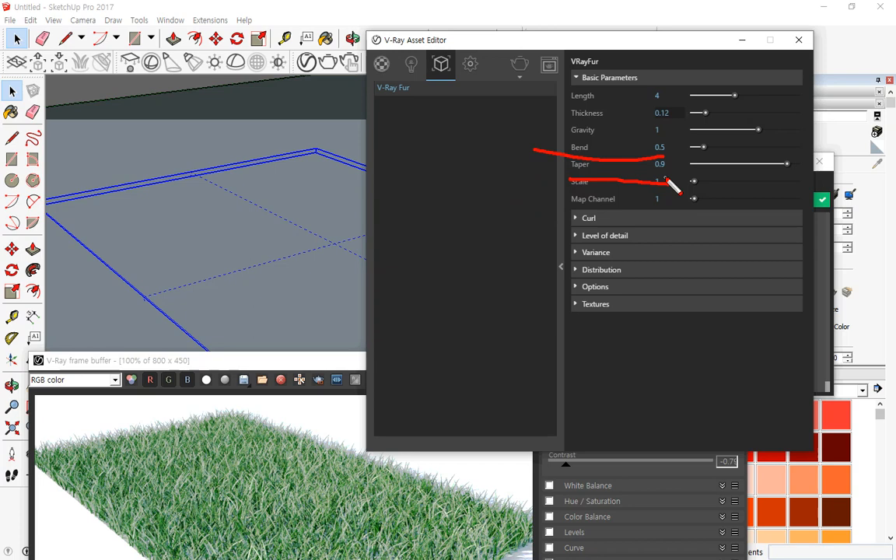
key(Escape)
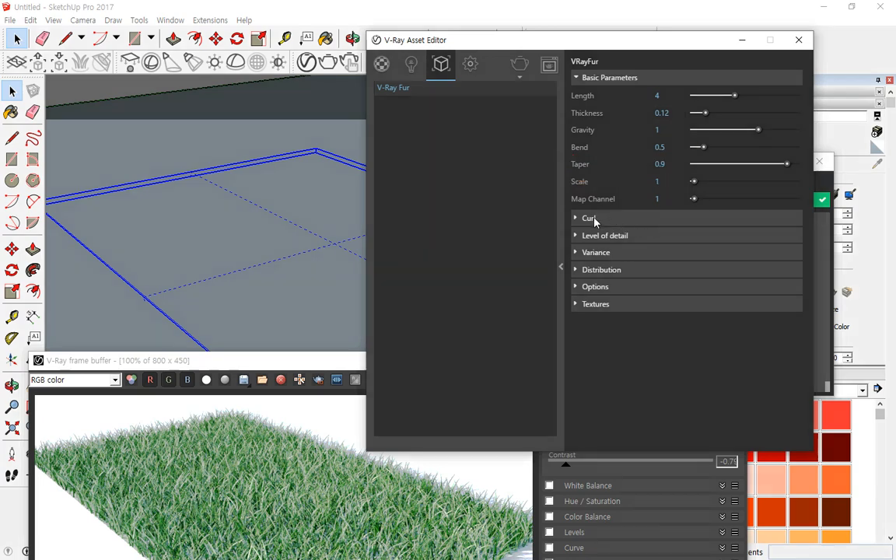
click(576, 218)
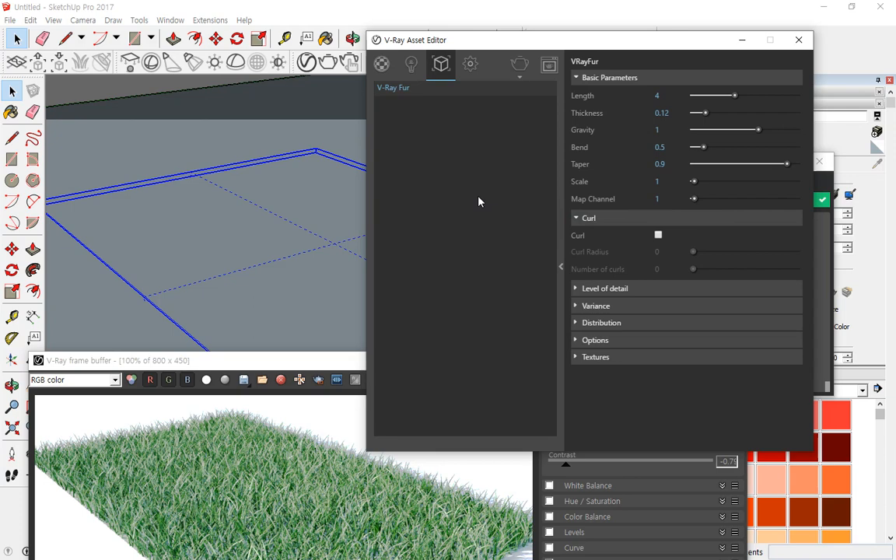
click(576, 219)
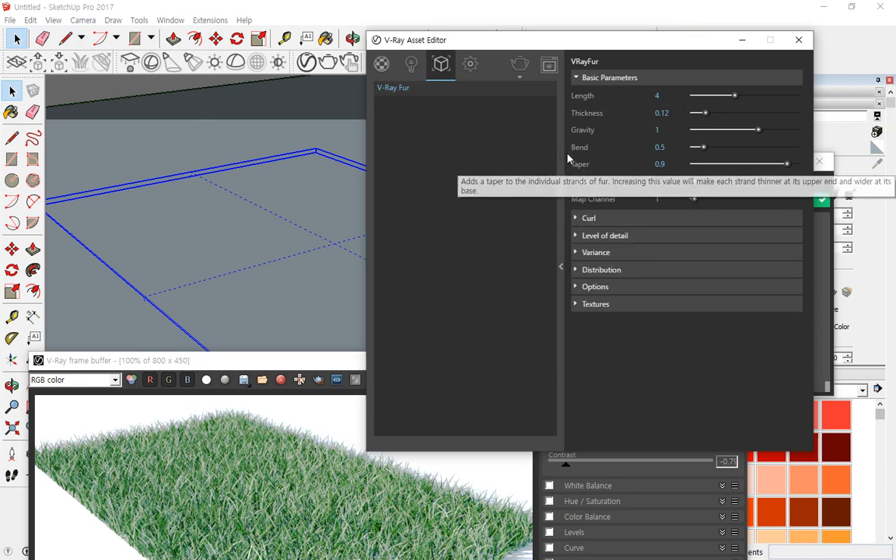
key(ctrl+alt+d)
mouse_move(568, 78)
mouse_down()
mouse_move(550, 91)
mouse_move(606, 108)
mouse_move(567, 78)
mouse_move(610, 114)
mouse_move(561, 128)
mouse_move(566, 135)
mouse_move(552, 116)
mouse_move(534, 136)
mouse_up()
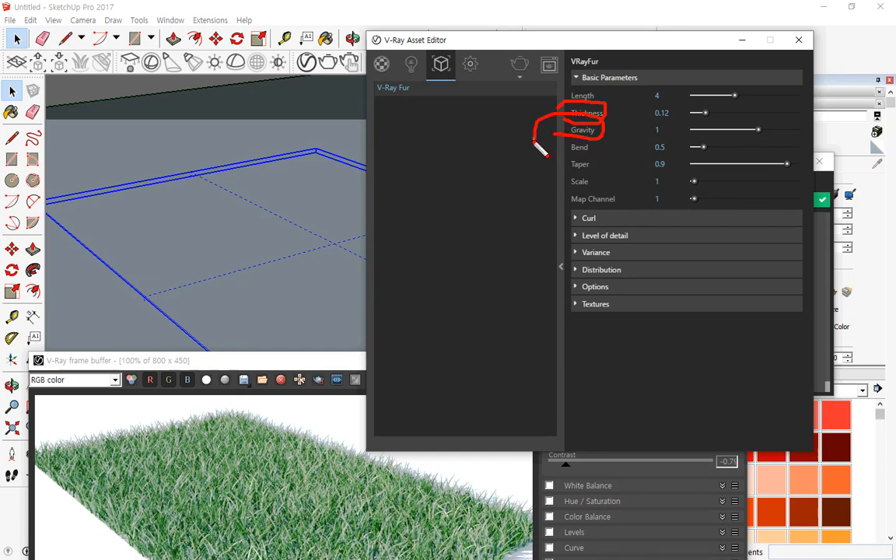
key(Delete)
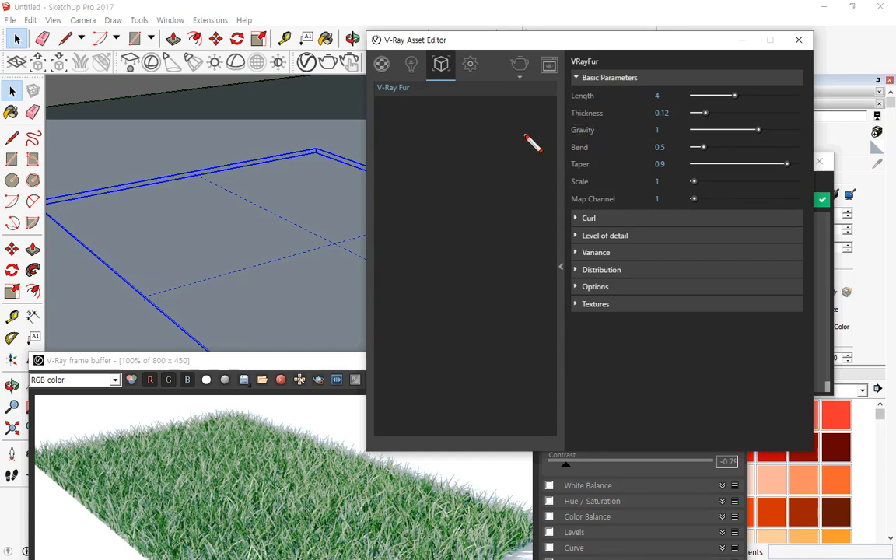
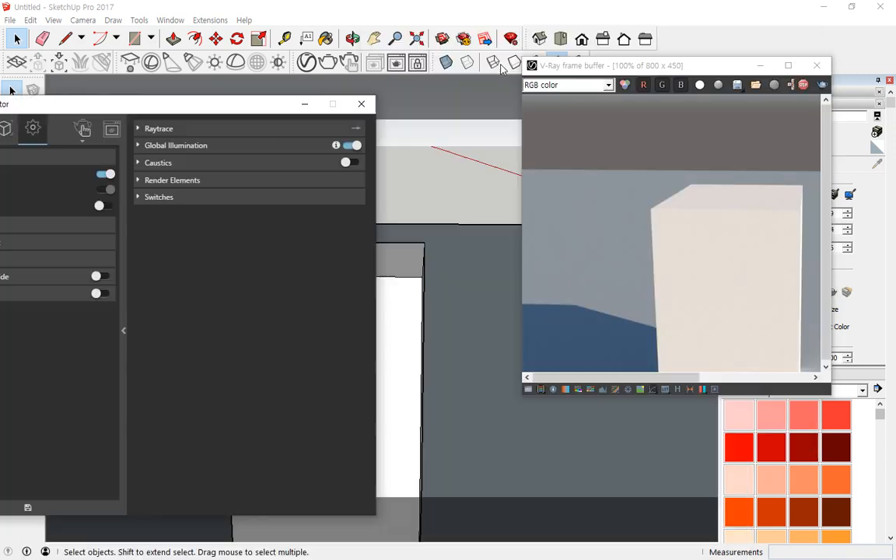
- Orbit around the white box to a more angled view and watch the interactive render update
drag(226, 104, 204, 110)
key(o)
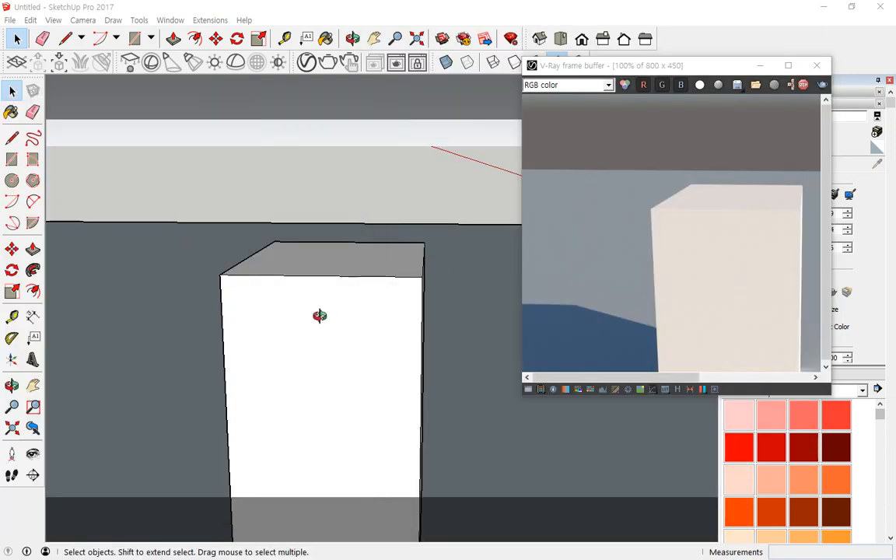
drag(315, 314, 352, 340)
key(space)
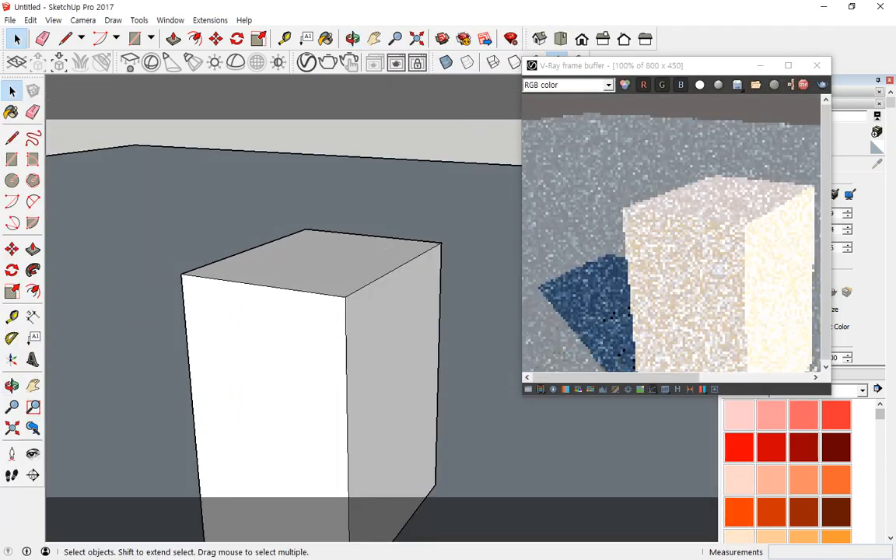
- Turn on GPU Acceleration for the Interactive renderer in the V-Ray render settings
click(441, 38)
mouse_move(416, 103)
mouse_down()
mouse_move(404, 124)
mouse_move(419, 136)
mouse_up()
drag(330, 174, 488, 172)
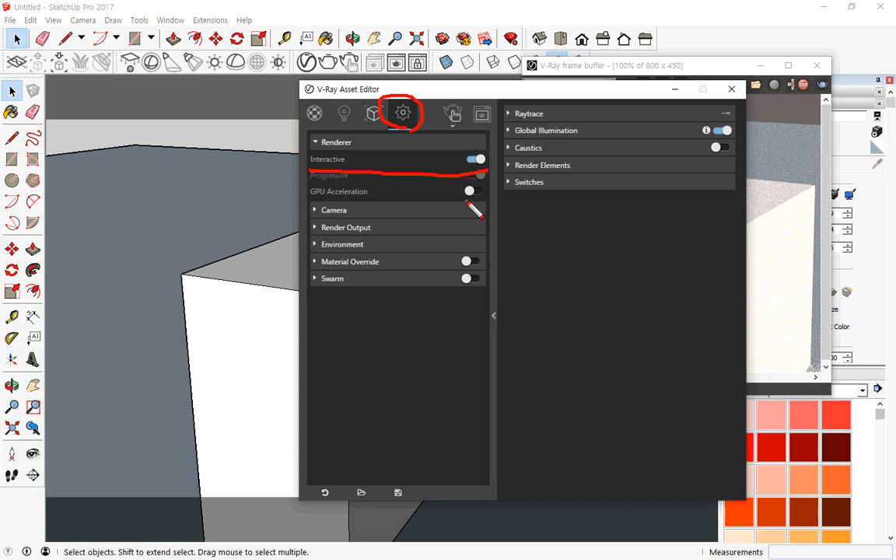
key(Escape)
click(473, 191)
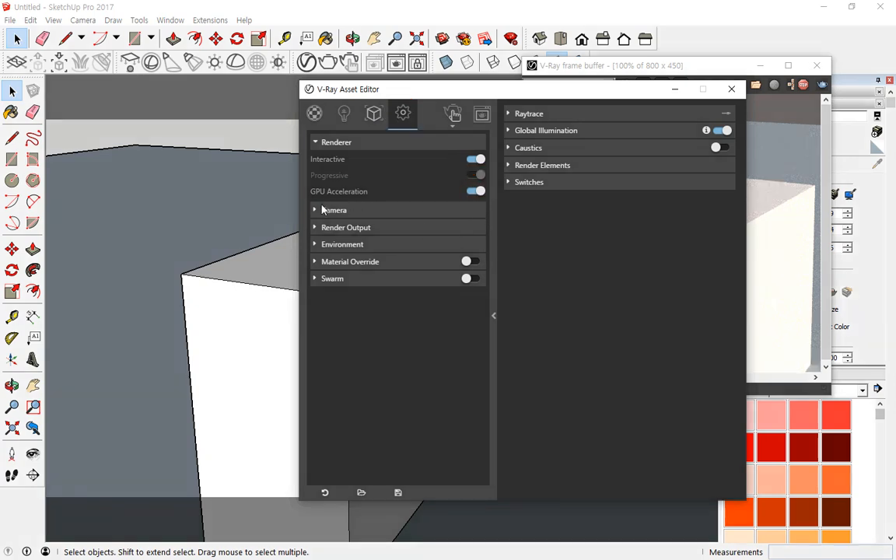
drag(316, 197, 396, 196)
key(Escape)
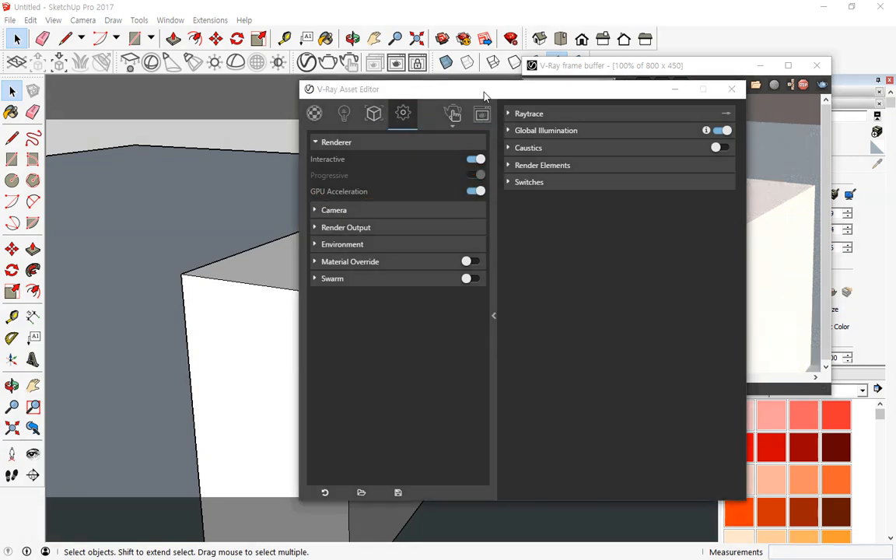
- Uncover the model and orbit, pan and zoom around the whole box to test the GPU-accelerated interactive render
mouse_move(484, 92)
mouse_down()
mouse_move(251, 100)
mouse_move(0, 91)
mouse_up()
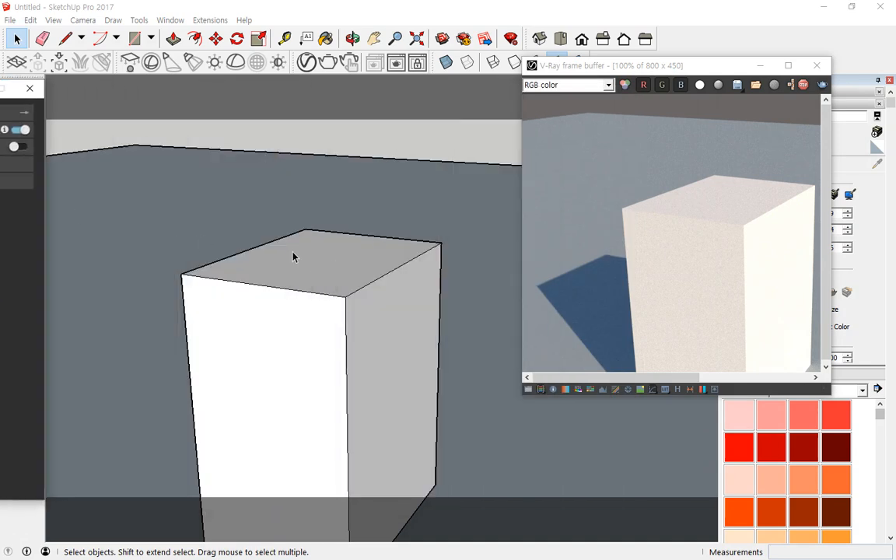
middle_drag(294, 256, 386, 262)
middle_drag(265, 321, 322, 350)
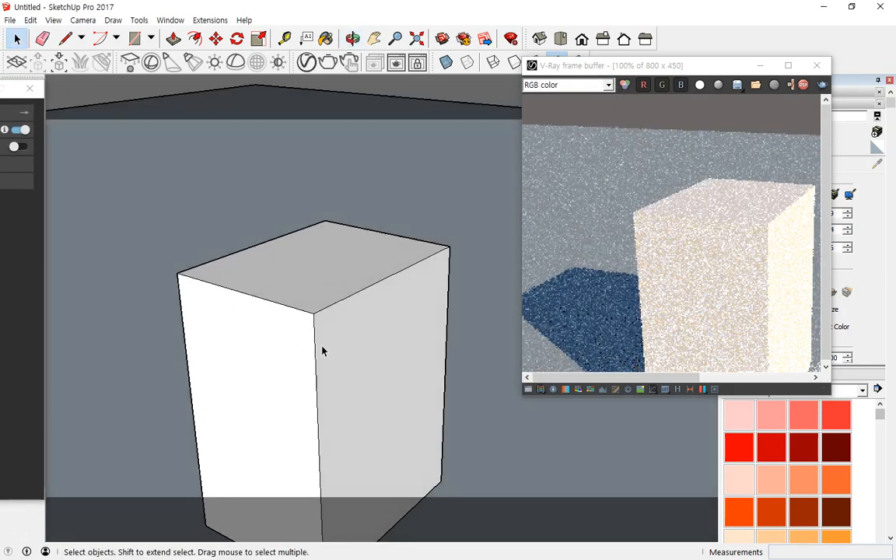
middle_drag(349, 382, 334, 340)
scroll(622, 308, down, 1)
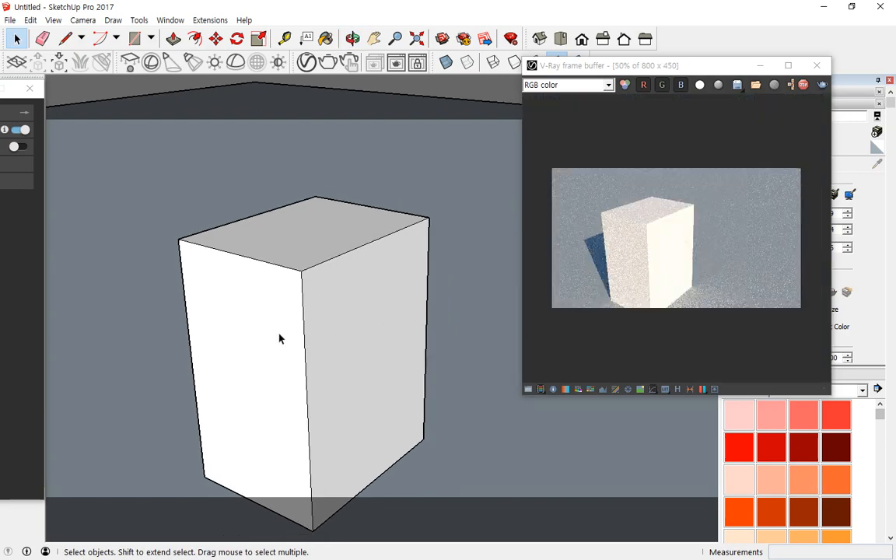
middle_drag(278, 336, 326, 308)
mouse_move(352, 316)
middle_down()
mouse_move(318, 322)
mouse_move(365, 322)
middle_up()
- Toggle the renderer's Interactive and Progressive modes to compare their options, and move the Asset Editor aside
drag(9, 90, 449, 96)
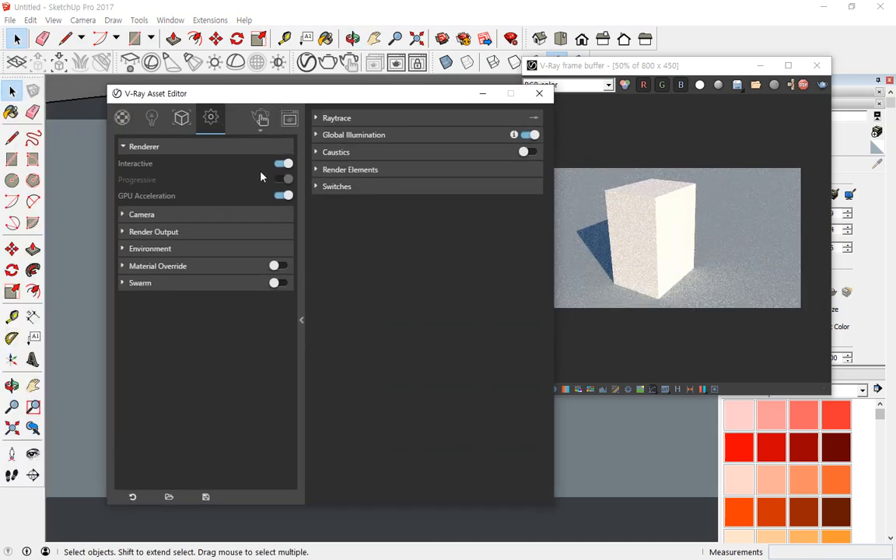
click(283, 164)
click(287, 164)
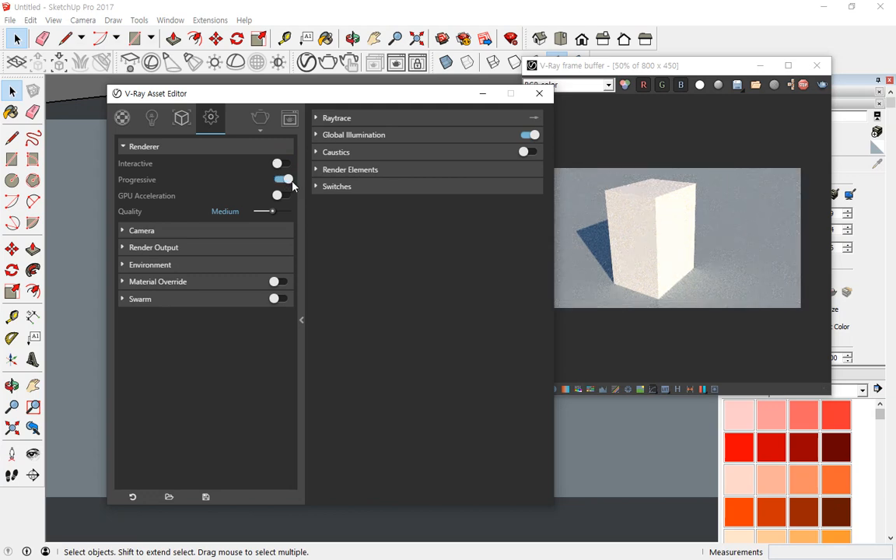
click(286, 180)
mouse_move(280, 203)
mouse_down()
mouse_move(274, 165)
mouse_move(296, 200)
mouse_move(274, 165)
mouse_up()
mouse_move(340, 96)
mouse_down()
mouse_move(44, 98)
mouse_move(0, 74)
mouse_up()
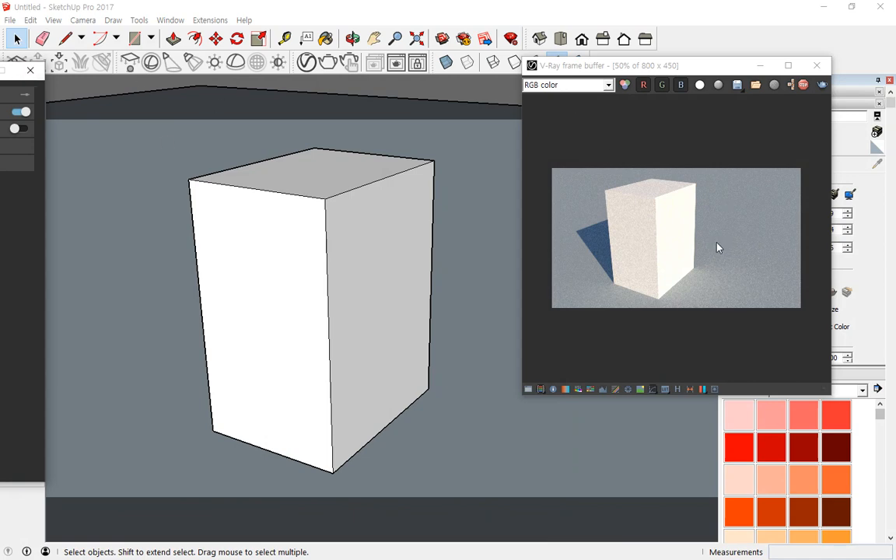
- Stop the running render of the box and restart it twice from the frame buffer
drag(684, 70, 654, 88)
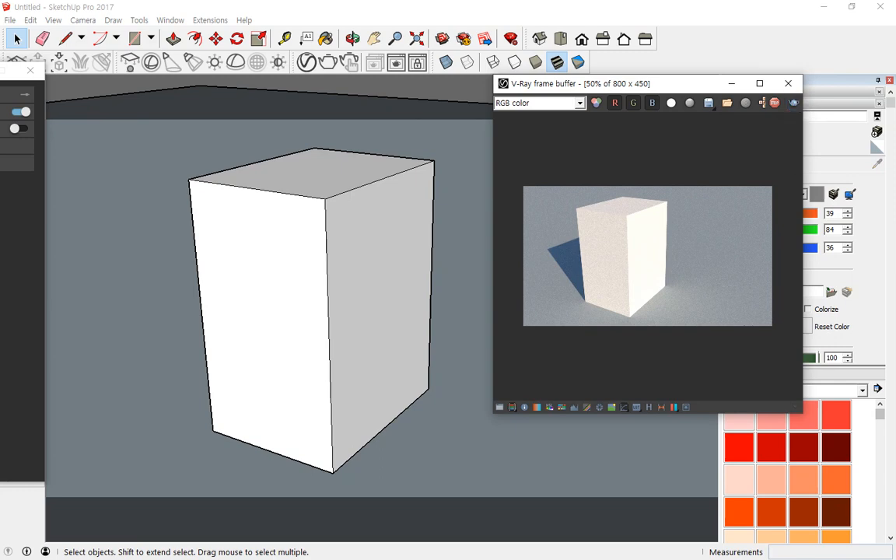
key(ctrl+2)
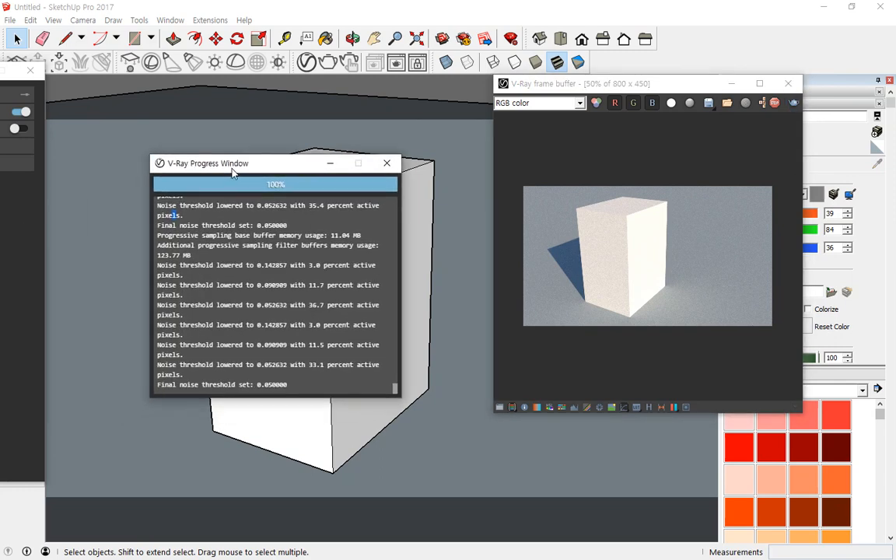
click(775, 106)
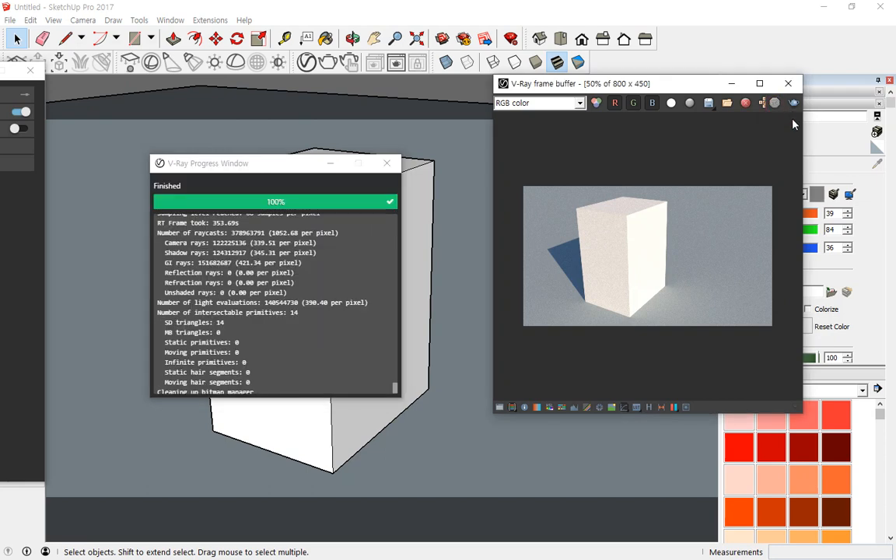
click(793, 105)
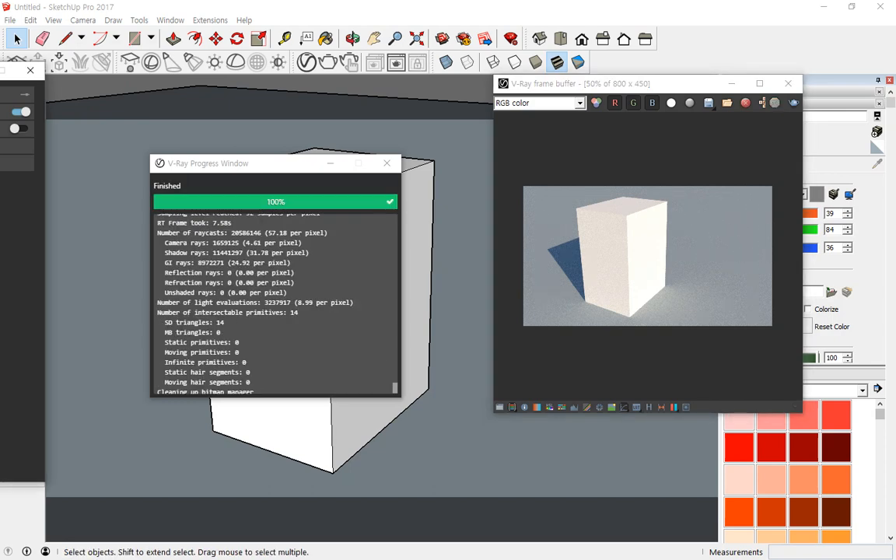
click(793, 104)
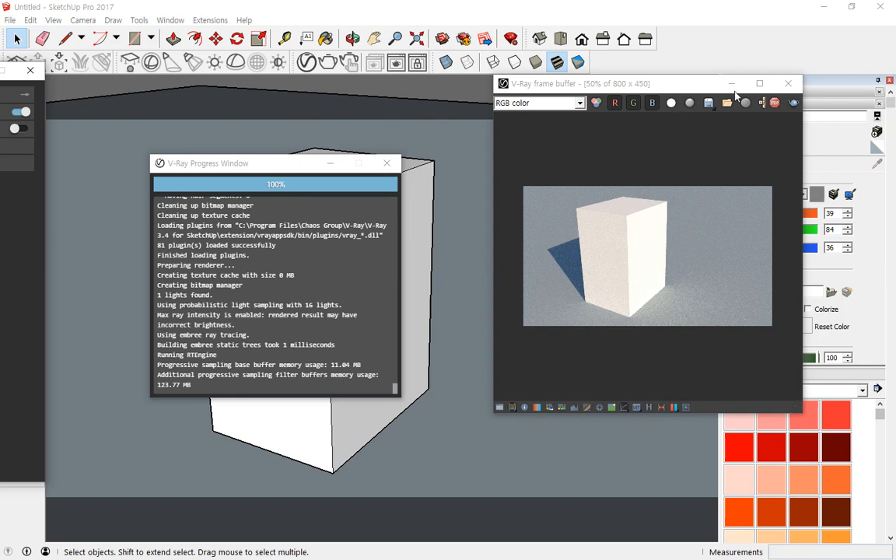
- Render the box again and expand the standard camera's advanced settings to show ISO, aperture and shutter speed
click(795, 105)
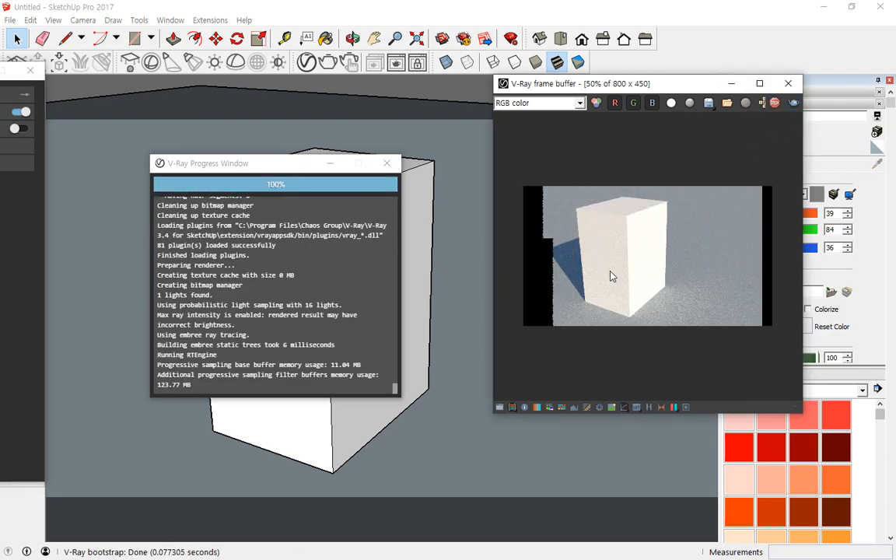
drag(0, 72, 206, 81)
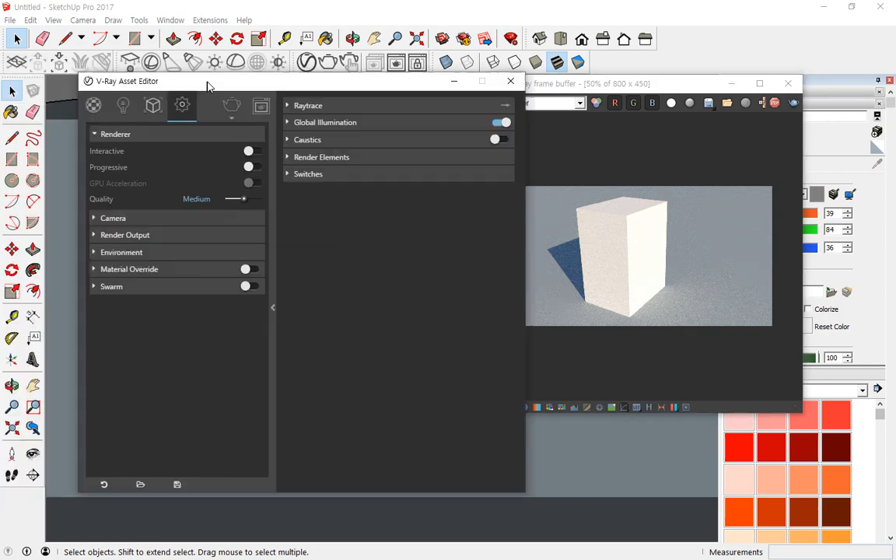
click(95, 219)
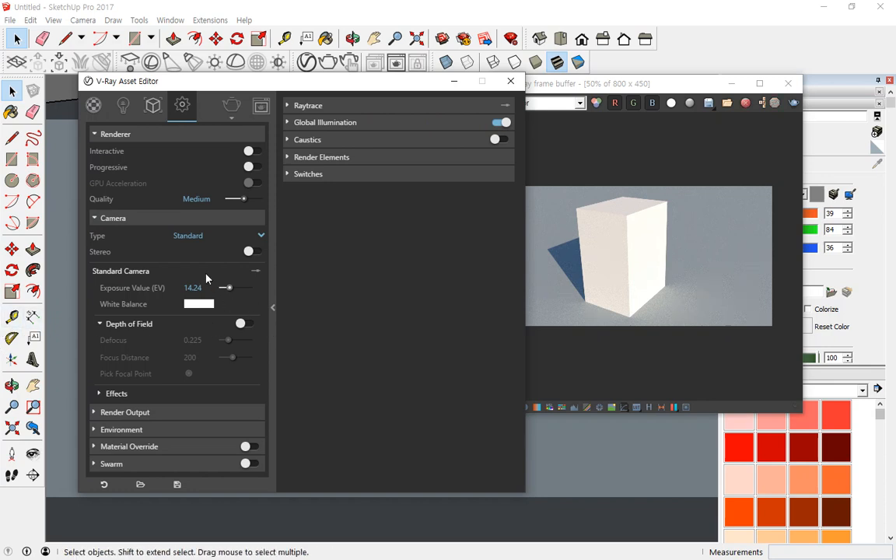
click(255, 271)
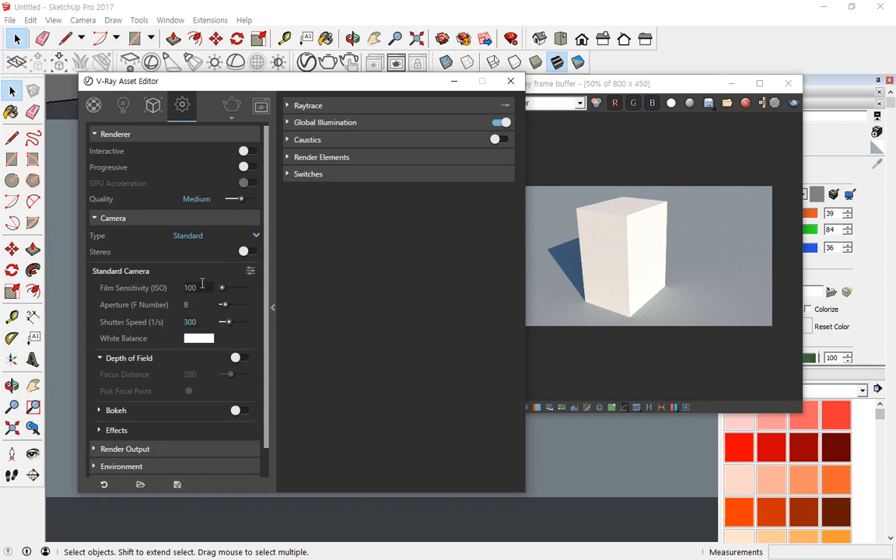
double_click(200, 303)
drag(201, 321, 182, 325)
- Turn on Depth of Field for the standard camera and clear the V-Ray windows off the model
key(ctrl+alt+d)
drag(90, 371, 276, 371)
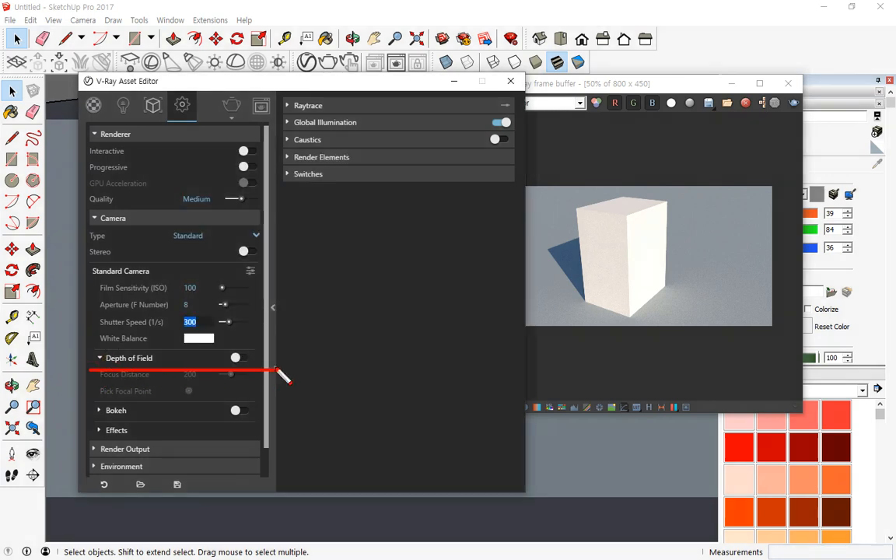
click(237, 358)
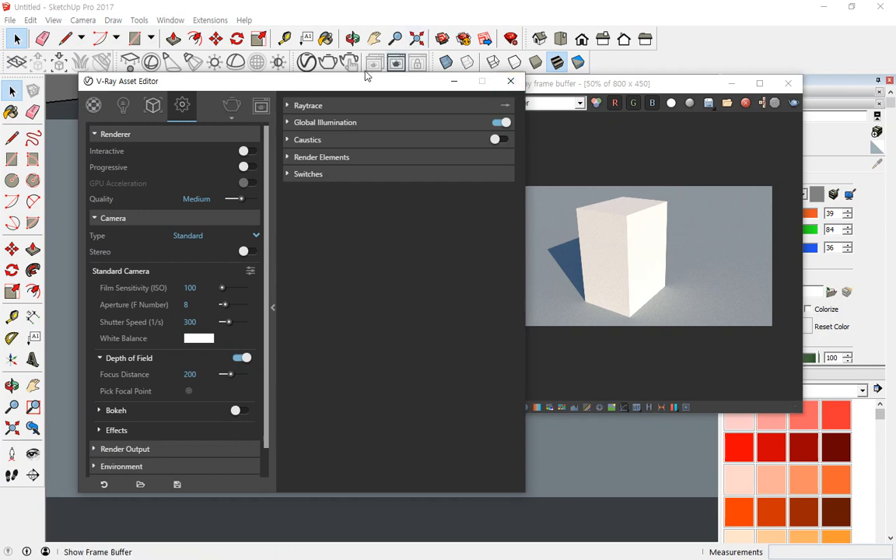
drag(358, 82, 0, 62)
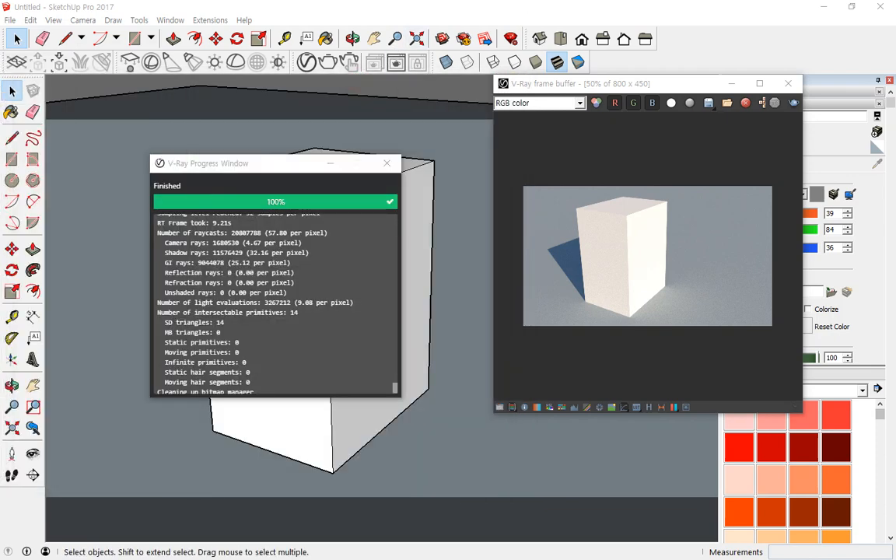
click(787, 83)
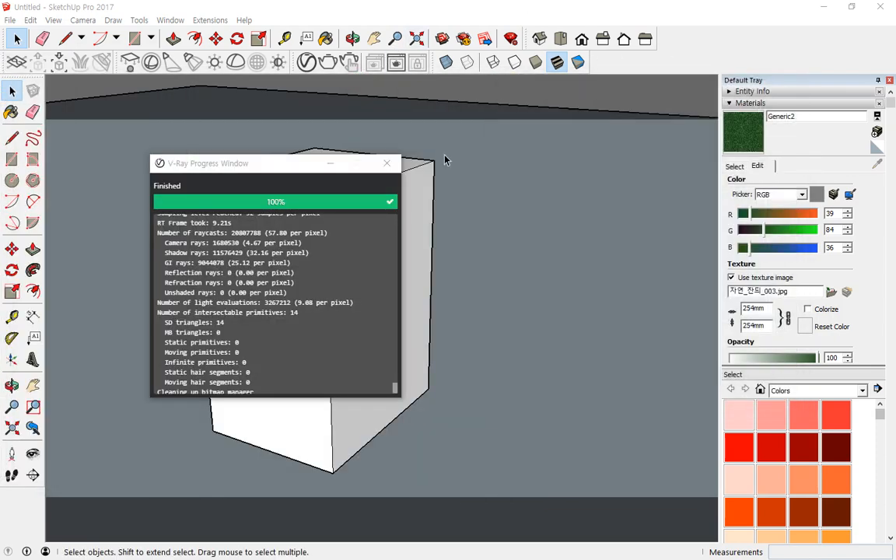
click(383, 168)
- Copy the box about 341 mm along the green axis and multiply the copy by 10 into a row
middle_drag(314, 284, 349, 235)
click(336, 253)
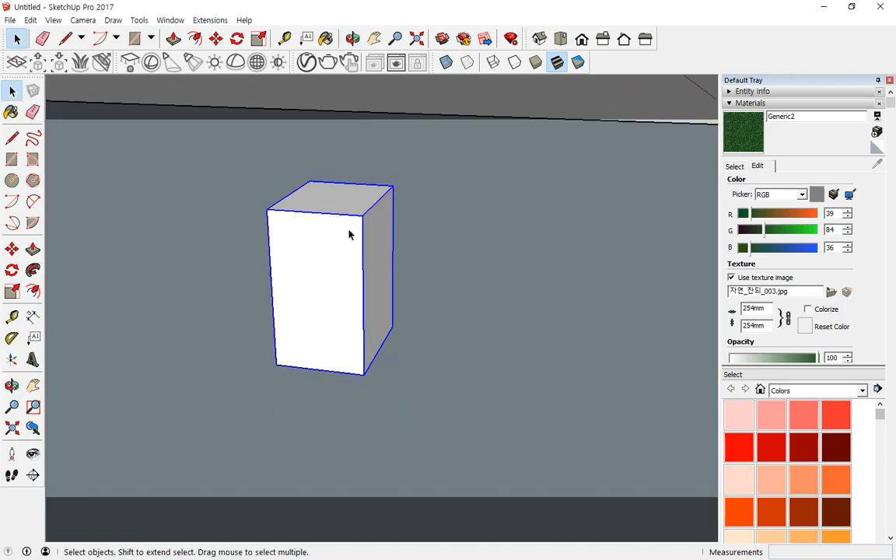
scroll(348, 235, down, 5)
middle_drag(470, 274, 231, 296)
scroll(237, 280, up, 3)
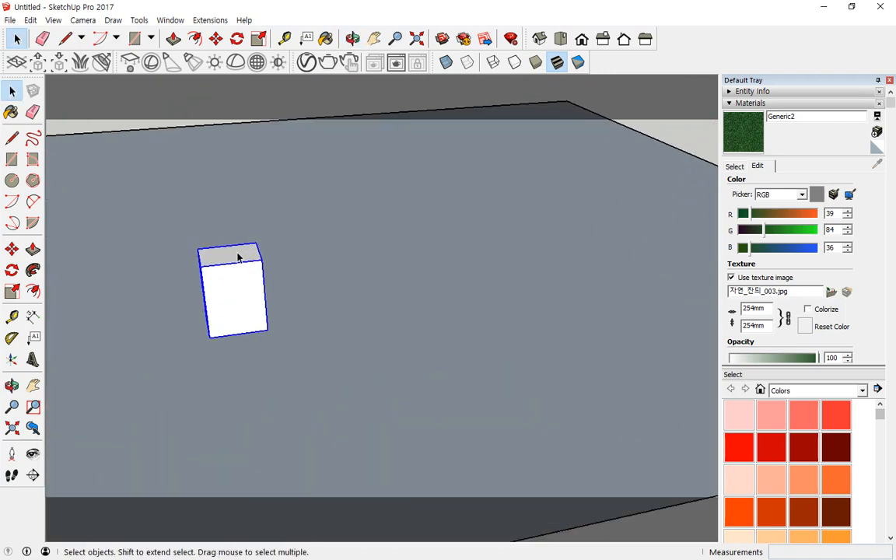
middle_drag(238, 258, 184, 360)
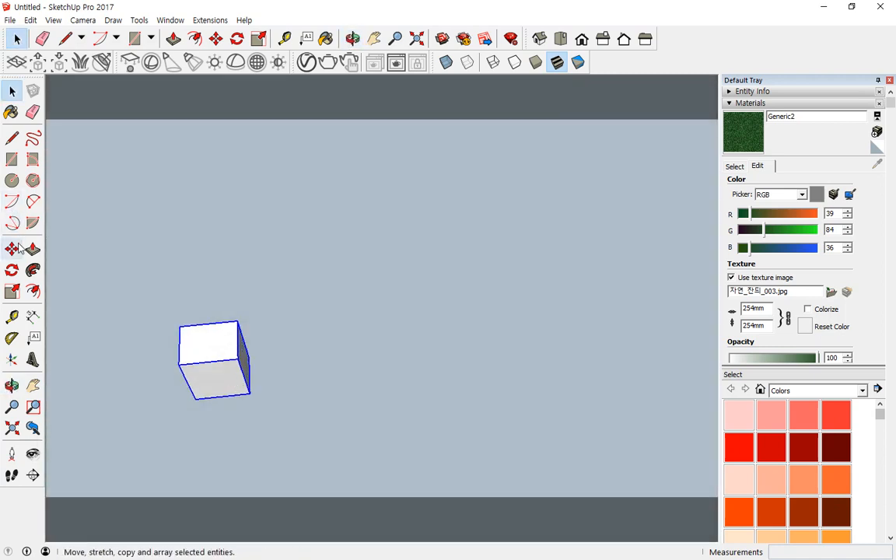
click(14, 249)
click(219, 347)
key(ctrl)
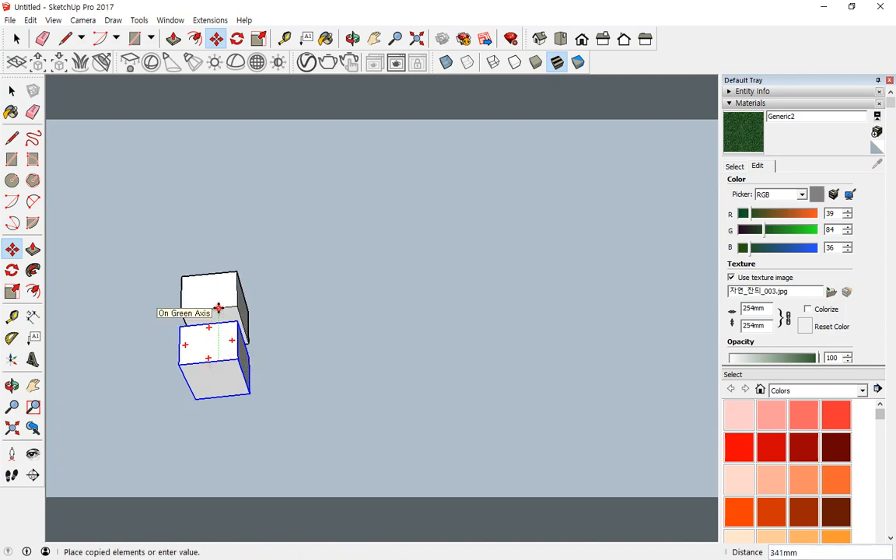
click(219, 309)
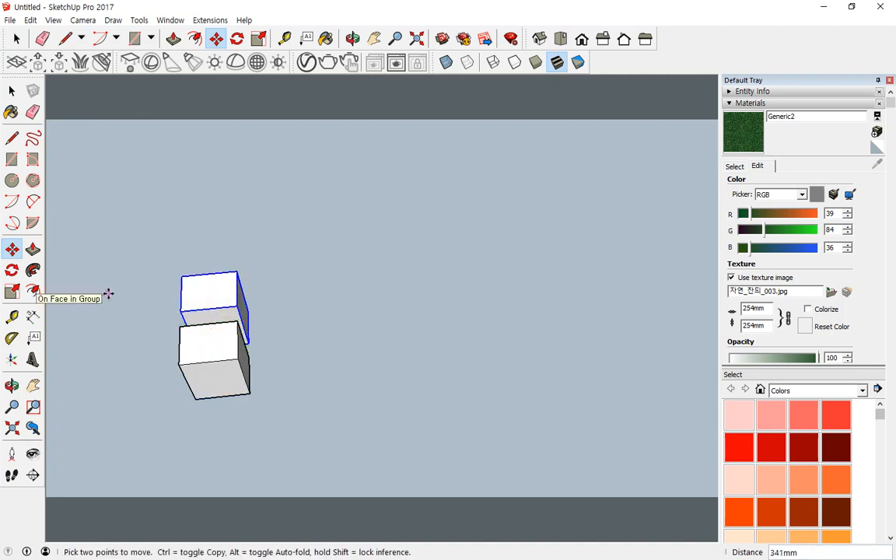
text(*10)
key(Return)
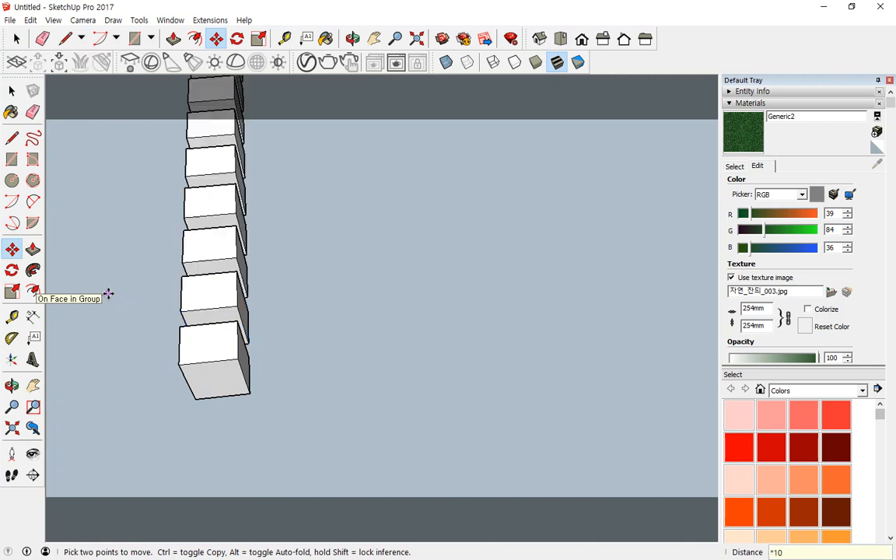
- Measure a distance beside the row of boxes and inspect the receding row from a low perspective
click(284, 38)
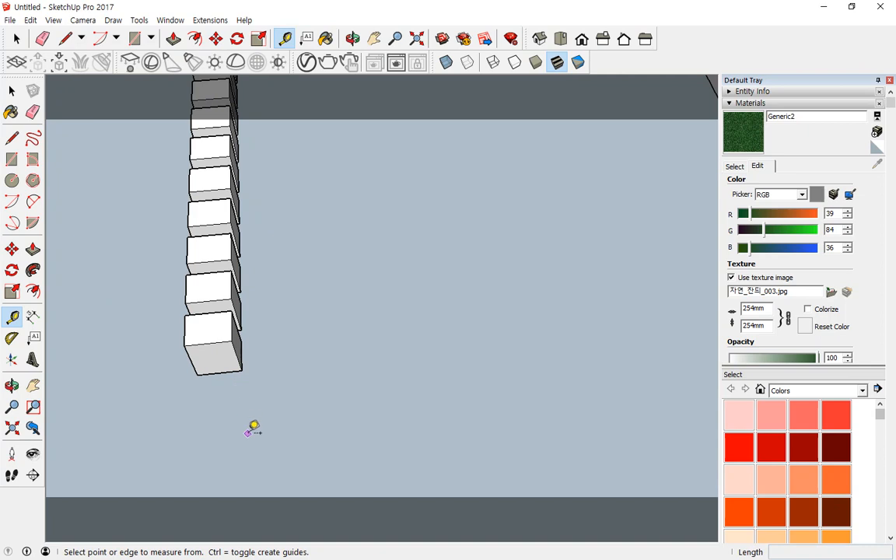
click(246, 434)
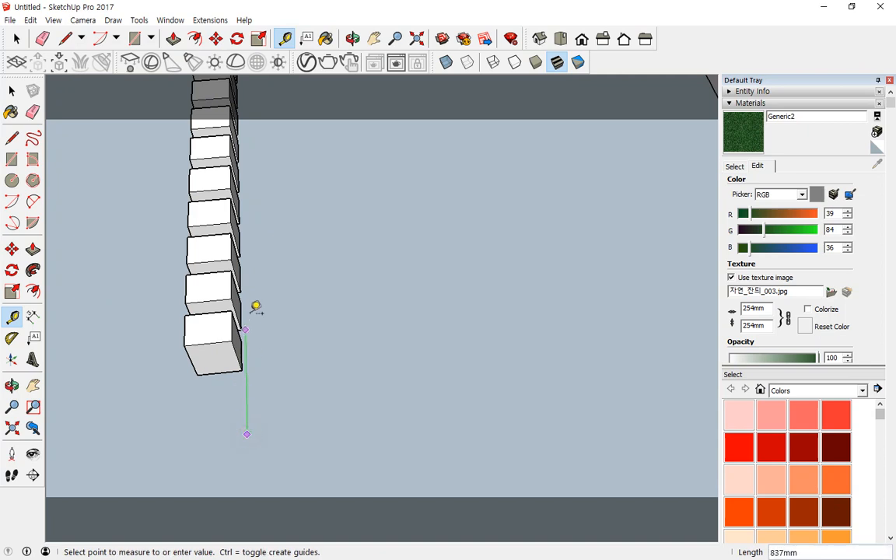
click(255, 257)
middle_drag(236, 372, 219, 381)
middle_drag(190, 479, 245, 448)
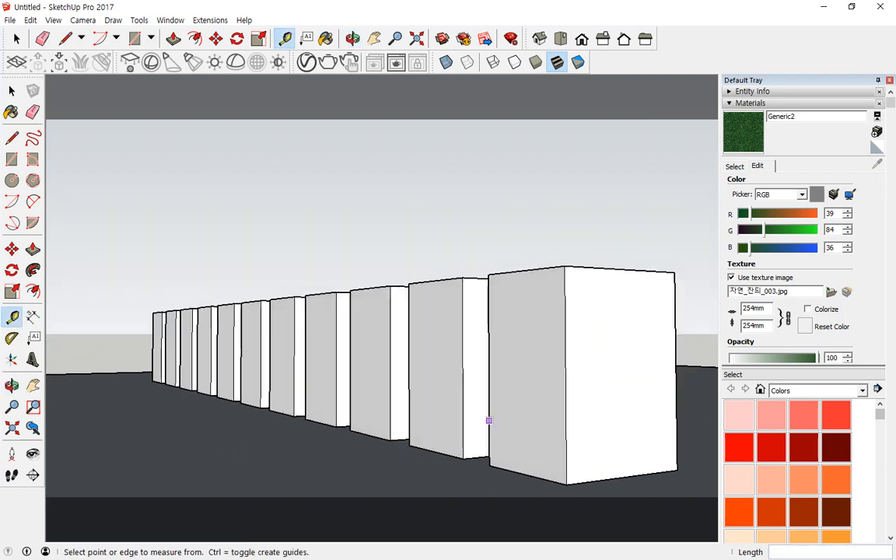
mouse_move(442, 381)
mouse_down()
mouse_move(234, 360)
mouse_move(193, 334)
mouse_move(185, 387)
mouse_up()
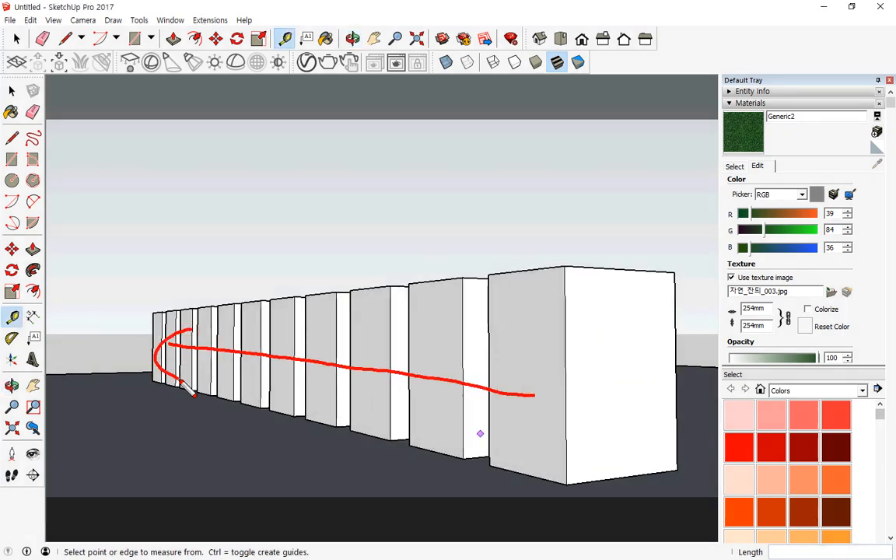
key(Escape)
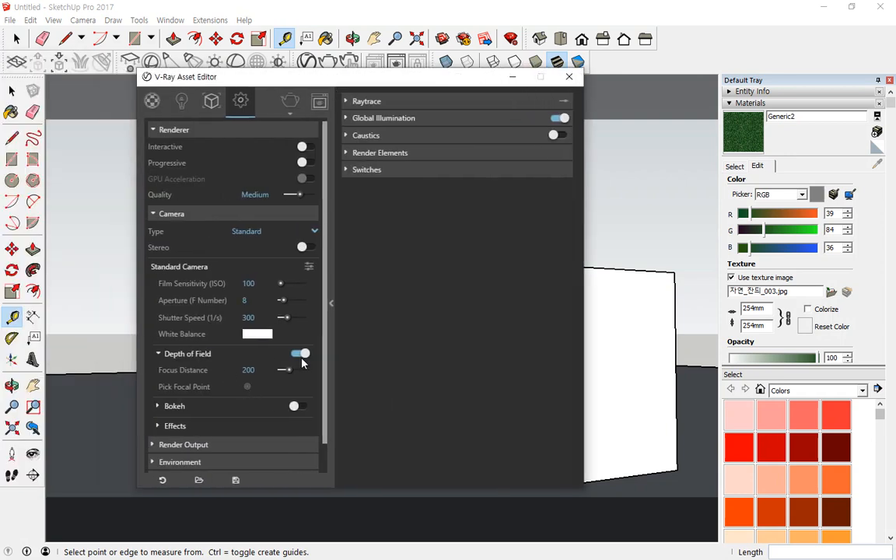
- Render the row of boxes with Depth of Field on and enlarge the frame buffer to inspect the image at 100%
key(ctrl+2)
mouse_move(268, 360)
mouse_down()
mouse_move(337, 373)
mouse_move(261, 337)
mouse_move(309, 361)
mouse_move(282, 333)
mouse_move(296, 363)
mouse_move(262, 337)
mouse_move(260, 345)
mouse_up()
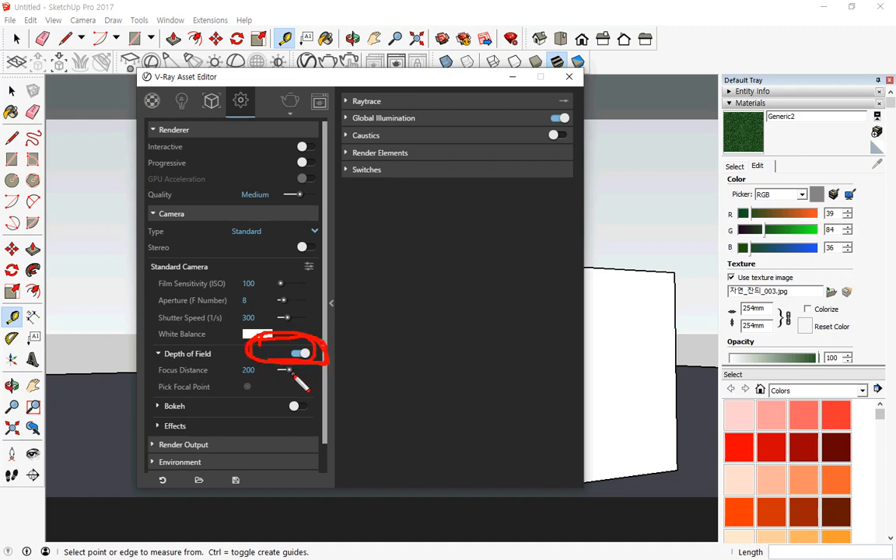
key(e)
drag(159, 378, 306, 381)
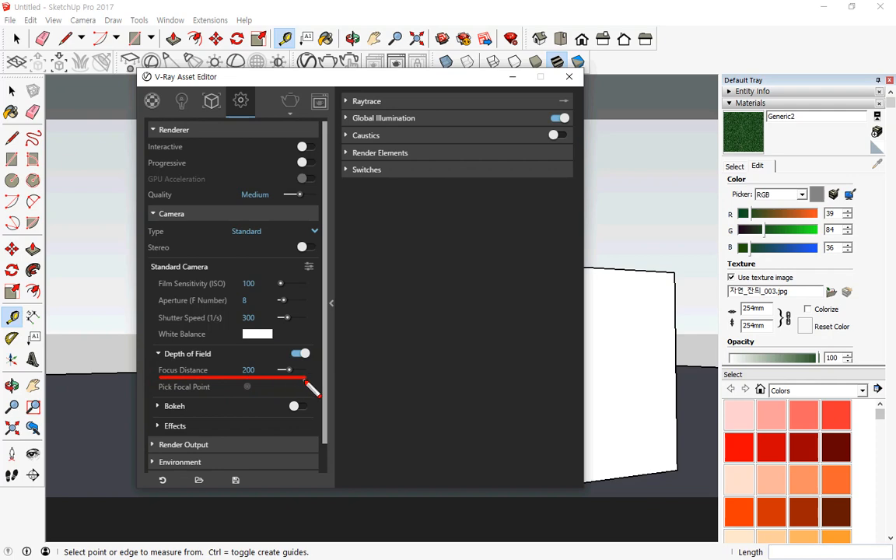
key(e)
click(290, 102)
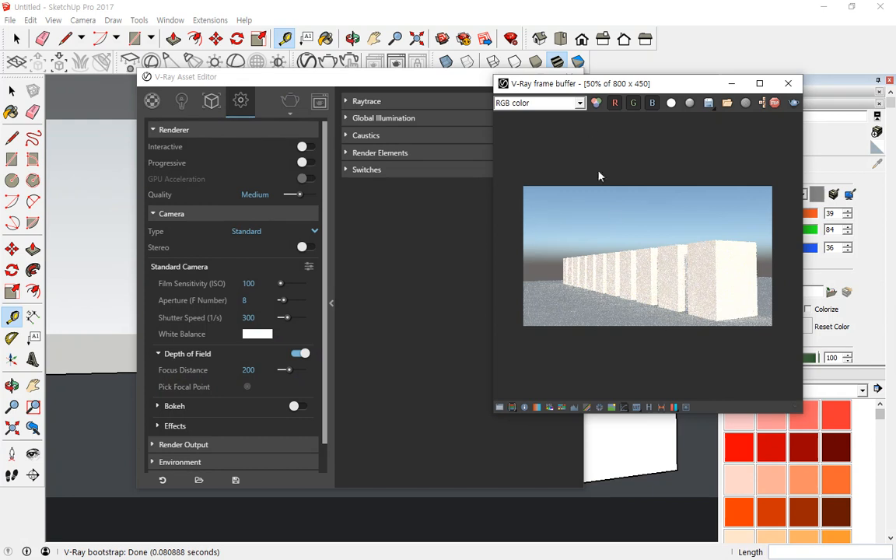
scroll(617, 218, up, 1)
drag(526, 83, 353, 64)
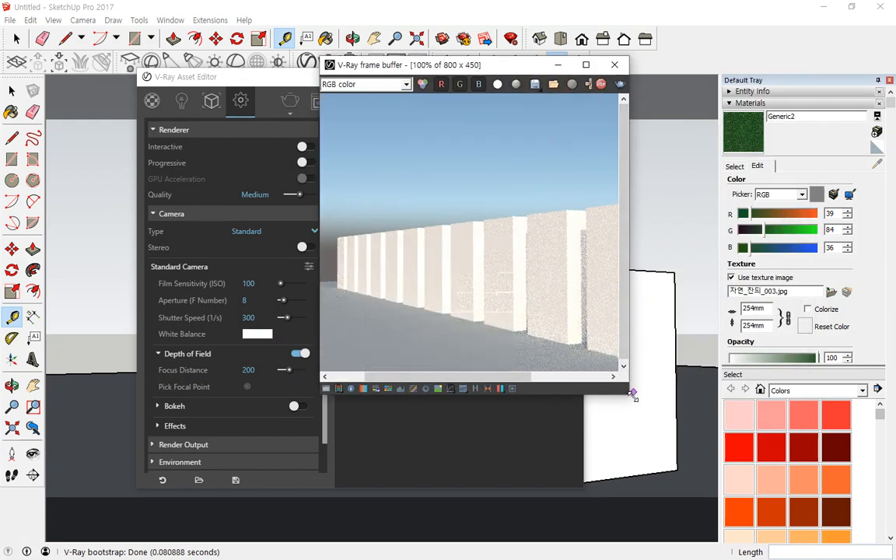
drag(633, 386, 795, 465)
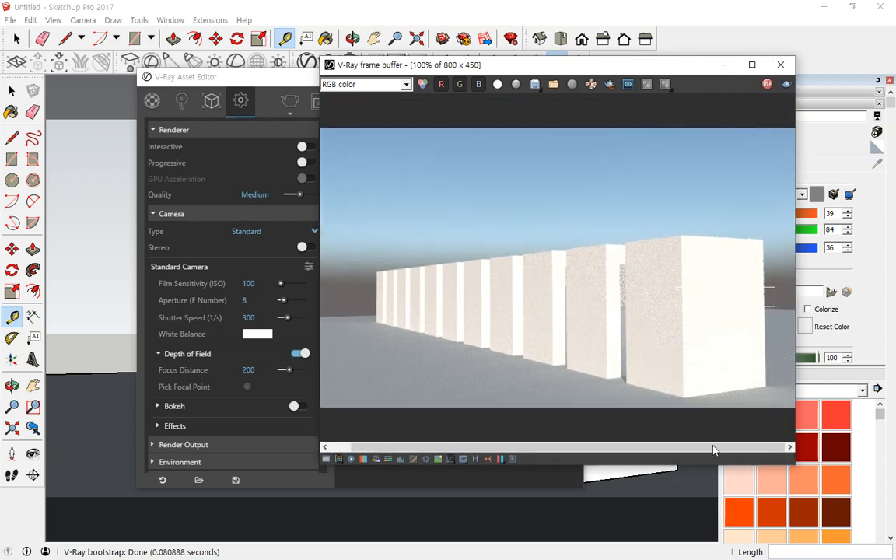
- Pick the camera's focal point on one of the distant boxes and render the row again
drag(228, 84, 169, 75)
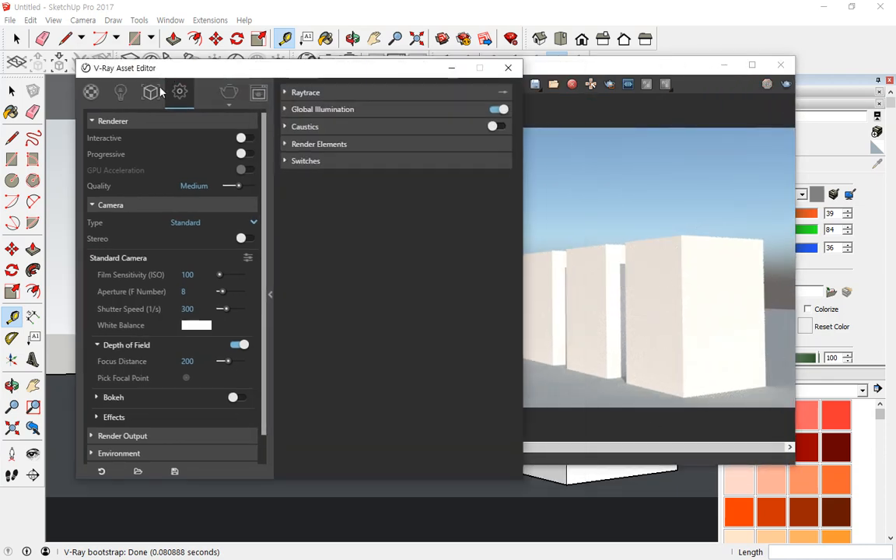
click(186, 377)
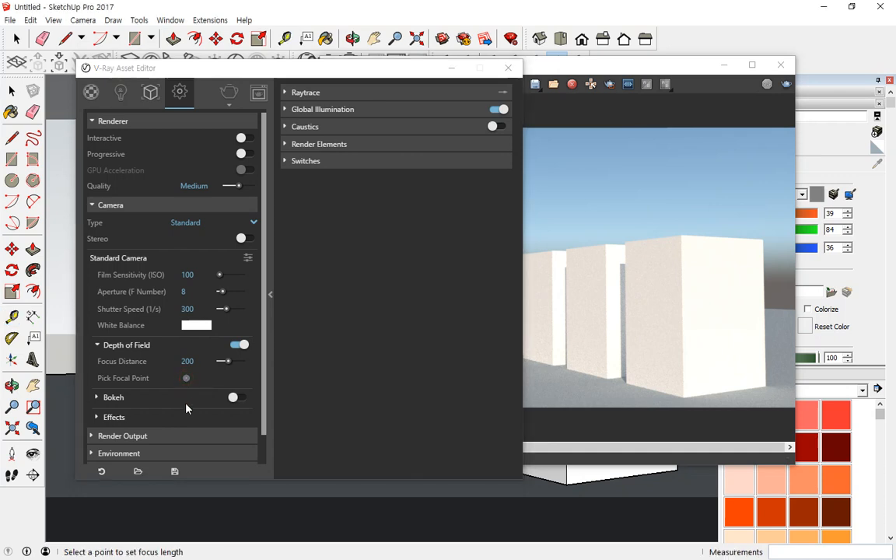
drag(285, 81, 104, 76)
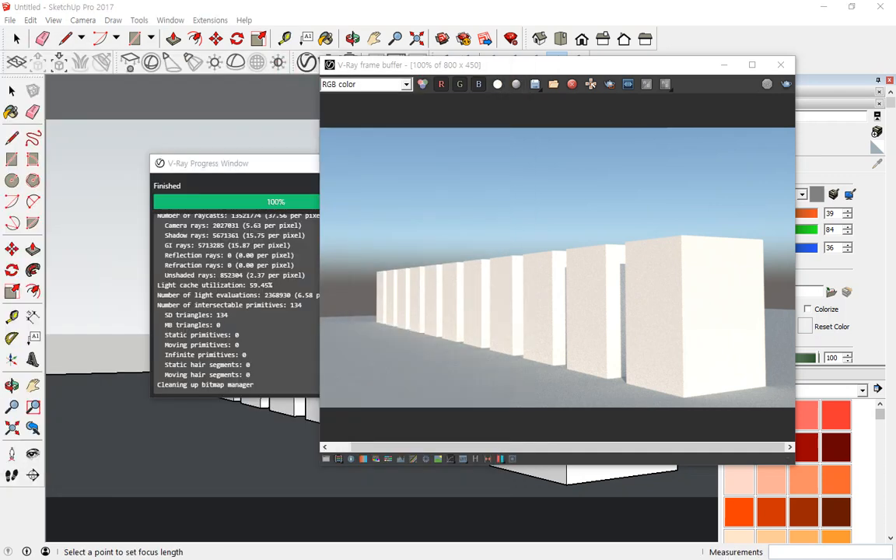
click(241, 163)
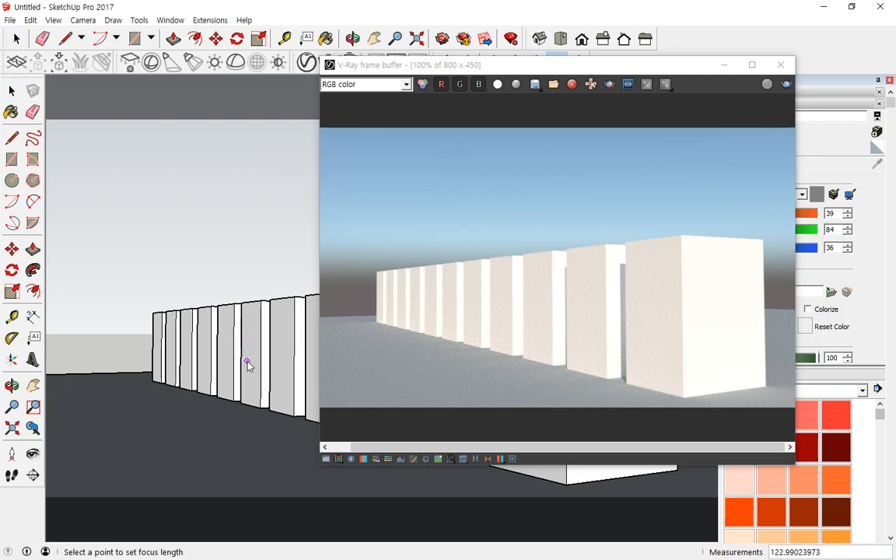
key(space)
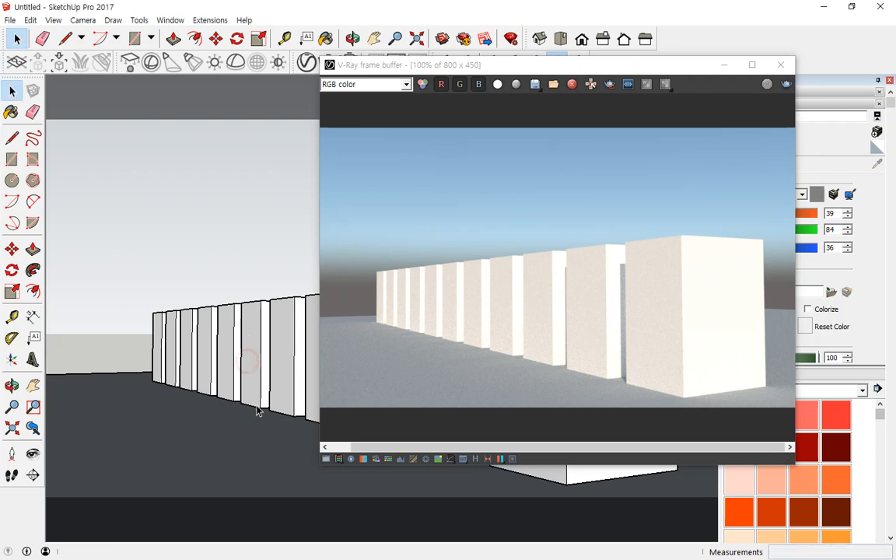
click(766, 84)
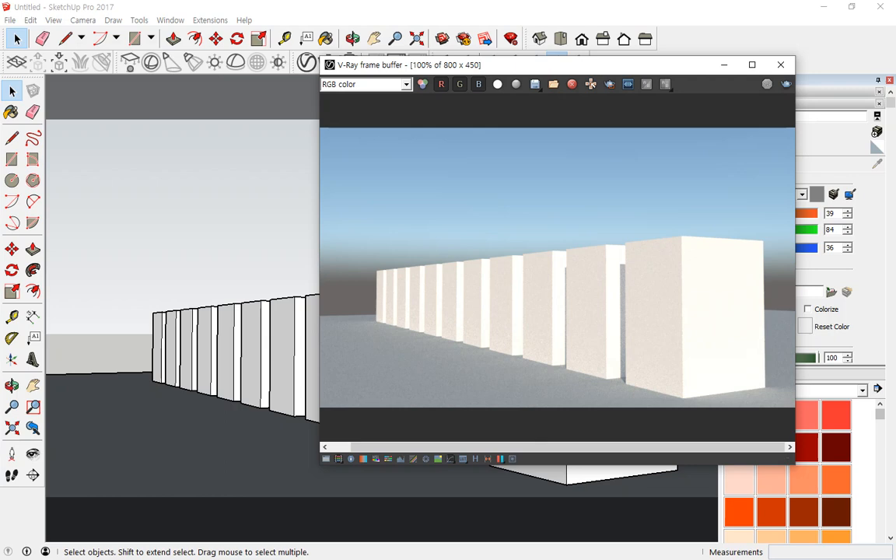
- Render a closer view along the row and inspect the nearest box's edges at 400% in the frame buffer
click(780, 69)
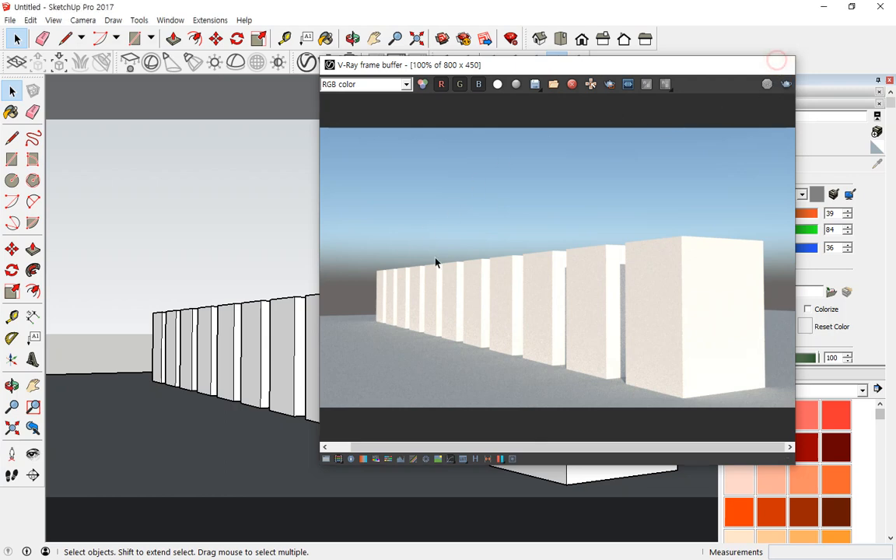
mouse_move(436, 260)
middle_down()
mouse_move(310, 306)
mouse_move(254, 304)
mouse_move(238, 321)
middle_up()
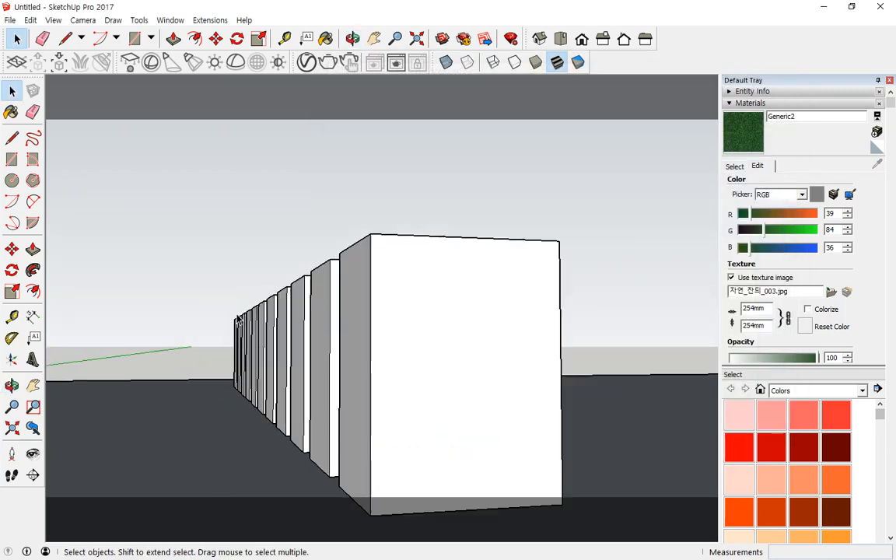
scroll(237, 323, up, 3)
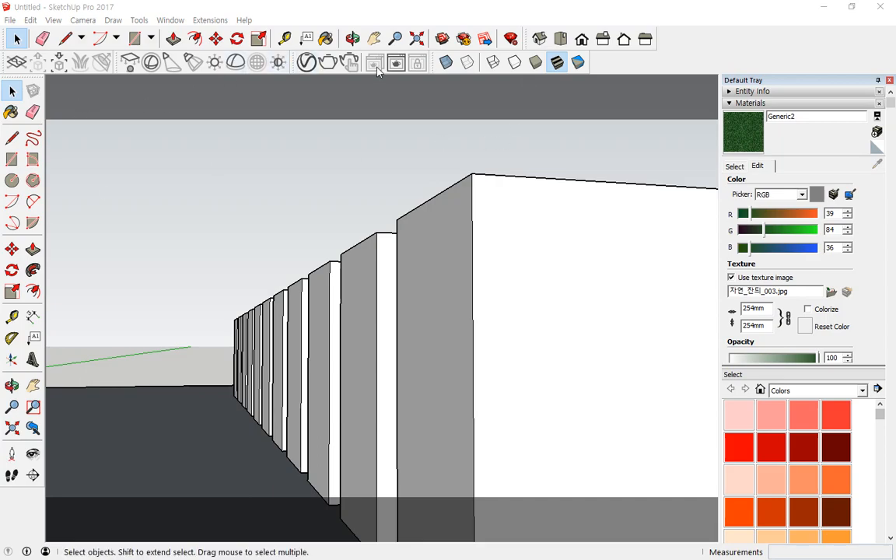
click(328, 62)
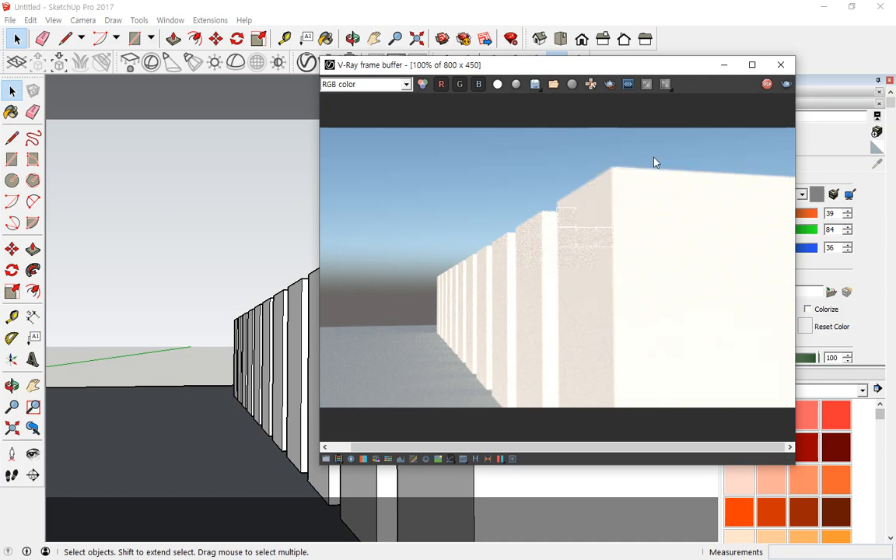
scroll(618, 161, up, 1)
scroll(618, 161, up, 1)
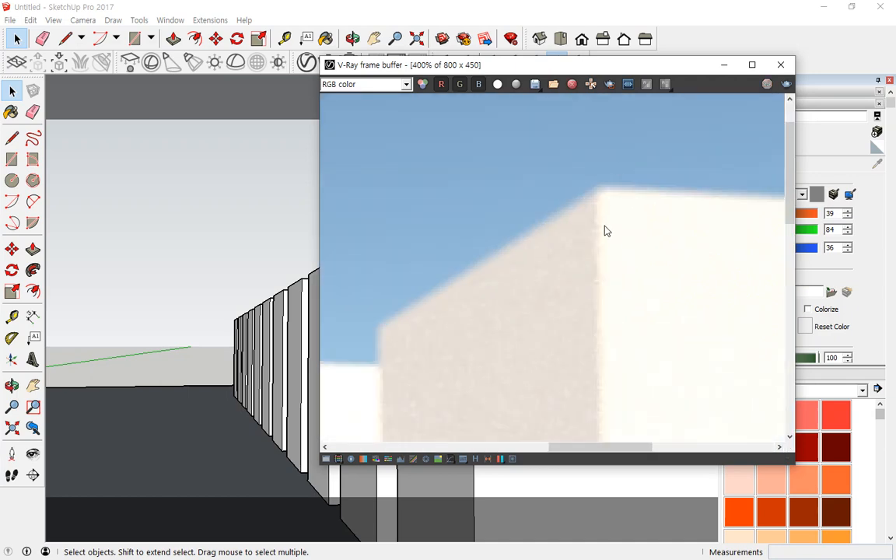
- Compare the sharpness of the nearest and distant boxes' edges in the render at magnifications from 100% to 800%
drag(608, 228, 585, 166)
drag(636, 184, 622, 223)
key(Escape)
drag(558, 440, 506, 449)
scroll(716, 239, down, 3)
scroll(515, 276, up, 3)
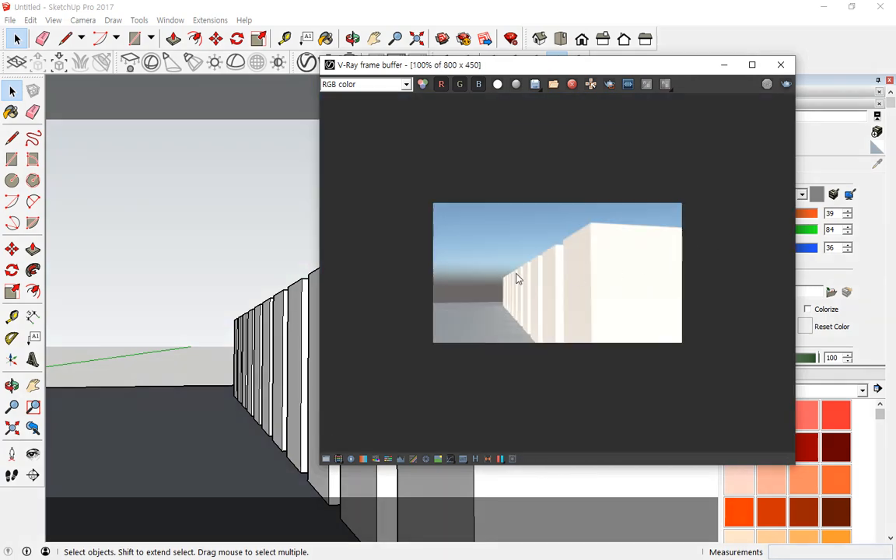
mouse_move(517, 448)
mouse_down()
mouse_move(476, 449)
mouse_move(518, 448)
mouse_up()
scroll(591, 376, up, 1)
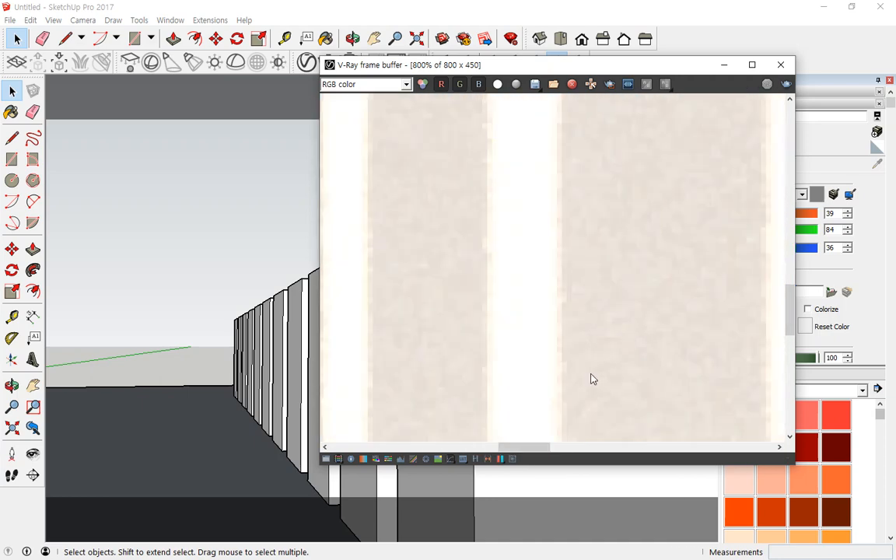
scroll(590, 375, down, 2)
scroll(628, 348, down, 1)
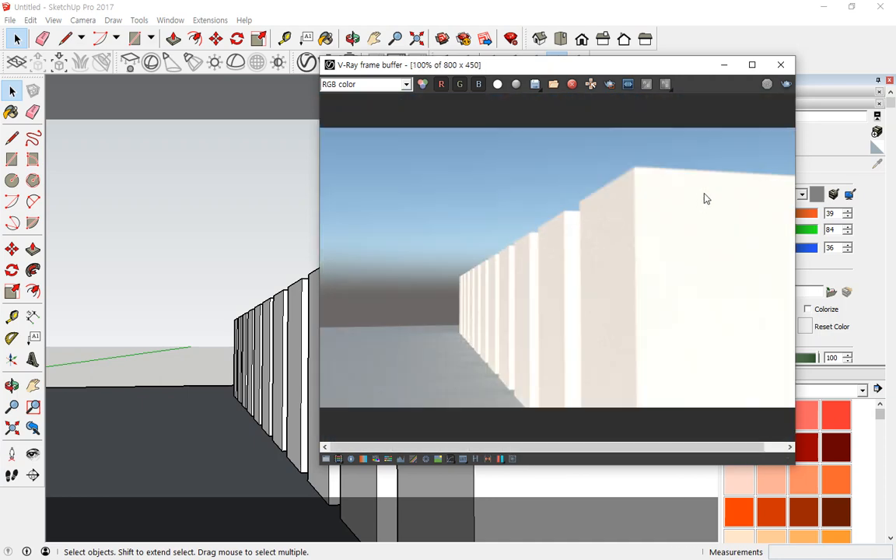
click(781, 64)
- Pick the camera's focal point on a box midway along the row and render the view again
drag(0, 56, 753, 79)
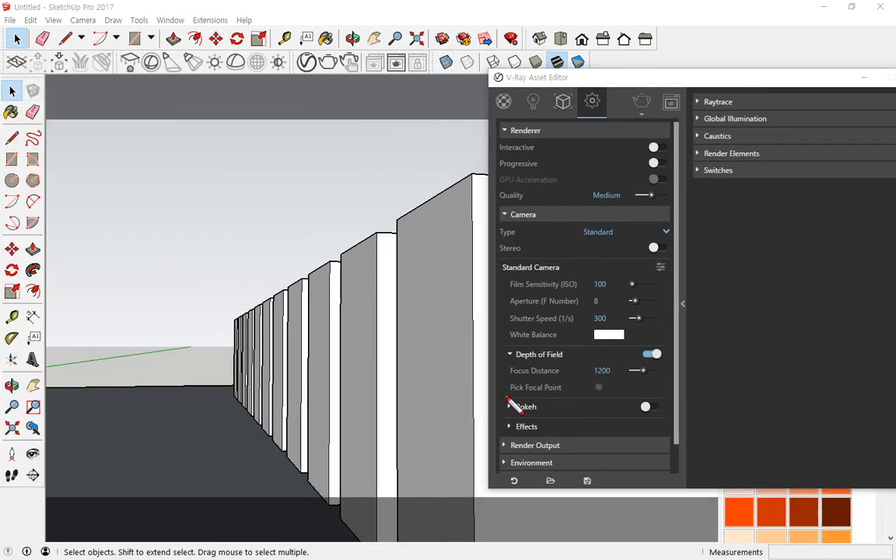
drag(510, 397, 615, 399)
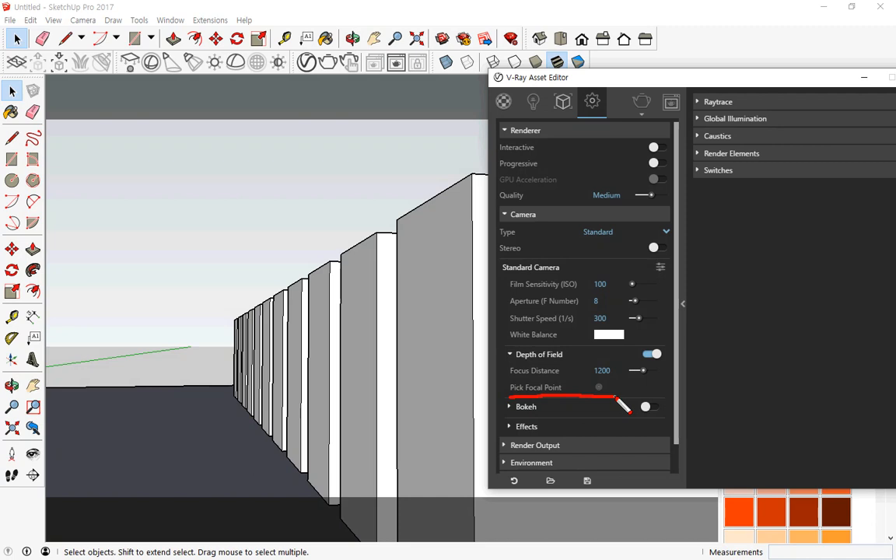
click(598, 388)
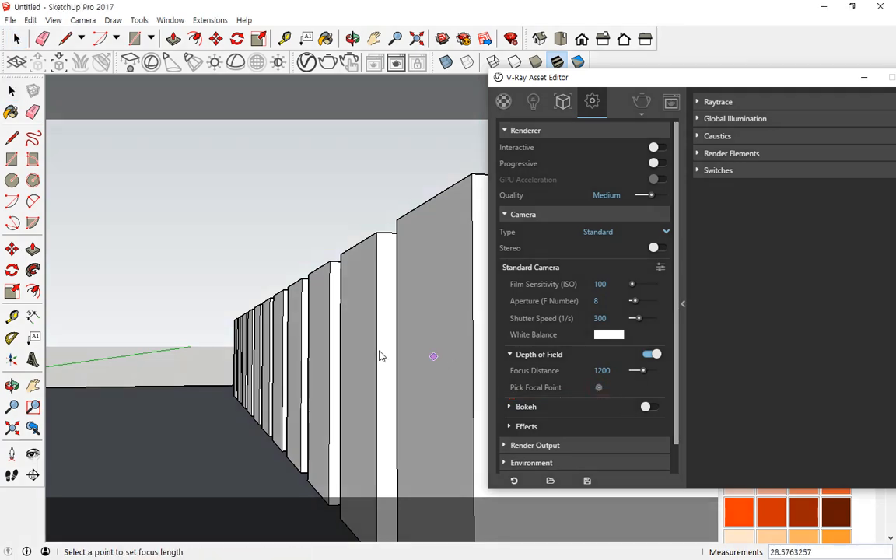
click(301, 356)
key(ctrl+2)
mouse_move(303, 367)
mouse_down()
mouse_move(297, 345)
mouse_move(309, 363)
mouse_move(575, 361)
mouse_move(594, 370)
mouse_move(580, 379)
mouse_up()
key(Escape)
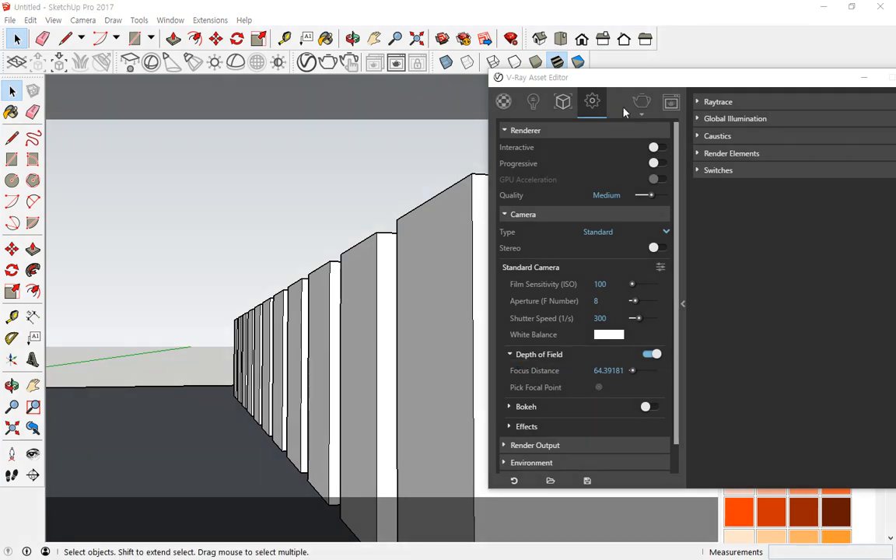
click(641, 105)
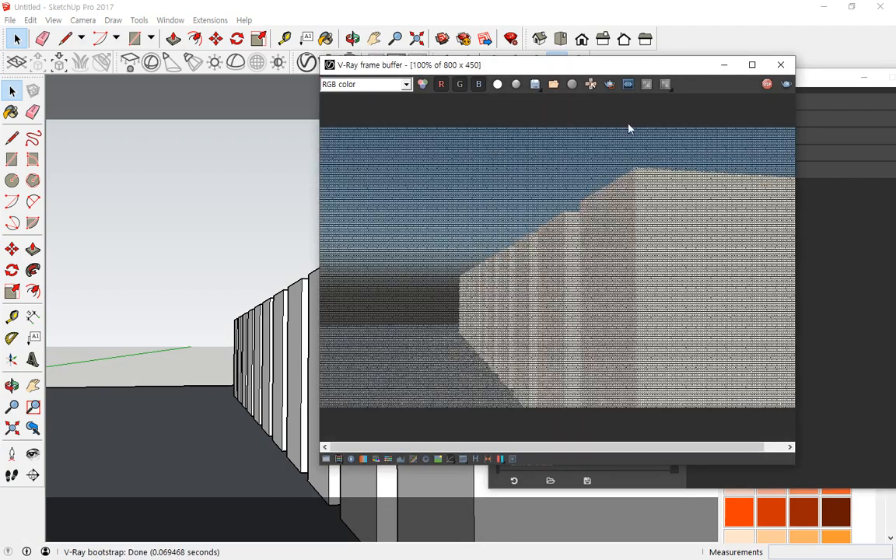
- Inspect the new render's nearest box corner and the distant boxes at up to 400% in the frame buffer
scroll(642, 182, up, 1)
scroll(642, 182, up, 1)
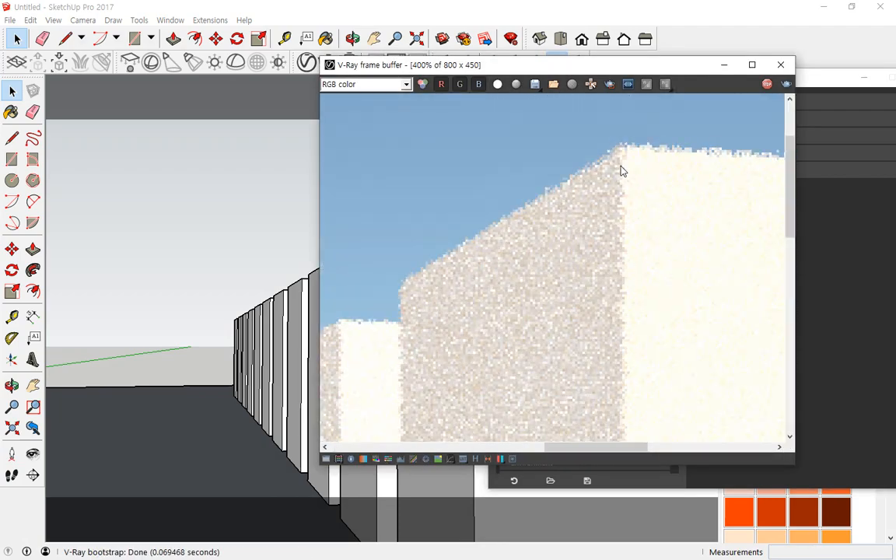
key(ctrl+2)
mouse_move(633, 178)
mouse_down()
mouse_move(604, 167)
mouse_move(634, 180)
mouse_up()
key(Escape)
scroll(498, 330, down, 2)
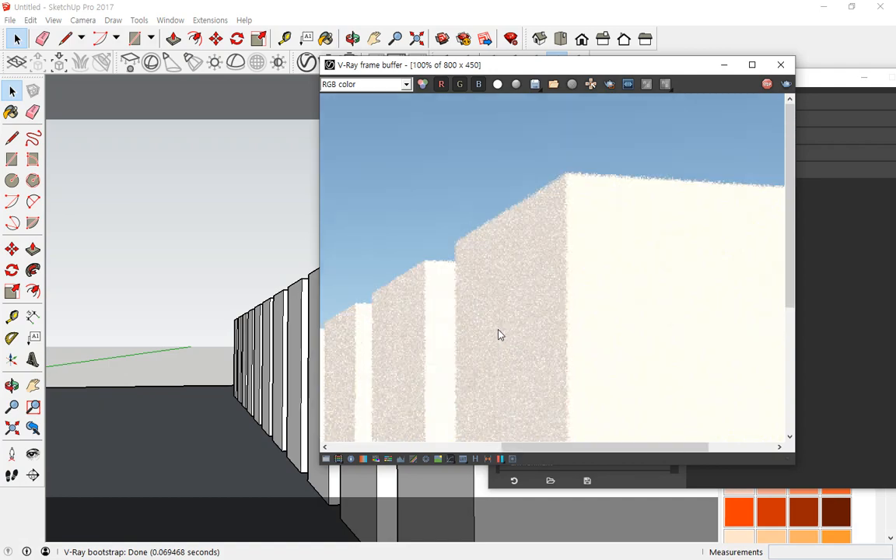
scroll(467, 317, up, 2)
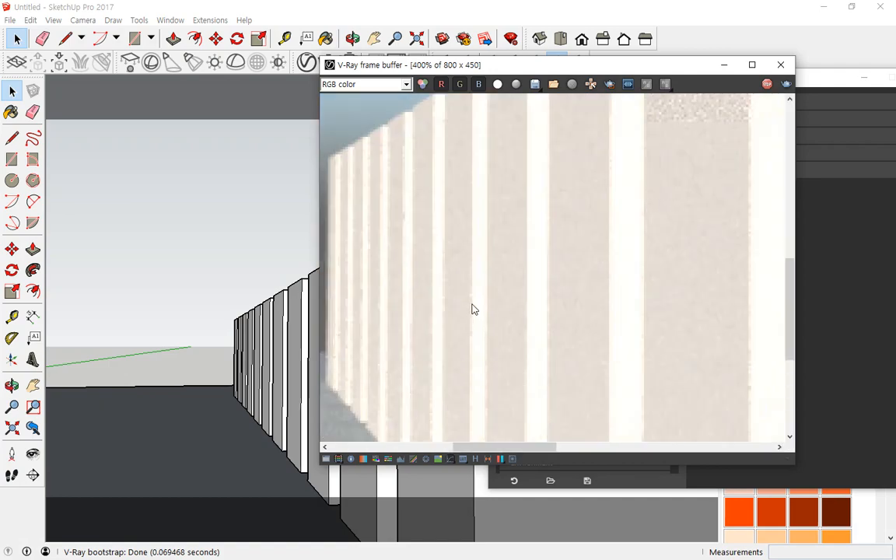
click(483, 292)
key(ctrl+2)
mouse_move(467, 246)
mouse_down()
mouse_move(476, 302)
mouse_move(474, 225)
mouse_up()
key(Escape)
scroll(509, 306, down, 2)
scroll(545, 350, up, 1)
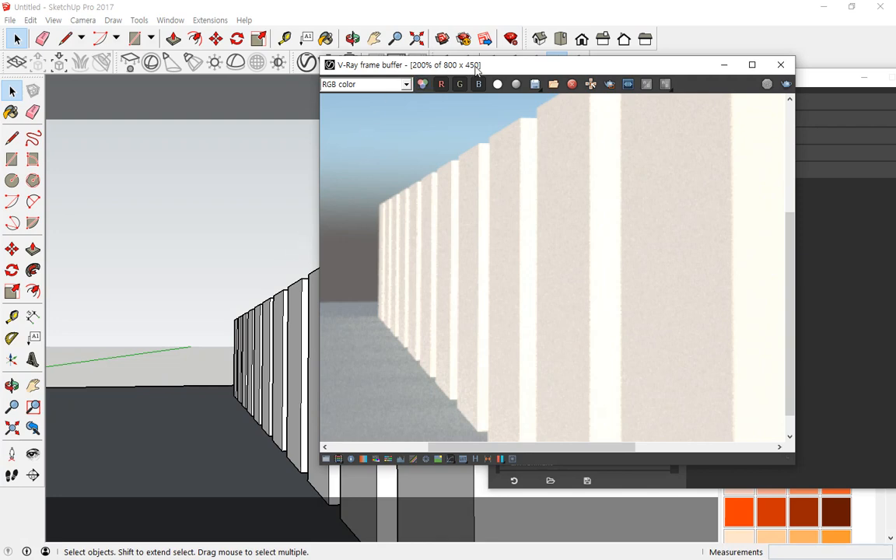
- Examine the nearest box's vertical edge and top corner and the receding box tops for blur, and close the render
drag(463, 67, 0, 51)
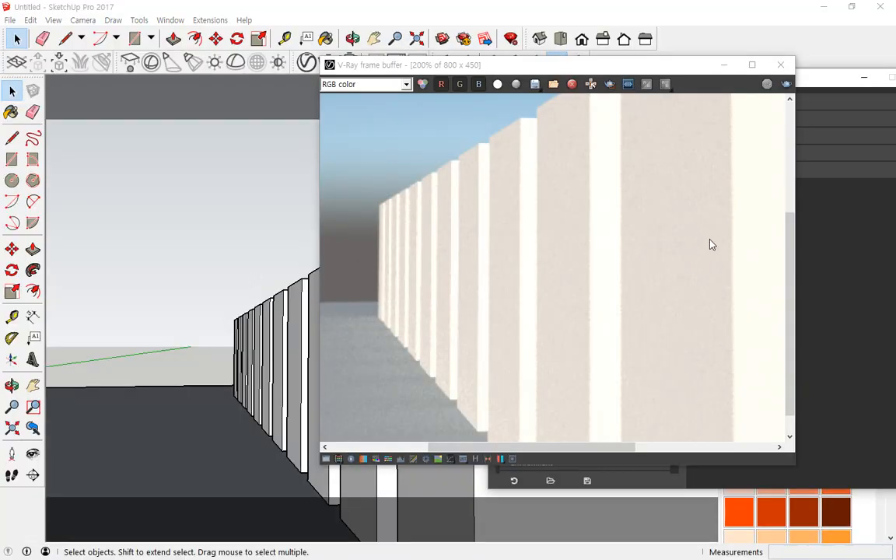
drag(506, 447, 550, 447)
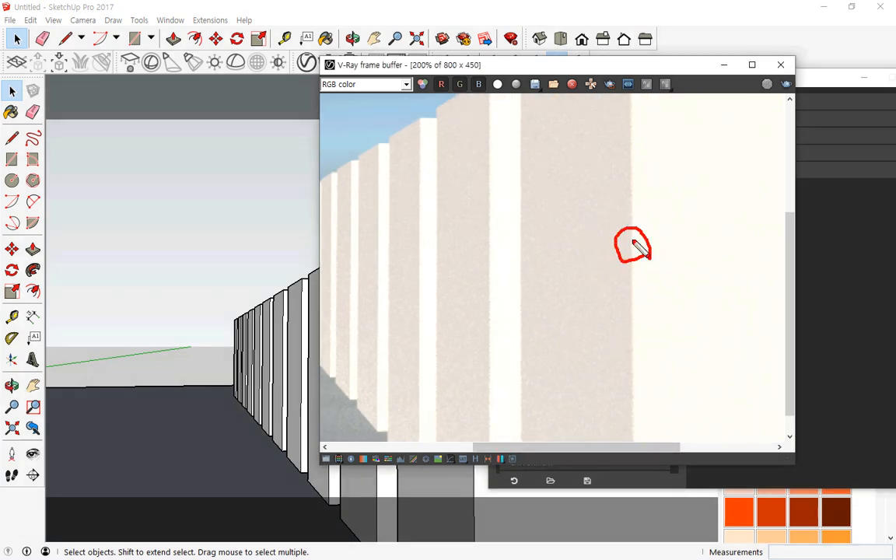
scroll(634, 242, up, 2)
scroll(597, 194, down, 2)
click(606, 140)
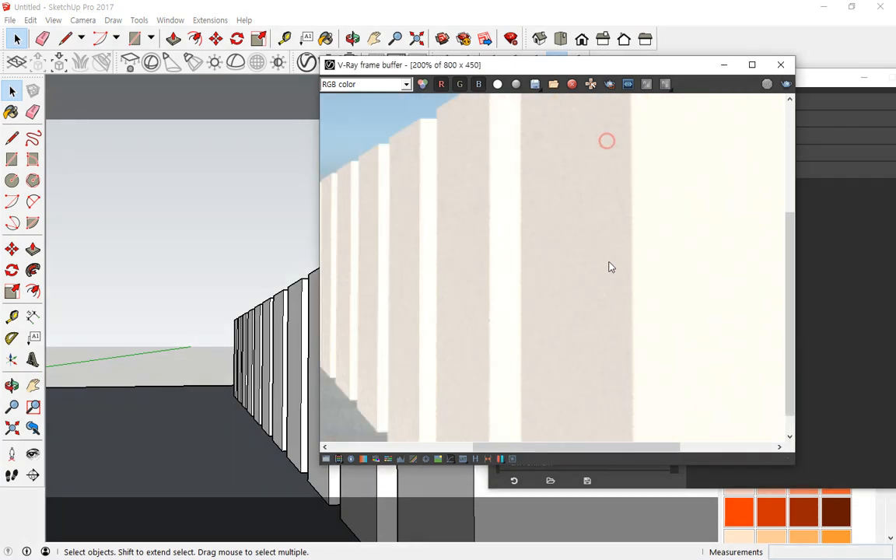
drag(785, 279, 788, 179)
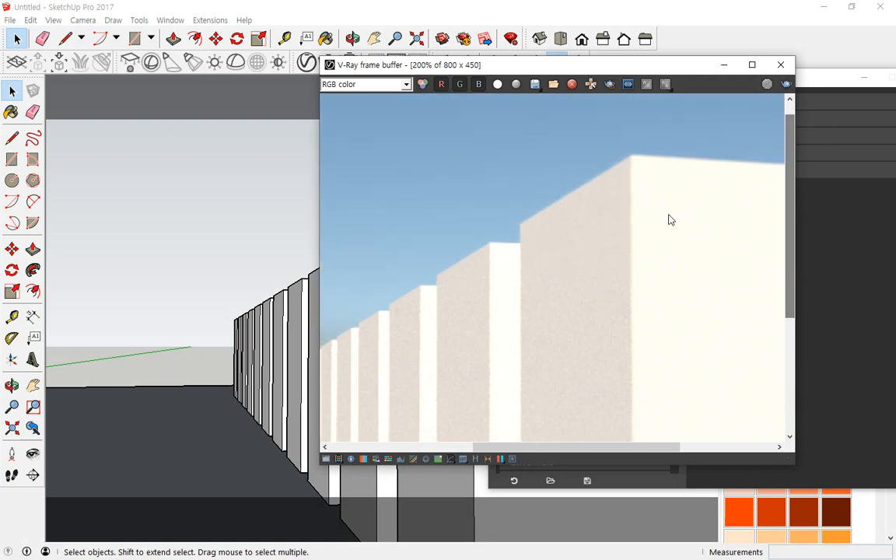
click(631, 187)
drag(618, 149, 647, 187)
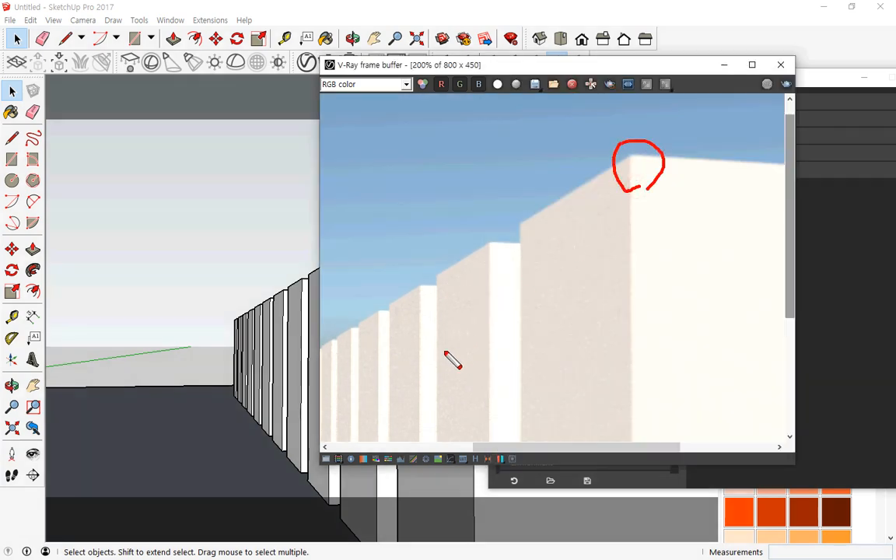
scroll(463, 265, up, 3)
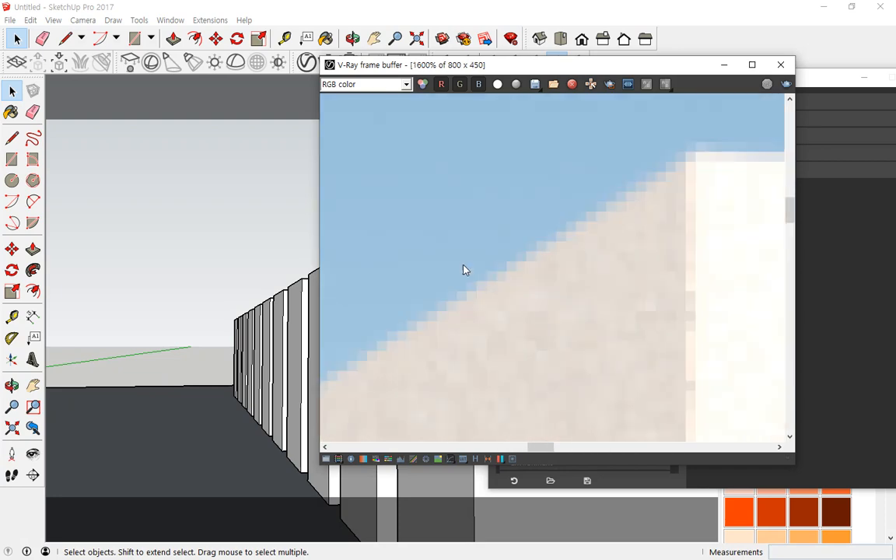
scroll(482, 272, down, 2)
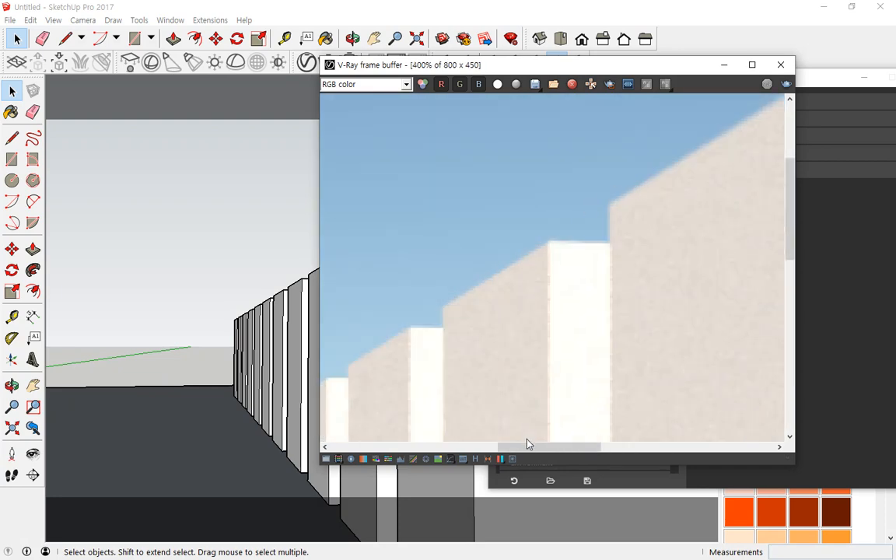
drag(526, 447, 471, 451)
drag(789, 196, 800, 248)
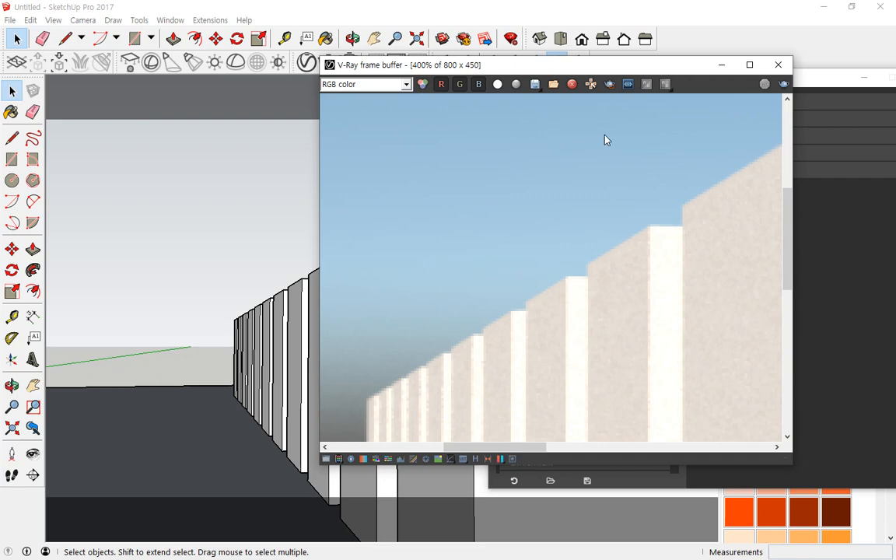
click(776, 66)
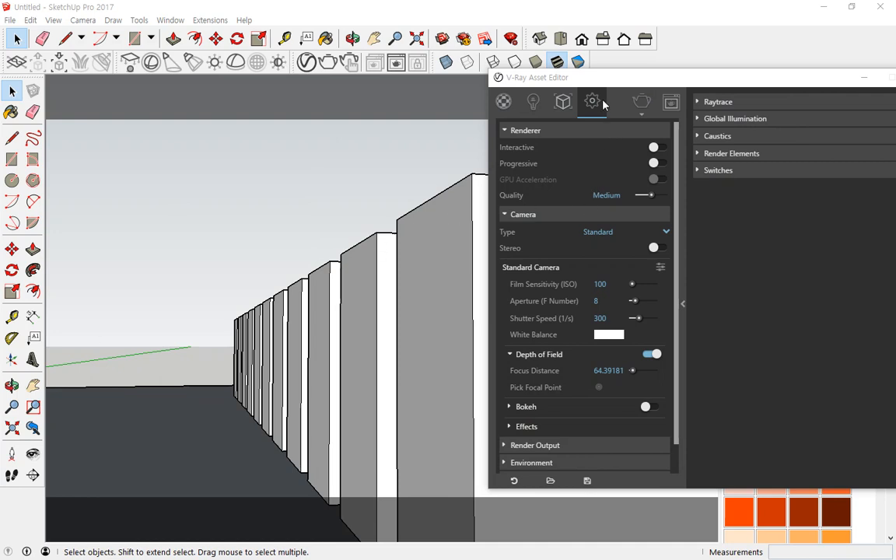
- Turn off Depth of Field in the V-Ray camera settings
drag(586, 81, 202, 13)
scroll(174, 323, down, 2)
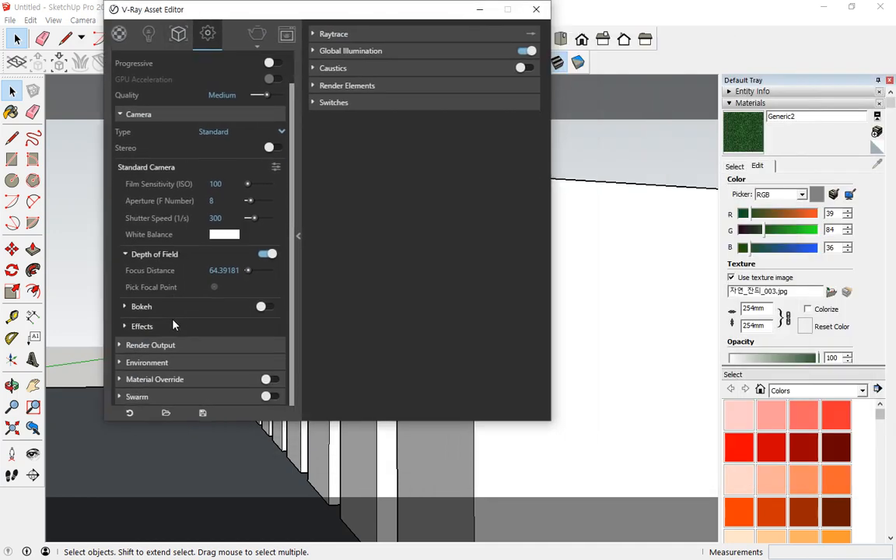
mouse_move(231, 300)
mouse_down()
mouse_move(181, 260)
mouse_move(282, 288)
mouse_move(264, 293)
mouse_up()
key(Escape)
click(266, 255)
scroll(265, 274, up, 1)
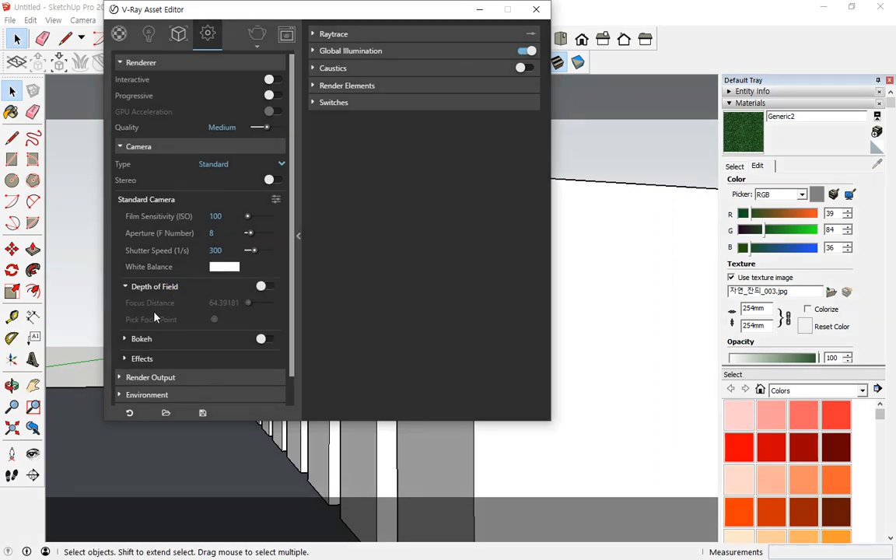
drag(115, 351, 307, 351)
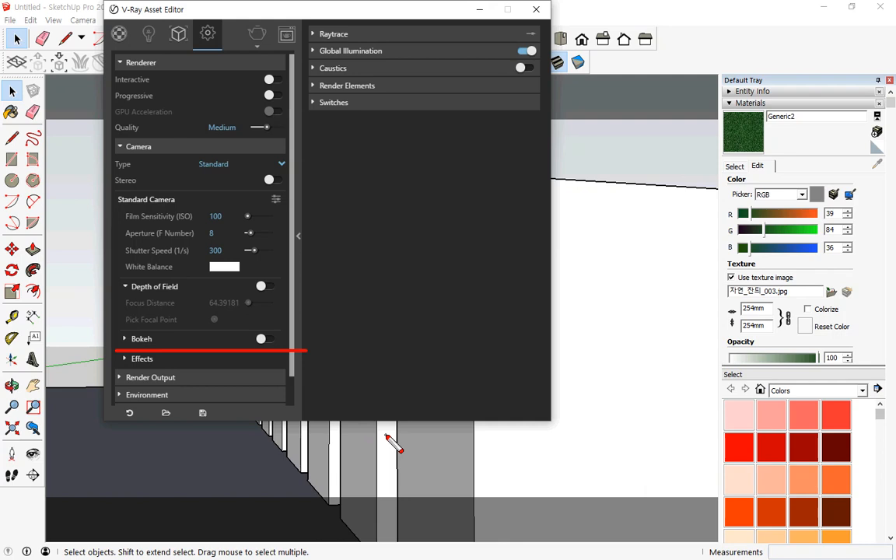
key(Escape)
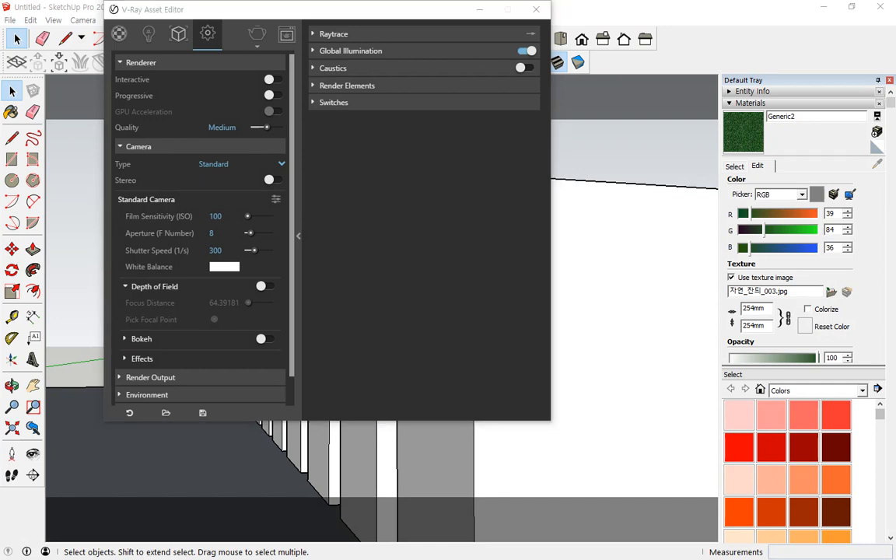
- Switch to the web browser, search Google for "보케" and view an enlarged sample image of the bokeh effect
drag(0, 39, 424, 98)
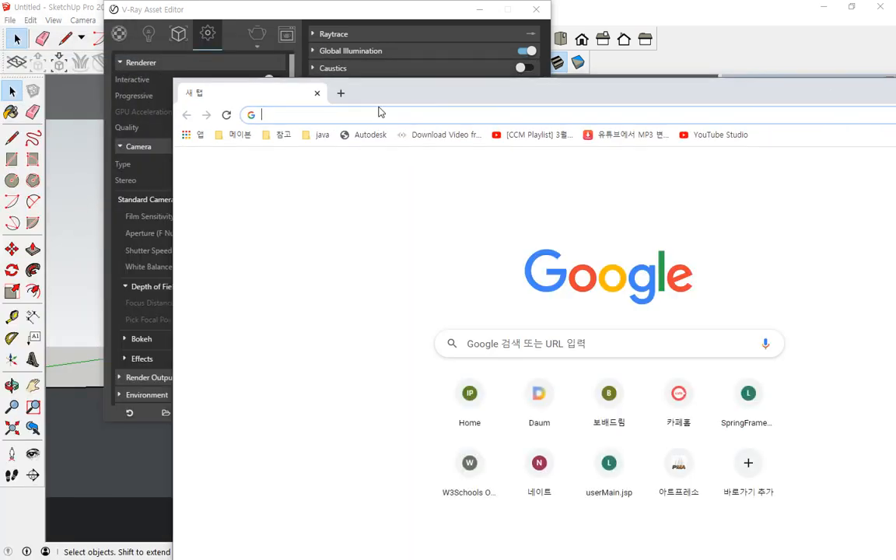
text(보케)
key(Return)
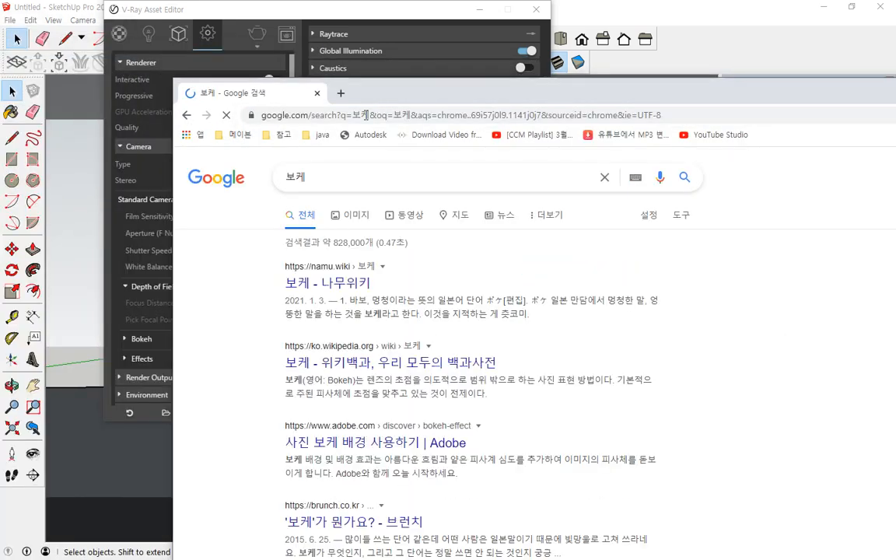
click(346, 177)
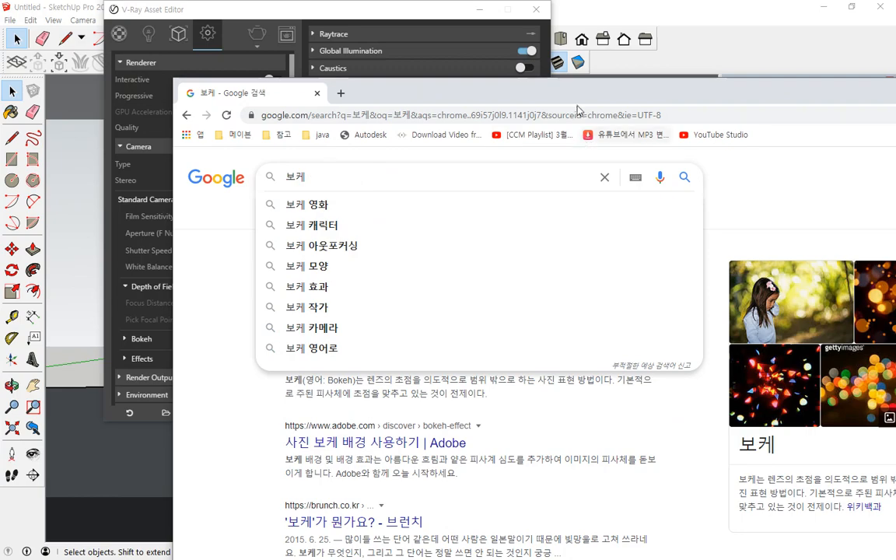
drag(559, 92, 170, 59)
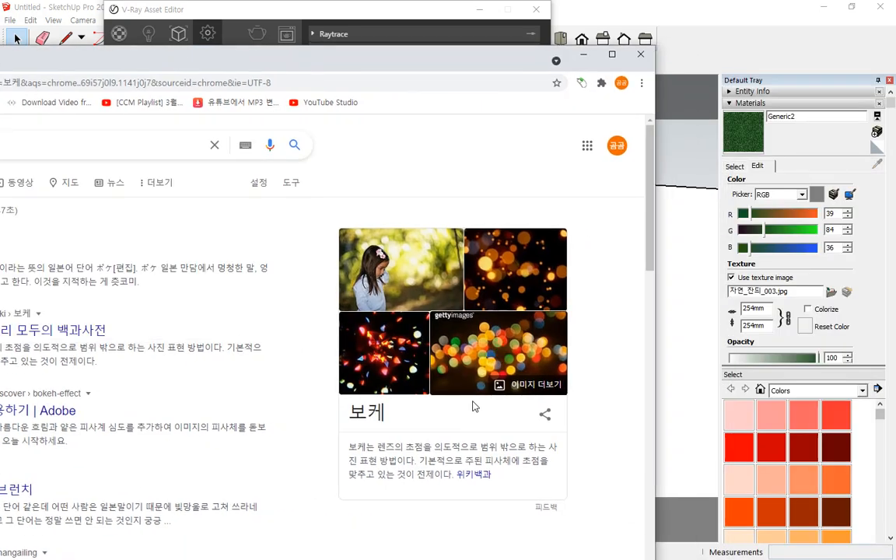
click(447, 376)
drag(302, 61, 630, 60)
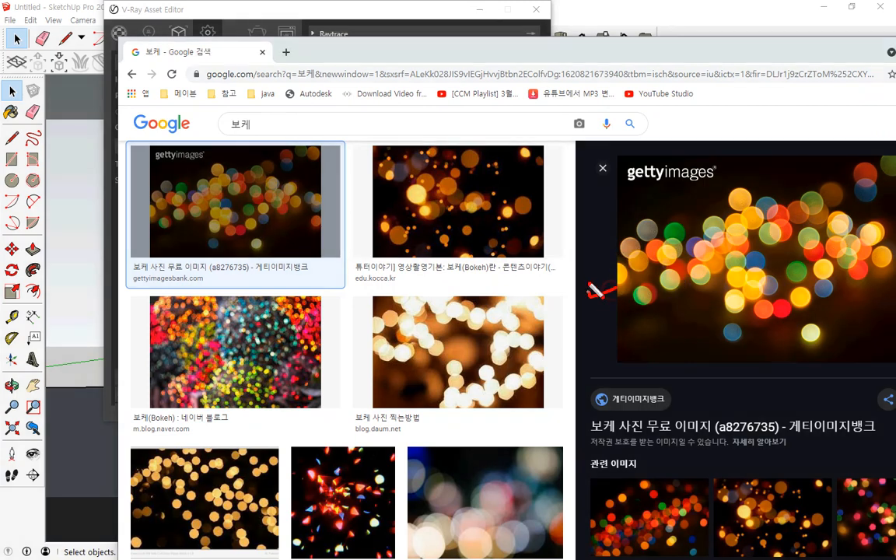
mouse_move(730, 333)
mouse_down()
mouse_move(731, 233)
mouse_move(751, 331)
mouse_move(763, 342)
mouse_move(846, 315)
mouse_move(758, 206)
mouse_move(835, 309)
mouse_up()
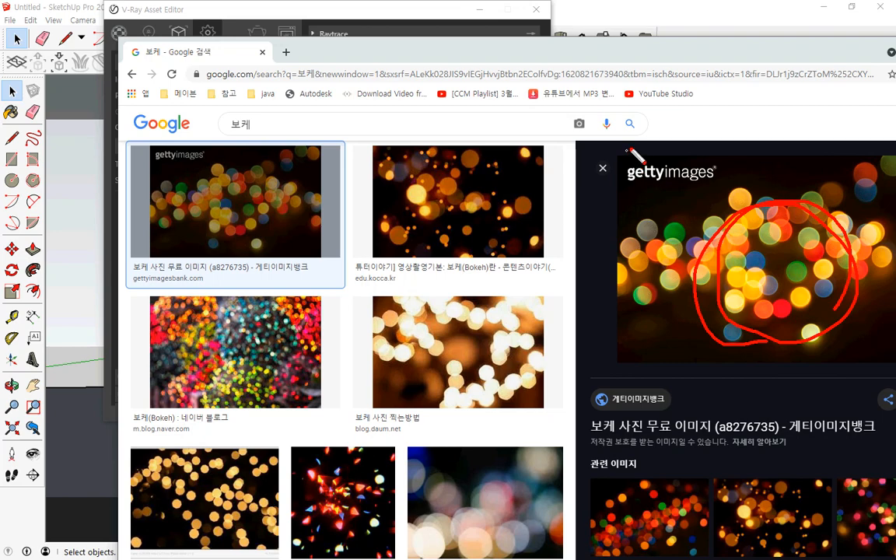
key(Escape)
mouse_move(653, 54)
mouse_down()
mouse_move(489, 50)
mouse_move(506, 45)
mouse_move(396, 34)
mouse_move(0, 37)
mouse_up()
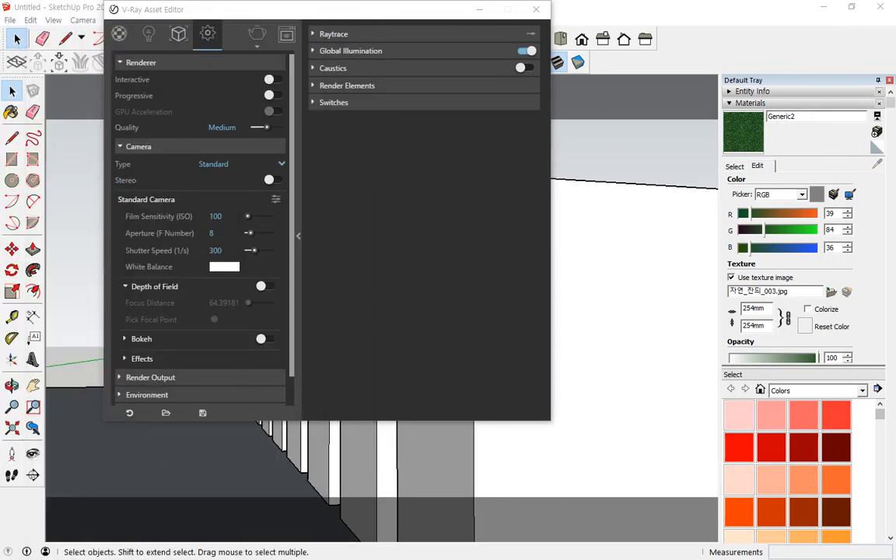
- Switch back to the V-Ray Asset Editor, turn on Bokeh for the camera and render the row of boxes
scroll(257, 327, down, 1)
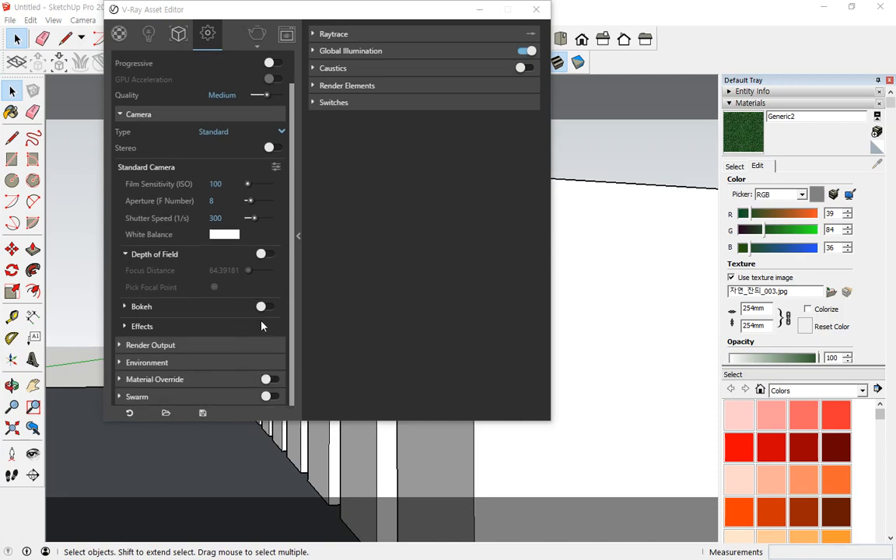
click(267, 308)
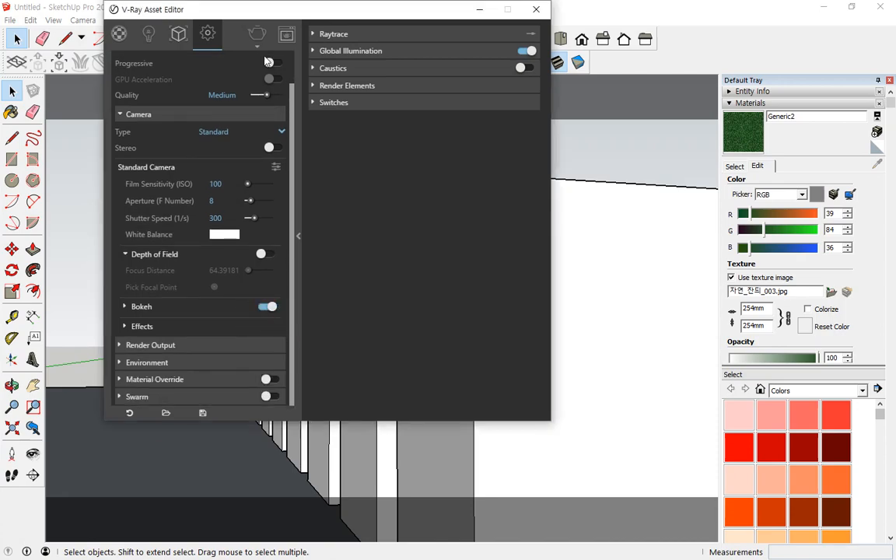
click(257, 33)
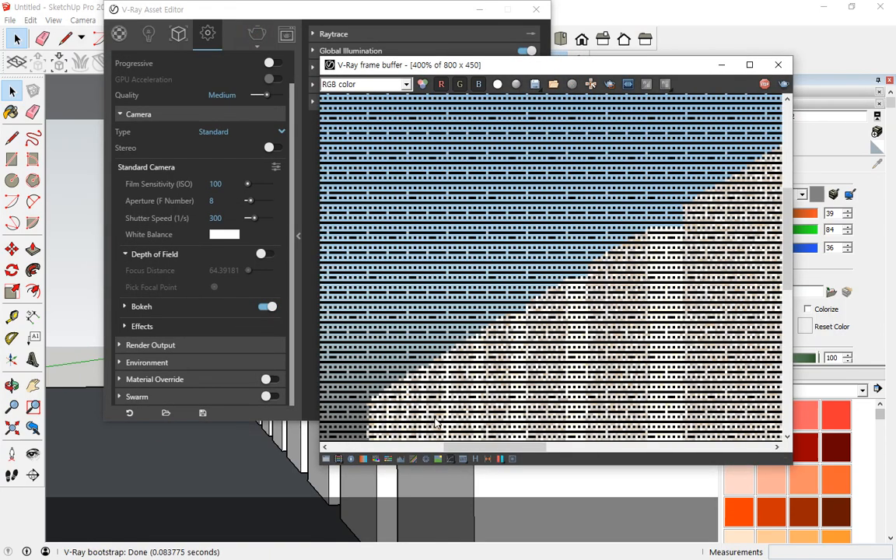
- Zoom out the render, bring the browser forward and examine the light circles in the enlarged bokeh sample image
scroll(436, 422, down, 2)
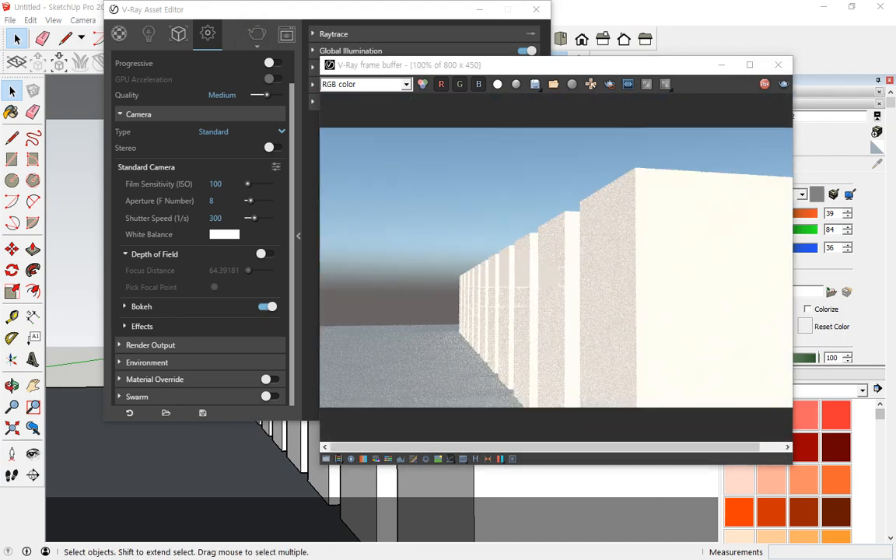
drag(0, 28, 305, 36)
key(ctrl+alt+d)
click(249, 316)
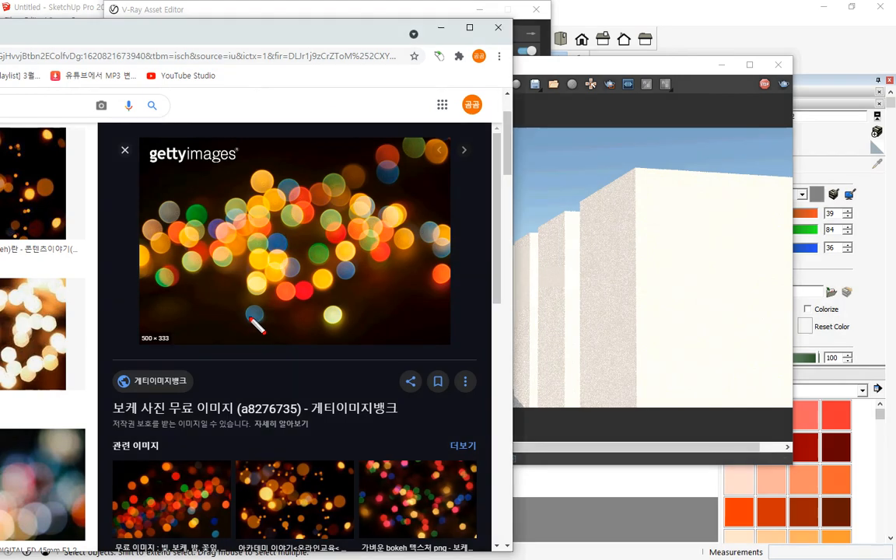
click(163, 270)
click(247, 297)
click(295, 257)
click(346, 296)
click(426, 180)
mouse_move(296, 324)
mouse_down()
mouse_move(316, 149)
mouse_move(350, 306)
mouse_move(203, 175)
mouse_move(295, 141)
mouse_up()
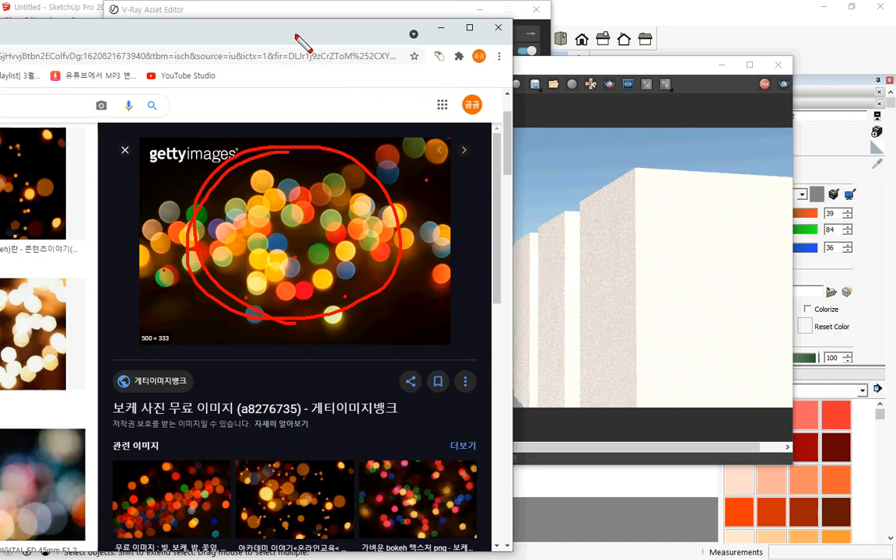
key(Escape)
- View the enlarged multicoloured bokeh sample from the Naver blog result and move the browser away to return to V-Ray
drag(204, 34, 712, 40)
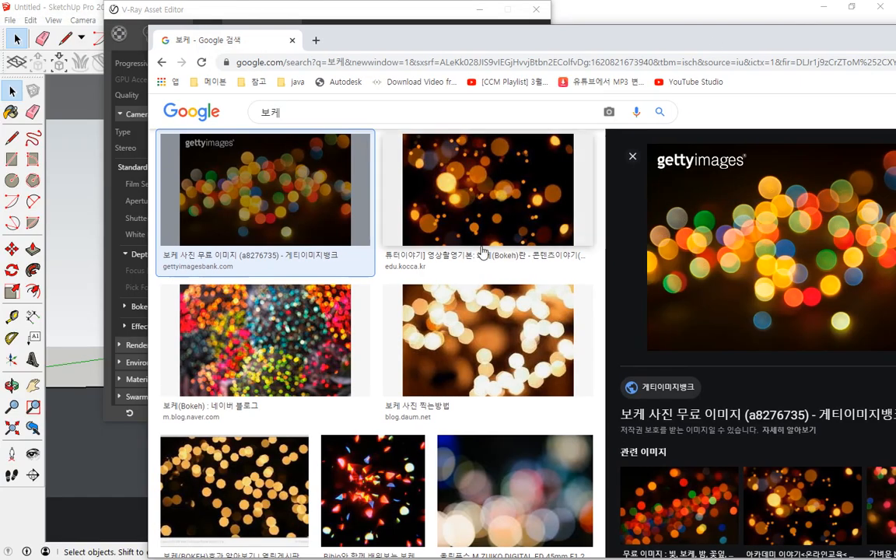
click(264, 340)
drag(622, 40, 327, 28)
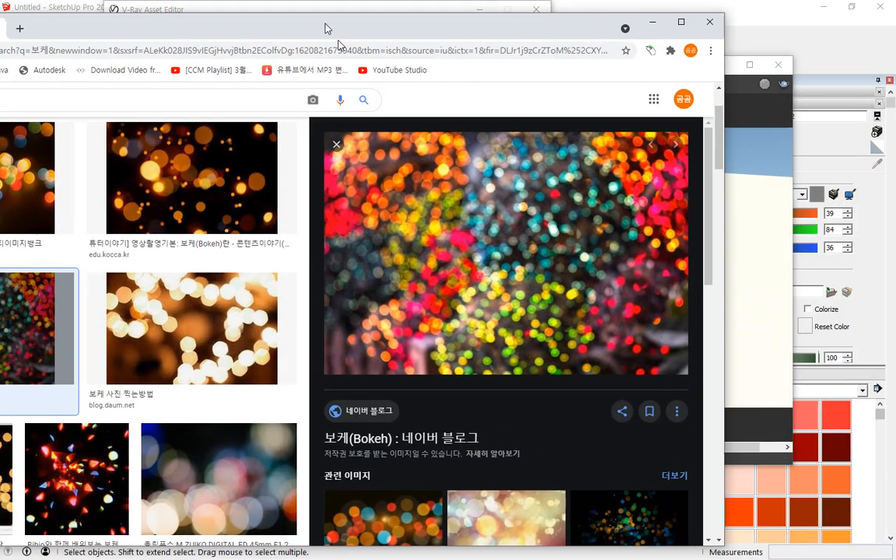
key(ctrl+2)
mouse_move(460, 149)
mouse_down()
mouse_move(597, 261)
mouse_move(467, 348)
mouse_up()
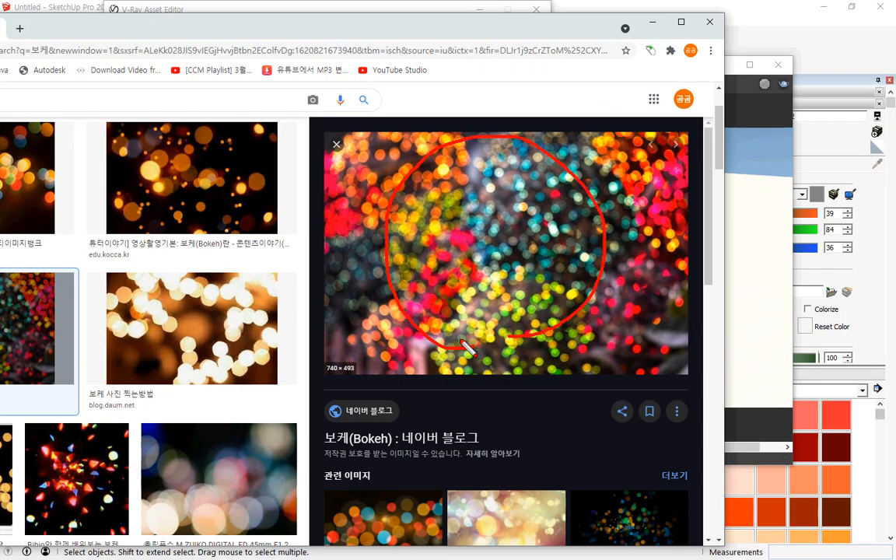
key(Escape)
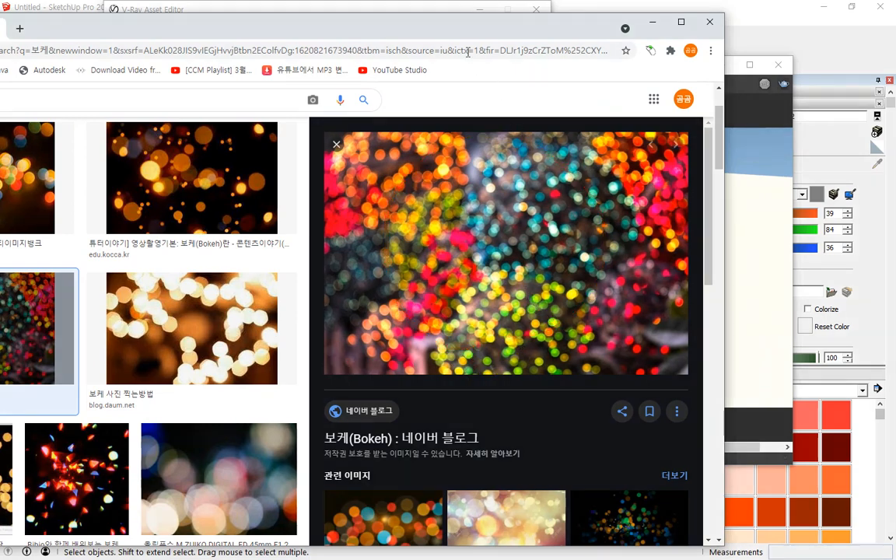
drag(456, 28, 0, 18)
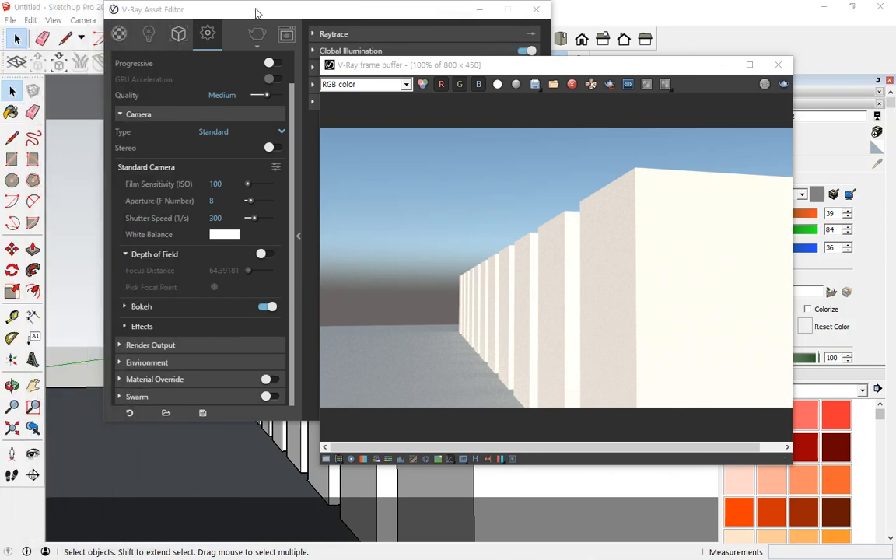
- Expand the camera's Bokeh settings in the V-Ray Asset Editor and turn Bokeh off
drag(280, 20, 293, 22)
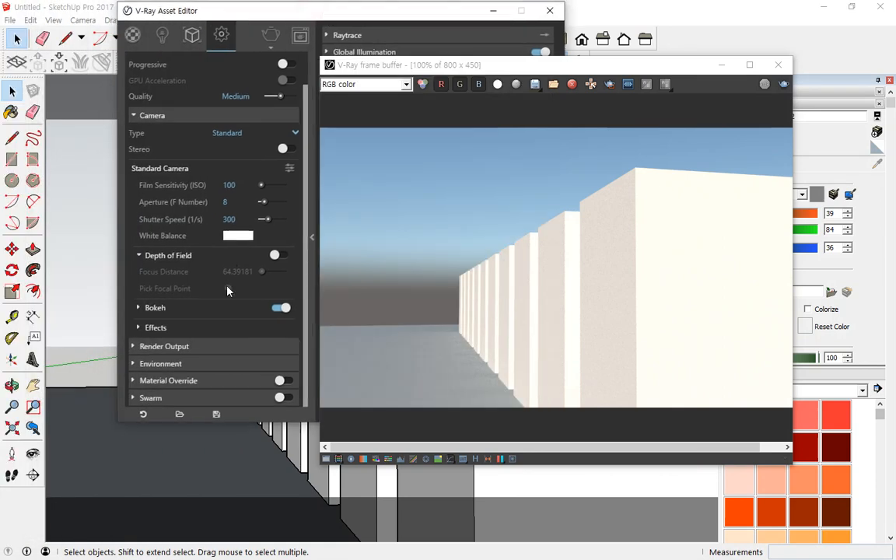
click(288, 313)
click(274, 309)
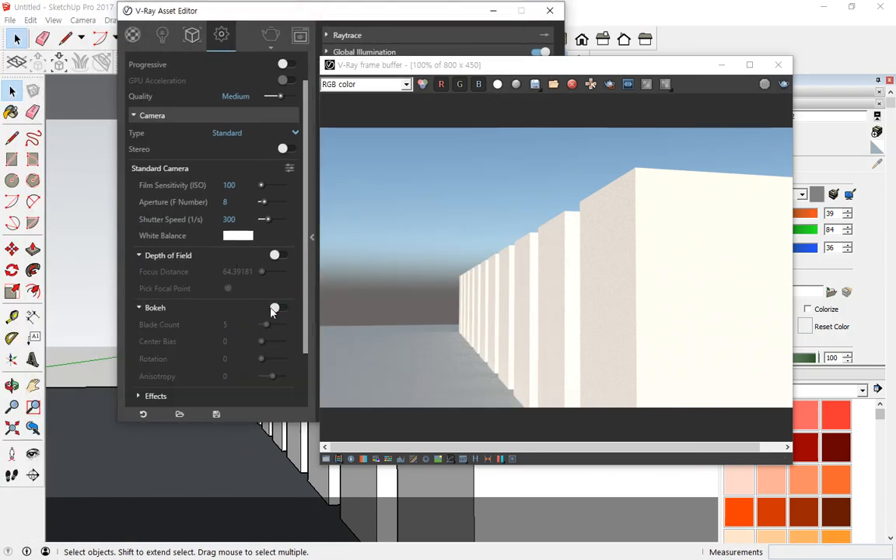
- Expand the Render Output settings, collapse the Camera and Renderer sections, and review the output dimension options
scroll(228, 300, down, 2)
click(184, 346)
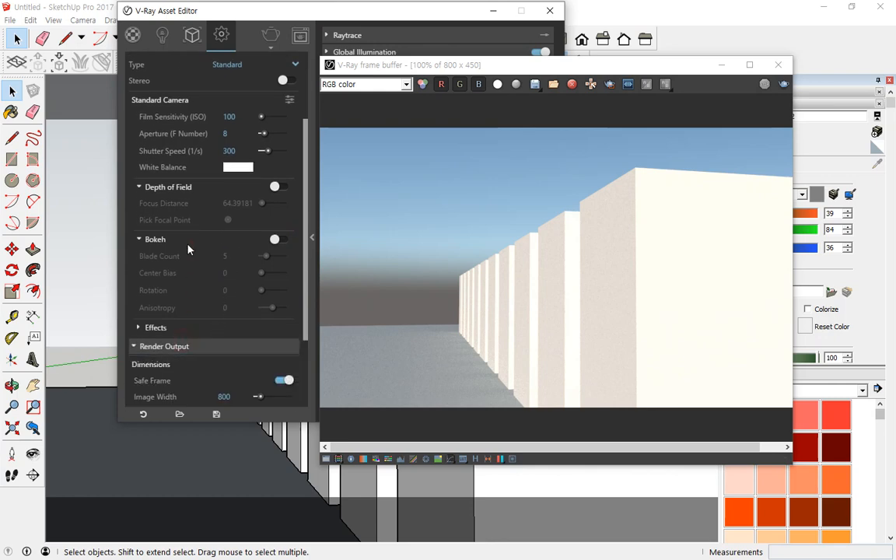
scroll(176, 185, up, 3)
click(155, 147)
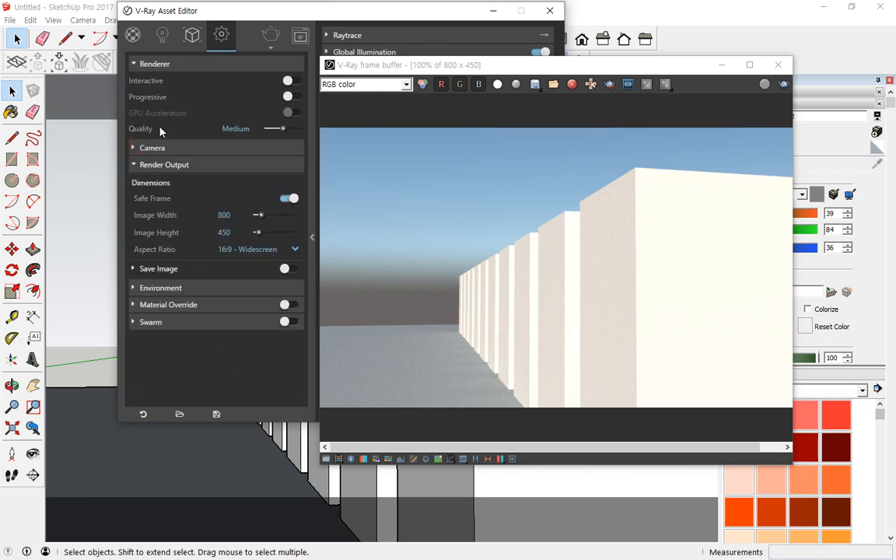
click(154, 67)
key(ctrl+2)
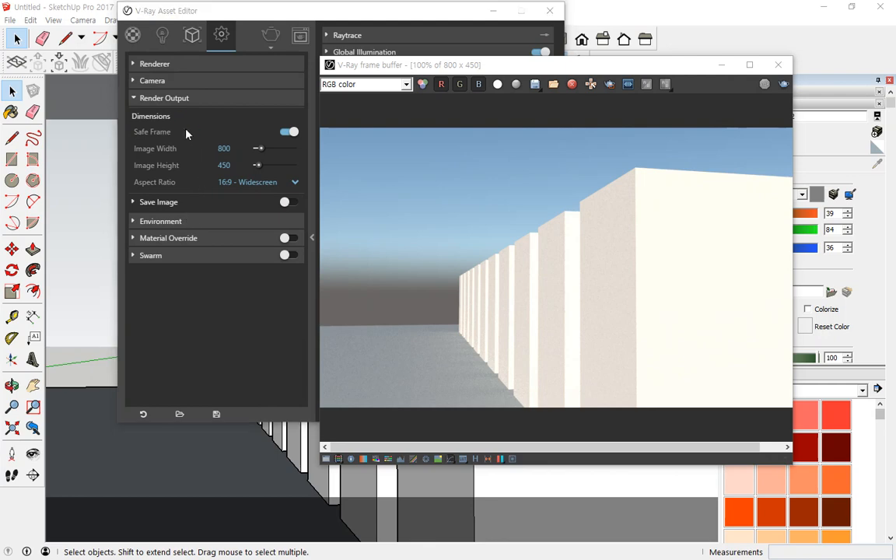
mouse_move(165, 105)
mouse_down()
mouse_move(97, 118)
mouse_move(263, 241)
mouse_move(206, 81)
mouse_up()
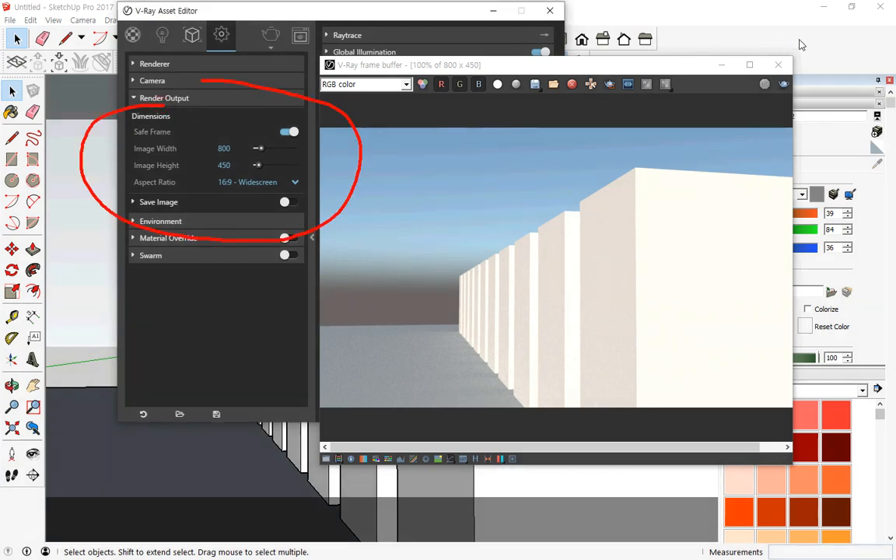
key(Escape)
- Move the Asset Editor clear of the viewport and examine the shaded bands above and below the scene alongside the Safe Frame option
click(305, 14)
drag(305, 14, 613, 62)
key(ctrl+2)
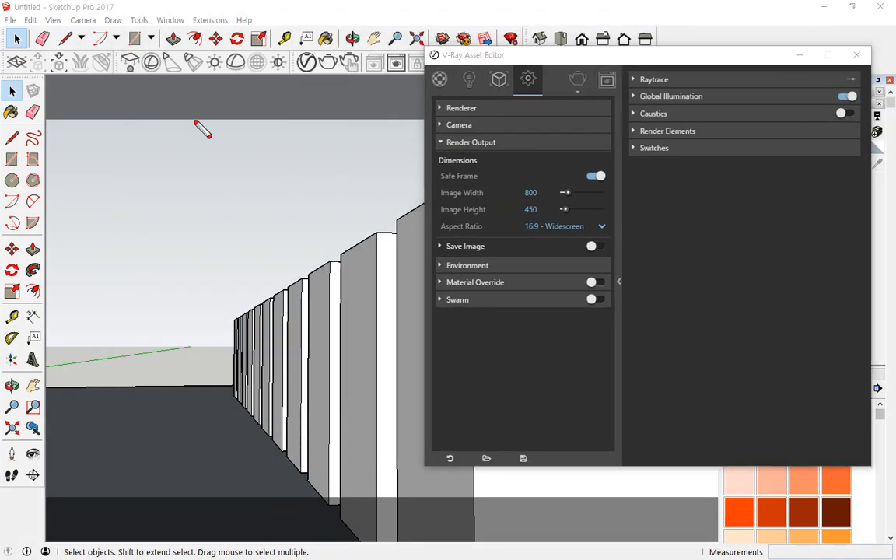
mouse_move(234, 122)
mouse_down()
mouse_move(258, 94)
mouse_move(227, 122)
mouse_up()
mouse_move(238, 501)
mouse_down()
mouse_move(231, 511)
mouse_move(244, 514)
mouse_move(236, 510)
mouse_up()
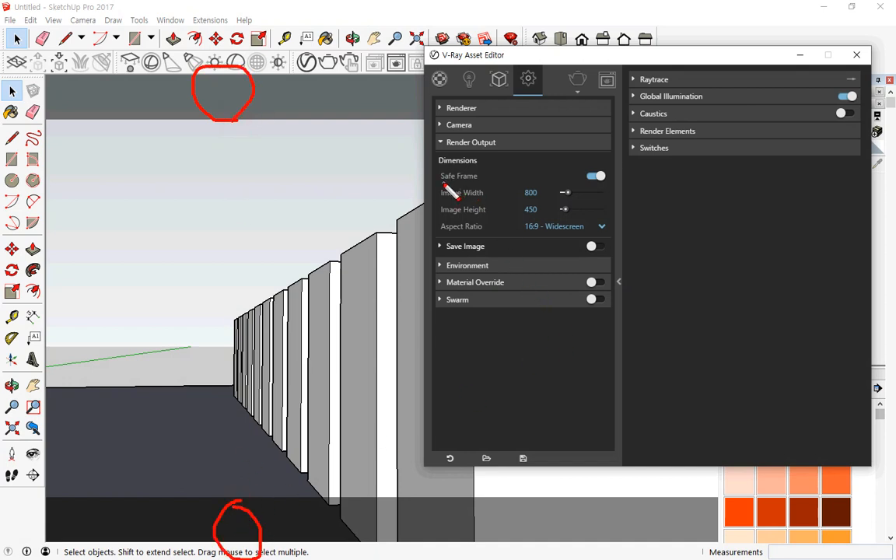
drag(441, 183, 622, 183)
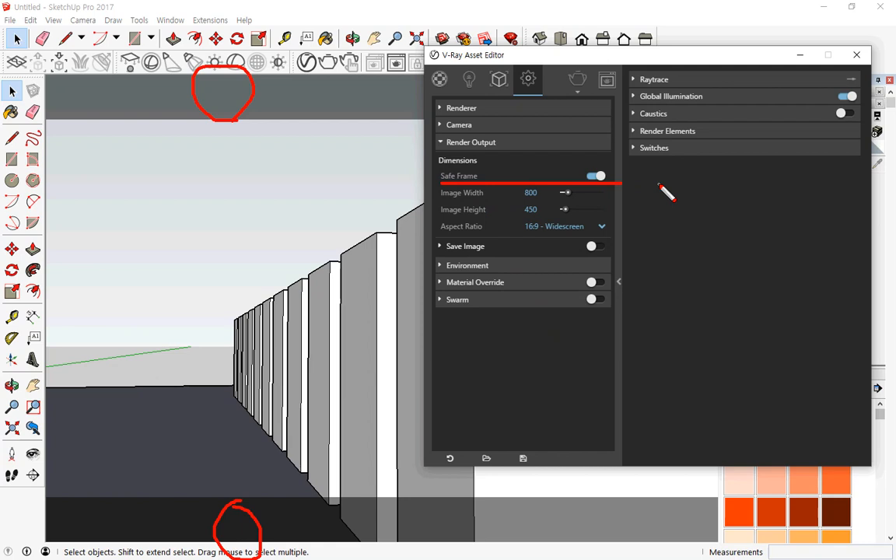
mouse_move(286, 88)
mouse_down()
mouse_move(306, 104)
mouse_move(339, 49)
mouse_up()
mouse_move(263, 502)
mouse_down()
mouse_move(285, 536)
mouse_move(325, 513)
mouse_up()
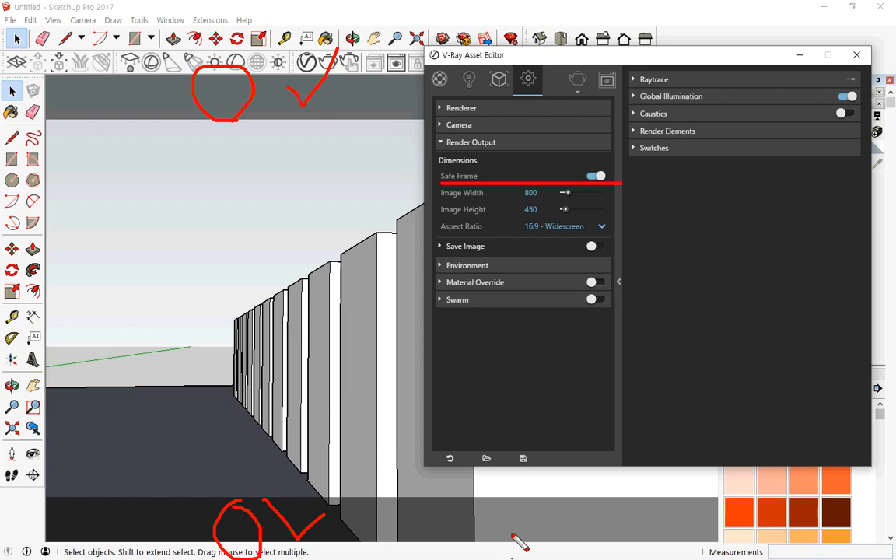
key(Escape)
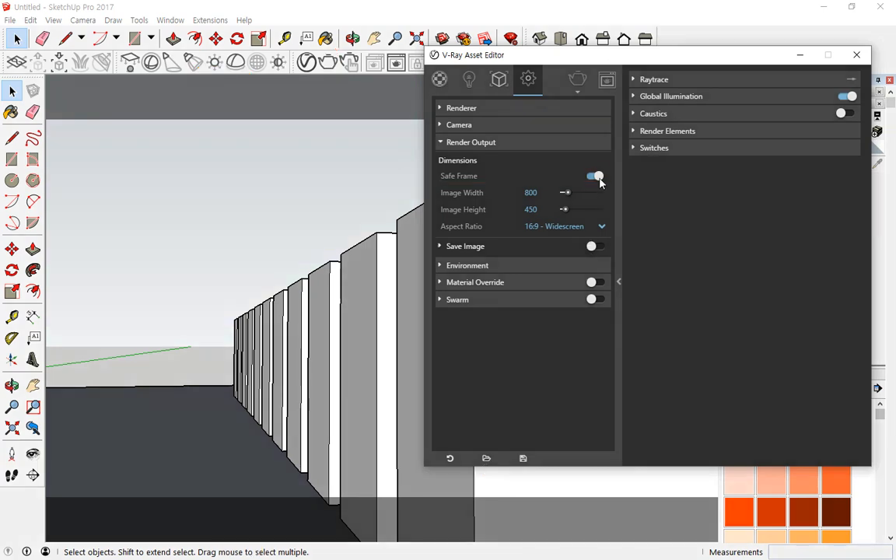
- Turn Safe Frame off and on again to compare the viewport with and without the render boundaries
click(595, 175)
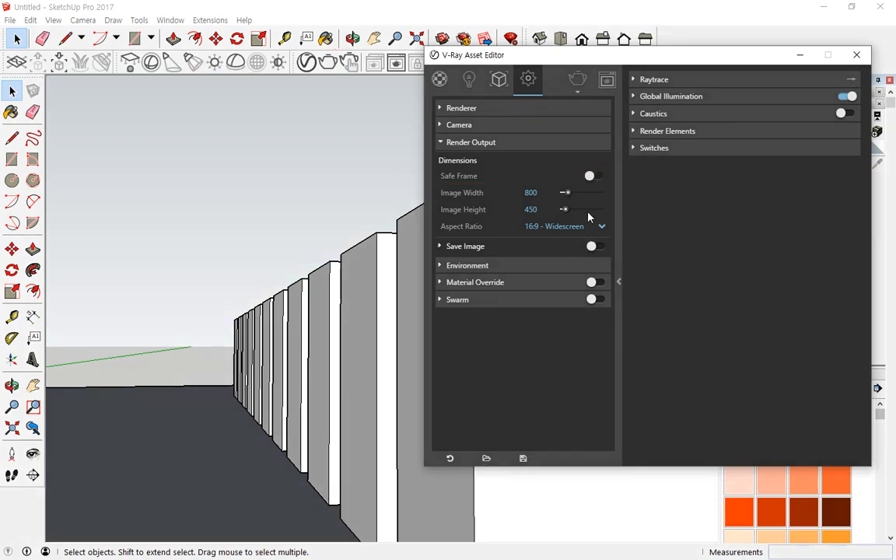
click(595, 176)
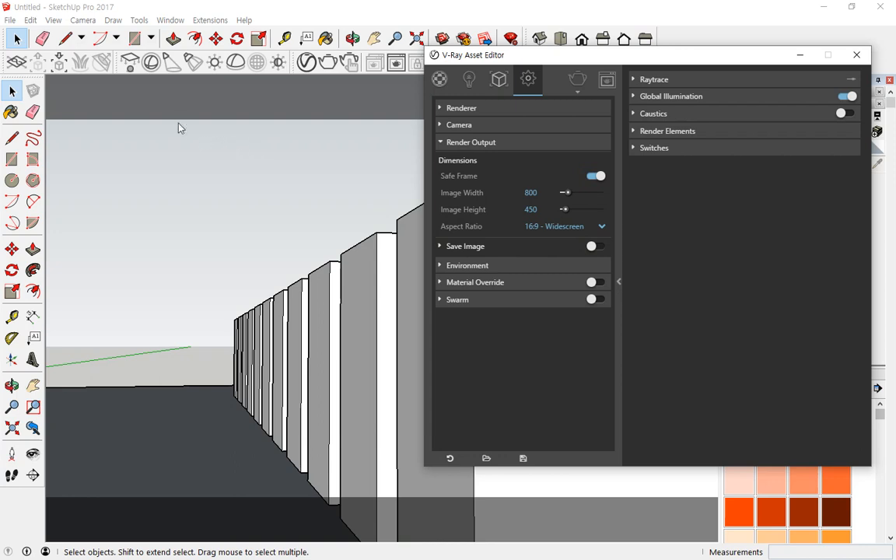
mouse_move(172, 119)
mouse_down()
mouse_move(207, 120)
mouse_move(206, 514)
mouse_move(255, 500)
mouse_up()
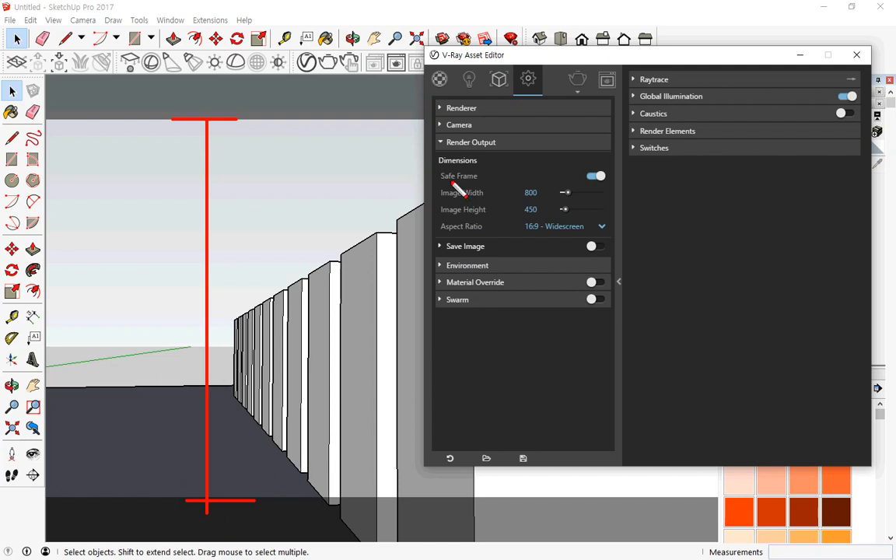
mouse_move(446, 186)
mouse_down()
mouse_move(436, 194)
mouse_move(458, 226)
mouse_move(566, 227)
mouse_move(614, 200)
mouse_move(542, 181)
mouse_move(470, 177)
mouse_move(434, 188)
mouse_up()
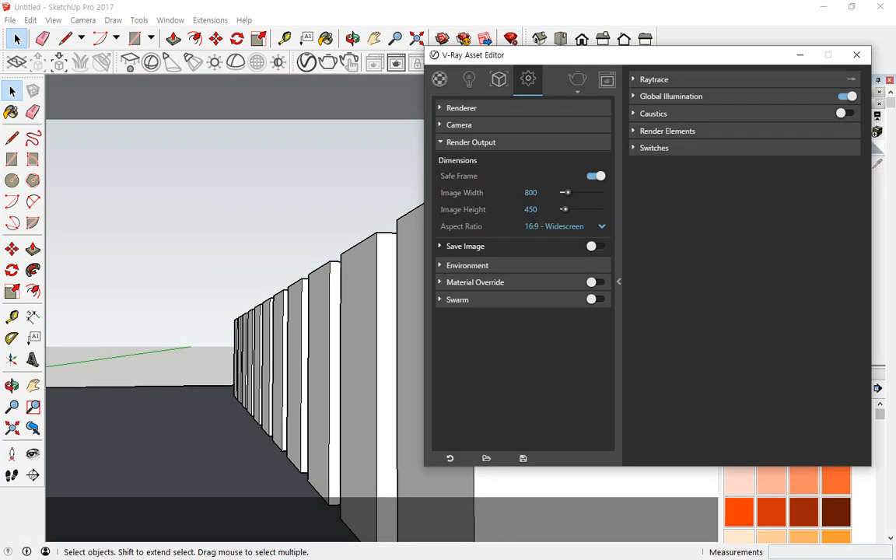
- Switch to Photoshop and create a new A4 document from the International Paper preset at 300 pixels/inch
click(818, 11)
click(350, 25)
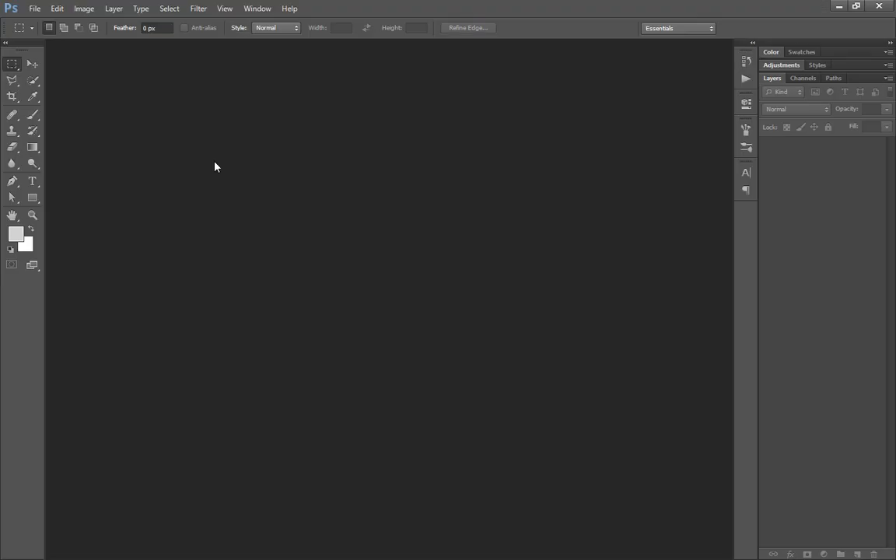
click(34, 9)
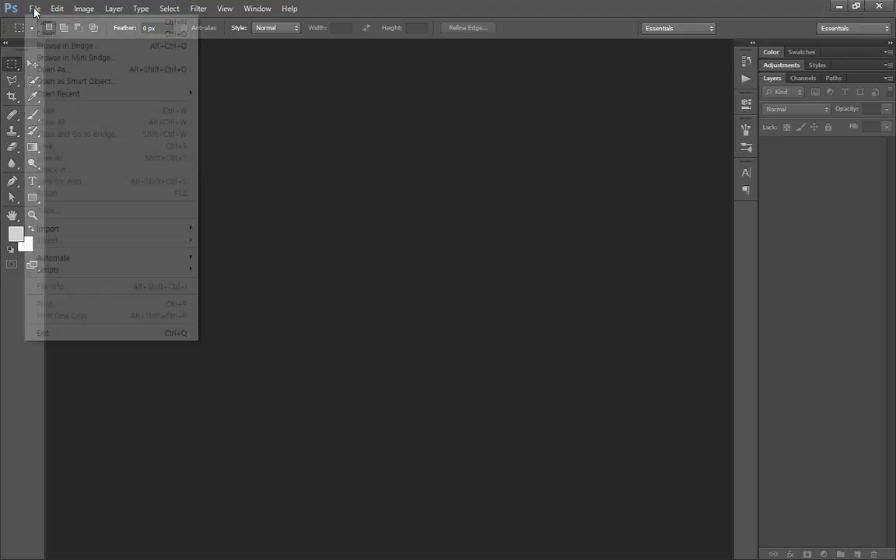
click(52, 22)
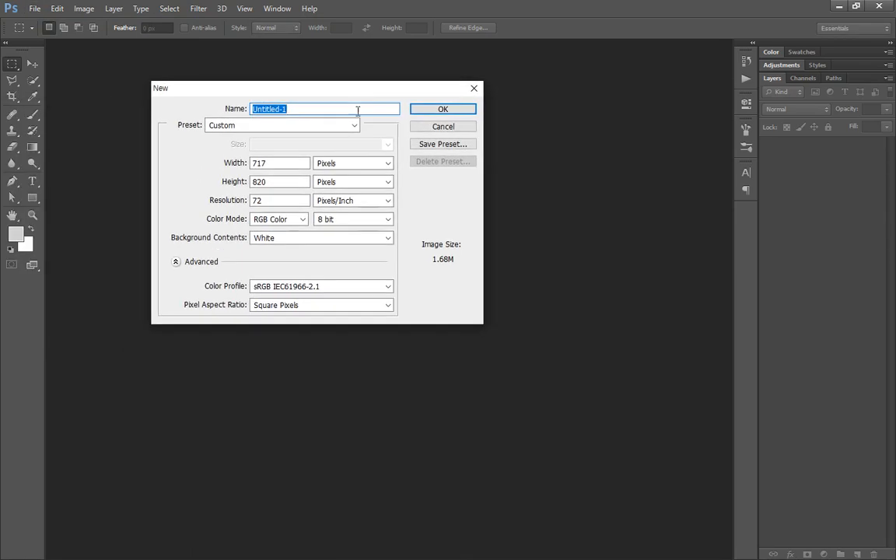
click(354, 127)
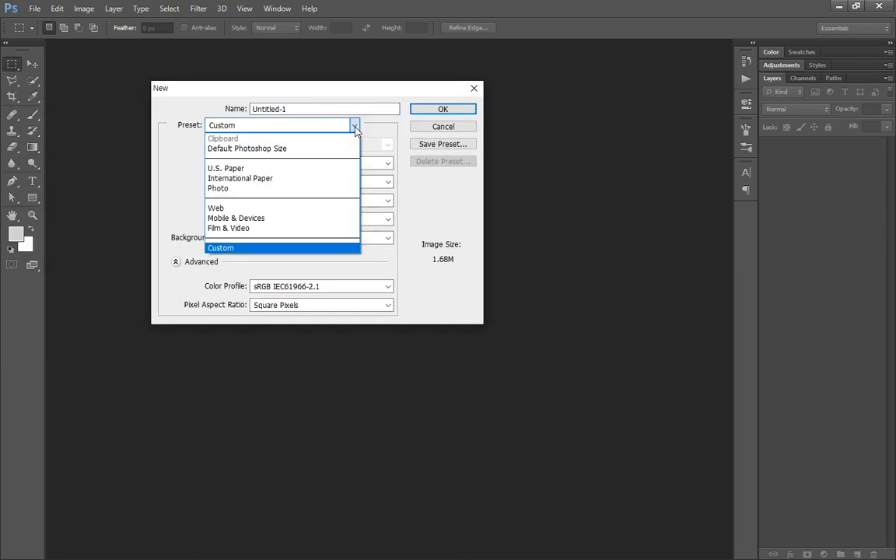
click(316, 178)
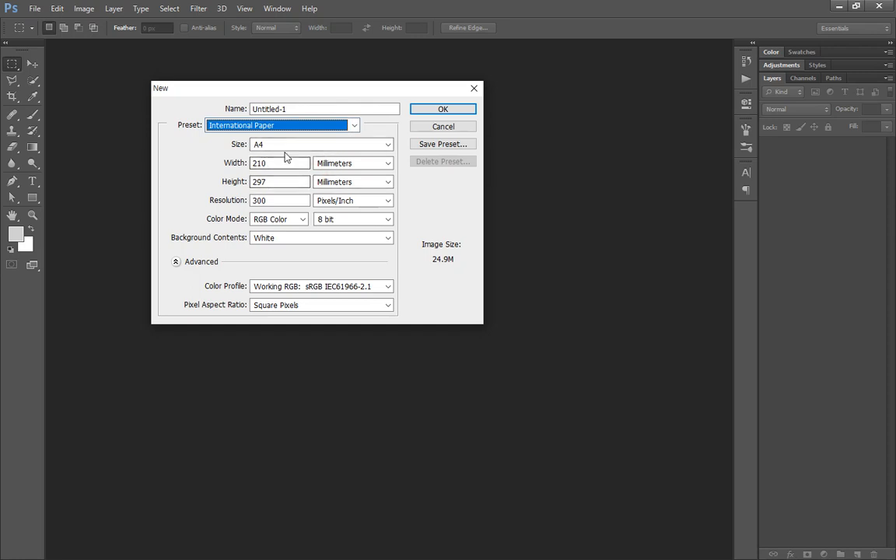
click(443, 109)
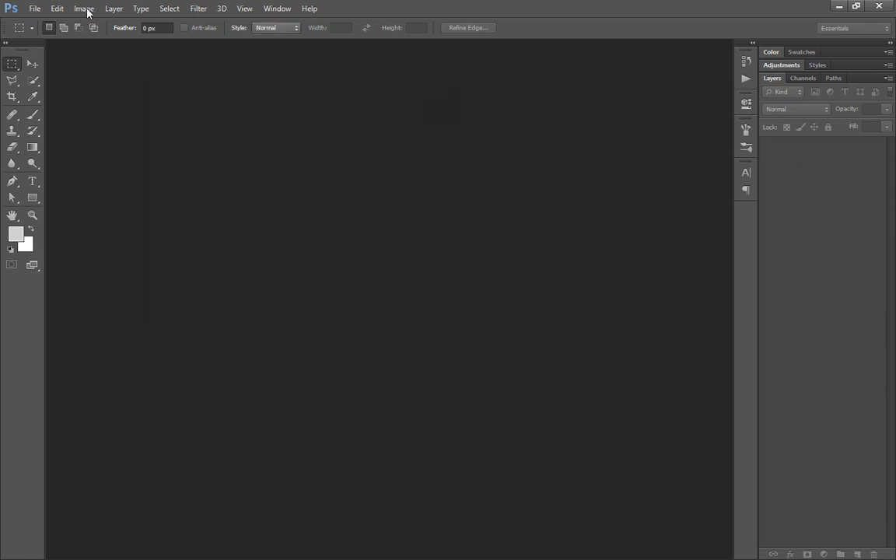
- Check the A4 document's width and height in pixels in the Image Size settings
click(85, 9)
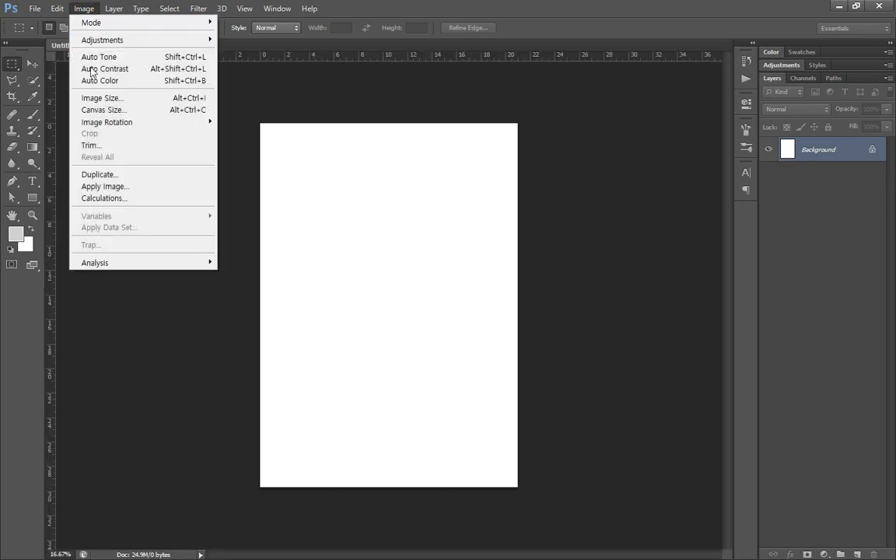
click(101, 98)
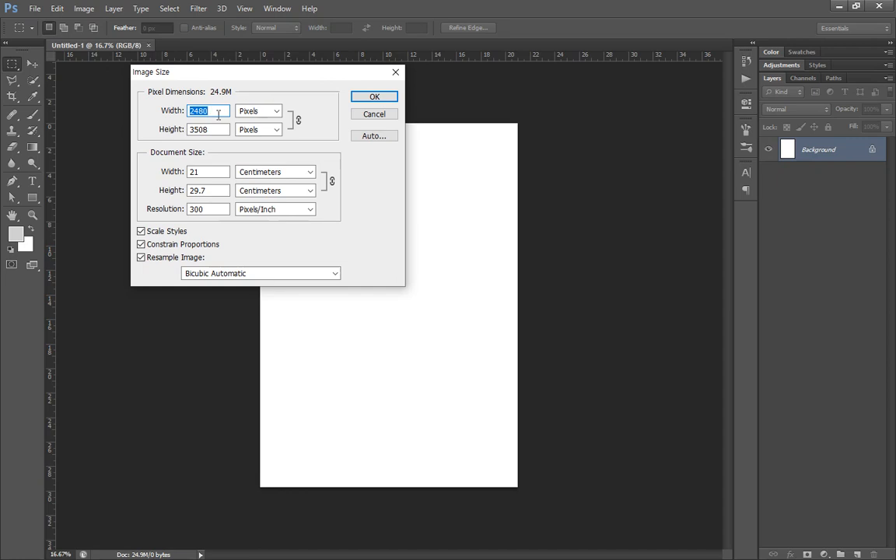
click(217, 112)
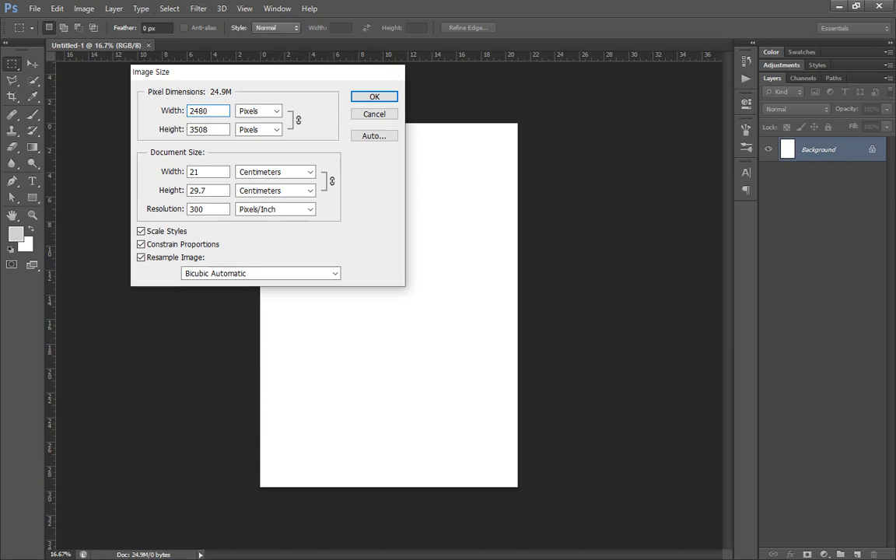
key(Return)
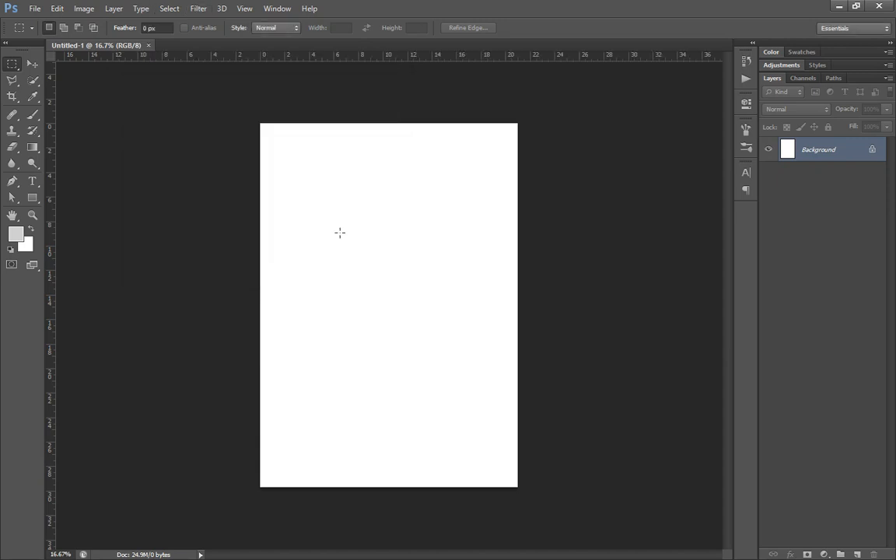
- Close Photoshop, return to SketchUp, and set the render output's image width to 2970
click(879, 7)
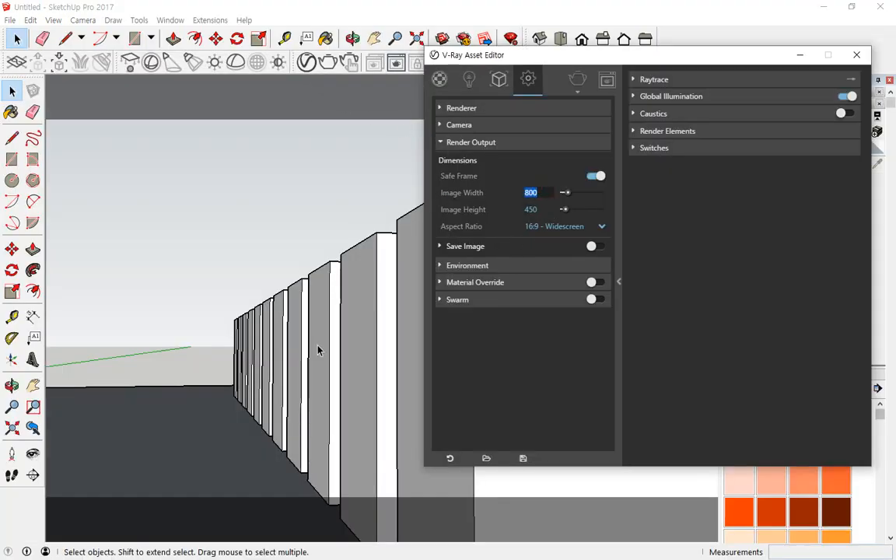
click(538, 209)
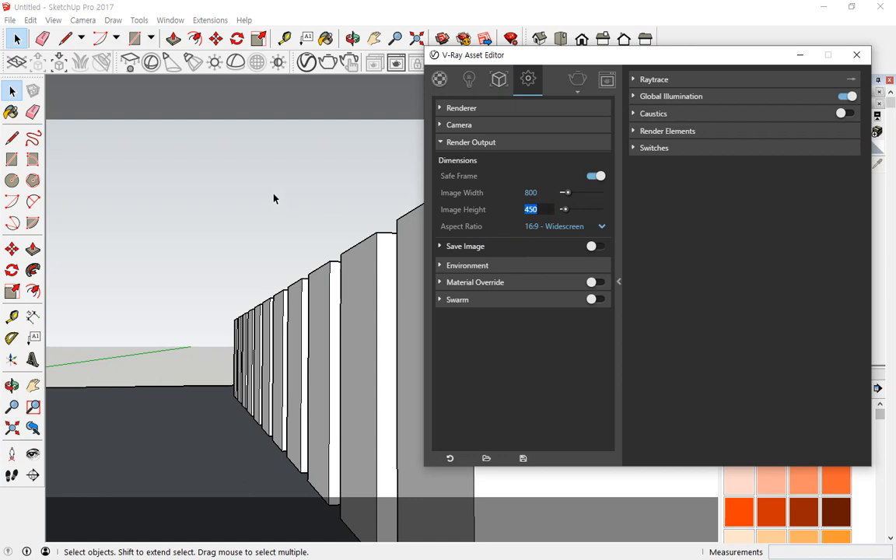
click(531, 192)
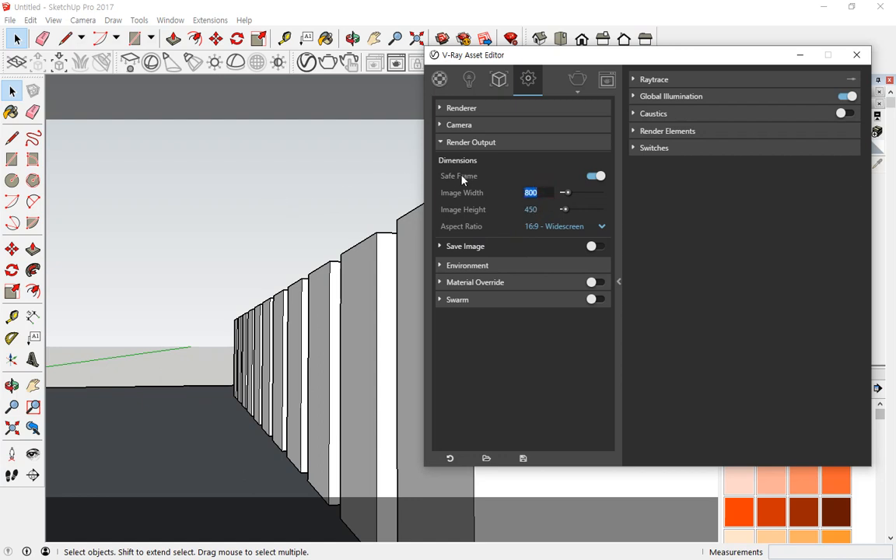
text(2970)
key(Return)
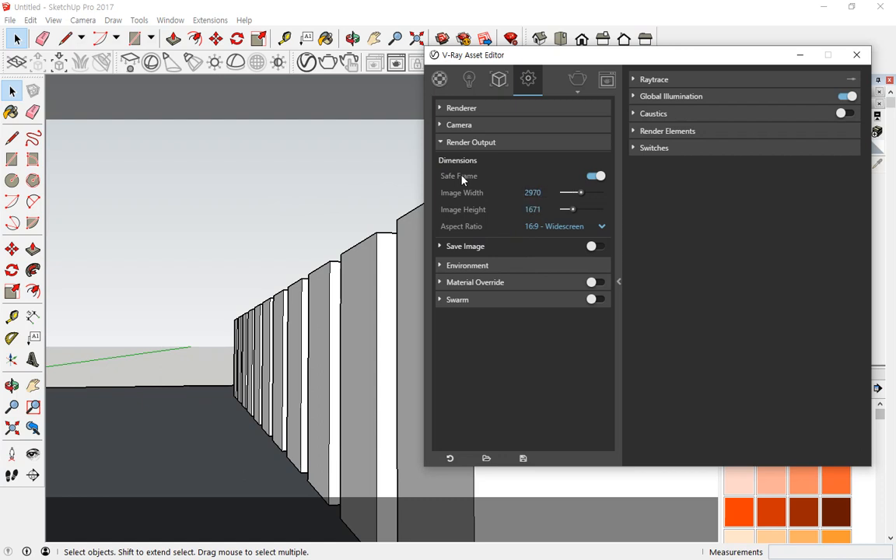
- Change the aspect ratio to 4:3 - Picture and set the image width to 2970
click(532, 209)
click(591, 227)
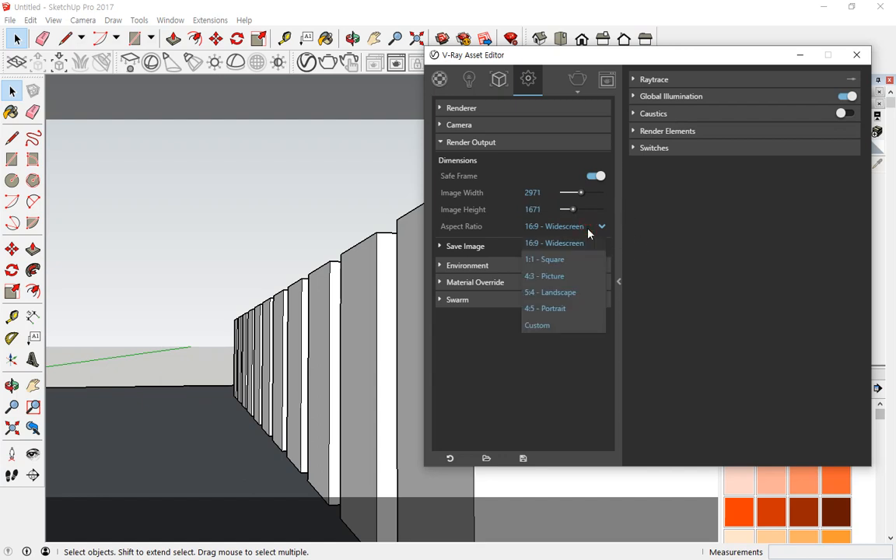
click(580, 276)
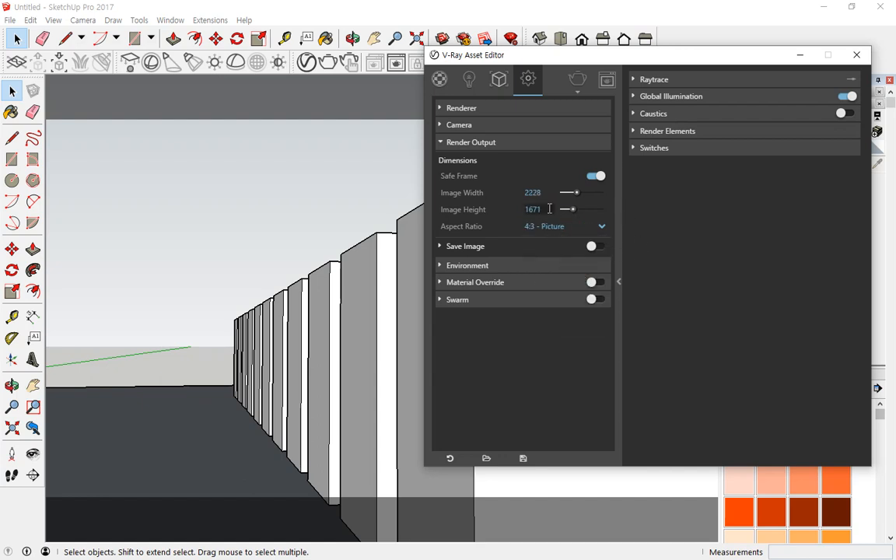
click(548, 194)
text(2970)
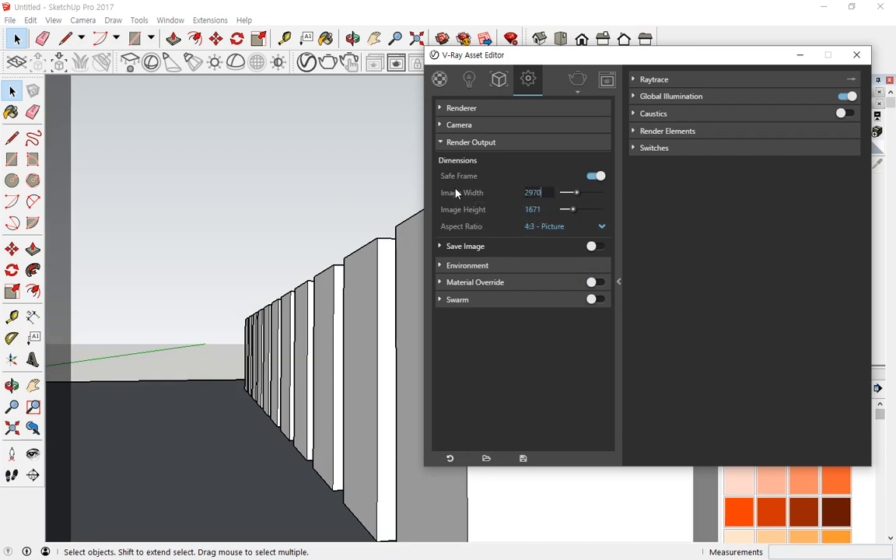
key(Return)
- Switch the aspect ratio to Custom, set the image height to 2100, and lower the aspect width to 1
click(588, 226)
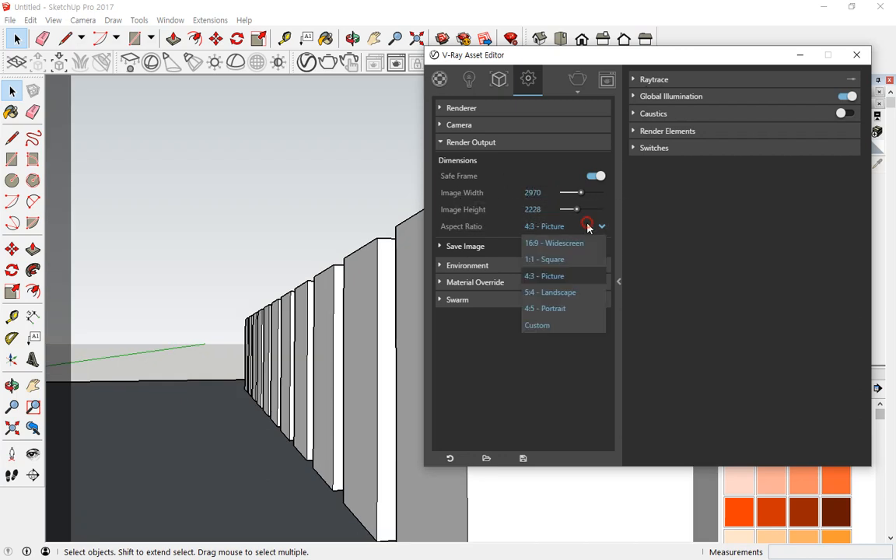
click(564, 325)
click(533, 209)
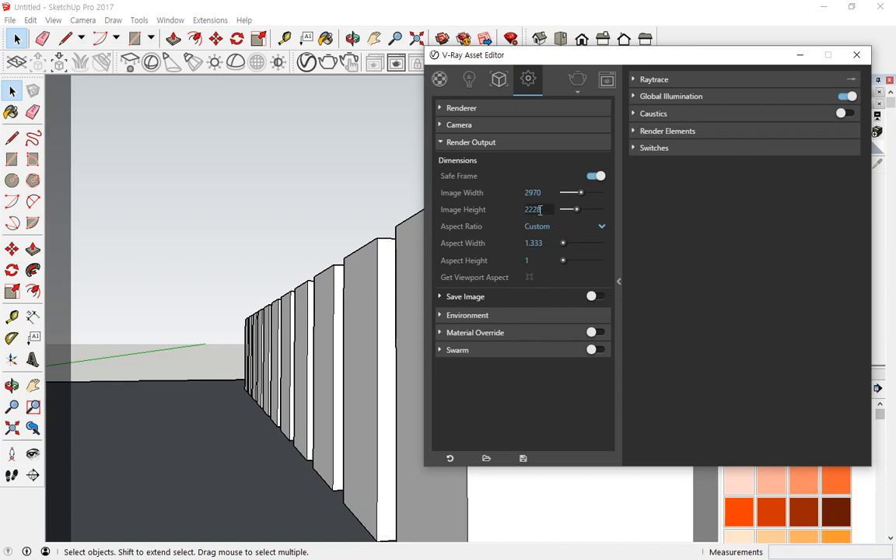
text(1200)
key(Return)
drag(566, 247, 560, 241)
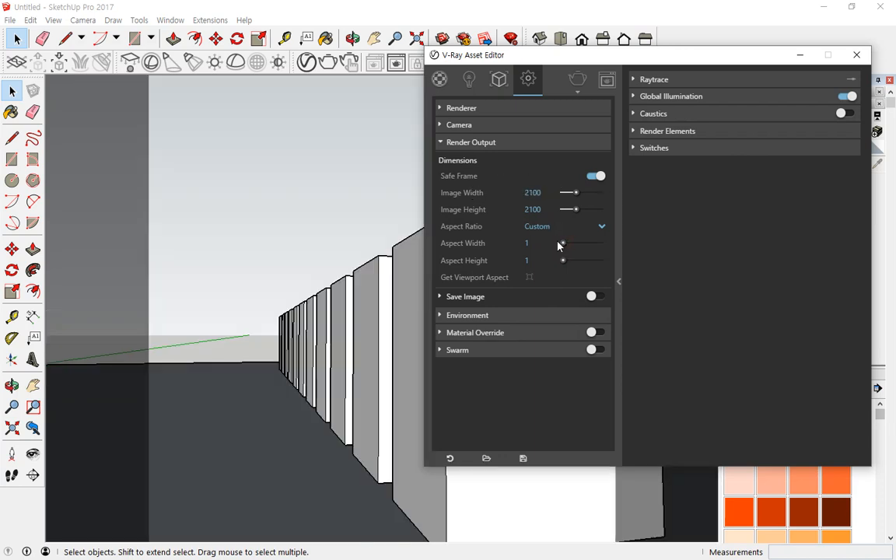
- Set the custom image width to 2970, change the aspect ratio back to 4:3 - Picture, and enter a width of 2970 again
double_click(547, 193)
text(2970)
key(Return)
click(572, 230)
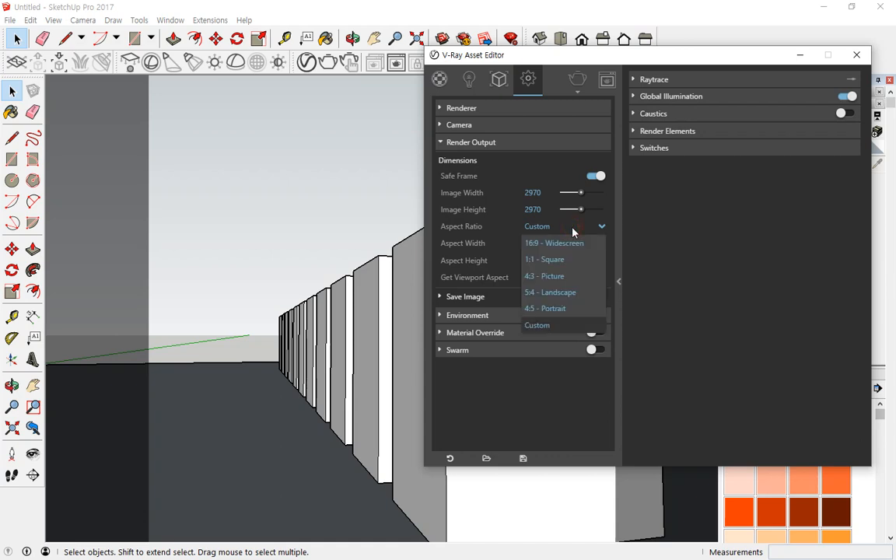
click(578, 277)
click(532, 192)
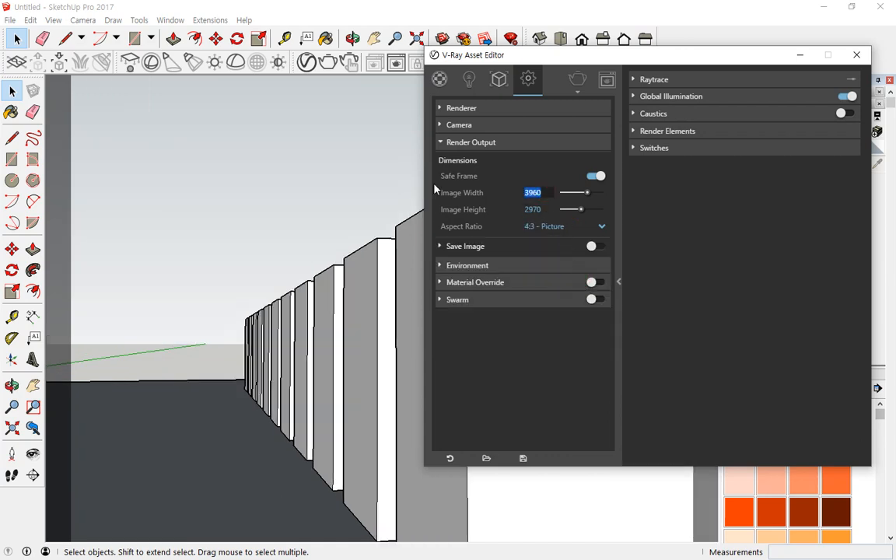
text(2970)
key(Return)
- Set the aspect ratio to 16:9 - Widescreen and the image width to 800
text(800)
key(Return)
click(573, 227)
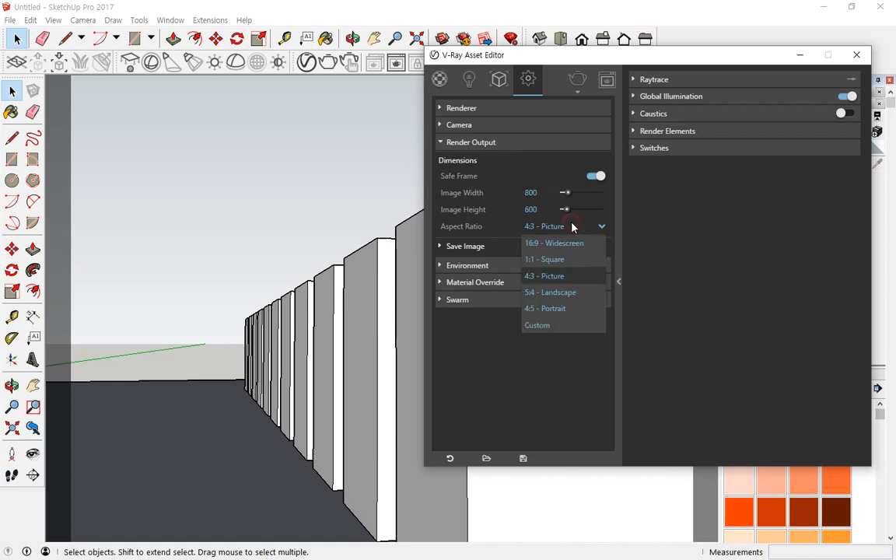
click(554, 242)
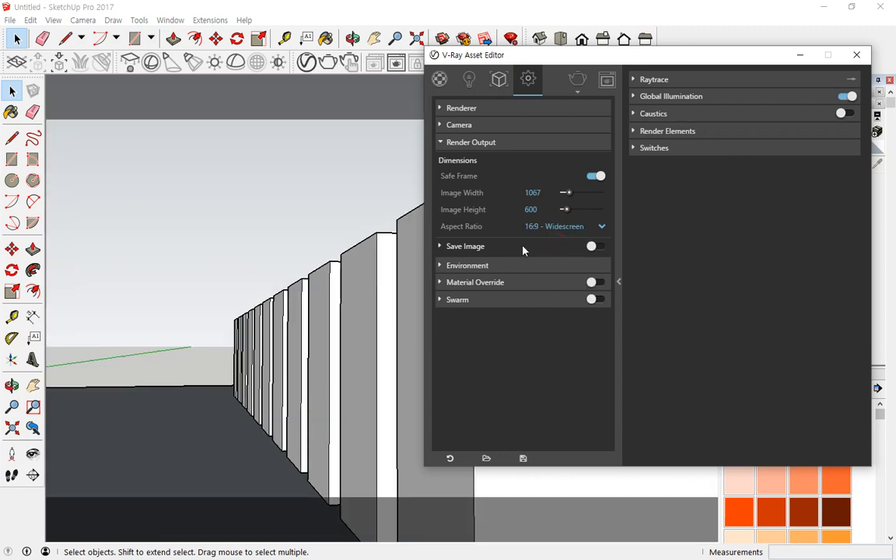
double_click(539, 192)
text(800)
key(Return)
- Enable Save Image in the render output settings and expand its file option
drag(436, 255, 610, 257)
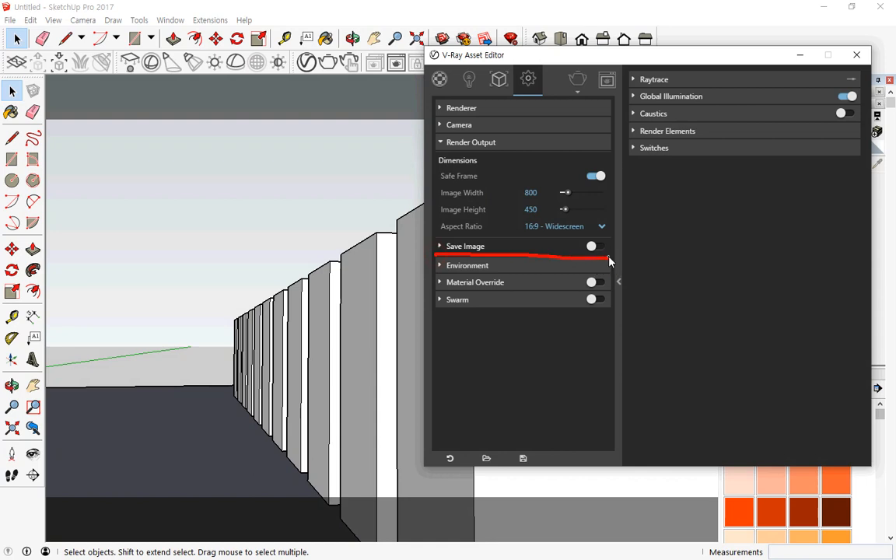
click(595, 248)
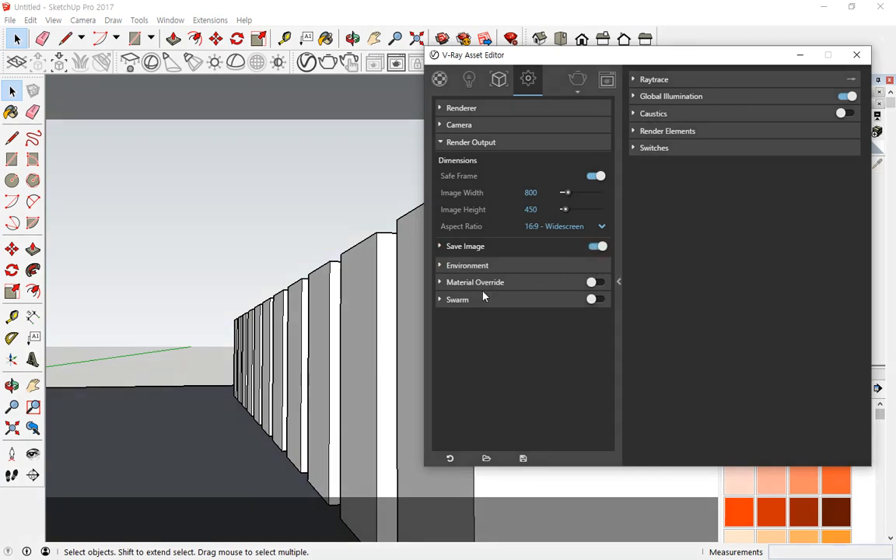
click(438, 245)
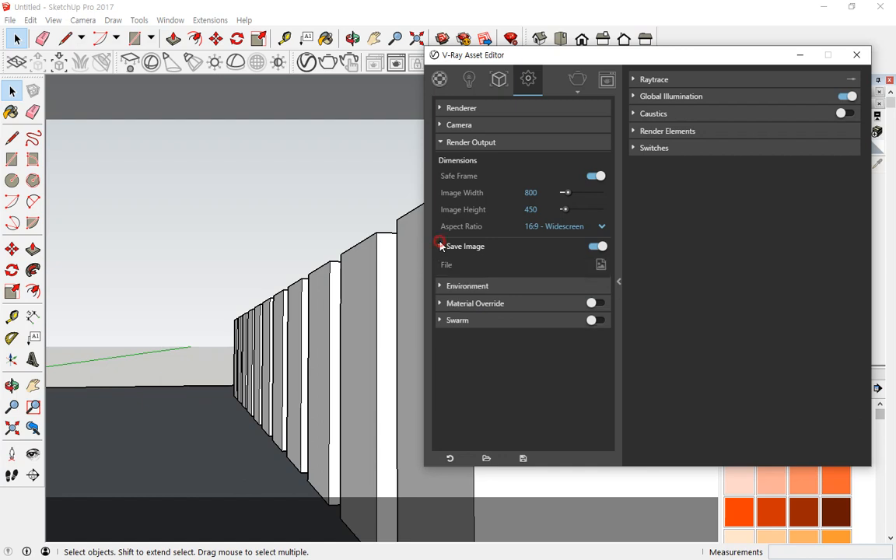
click(330, 64)
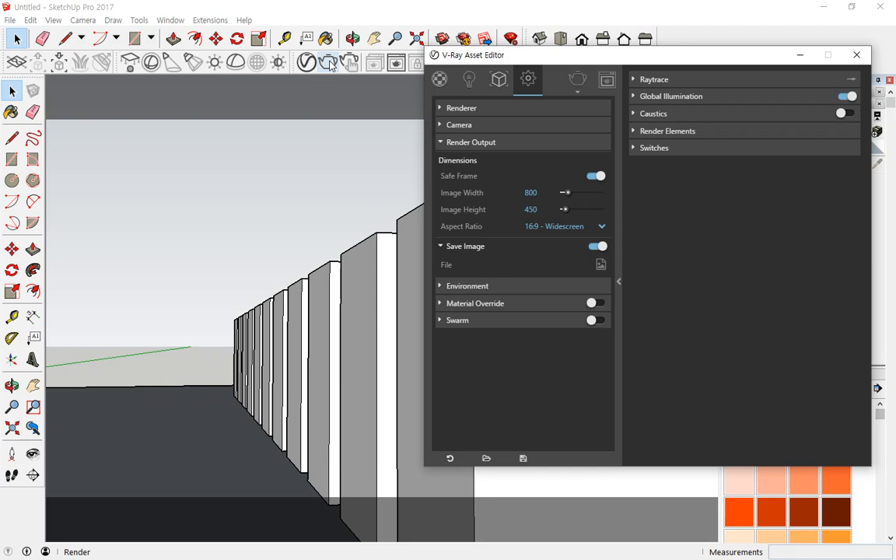
- Open the Save Image file chooser, examine its folder, file name and PNG format options, and cancel it
click(600, 264)
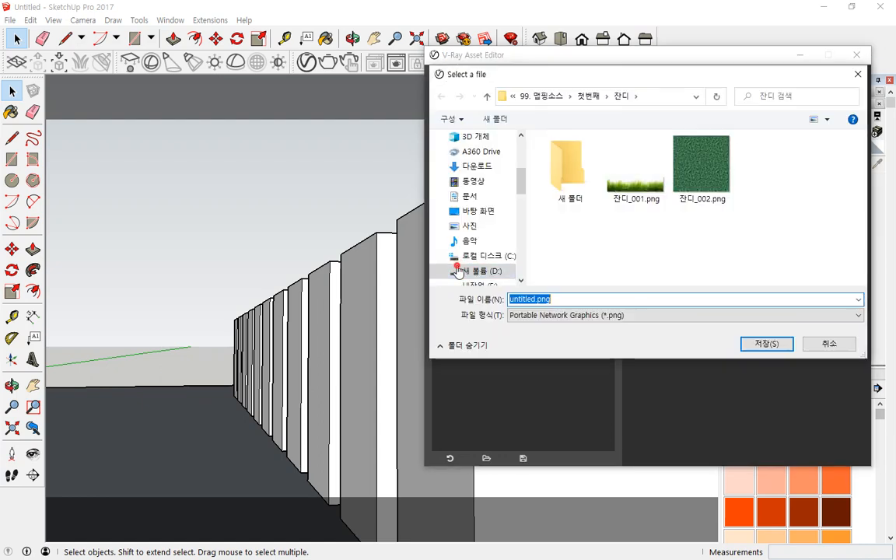
click(591, 298)
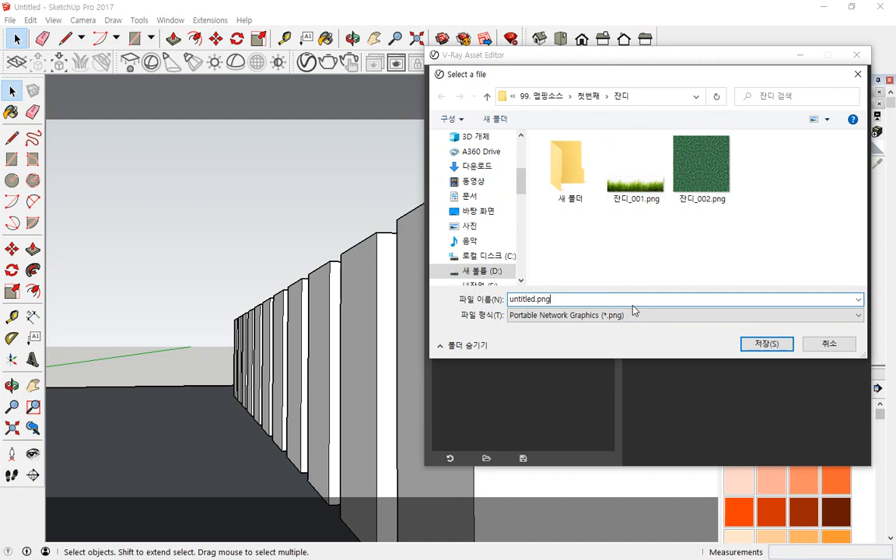
key(Escape)
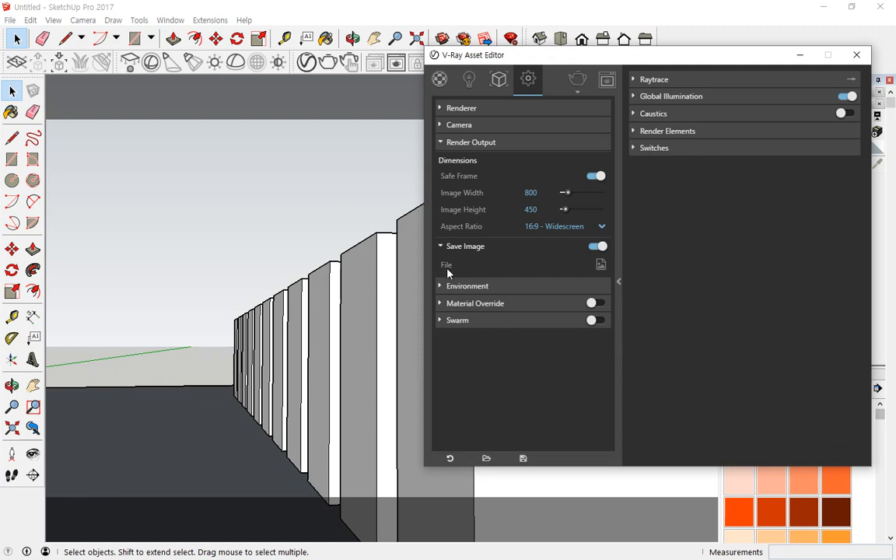
mouse_move(436, 280)
mouse_down()
mouse_move(492, 240)
mouse_move(507, 243)
mouse_up()
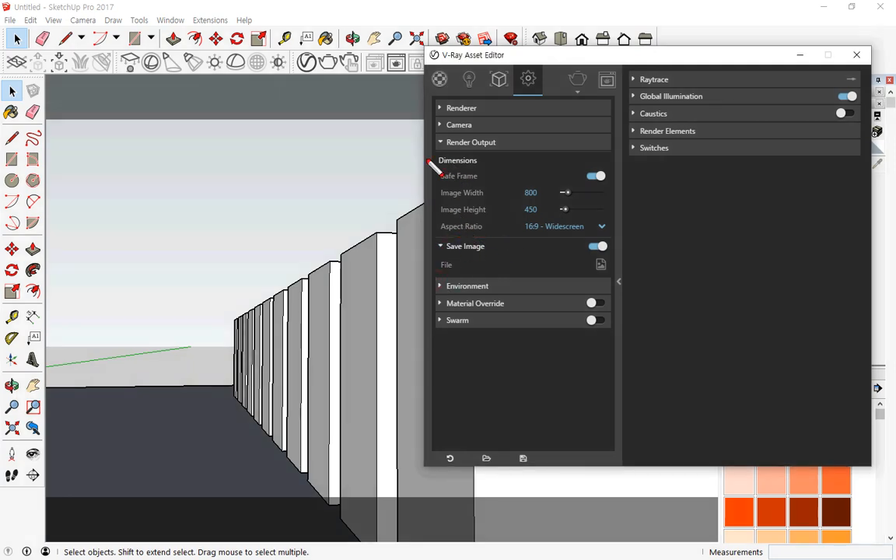
mouse_move(425, 152)
mouse_down()
mouse_move(620, 151)
mouse_move(620, 272)
mouse_move(447, 272)
mouse_move(434, 151)
mouse_up()
key(Escape)
- Collapse Render Output, expand Environment with its Environment Overrides, and enable the GI (Skylight) override
click(440, 142)
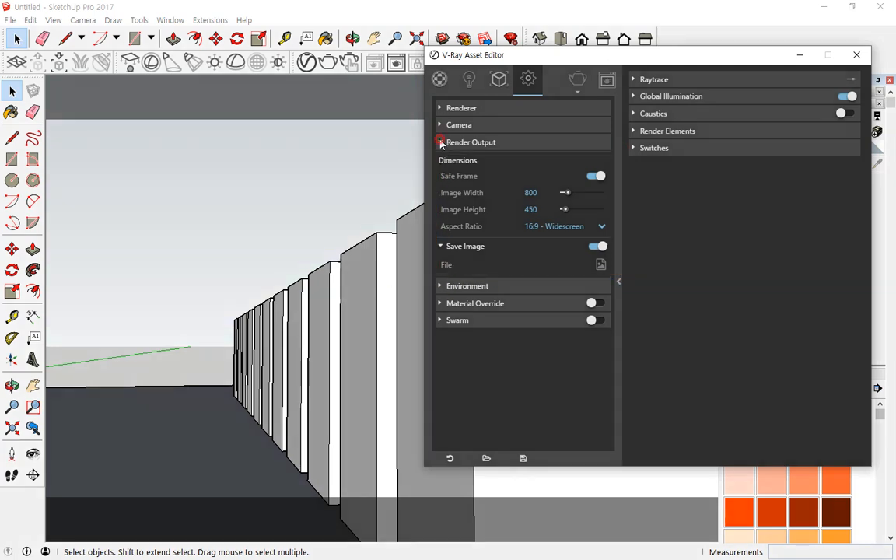
click(438, 161)
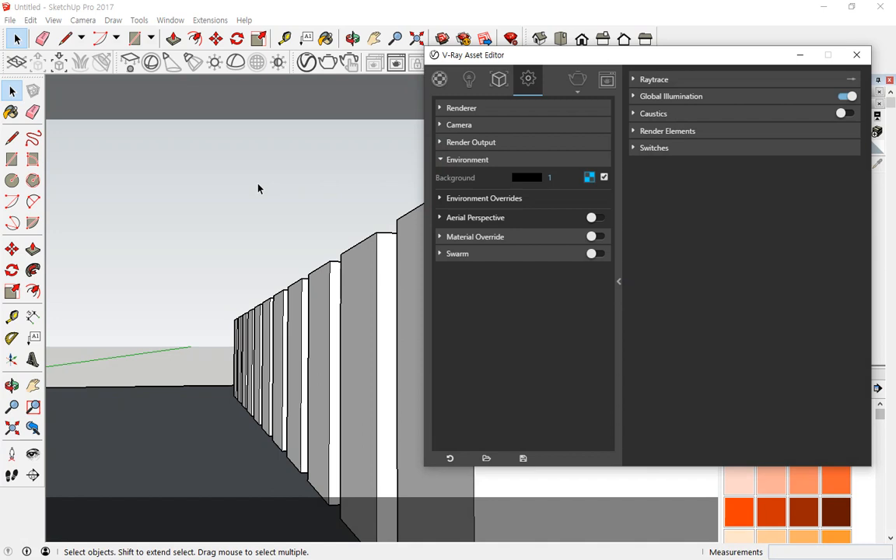
click(441, 198)
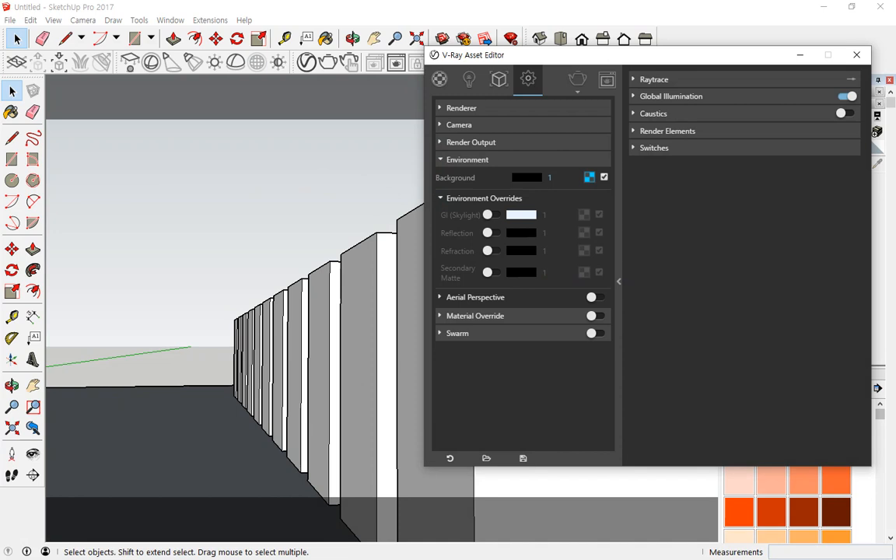
click(489, 216)
click(491, 215)
click(557, 214)
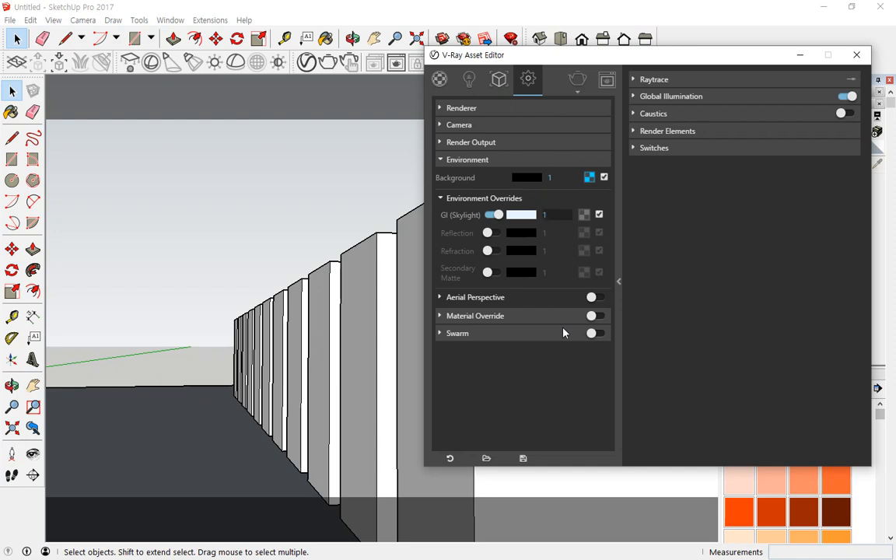
- Expand Aerial Perspective and review its sun, visibility range, atmosphere height and filter color settings
click(441, 299)
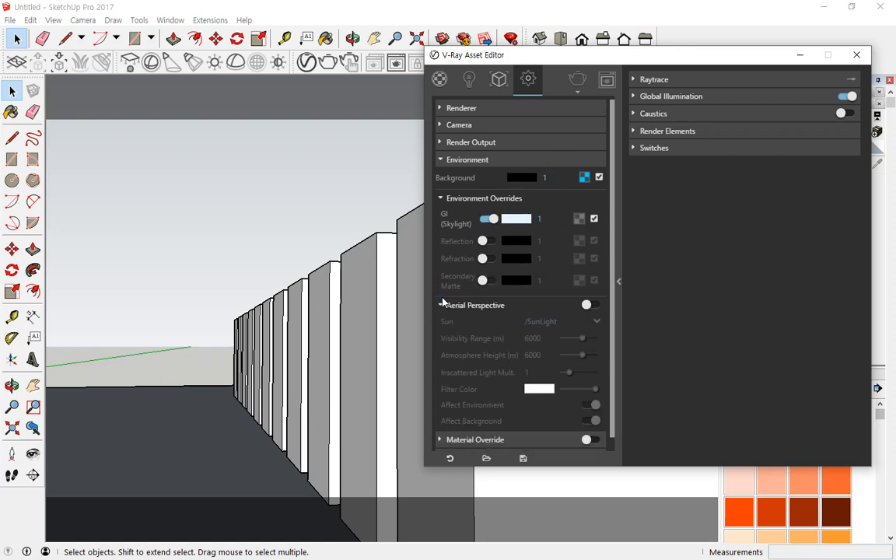
scroll(554, 359, down, 1)
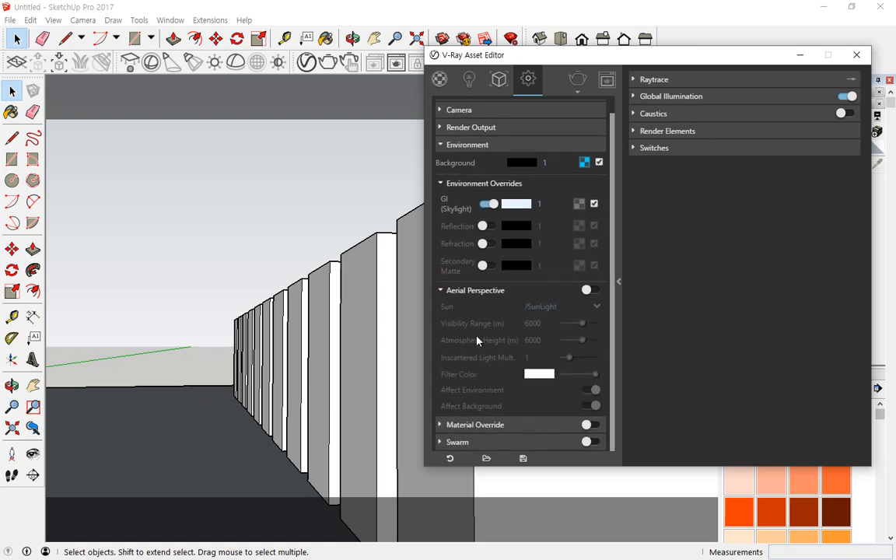
mouse_move(475, 340)
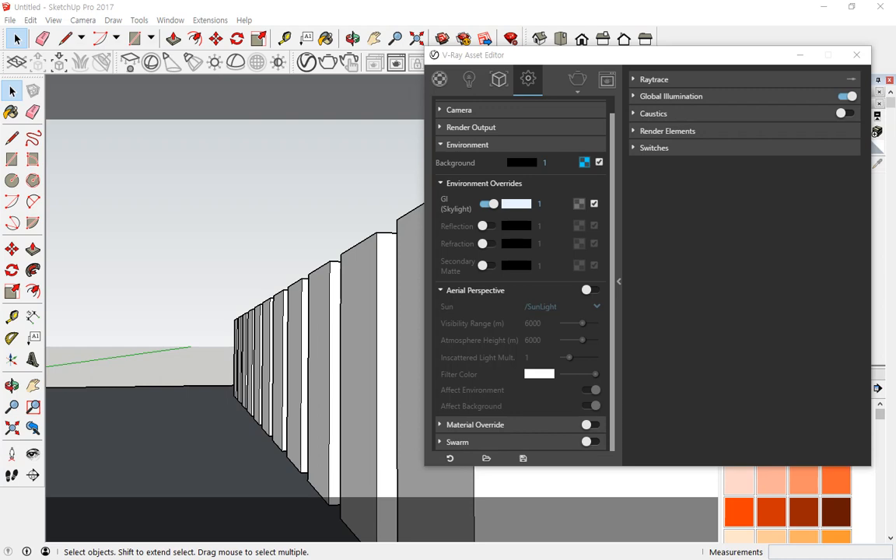
- Switch to Chrome and open the blue mountain image from the aerial perspective results to compare its near and distant ridges
key(alt+Tab)
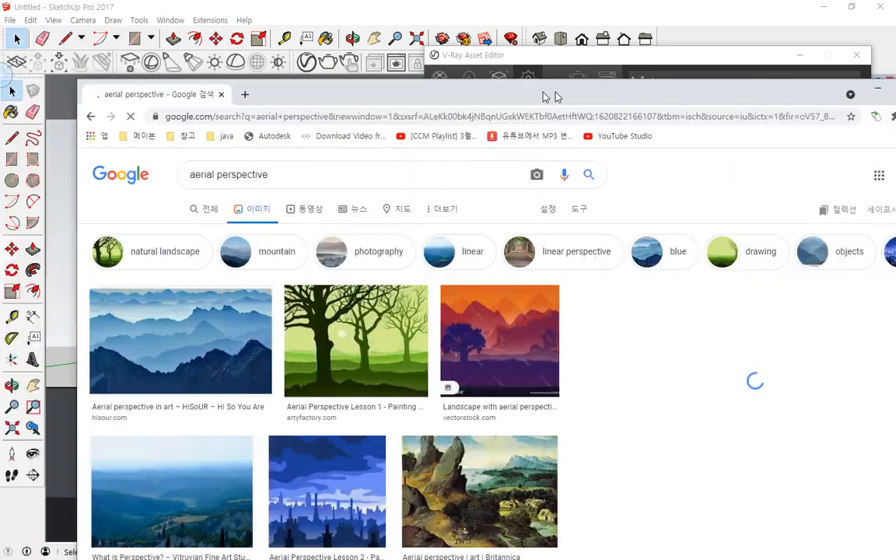
drag(550, 94, 218, 55)
click(237, 342)
scroll(447, 298, up, 1)
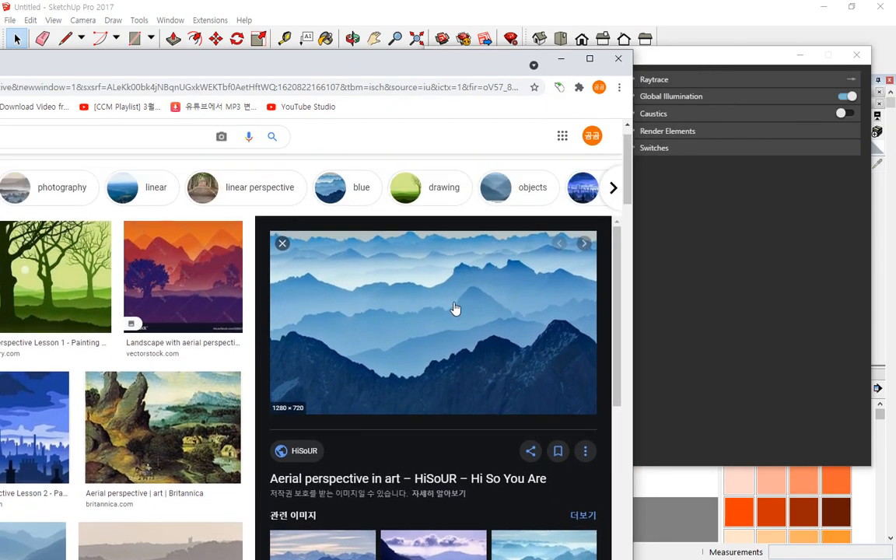
scroll(461, 314, down, 1)
scroll(497, 360, up, 1)
mouse_move(498, 386)
mouse_down()
mouse_move(483, 387)
mouse_move(510, 374)
mouse_up()
mouse_move(451, 356)
mouse_down()
mouse_move(443, 256)
mouse_move(427, 245)
mouse_move(456, 244)
mouse_up()
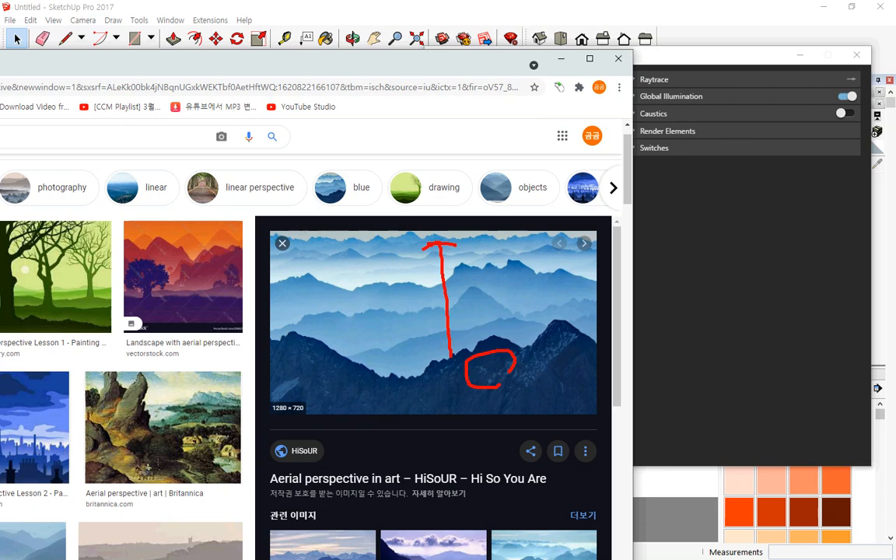
key(Escape)
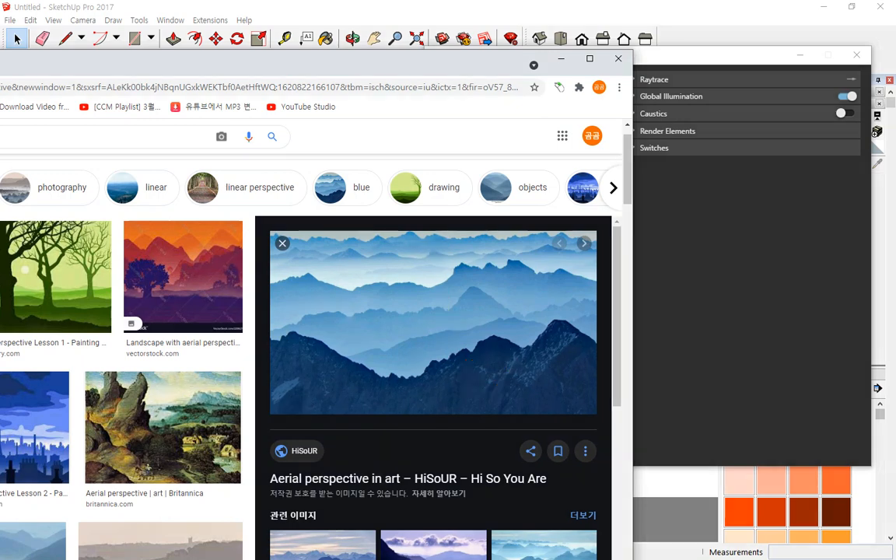
- Move the browser clear of SketchUp and enable Aerial Perspective in the environment settings
drag(361, 65, 0, 65)
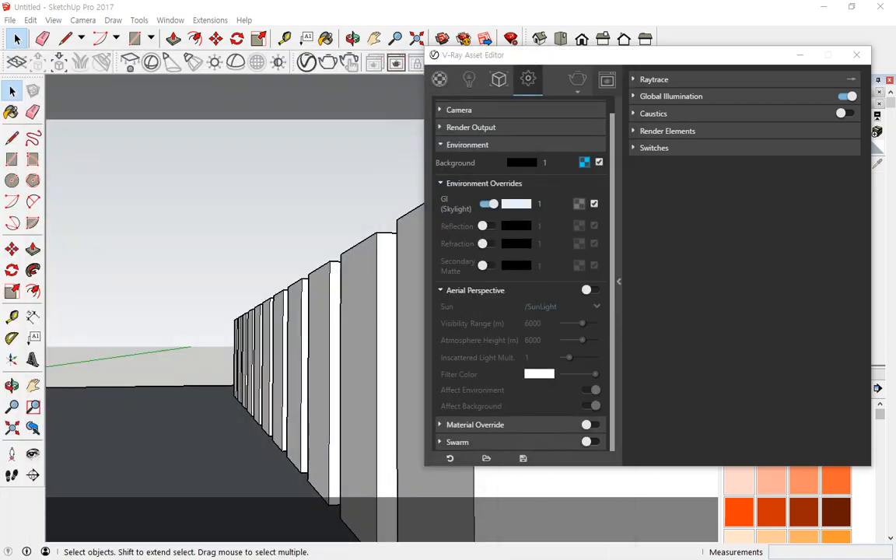
click(586, 290)
scroll(595, 295, up, 1)
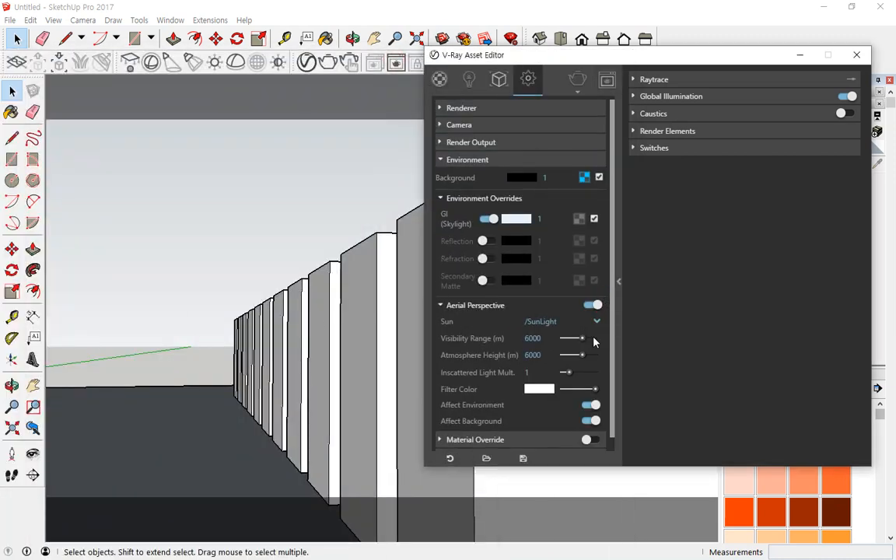
- Render the row of boxes with Aerial Perspective enabled, inspect the distant haze, and move the frame buffer aside
click(331, 64)
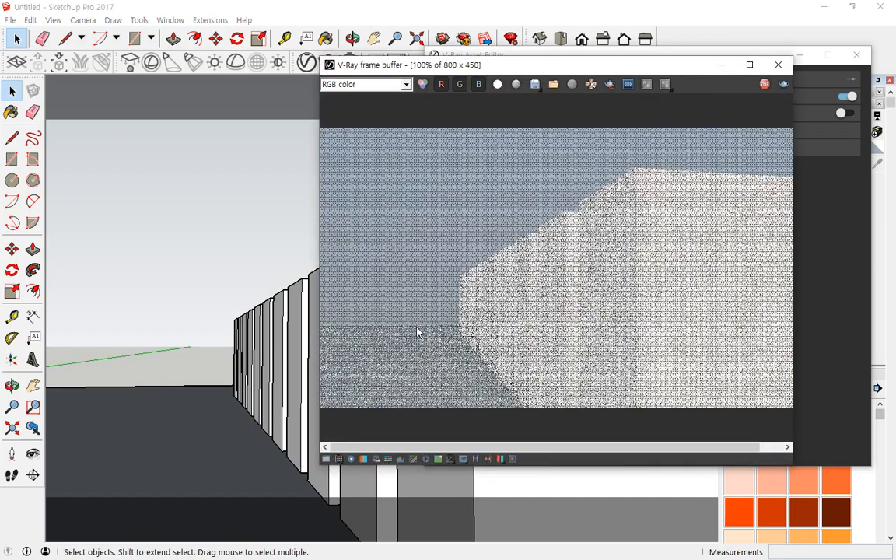
mouse_move(394, 342)
mouse_down()
mouse_move(458, 248)
mouse_move(356, 340)
mouse_move(424, 221)
mouse_move(426, 360)
mouse_move(398, 379)
mouse_up()
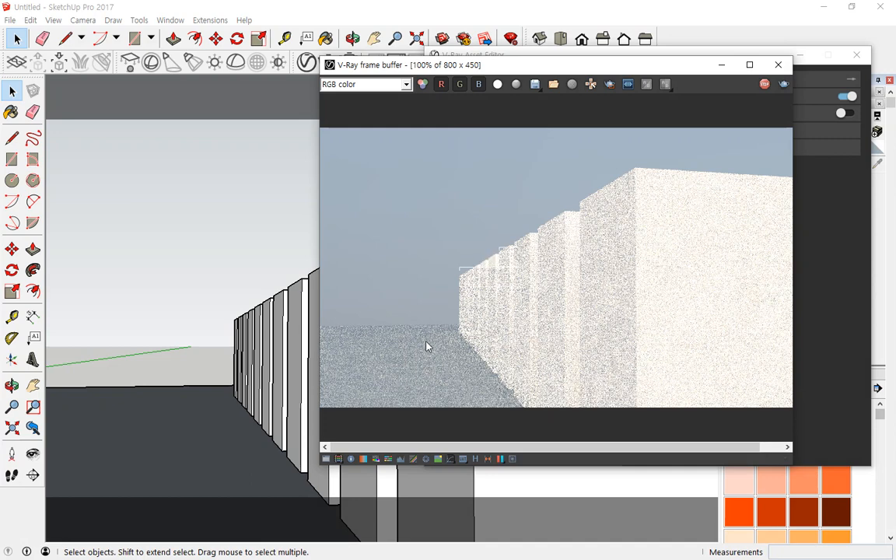
mouse_move(426, 314)
mouse_down()
mouse_move(420, 242)
mouse_move(415, 330)
mouse_up()
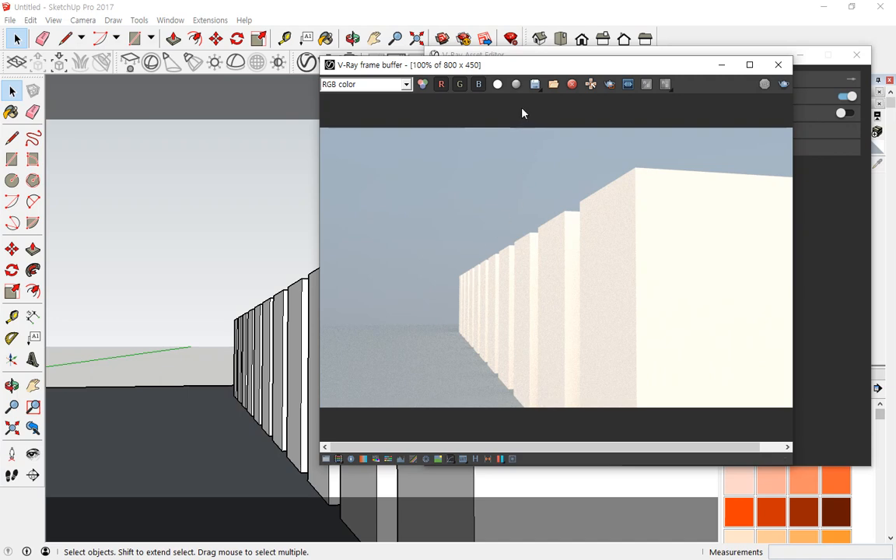
drag(516, 66, 0, 62)
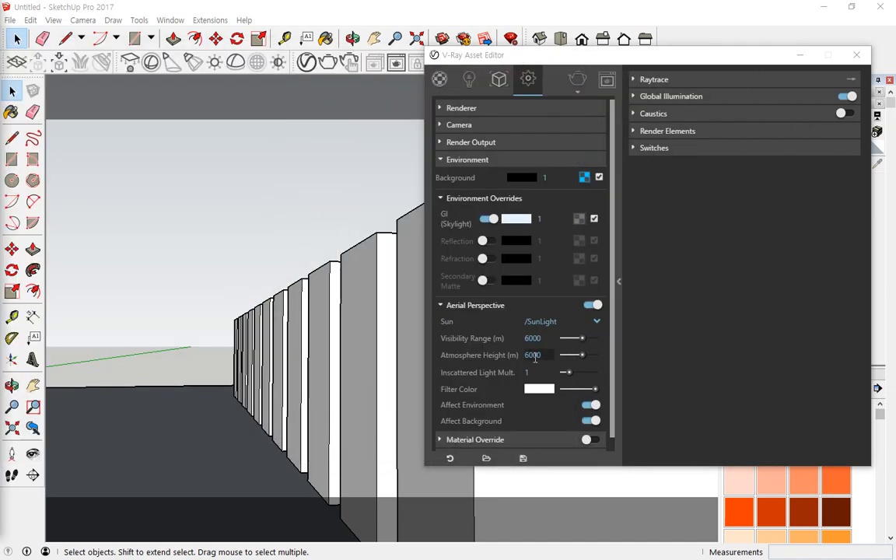
- Disable Aerial Perspective and render the row of boxes again for comparison
click(593, 305)
click(576, 81)
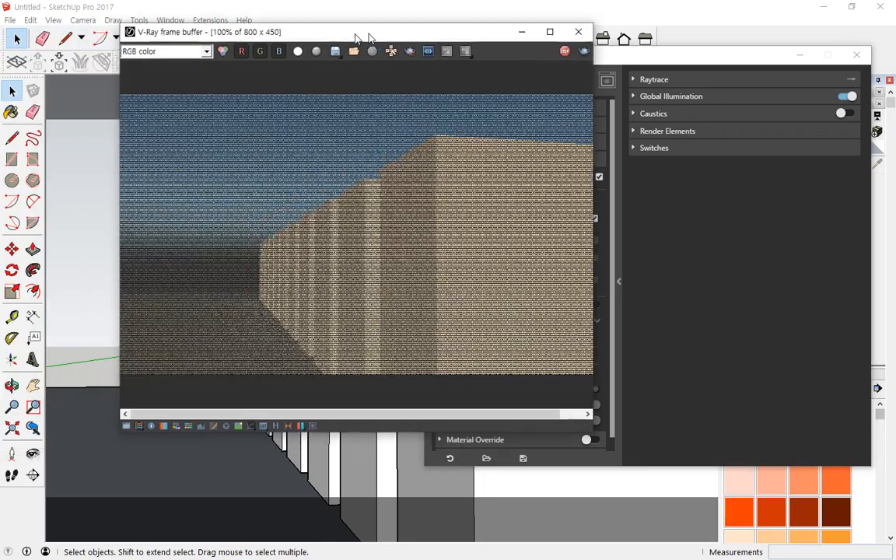
drag(370, 37, 384, 37)
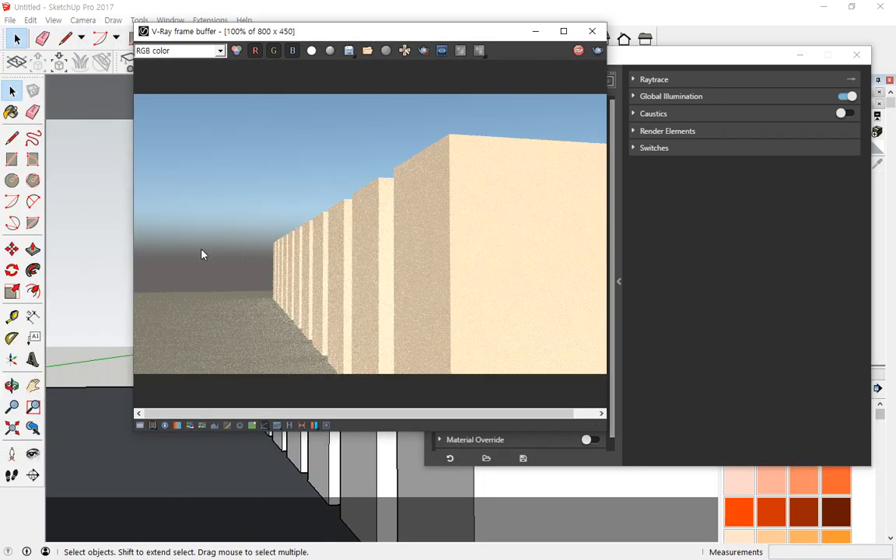
- Examine the horizon area beside the farthest boxes in the render made without Aerial Perspective
mouse_move(260, 267)
mouse_down()
mouse_move(246, 232)
mouse_move(268, 256)
mouse_move(236, 256)
mouse_move(270, 250)
mouse_move(259, 278)
mouse_up()
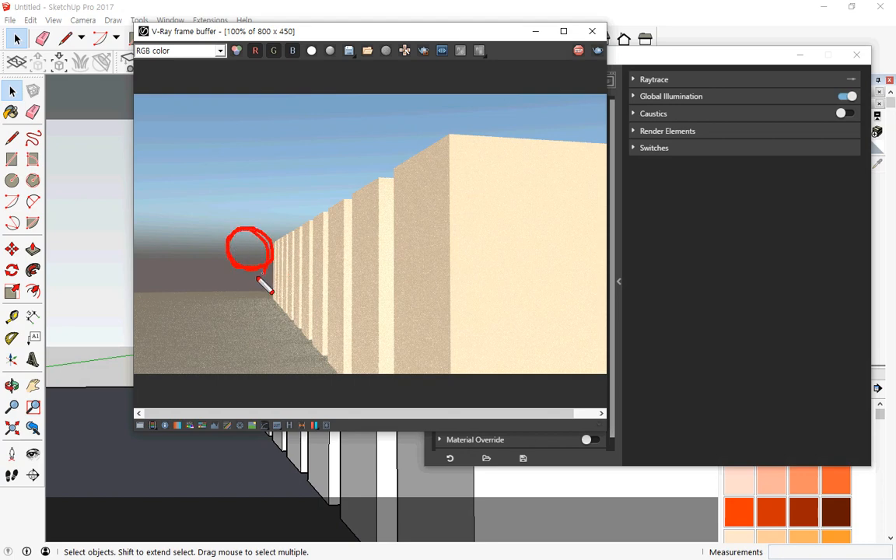
key(ctrl+z)
drag(134, 254, 421, 255)
mouse_move(224, 248)
mouse_down()
mouse_move(236, 259)
mouse_move(229, 261)
mouse_up()
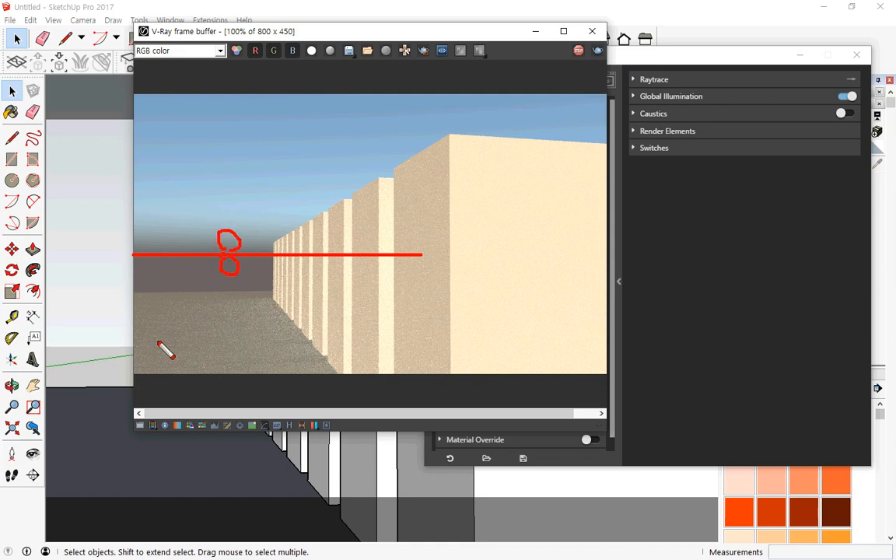
key(e)
drag(133, 246, 202, 246)
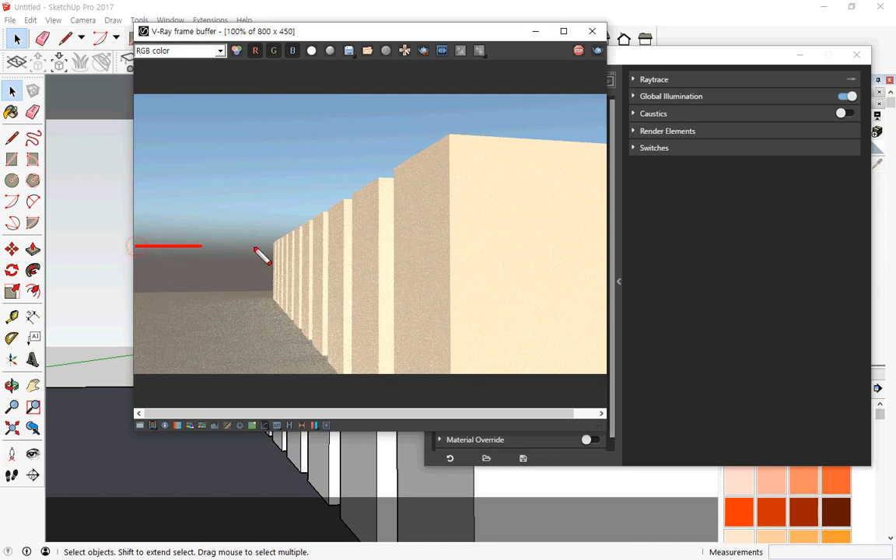
drag(255, 249, 295, 247)
mouse_move(232, 260)
mouse_down()
mouse_move(245, 235)
mouse_move(217, 269)
mouse_up()
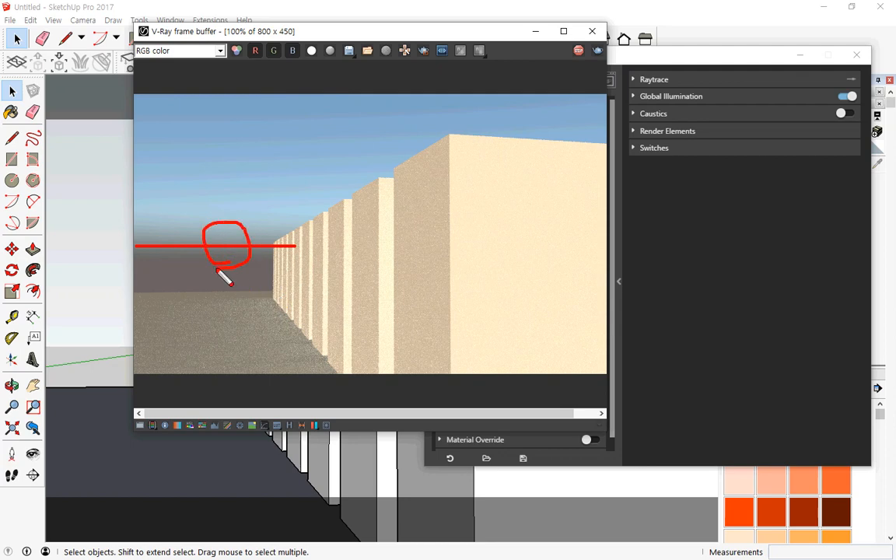
key(Escape)
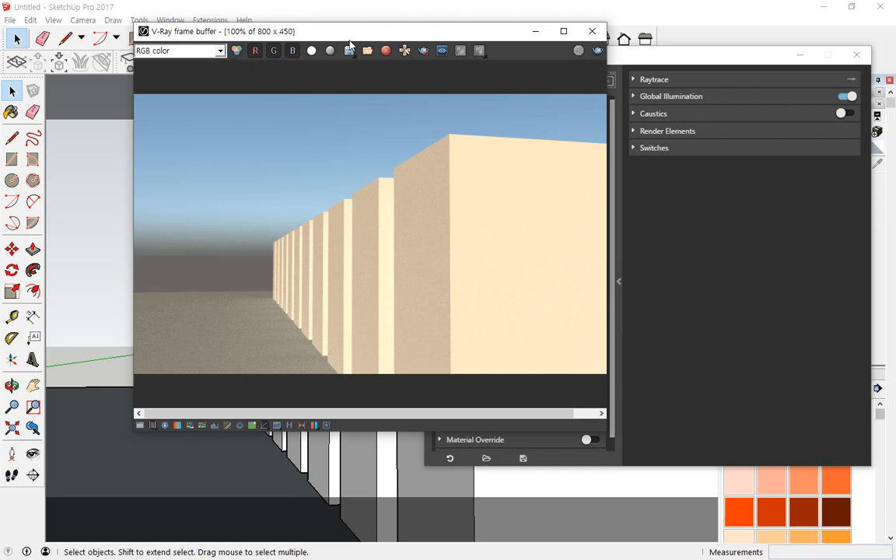
- Clear the frame buffer out of the way, collapse Aerial Perspective and expand the Material Override settings
drag(365, 29, 0, 31)
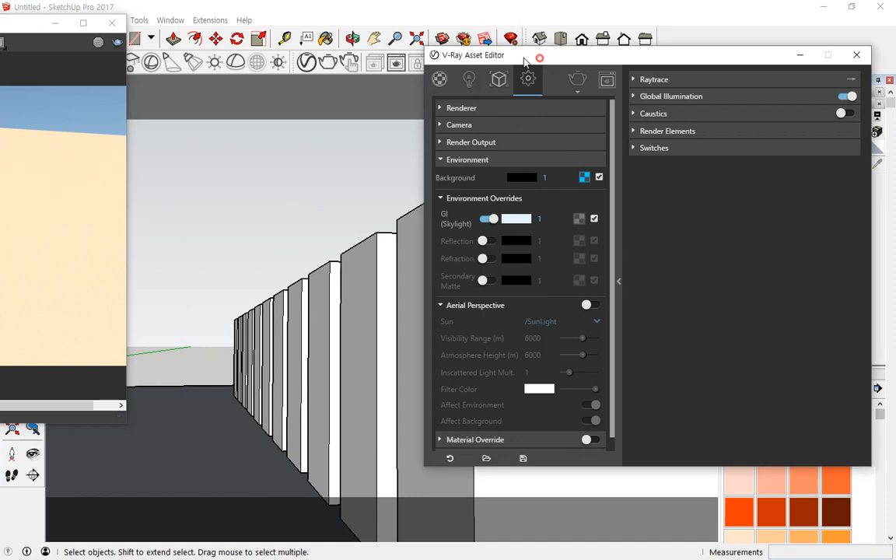
drag(488, 60, 355, 35)
click(306, 282)
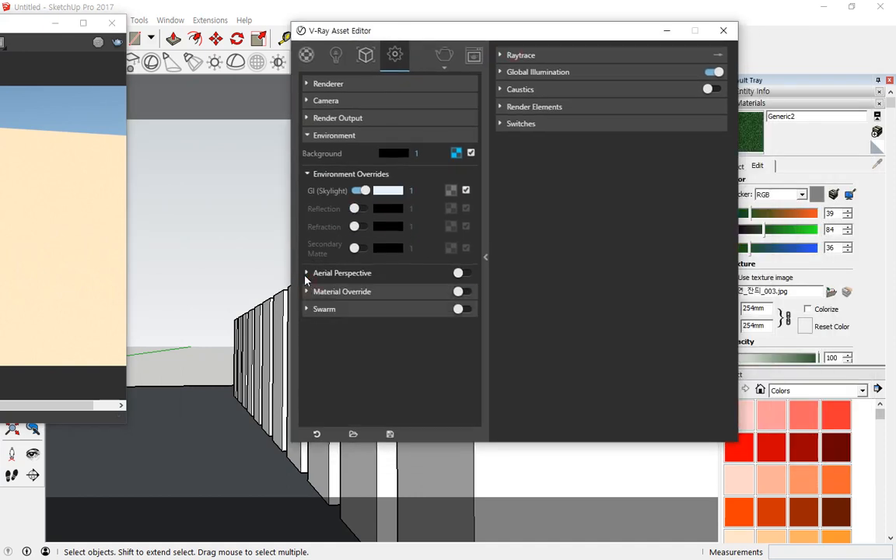
click(306, 299)
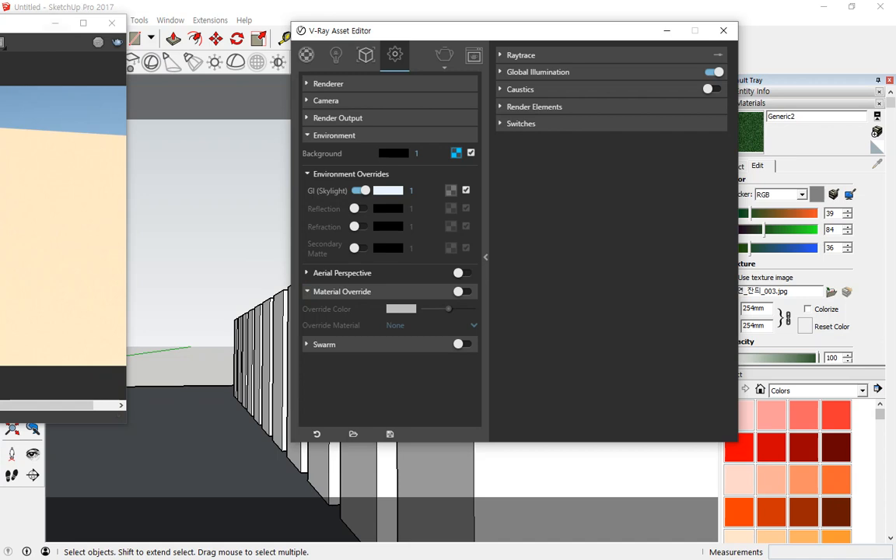
- Open the recent model 주방.skp, discarding the changes to the untitled model
drag(2, 23, 1, 6)
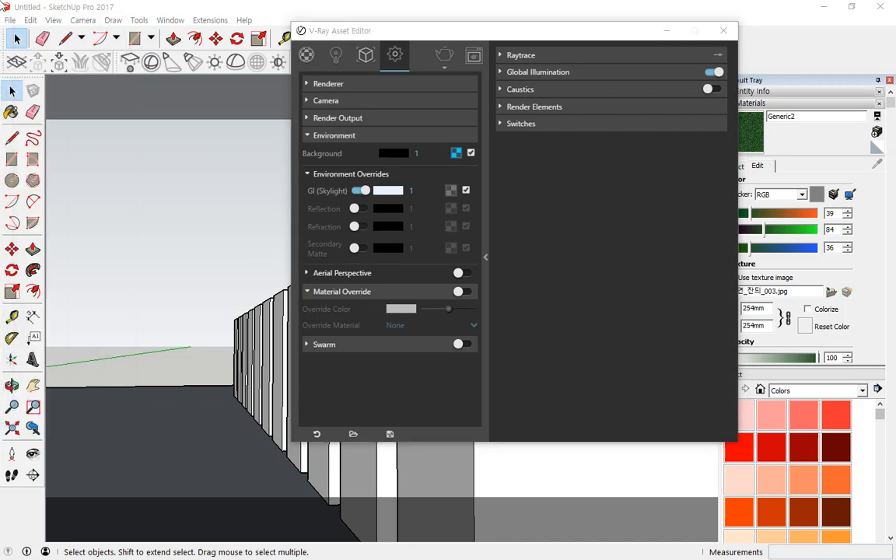
click(11, 19)
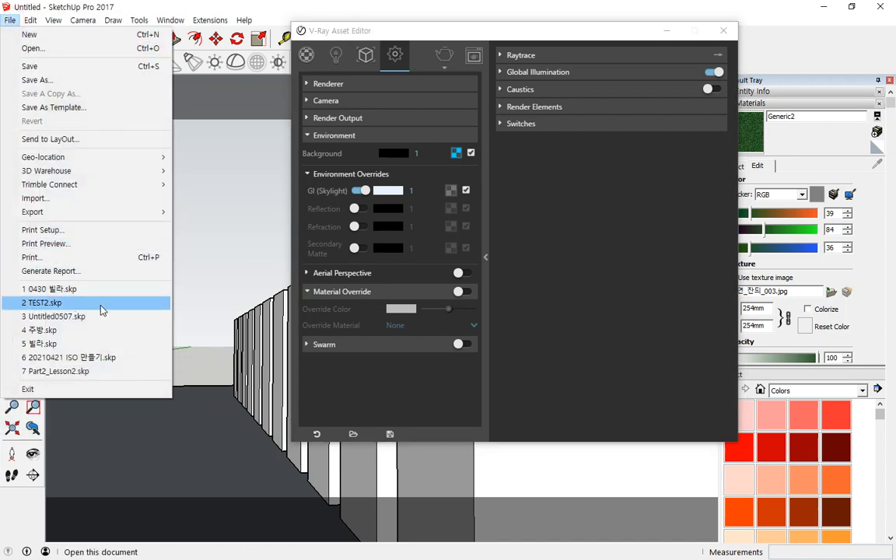
click(46, 330)
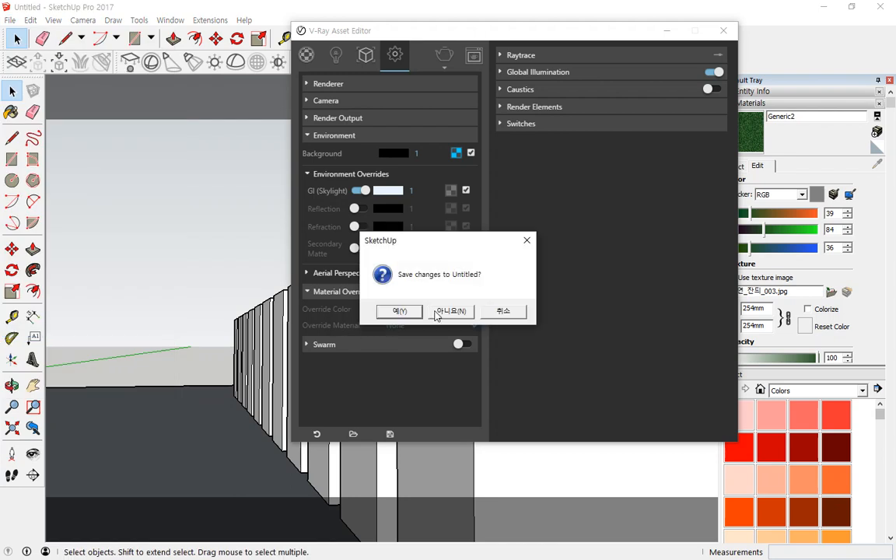
click(440, 312)
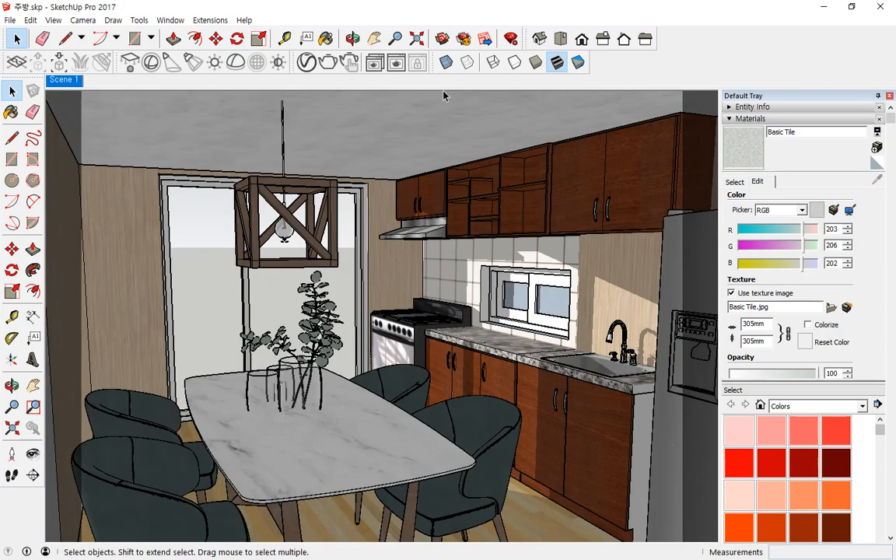
- Reopen the V-Ray Asset Editor for the kitchen model, enable Material Override and point out its override color
click(327, 62)
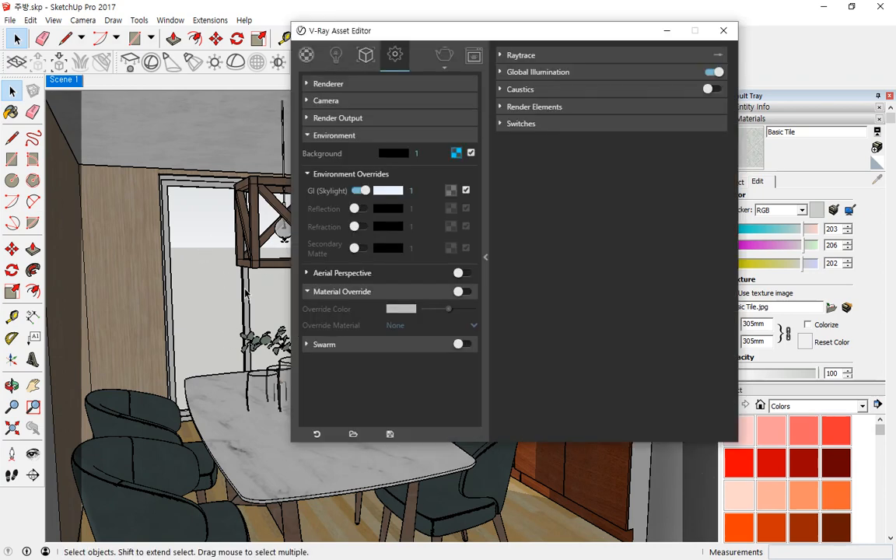
click(464, 292)
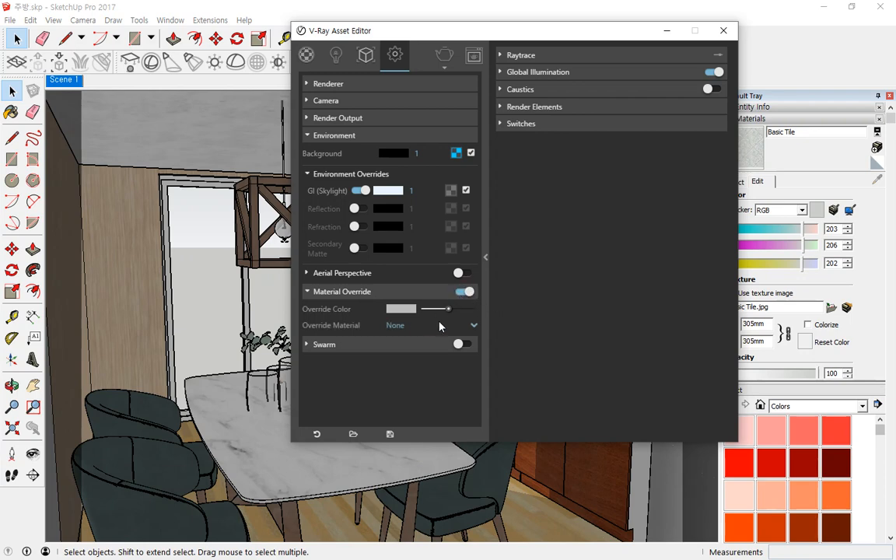
click(399, 311)
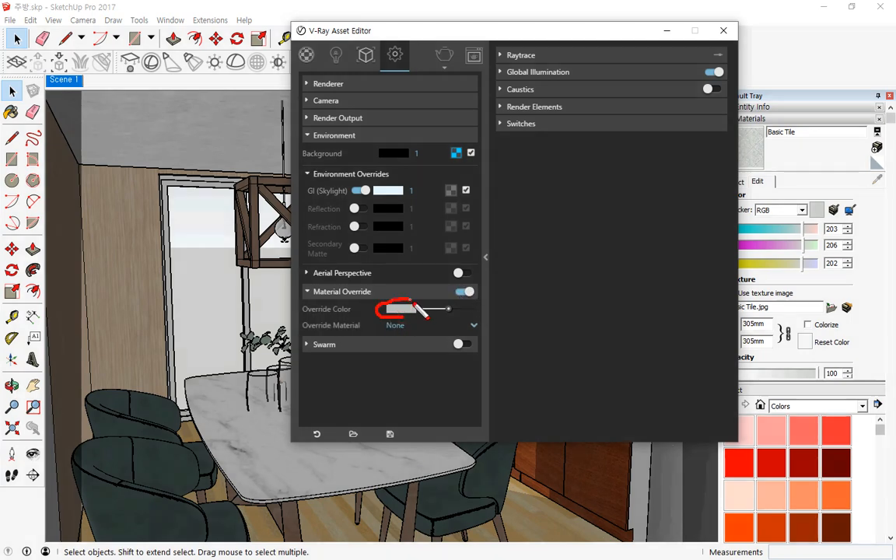
- Render the kitchen with Material Override enabled and arrange the progress and frame buffer windows to view the result
click(442, 54)
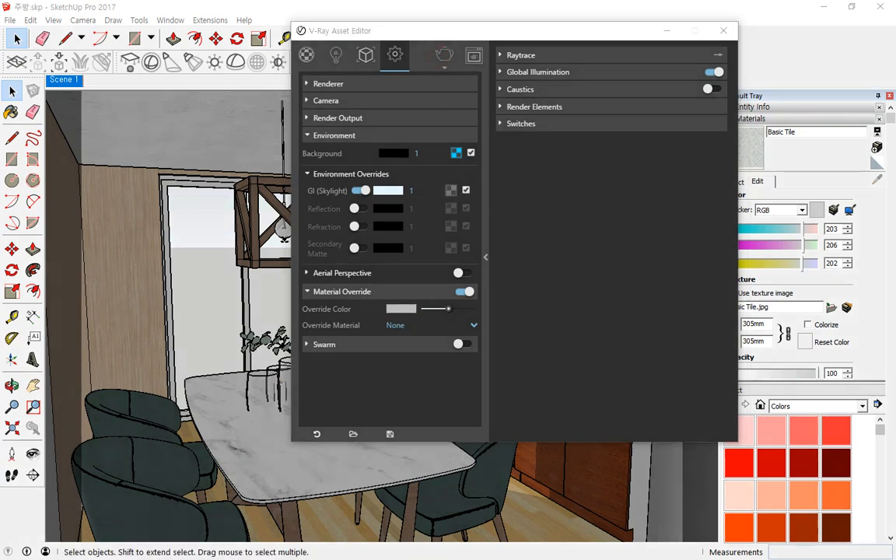
drag(0, 102, 758, 116)
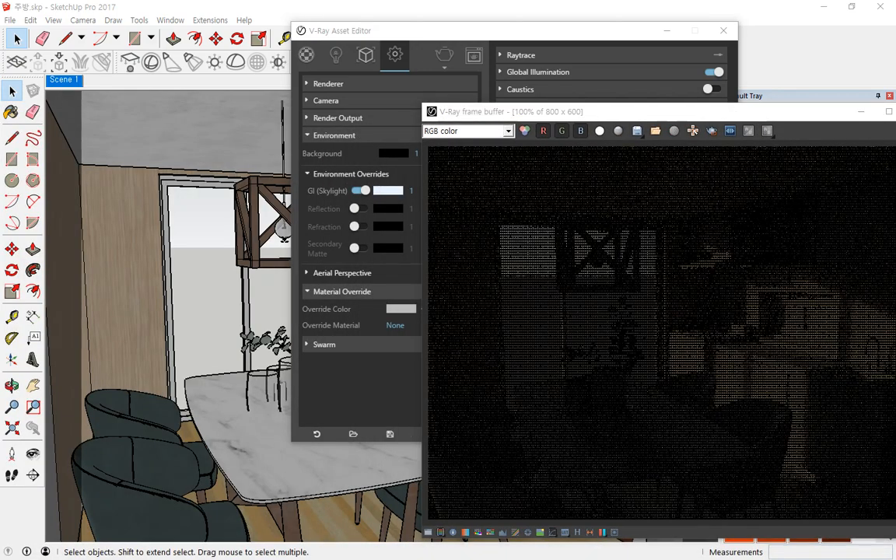
drag(0, 152, 175, 192)
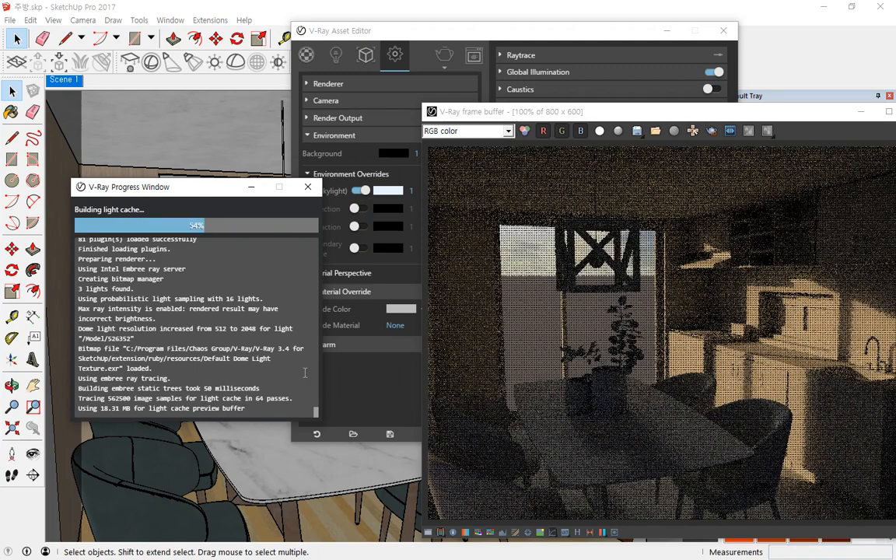
click(758, 110)
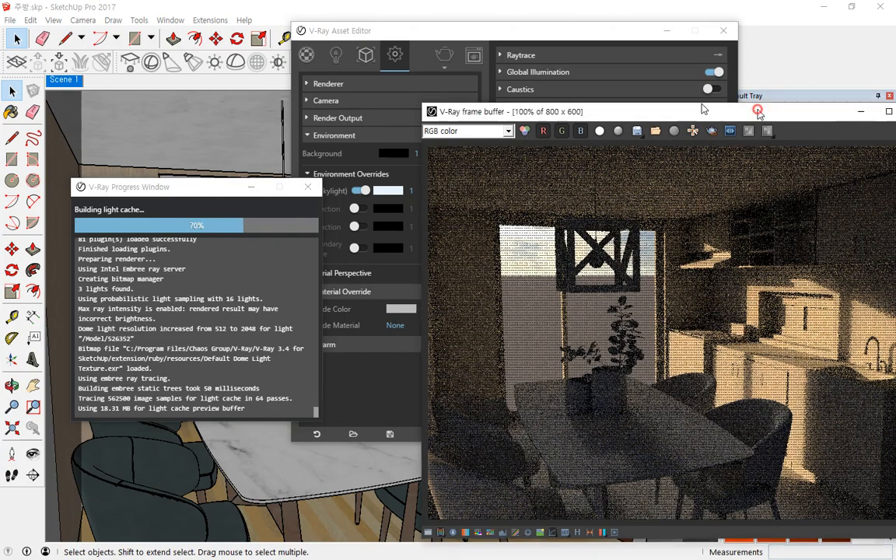
drag(757, 111, 544, 45)
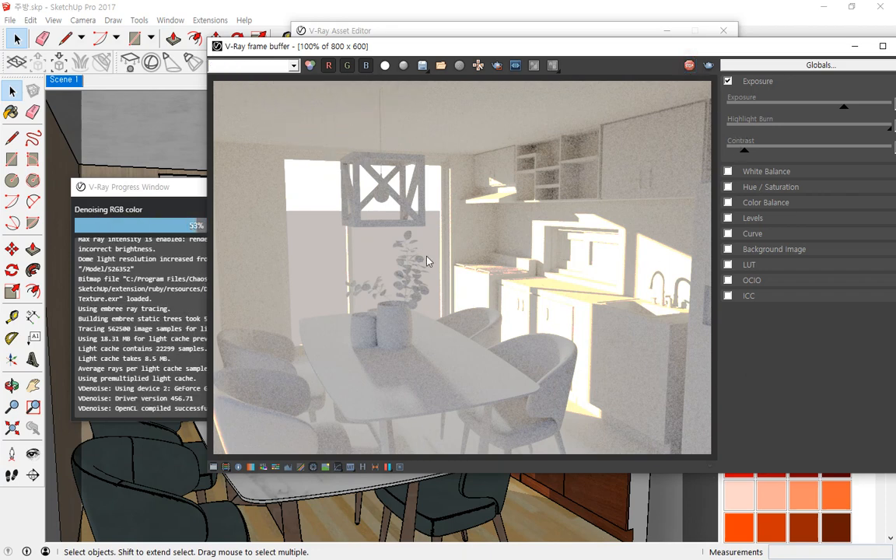
- Disable Material Override, render the kitchen with its original materials, and stop the render
click(348, 32)
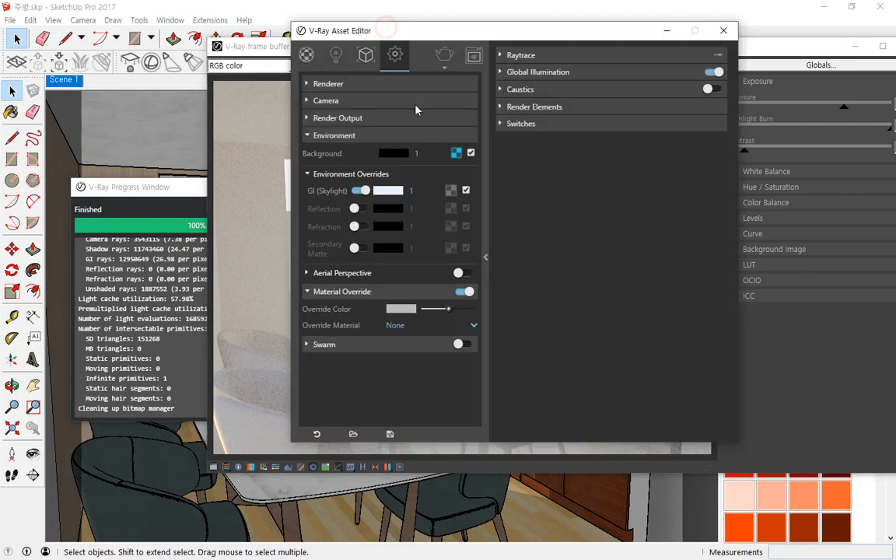
click(462, 292)
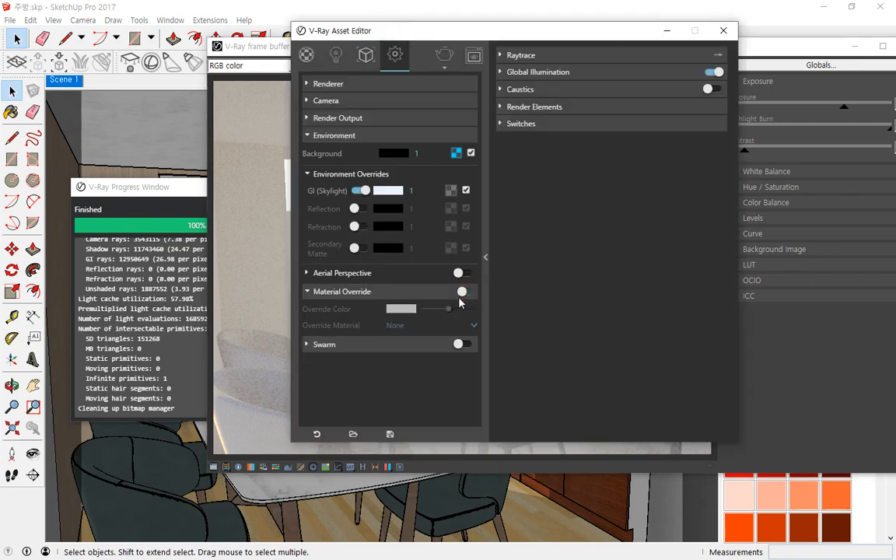
click(440, 56)
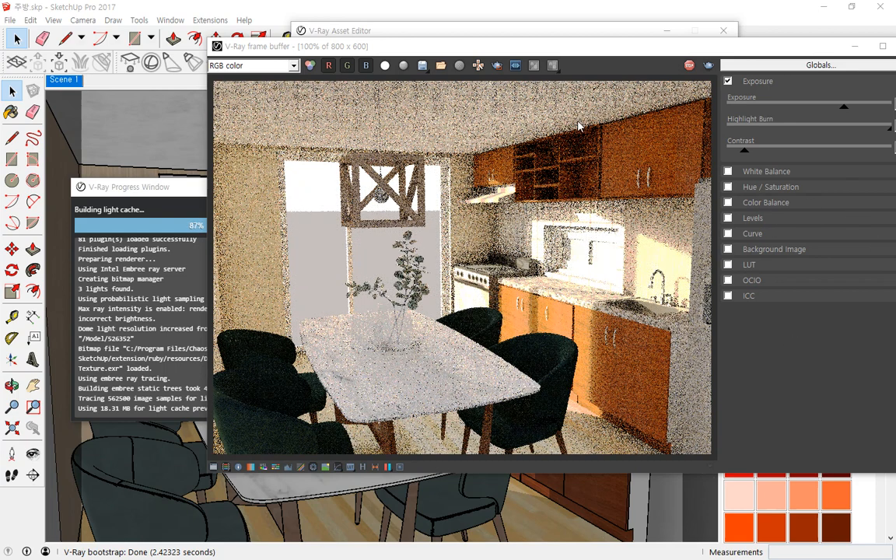
click(688, 66)
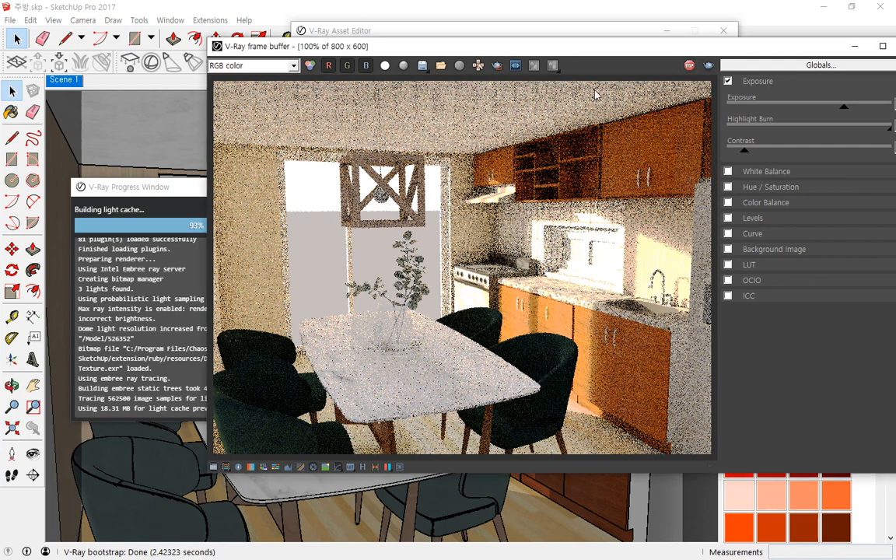
- Bring the V-Ray Asset Editor forward, expand its Raytrace and Global Illumination settings, and review the available primary ray engines
click(441, 34)
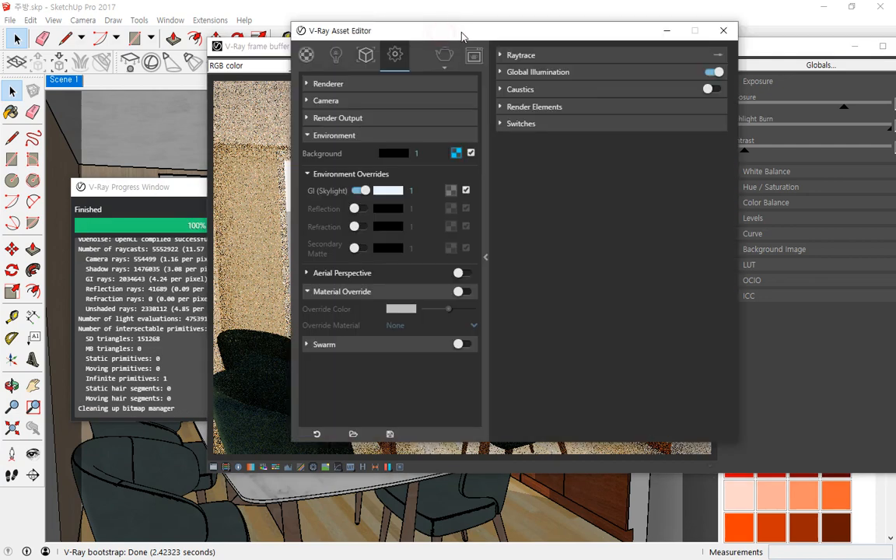
drag(389, 32, 325, 28)
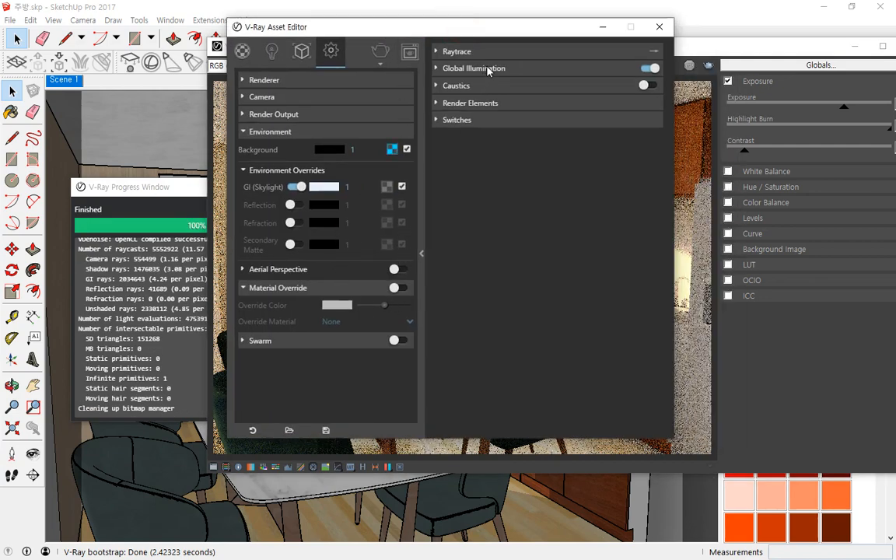
click(440, 52)
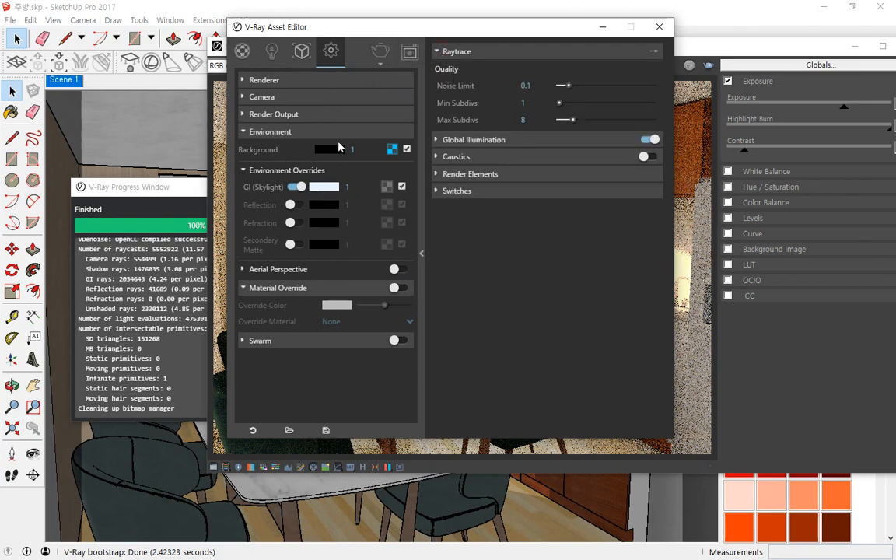
click(487, 138)
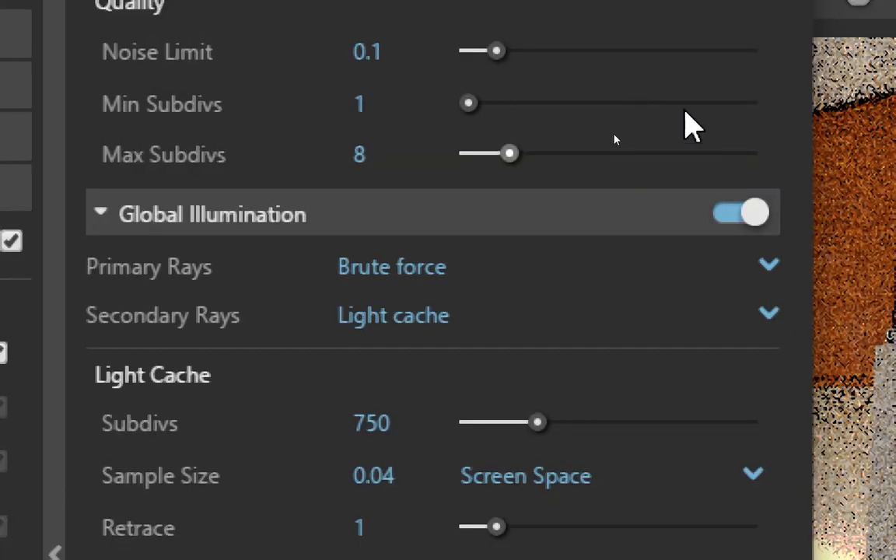
click(628, 278)
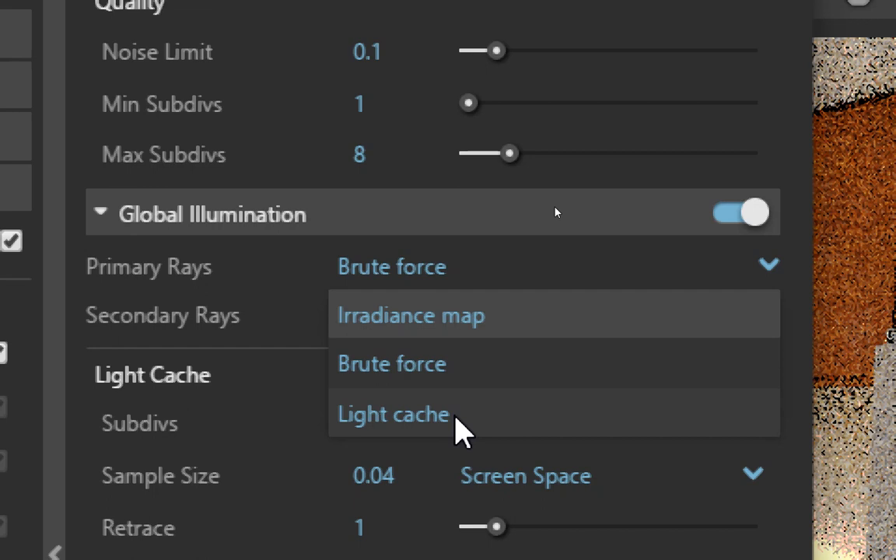
click(582, 231)
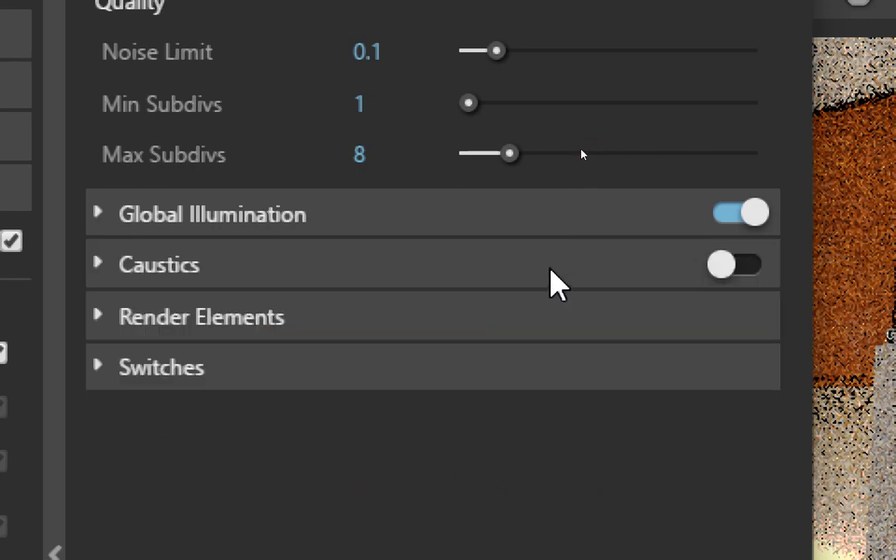
click(502, 221)
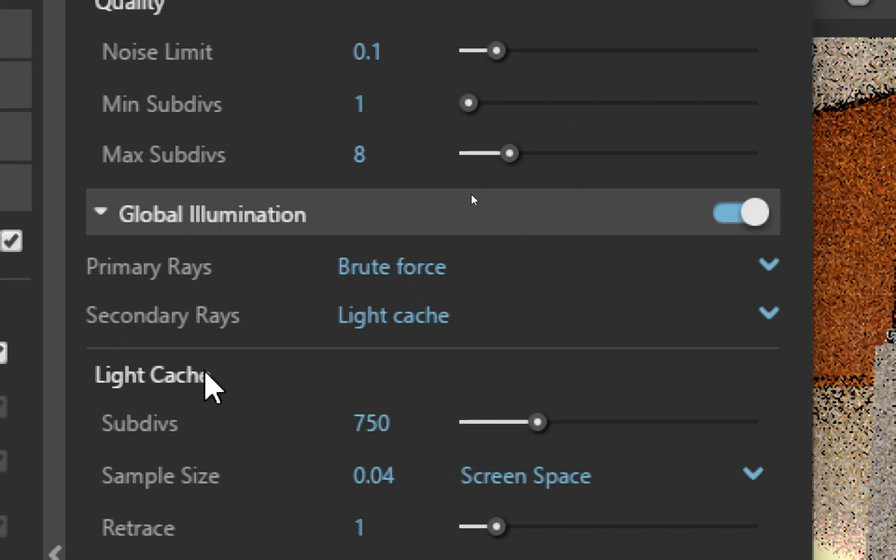
- Point out the Light cache option for secondary rays and the Light Cache Subdivs and Retrace settings
scroll(488, 244, down, 1)
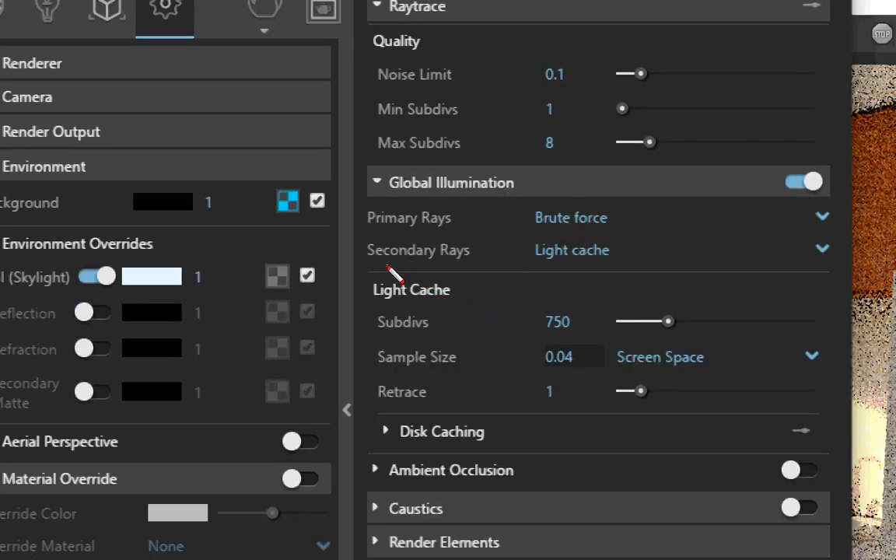
drag(502, 263, 609, 266)
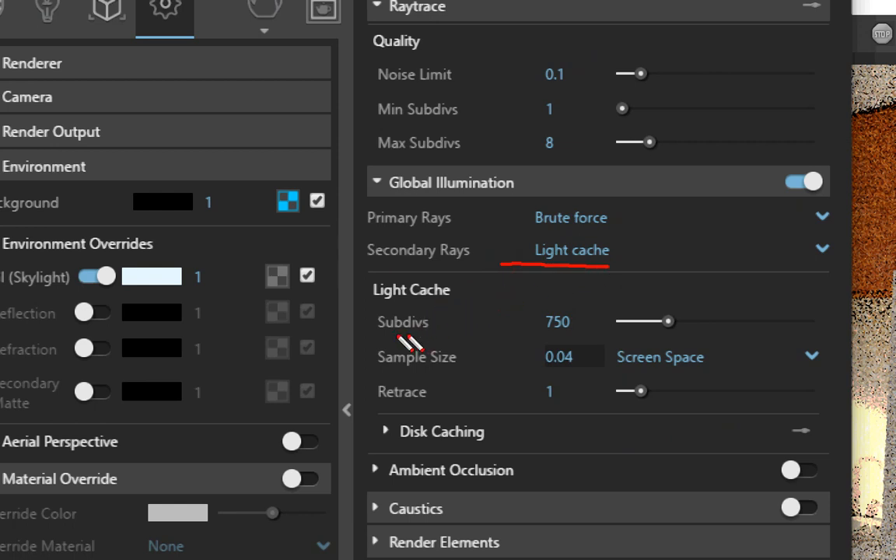
mouse_move(394, 336)
mouse_down()
mouse_move(573, 339)
mouse_move(548, 299)
mouse_move(531, 331)
mouse_up()
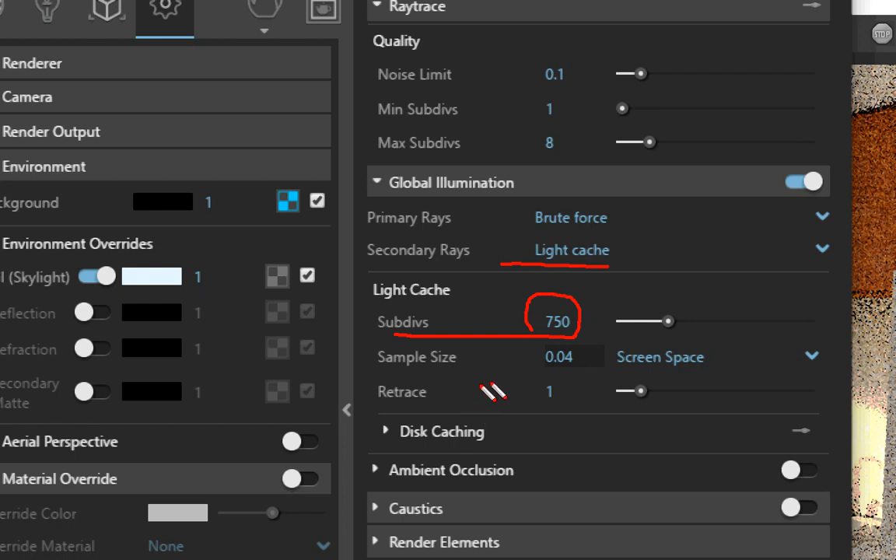
drag(513, 379, 571, 377)
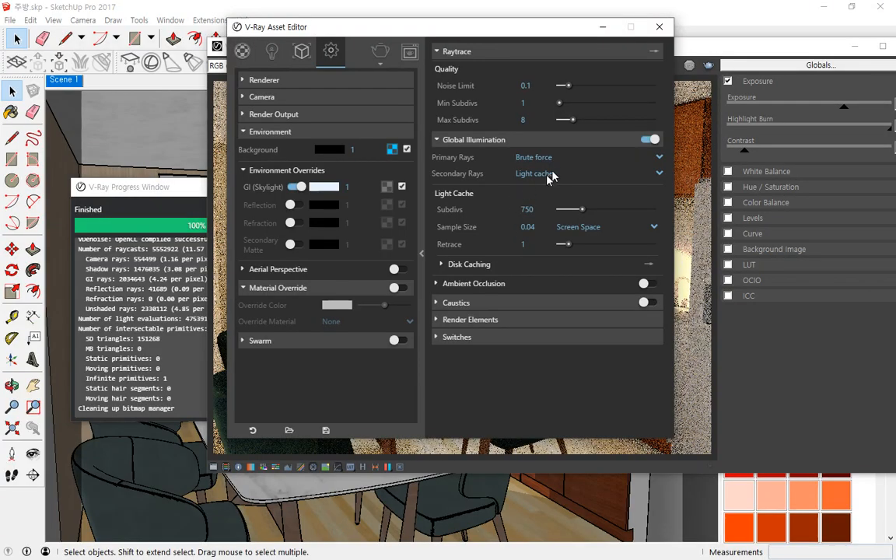
- Set the primary rays to Irradiance map and mark its Min Rate, Max Rate, Subdivs and Interpolation settings
click(570, 173)
click(567, 174)
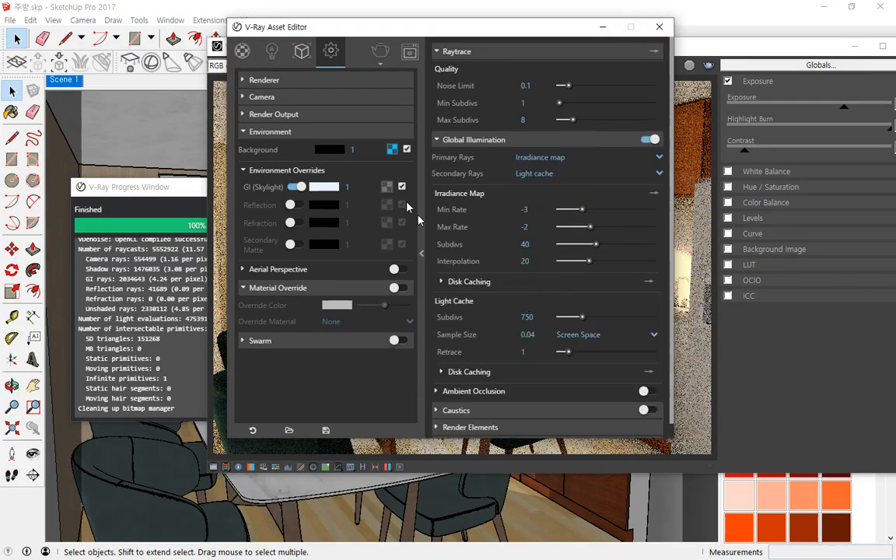
key(ctrl+2)
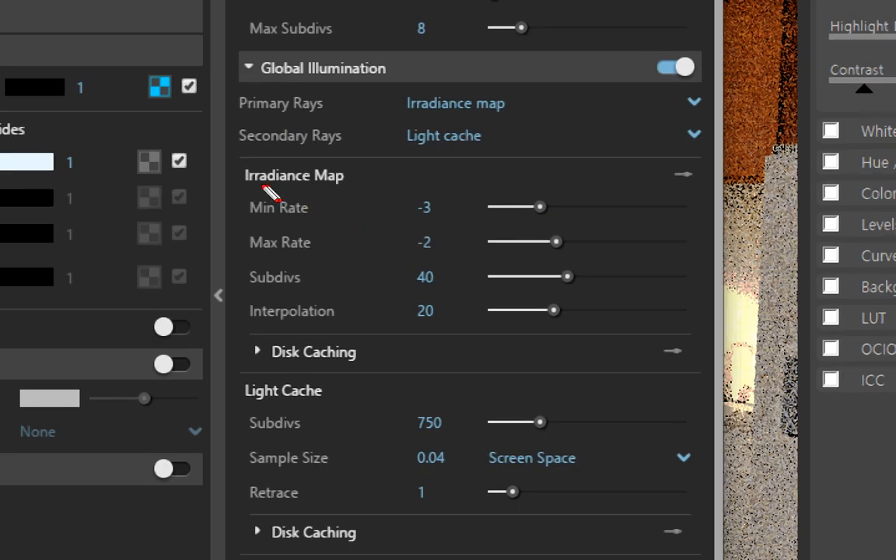
mouse_move(251, 184)
mouse_down()
mouse_move(236, 218)
mouse_move(292, 268)
mouse_move(514, 273)
mouse_move(525, 188)
mouse_move(261, 184)
mouse_up()
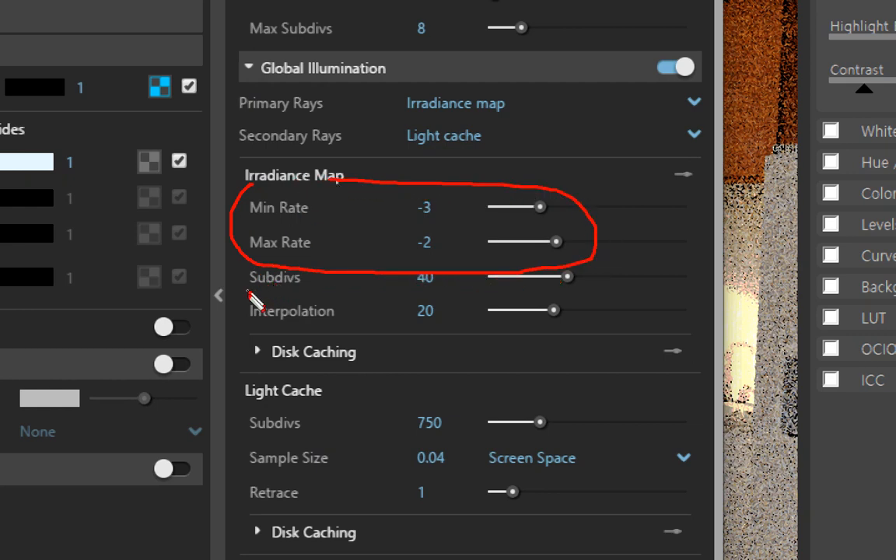
mouse_move(246, 295)
mouse_down()
mouse_move(536, 306)
mouse_move(489, 294)
mouse_move(257, 289)
mouse_up()
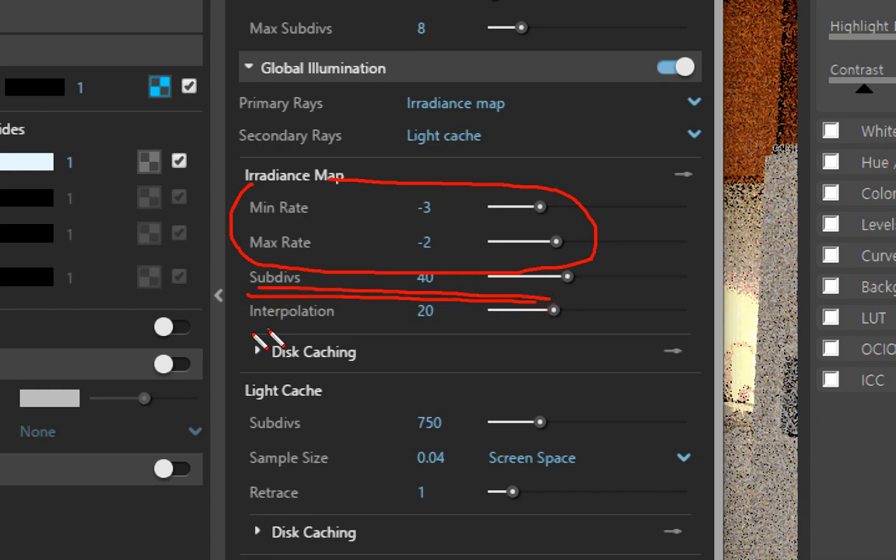
mouse_move(254, 334)
mouse_down()
mouse_move(412, 344)
mouse_move(542, 333)
mouse_move(235, 335)
mouse_up()
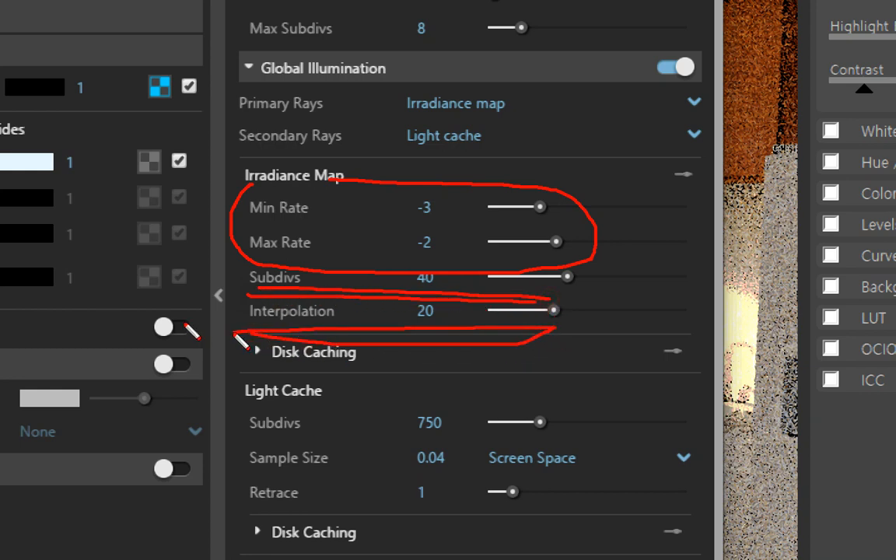
mouse_move(235, 170)
mouse_down()
mouse_move(233, 350)
mouse_move(554, 354)
mouse_move(598, 177)
mouse_move(365, 175)
mouse_move(257, 190)
mouse_up()
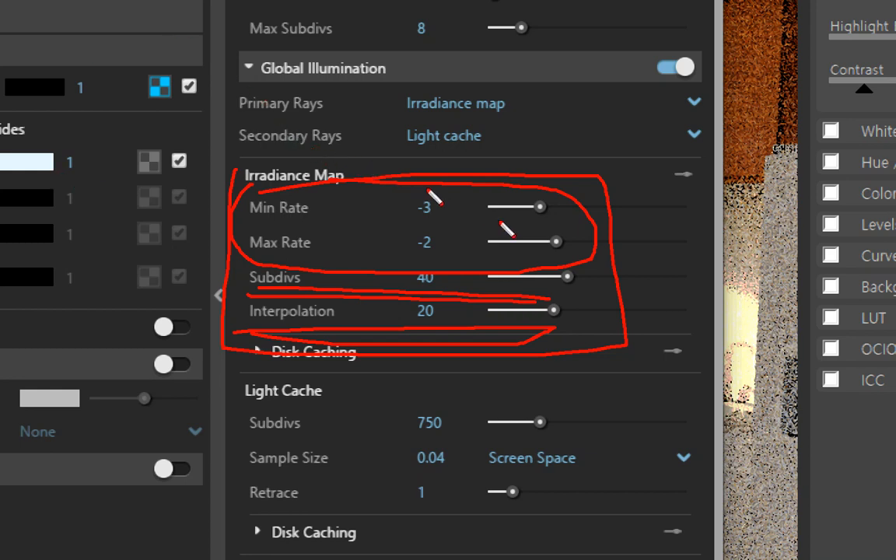
drag(492, 177, 511, 220)
mouse_move(441, 226)
mouse_down()
mouse_move(399, 185)
mouse_move(412, 258)
mouse_move(420, 196)
mouse_up()
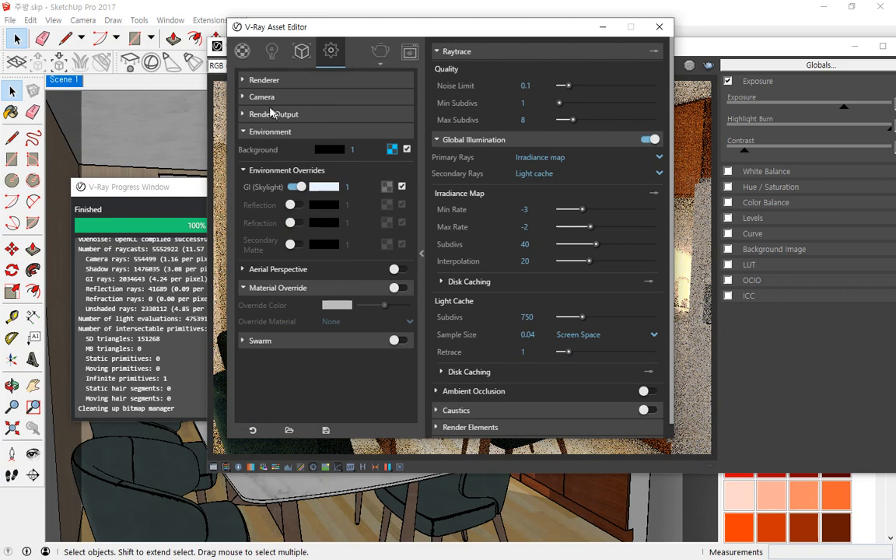
- Expand the Renderer settings and raise the render quality to Very High
click(250, 79)
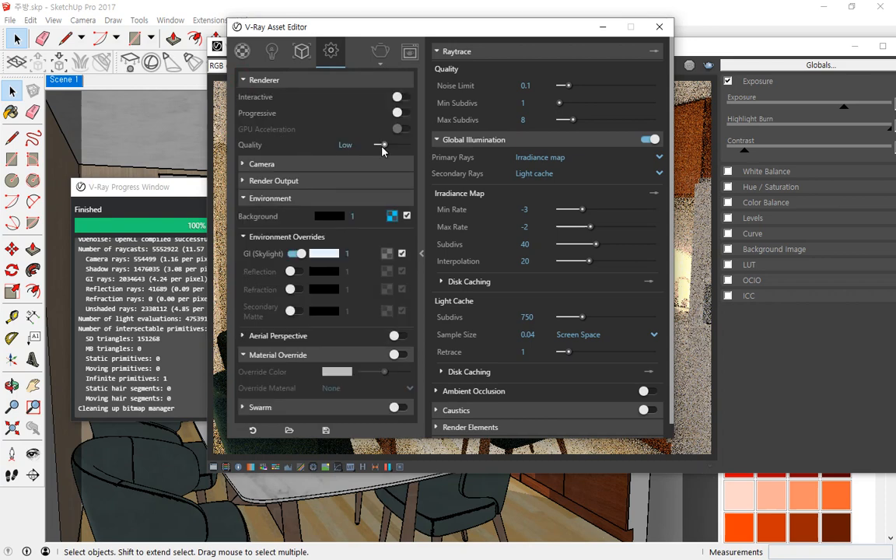
key(ctrl+2)
mouse_move(538, 249)
mouse_down()
mouse_move(505, 192)
mouse_move(559, 251)
mouse_move(538, 251)
mouse_up()
key(Escape)
drag(386, 145, 410, 144)
- Point out the Irradiance Map's rate, Subdivs and Interpolation settings, and set the primary rays back to Brute force
key(ctrl+2)
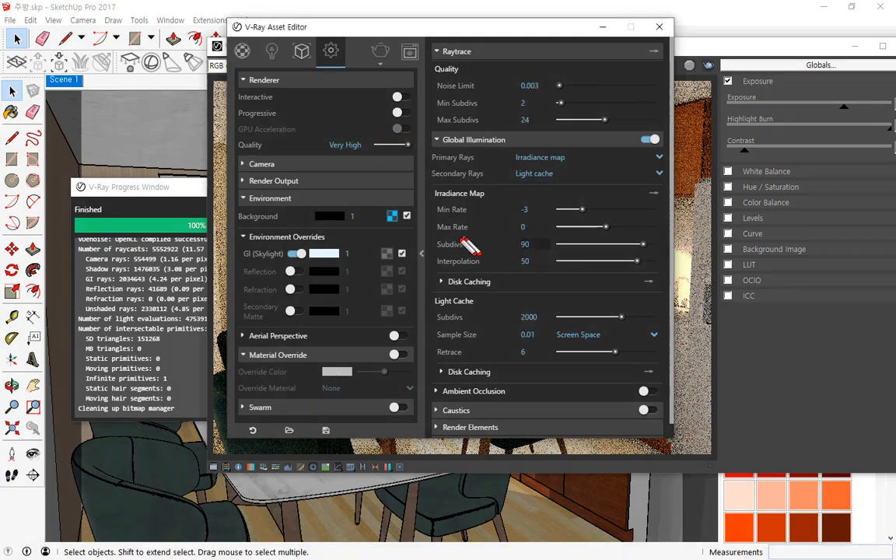
drag(461, 241, 618, 247)
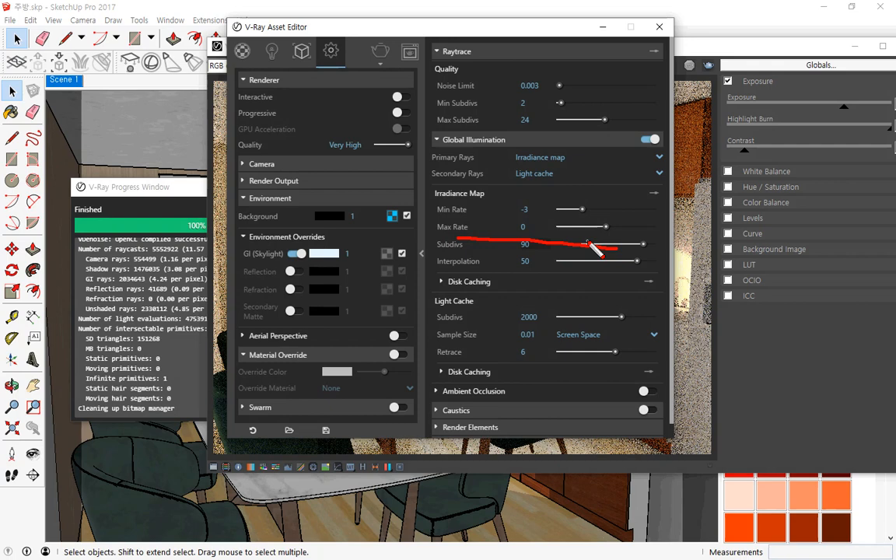
drag(467, 247, 484, 284)
mouse_move(490, 217)
mouse_down()
mouse_move(528, 193)
mouse_move(535, 276)
mouse_move(467, 245)
mouse_move(532, 228)
mouse_up()
key(Escape)
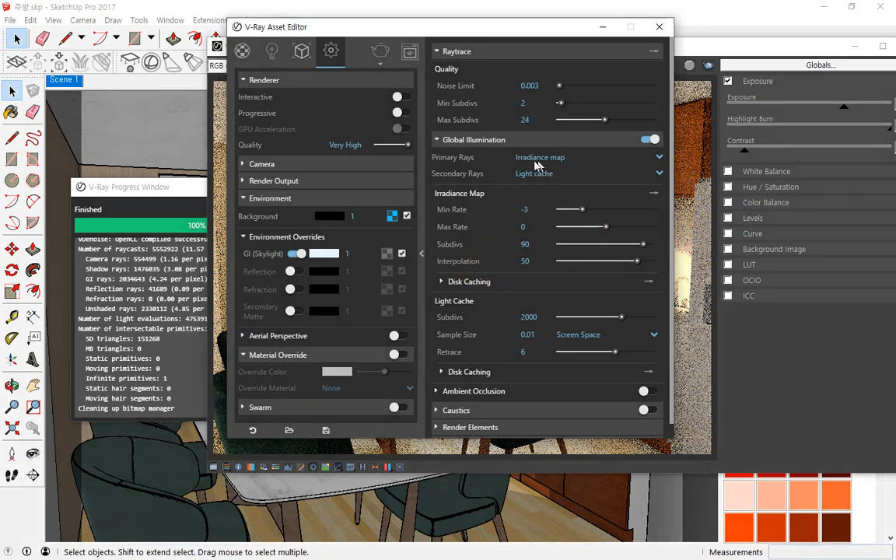
click(561, 159)
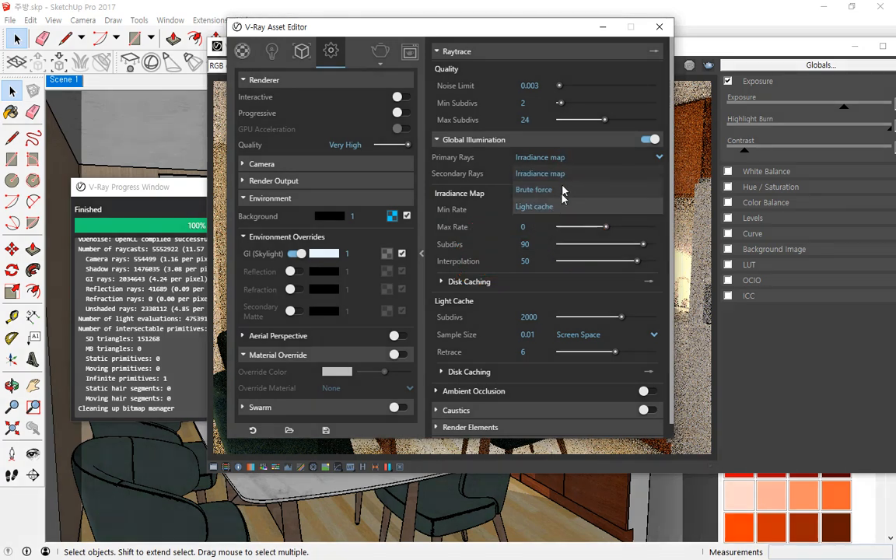
click(544, 189)
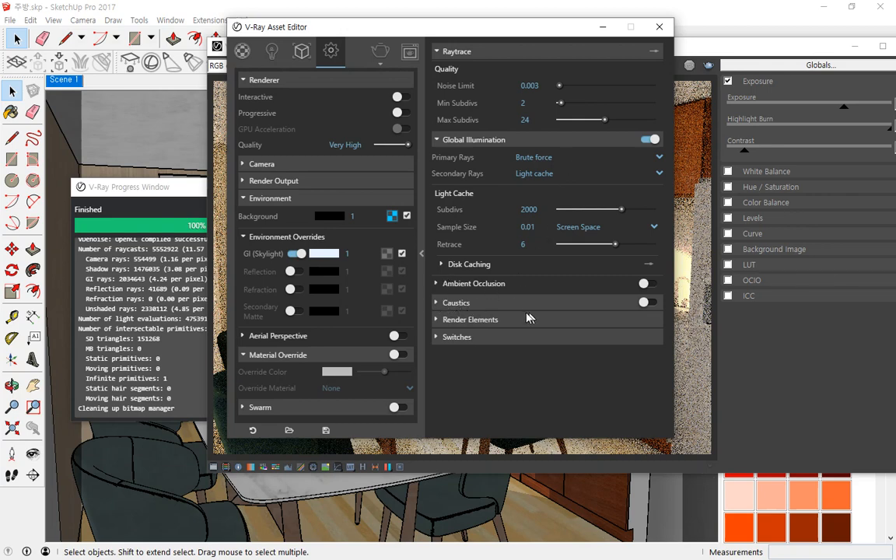
- Remove the Denoiser from the render elements and review the Caustics settings
click(436, 318)
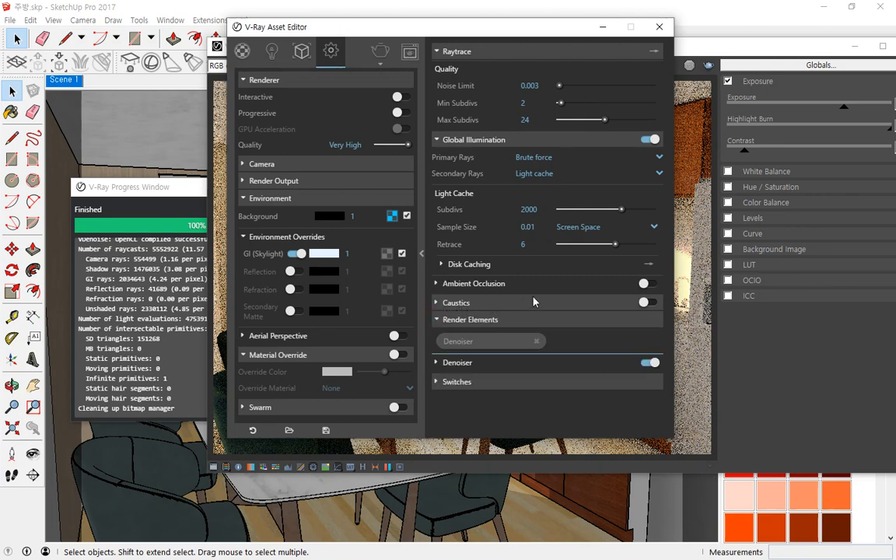
click(537, 341)
click(457, 303)
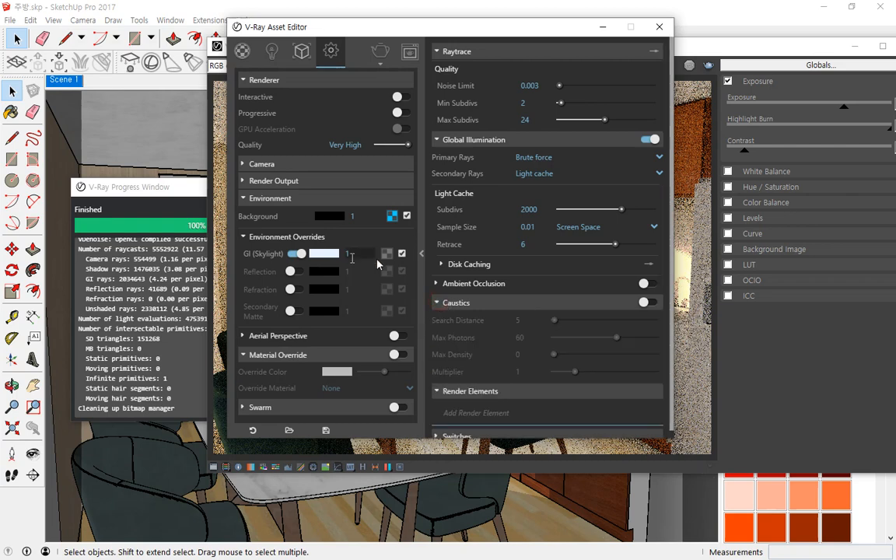
scroll(490, 276, down, 1)
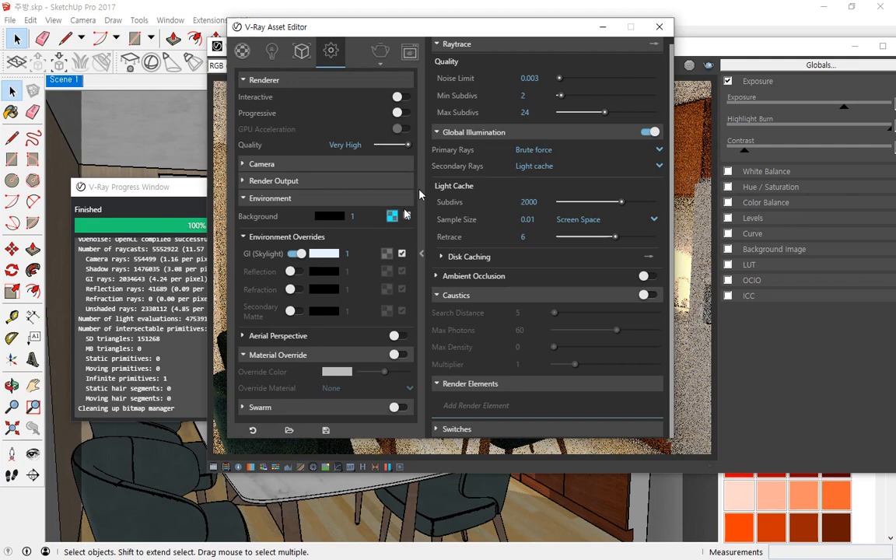
click(433, 296)
- Add the Denoiser render element and start rendering the kitchen
click(463, 344)
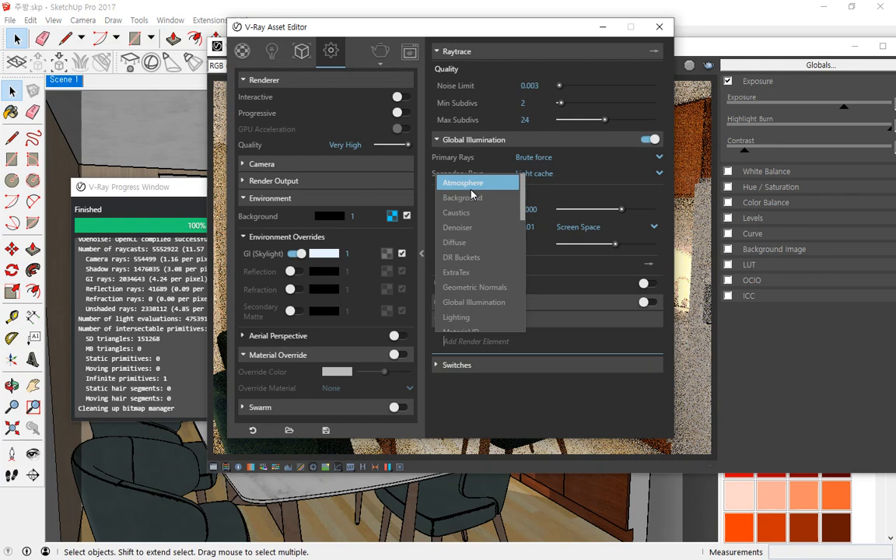
click(493, 229)
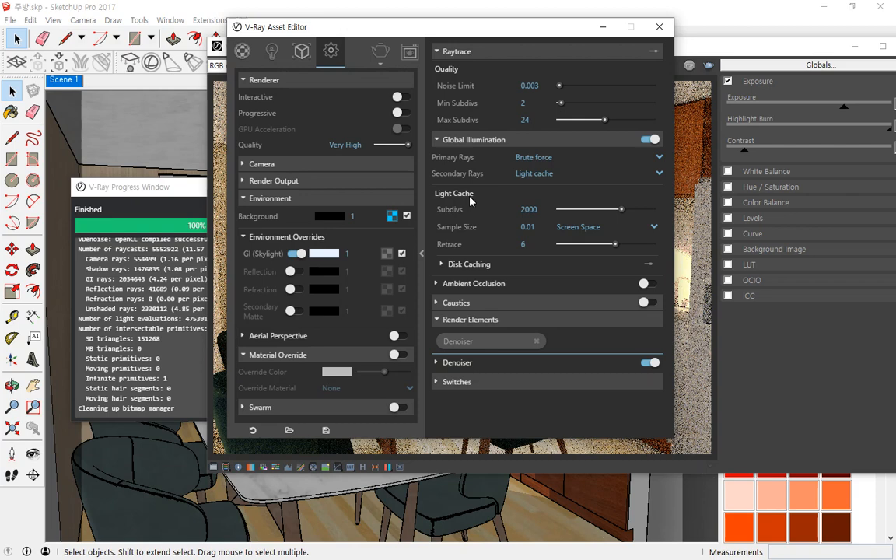
click(381, 51)
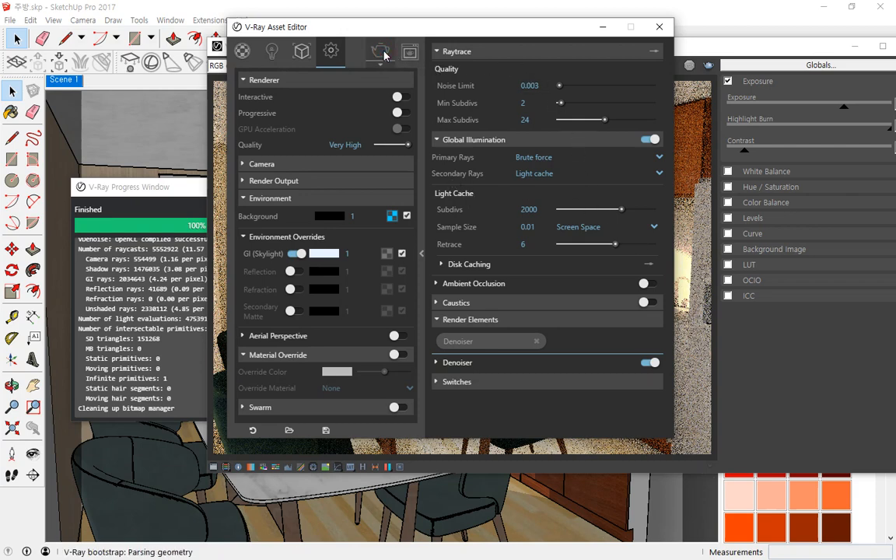